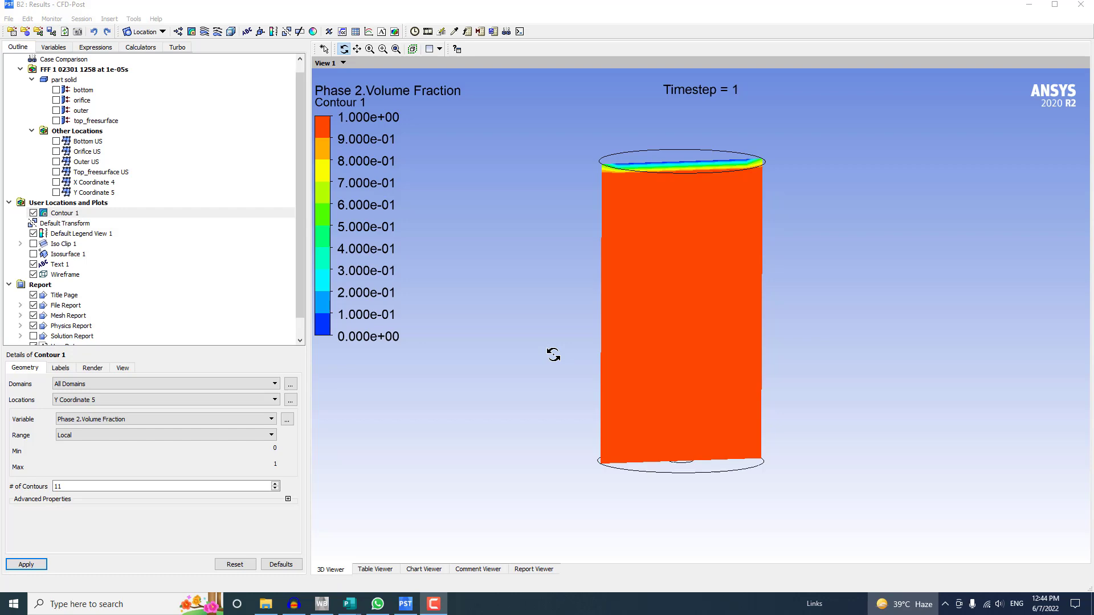
# Switch to Workbench and open the Solution of the Fluid Flow (Fluent) system in Fluent
pyautogui.click(322, 605)
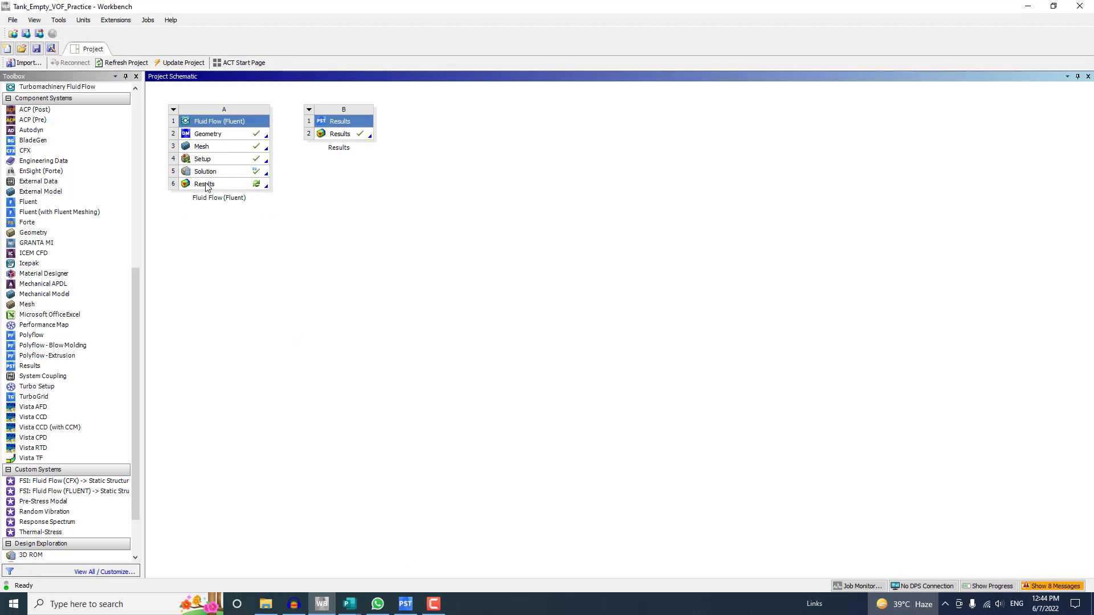
pyautogui.doubleClick(216, 173)
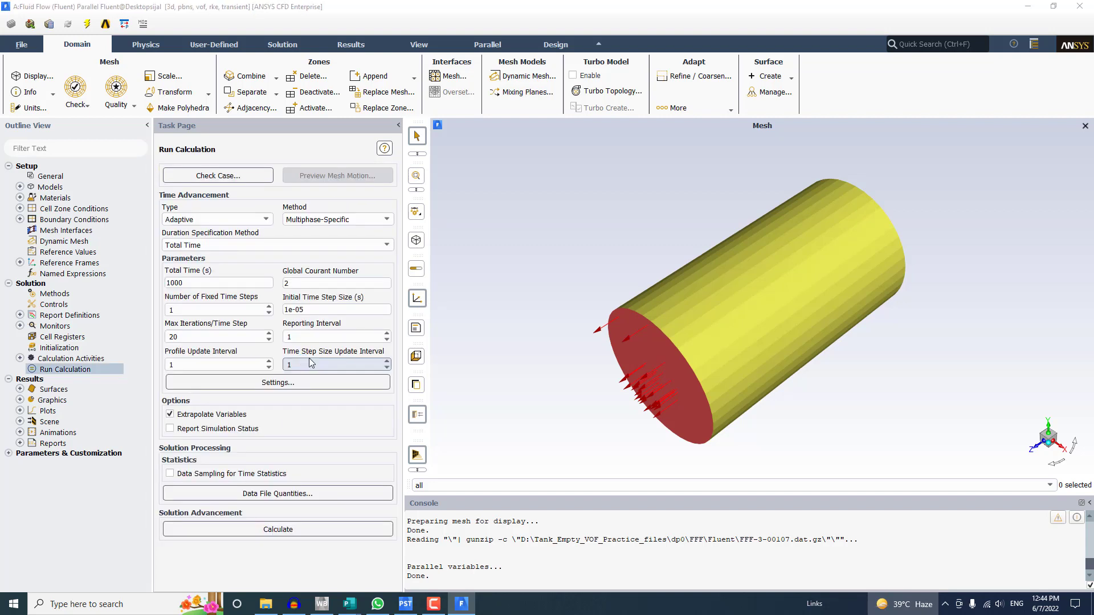
pyautogui.click(17, 50)
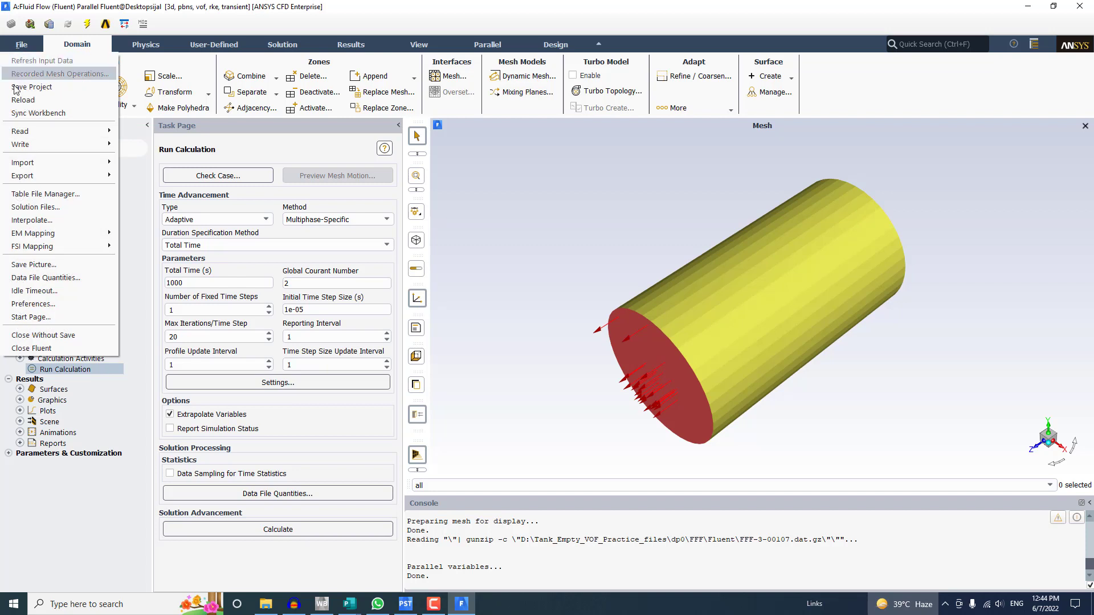
pyautogui.moveTo(27, 147)
pyautogui.click(268, 17)
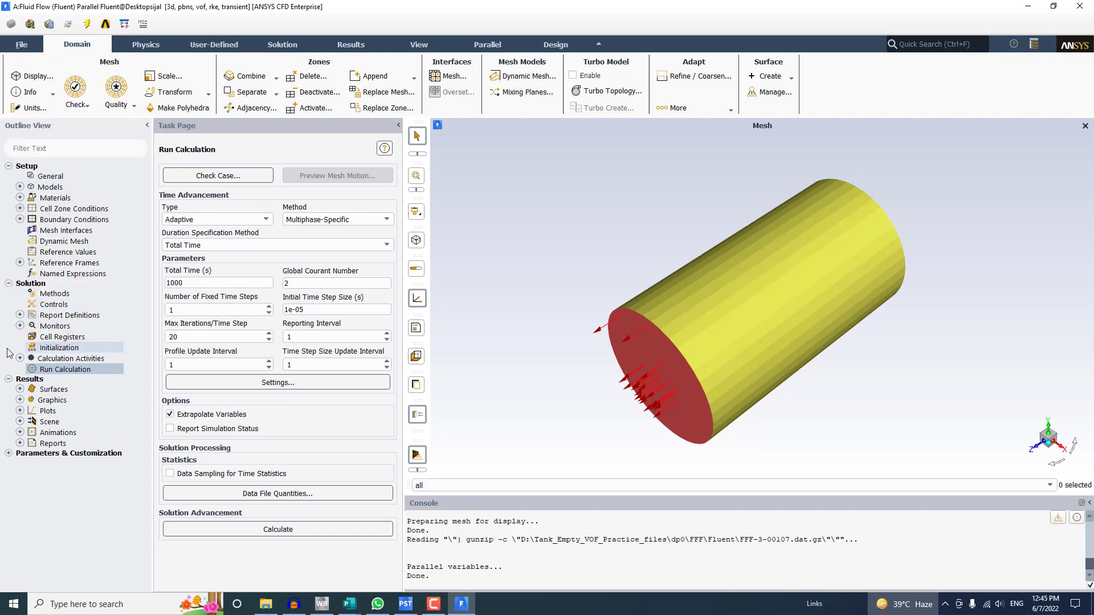
# Open the Calculation Activities settings and delete the existing automatic export for CFD-Post & EnSight
pyautogui.doubleClick(74, 359)
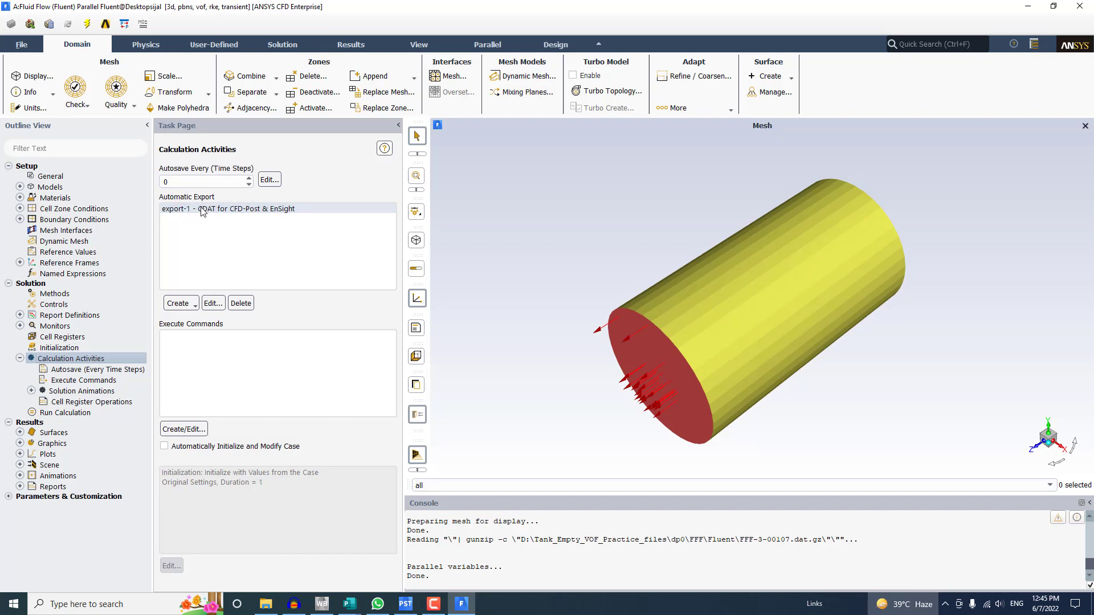
pyautogui.click(194, 304)
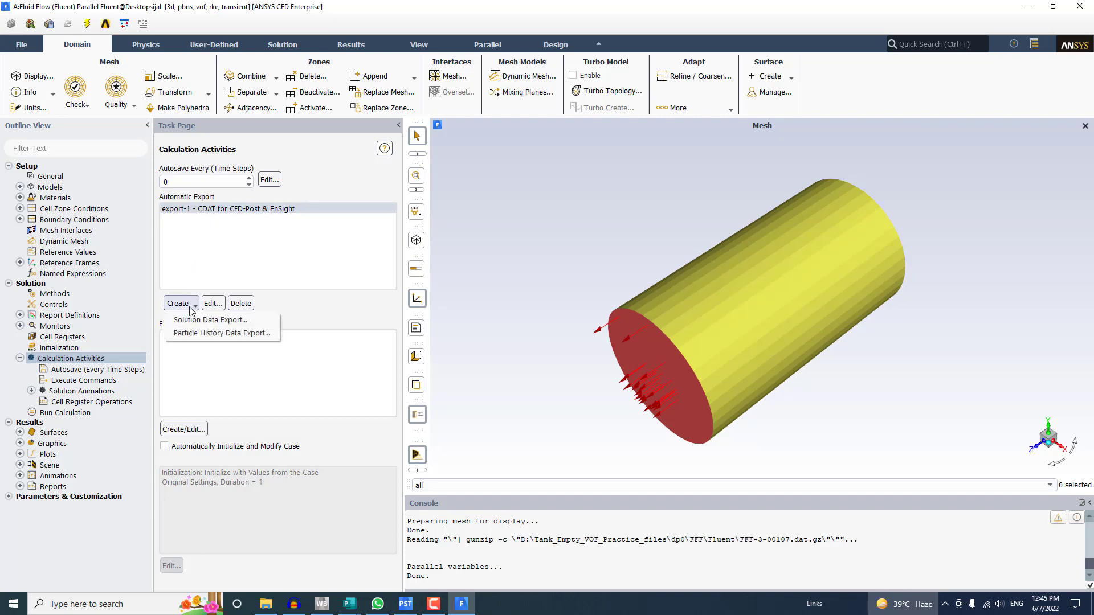
pyautogui.click(205, 211)
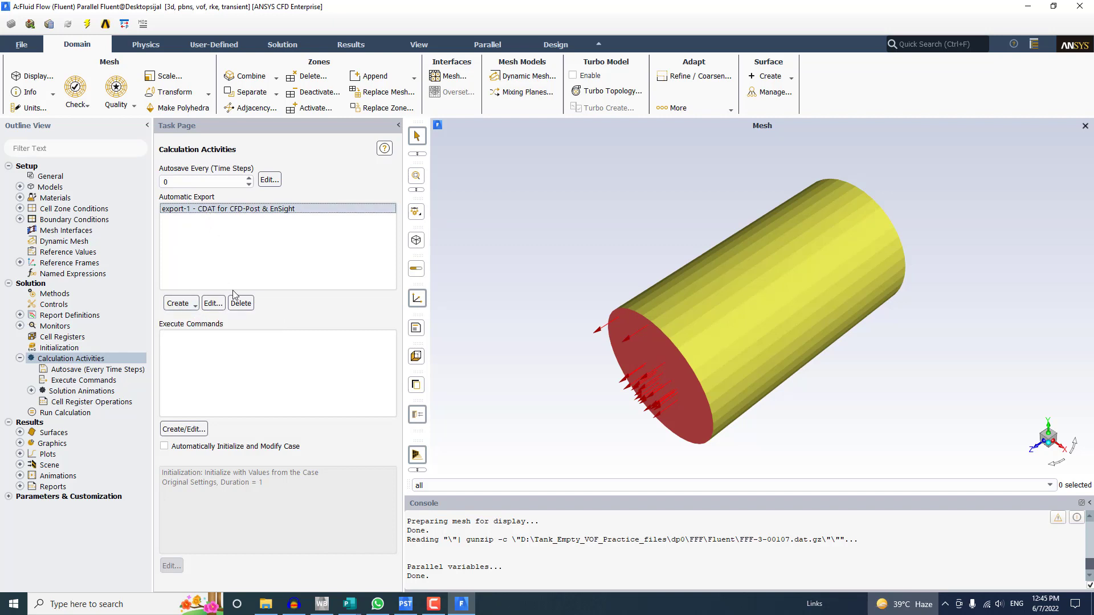
pyautogui.click(239, 303)
# Create a new automatic solution data export and name it tank-emptying
pyautogui.click(191, 303)
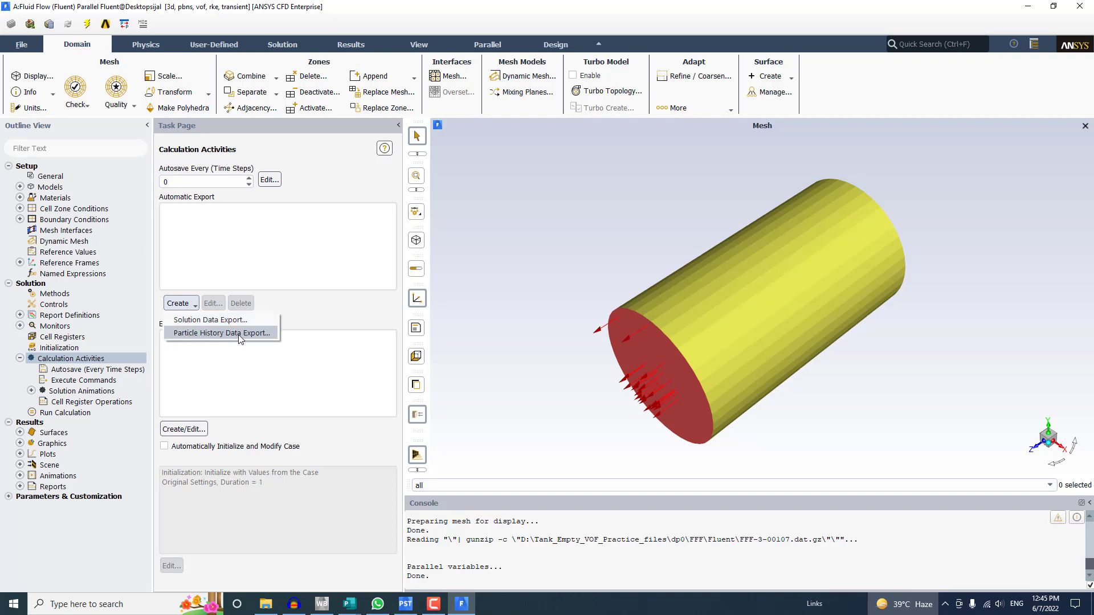
pyautogui.click(184, 323)
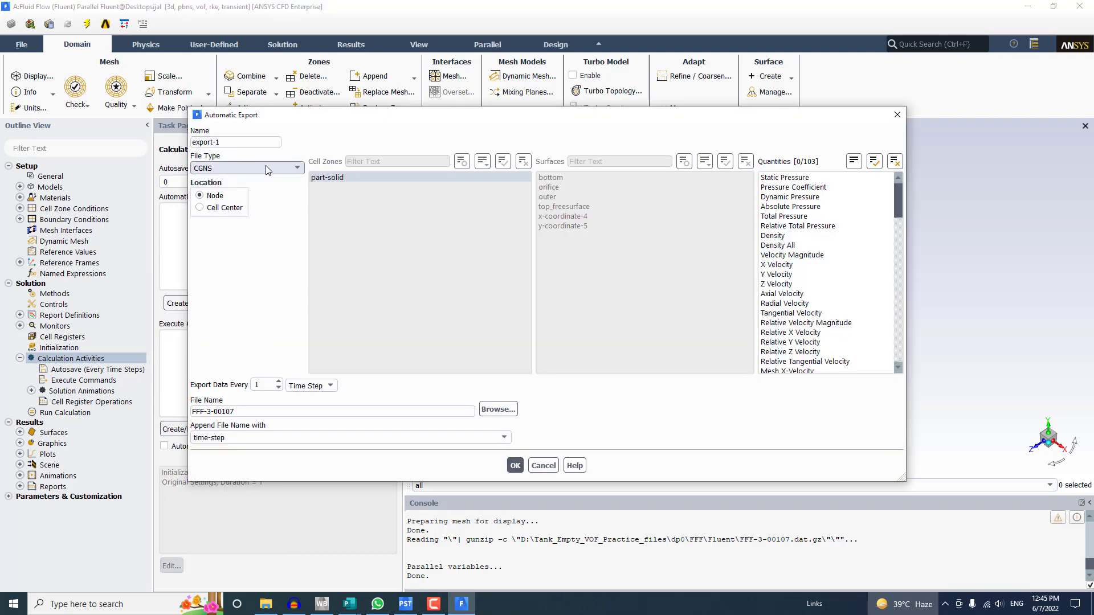
pyautogui.moveTo(222, 142); pyautogui.dragTo(189, 141)
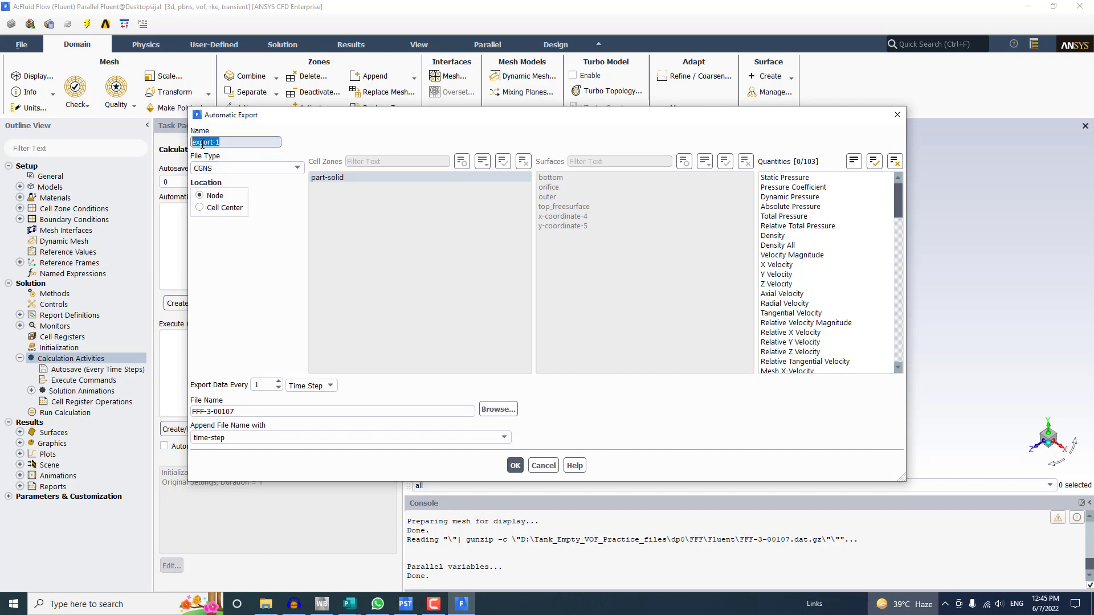
pyautogui.write('tankm')
pyautogui.press('BackSpace')
pyautogui.write('-emptu')
pyautogui.press('BackSpace')
pyautogui.write('ying')
# Set the export's file type to CDAT for CFD-Post & EnSight
pyautogui.click(272, 171)
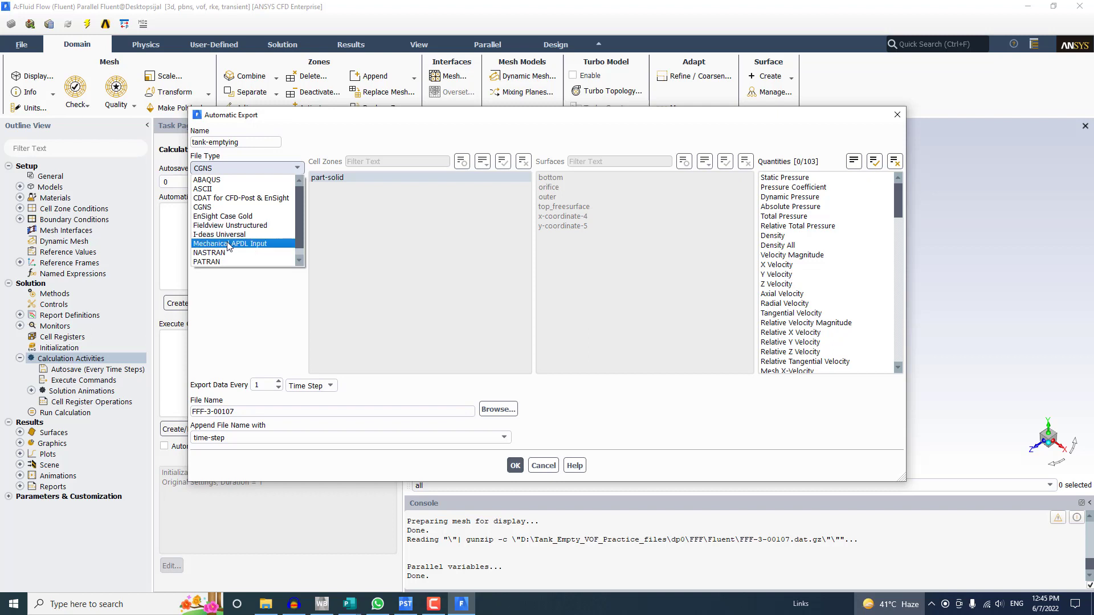
pyautogui.scroll(-1, 231, 245)
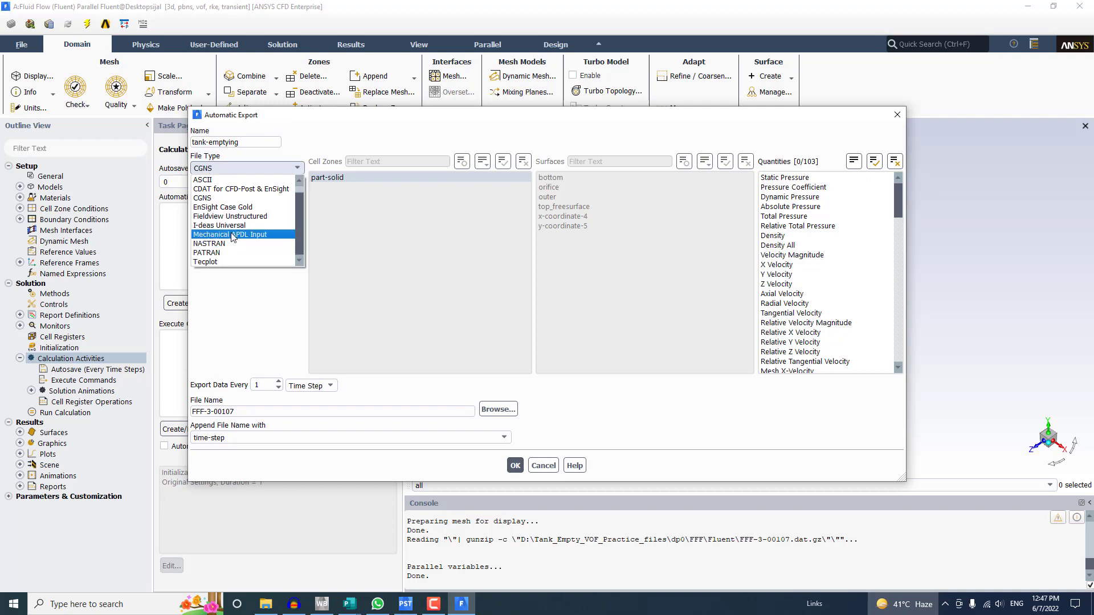
pyautogui.click(221, 190)
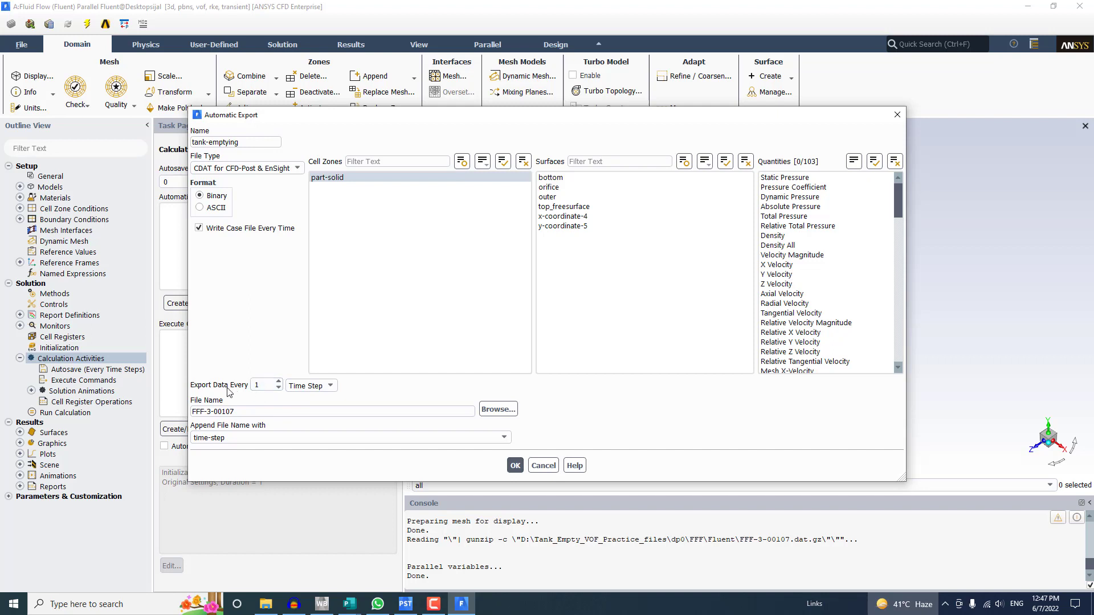
# Set the export's file name to TankemptyingCFDPOST
pyautogui.click(200, 410)
pyautogui.moveTo(199, 410); pyautogui.dragTo(286, 413)
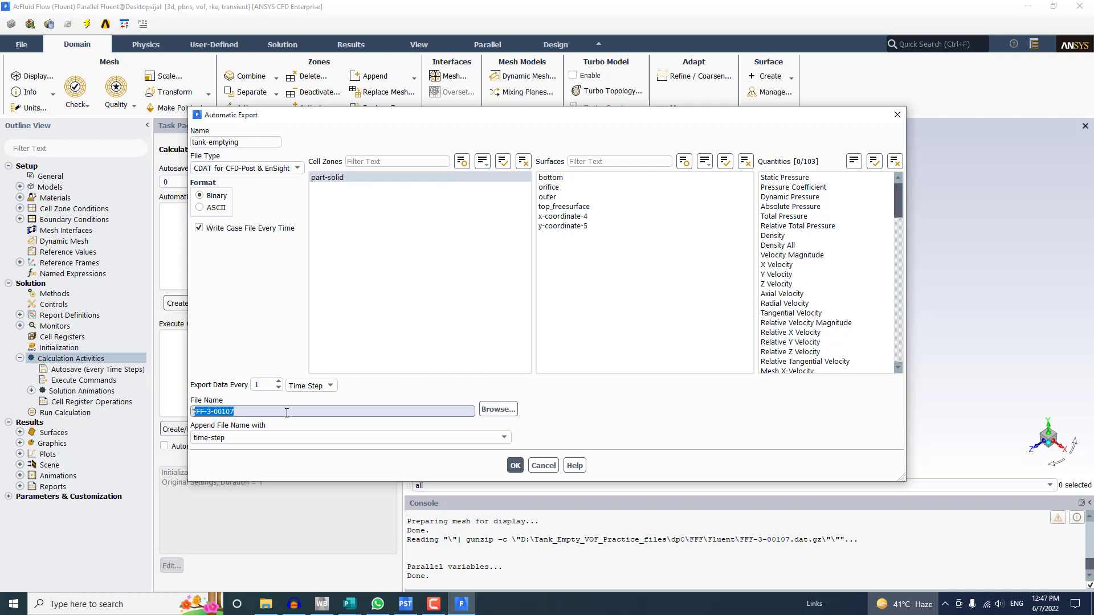
pyautogui.write('Taml')
pyautogui.press('BackSpace')
pyautogui.write('k')
pyautogui.press('BackSpace')
pyautogui.write('nkemptyingCFDPOST')
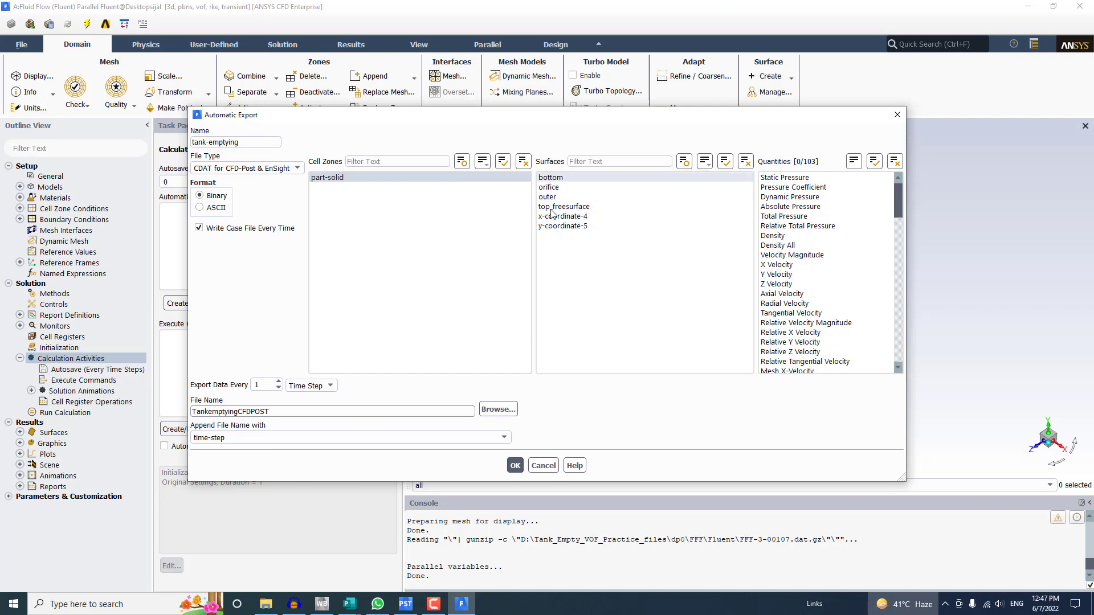
# Select all surfaces for the export and clear the selection of quantities
pyautogui.click(726, 162)
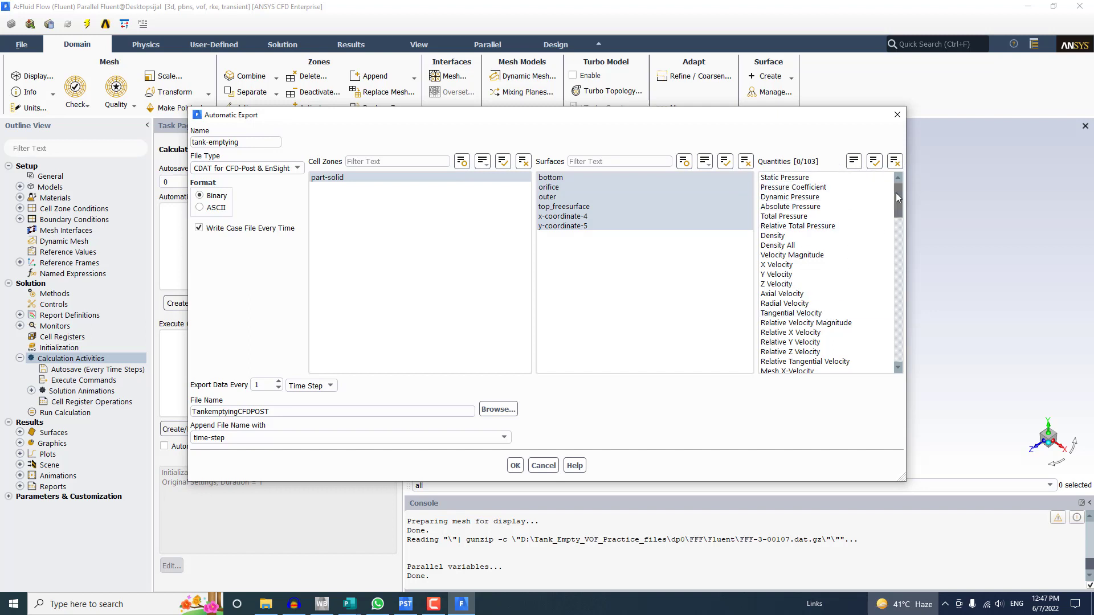
pyautogui.moveTo(897, 200)
pyautogui.mouseDown()
pyautogui.moveTo(887, 277)
pyautogui.moveTo(894, 188)
pyautogui.mouseUp()
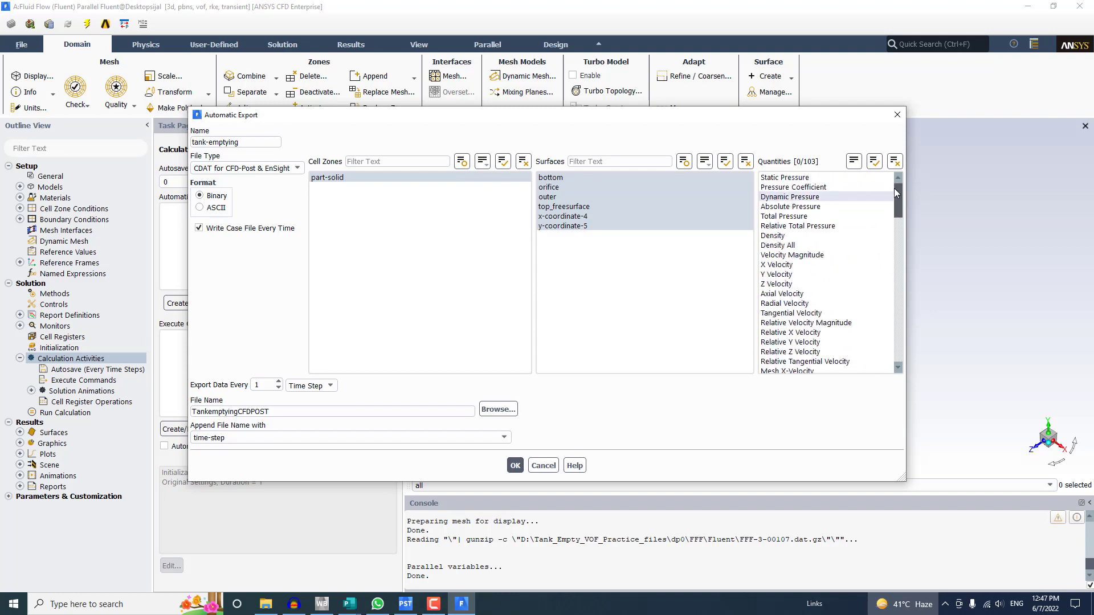
pyautogui.click(875, 163)
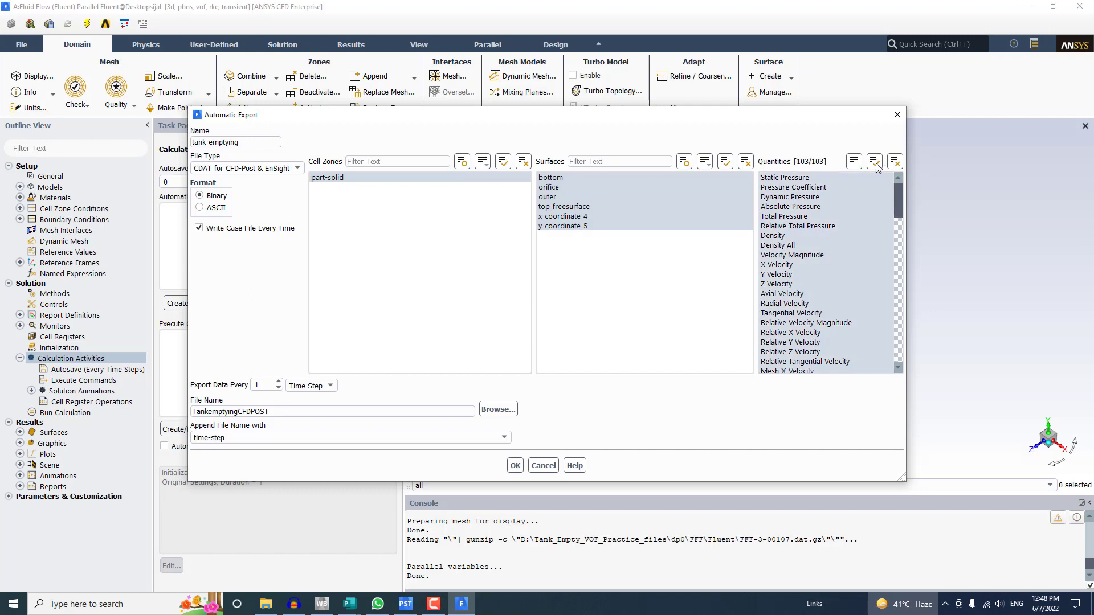
pyautogui.click(894, 162)
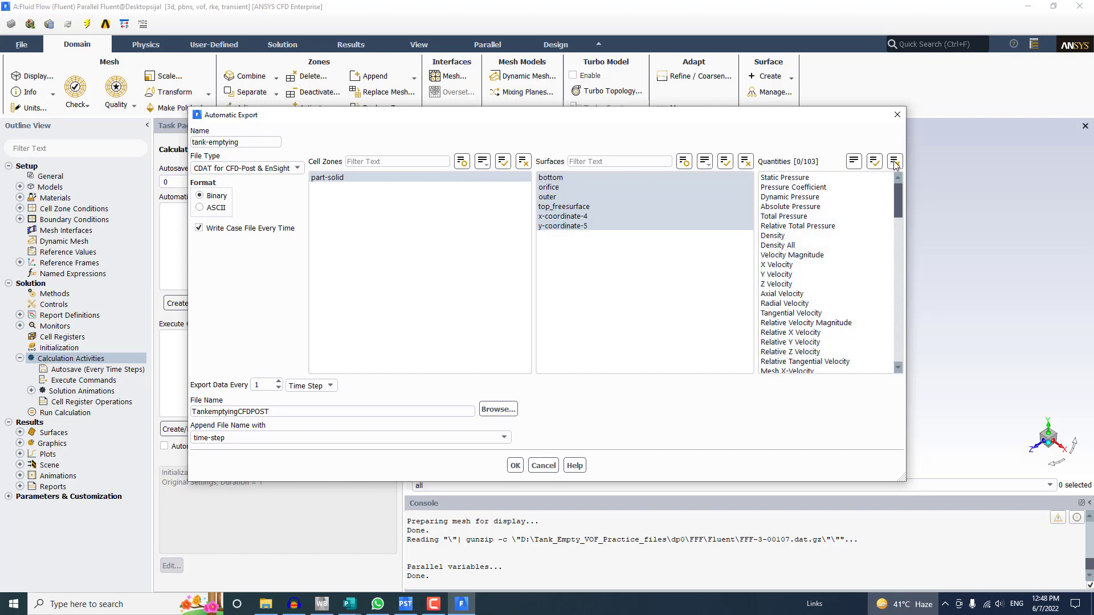
# Add Static Pressure, Pressure Coefficient, Dynamic Pressure, Total Pressure, Relative Total Pressure and Density to the exported quantities
pyautogui.click(785, 177)
pyautogui.click(783, 187)
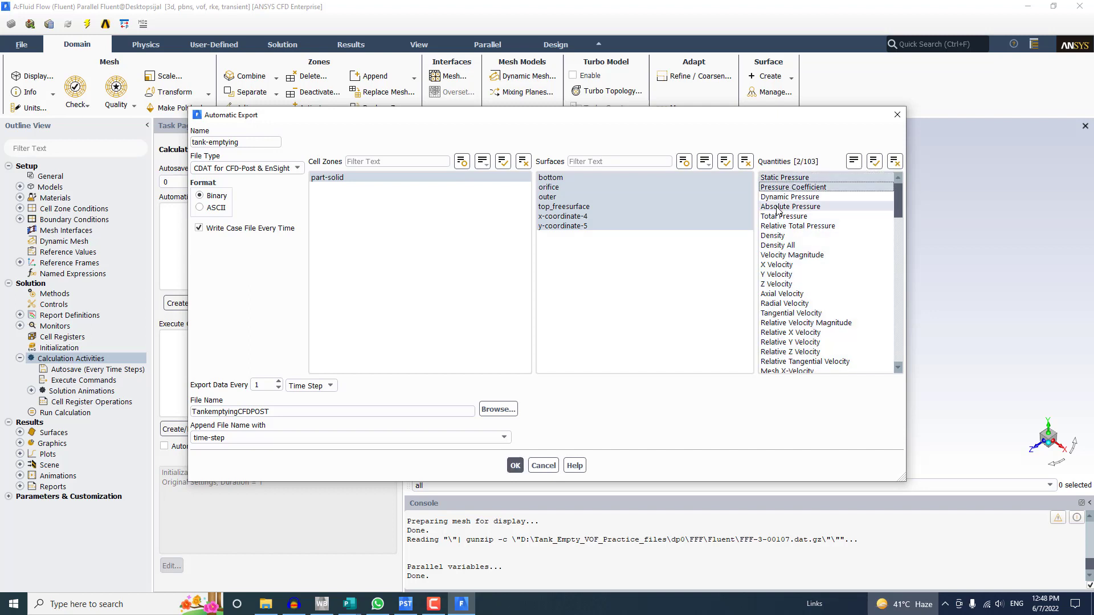
pyautogui.click(787, 196)
pyautogui.click(784, 218)
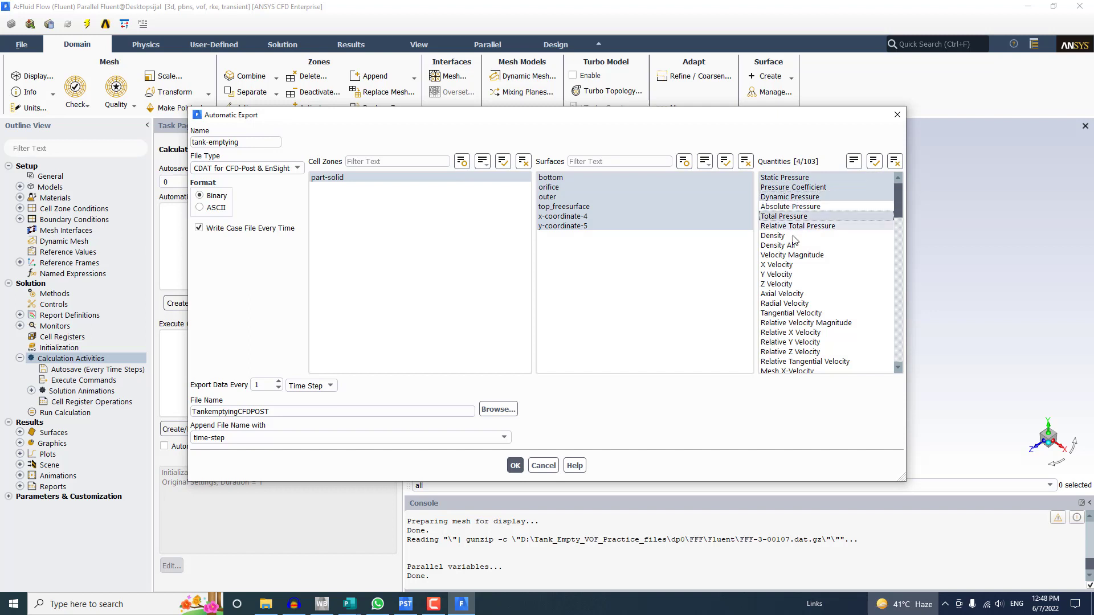
pyautogui.click(794, 227)
pyautogui.click(792, 236)
# Add Velocity Magnitude and the X, Y, Z, Axial, Radial and Tangential Velocity to the exported quantities
pyautogui.click(792, 255)
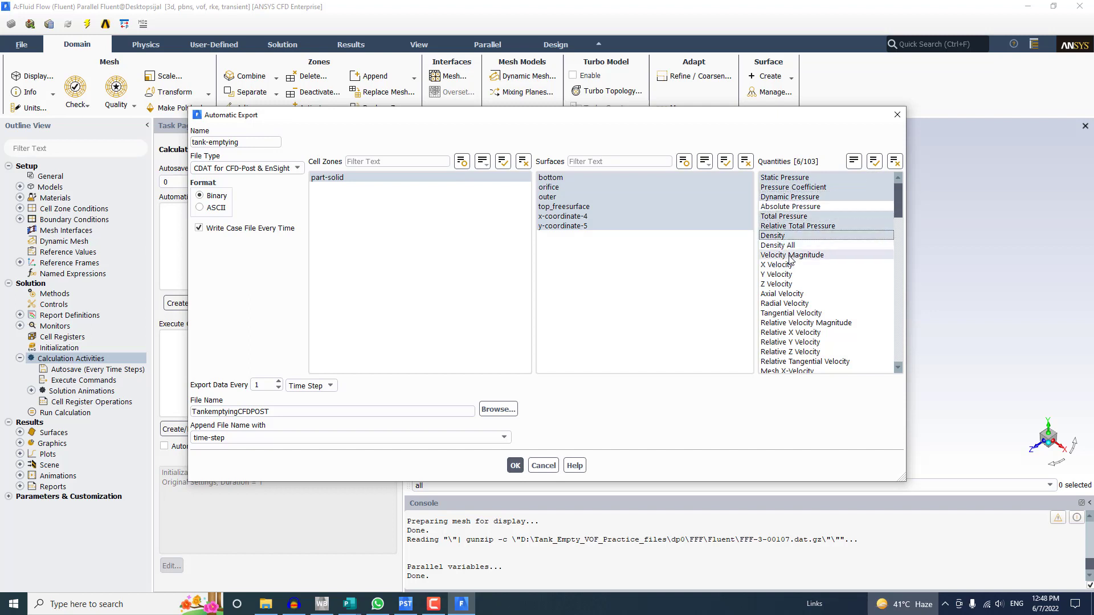
pyautogui.click(790, 266)
pyautogui.click(790, 275)
pyautogui.click(790, 285)
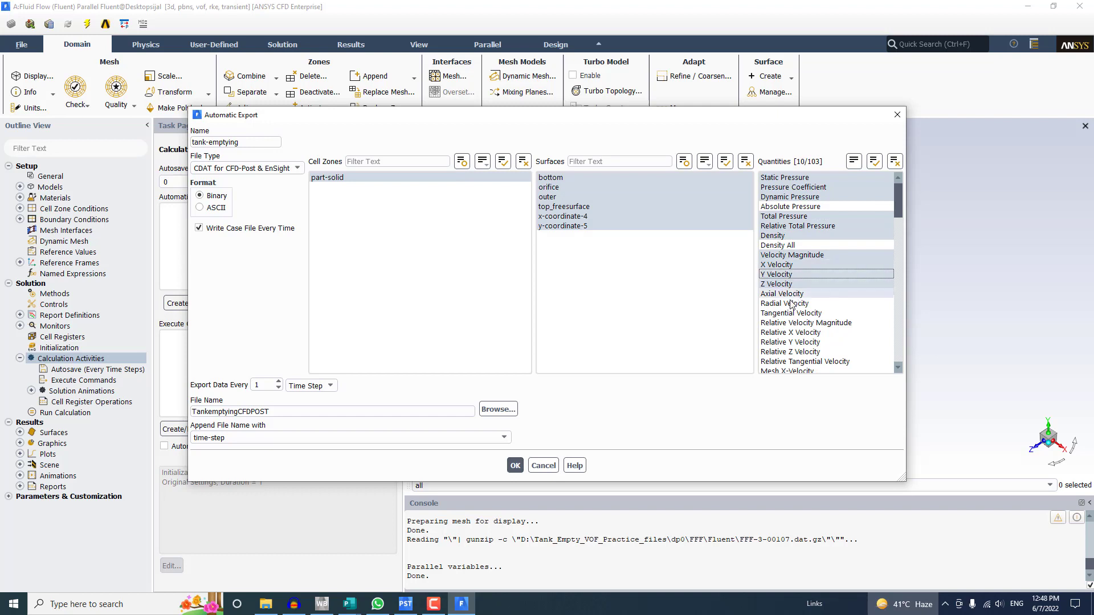
pyautogui.click(791, 303)
pyautogui.click(791, 313)
pyautogui.click(800, 294)
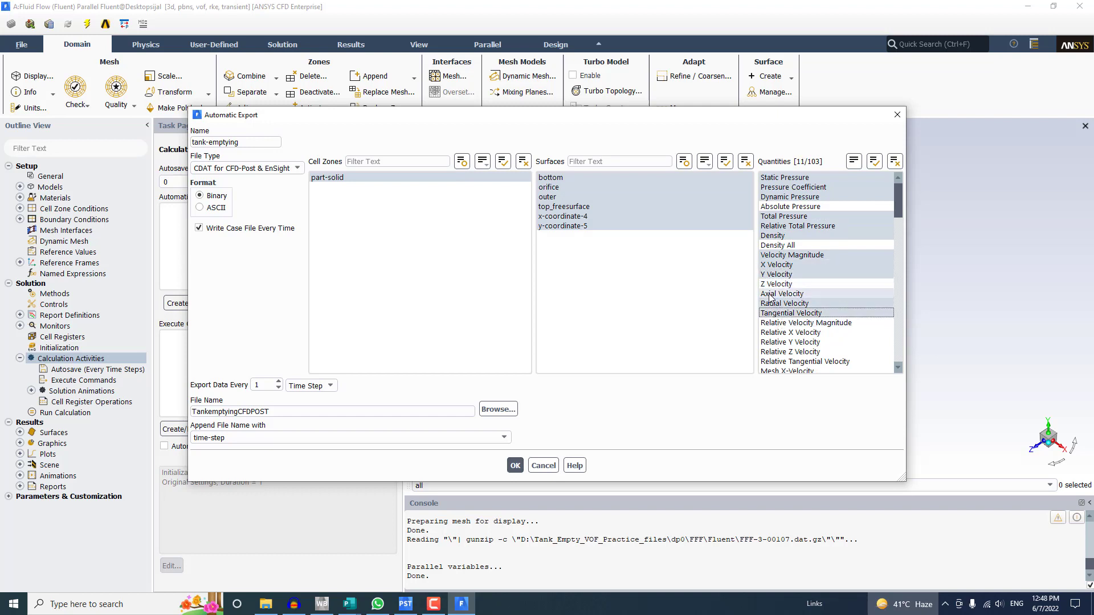
pyautogui.click(804, 295)
pyautogui.click(786, 293)
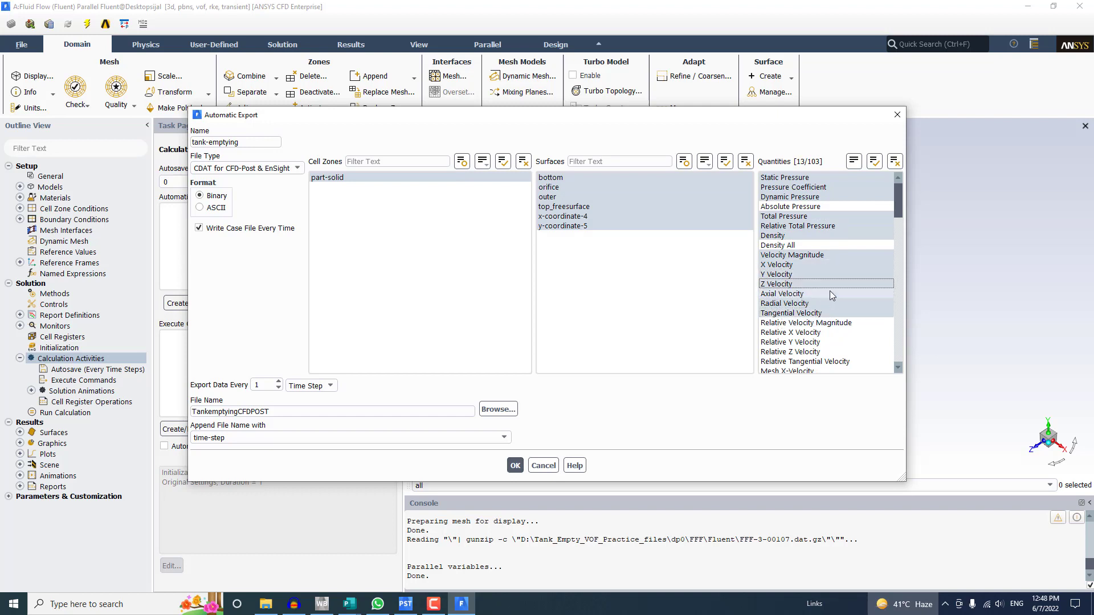
# Add X-Coordinate, Y-Coordinate and Z-Coordinate to the exported quantities
pyautogui.scroll(-3, 830, 291)
pyautogui.scroll(-1, 832, 296)
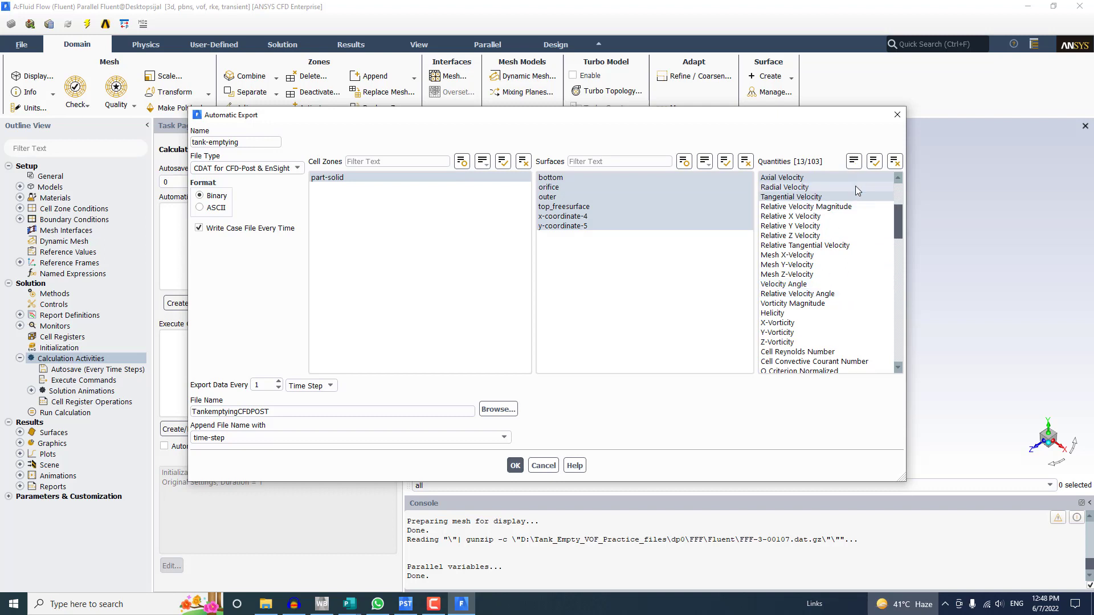
pyautogui.scroll(-6, 836, 284)
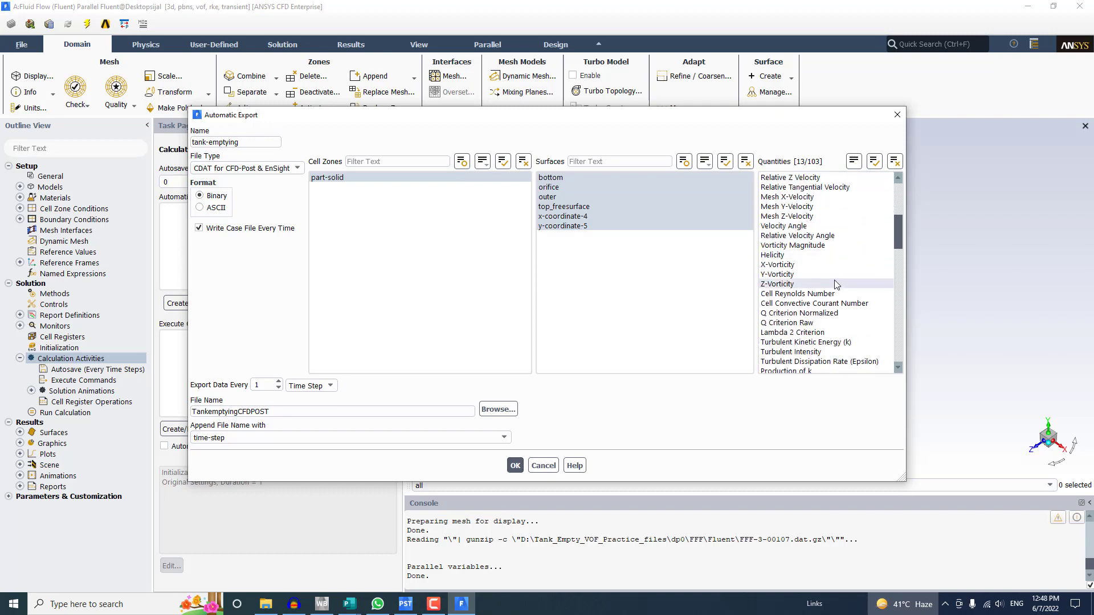
pyautogui.scroll(-6, 836, 284)
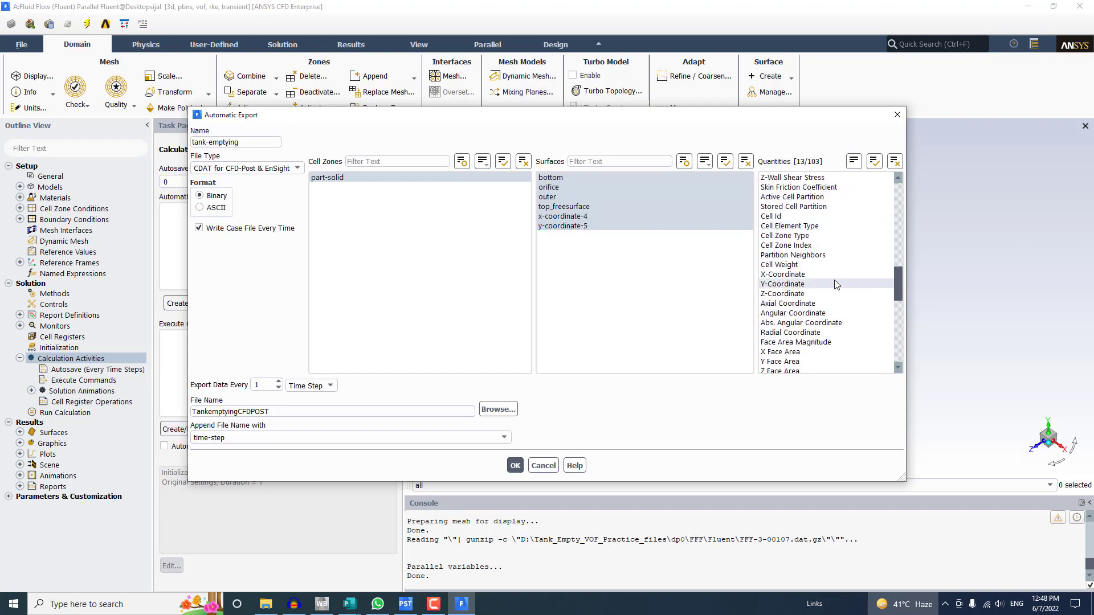
pyautogui.click(783, 274)
pyautogui.click(783, 284)
pyautogui.click(780, 293)
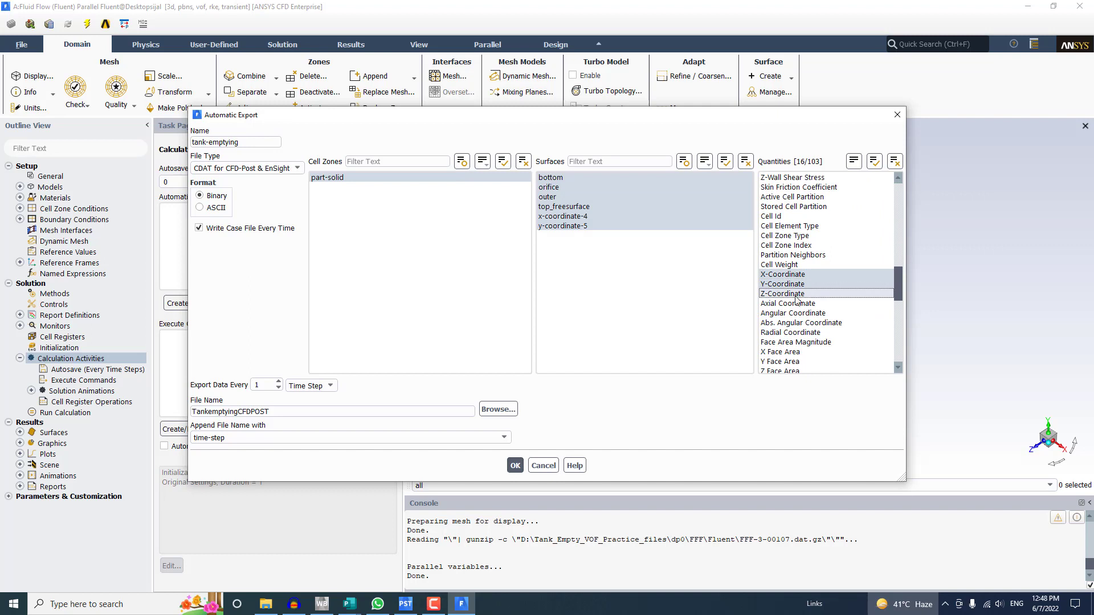
# Add the volume fractions of phase-1 and phase-2 to the exported quantities and save the automatic export
pyautogui.scroll(-4, 809, 299)
pyautogui.scroll(-8, 822, 303)
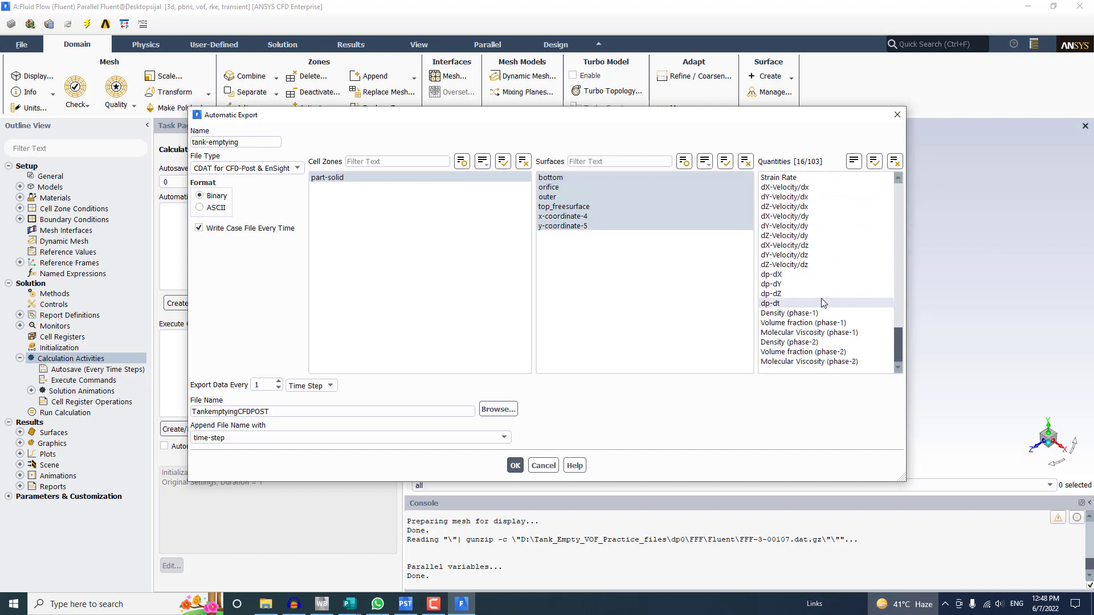
pyautogui.click(785, 354)
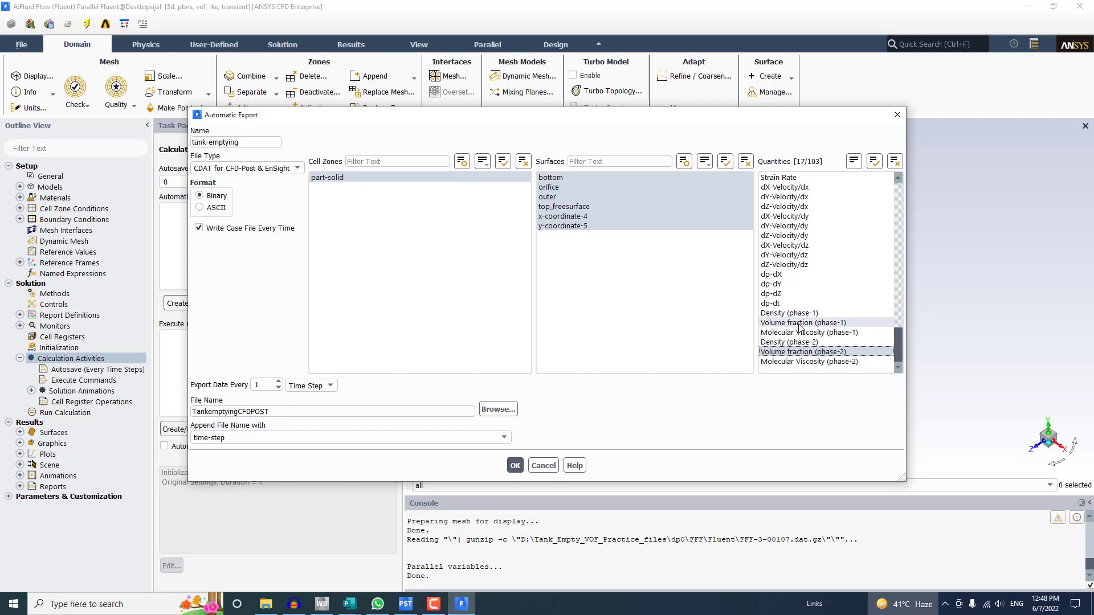
pyautogui.click(769, 323)
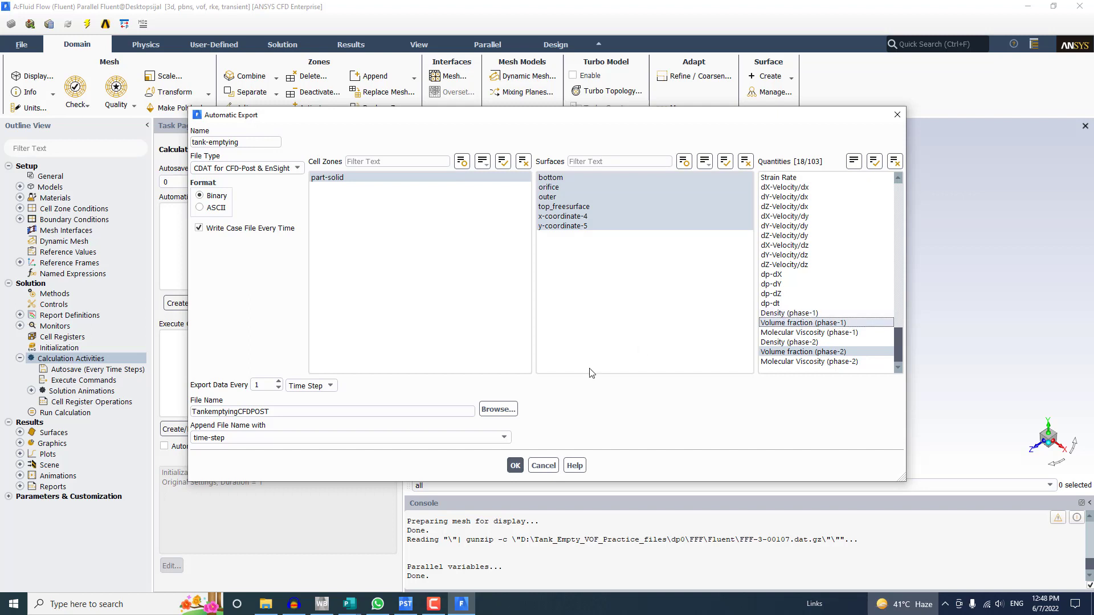
pyautogui.click(515, 465)
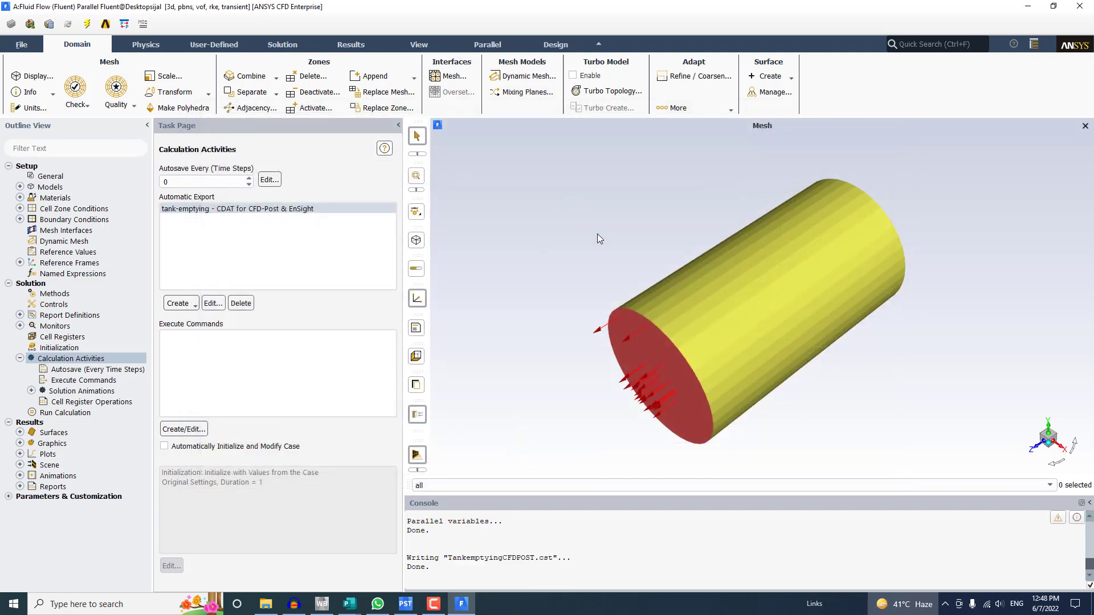
# Initialize the solution with standard initialization computed from all-zones, accepting the confirmation
pyautogui.click(56, 349)
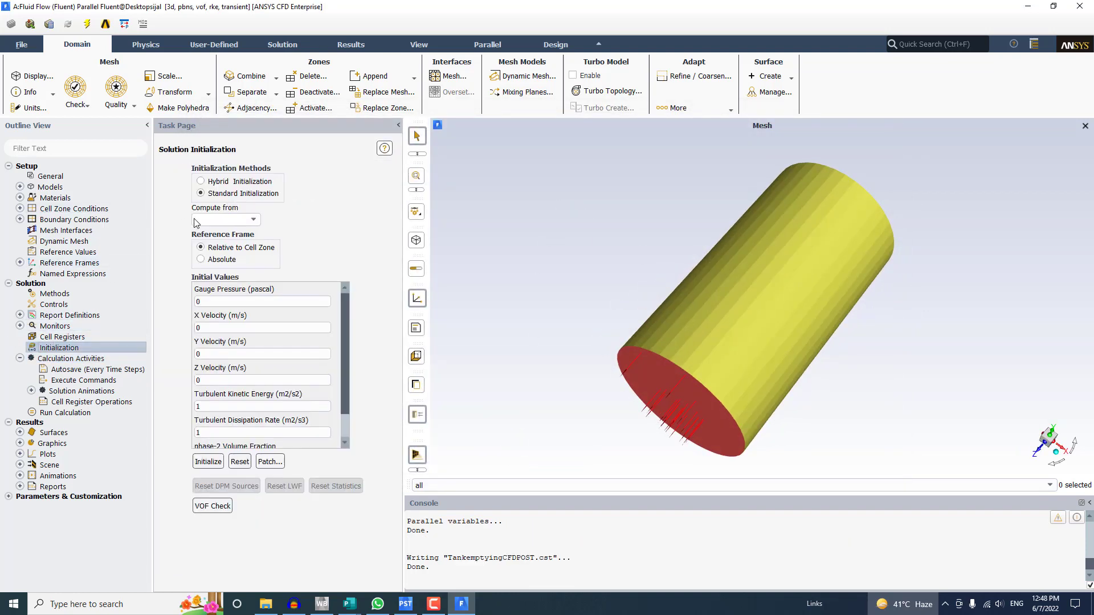
pyautogui.click(251, 223)
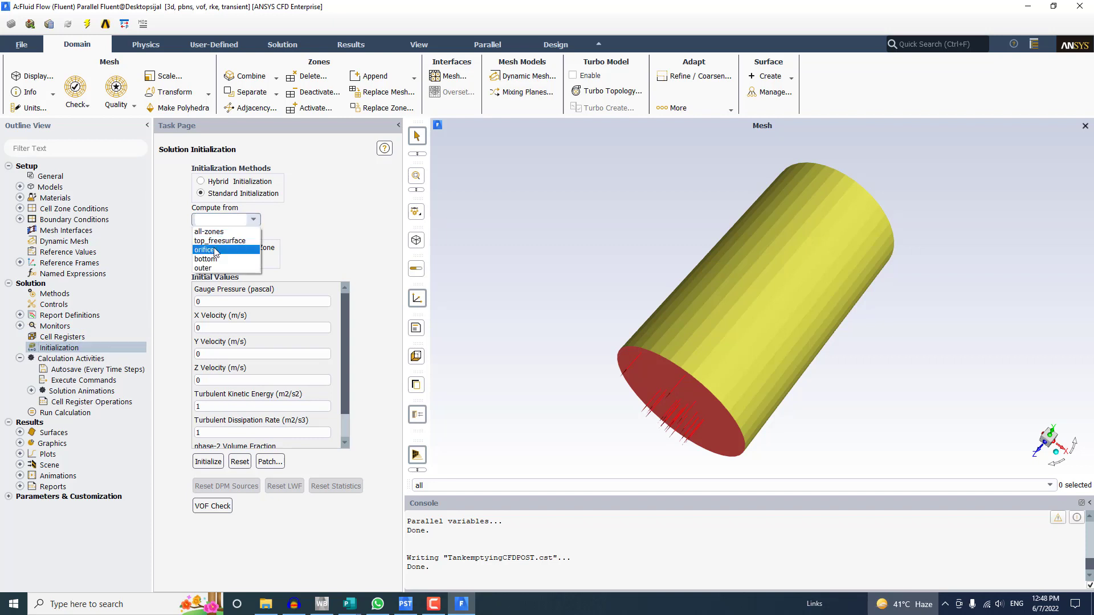
pyautogui.click(218, 232)
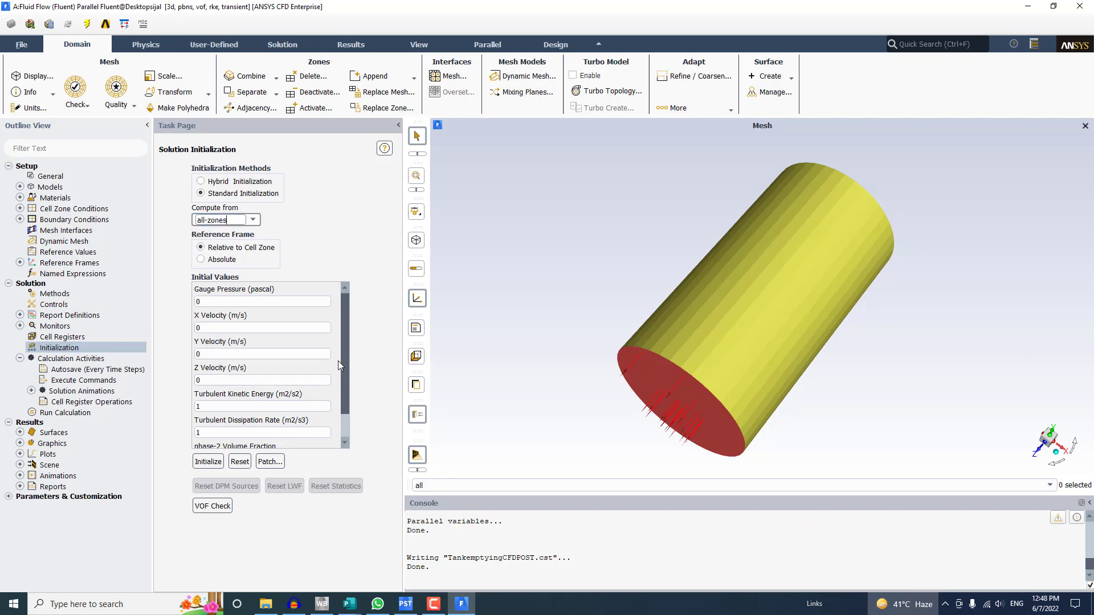
pyautogui.moveTo(343, 361); pyautogui.dragTo(350, 422)
pyautogui.click(208, 461)
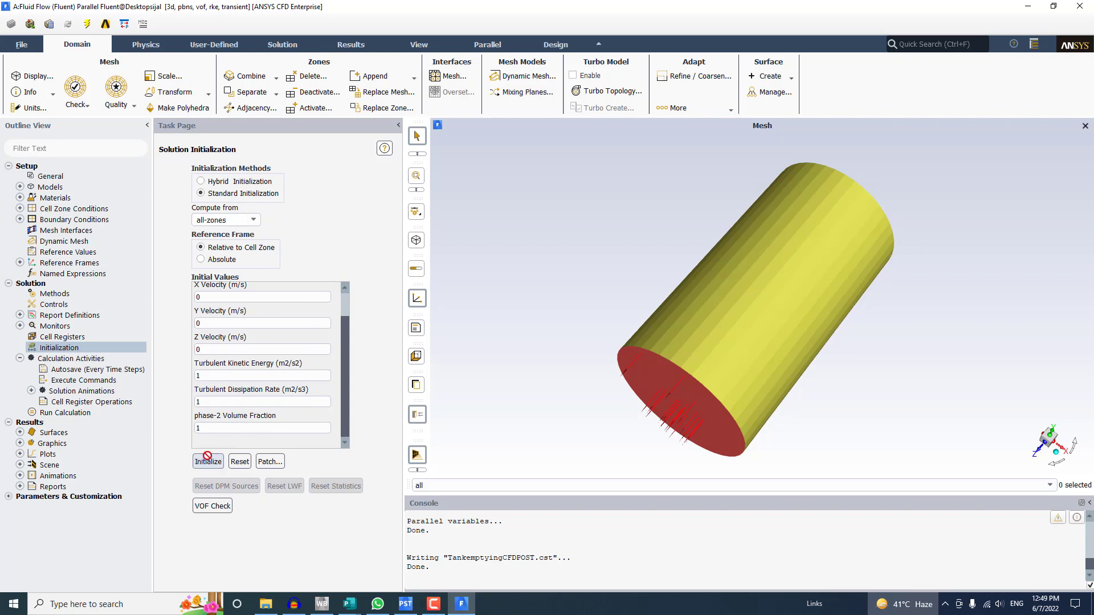
pyautogui.click(529, 319)
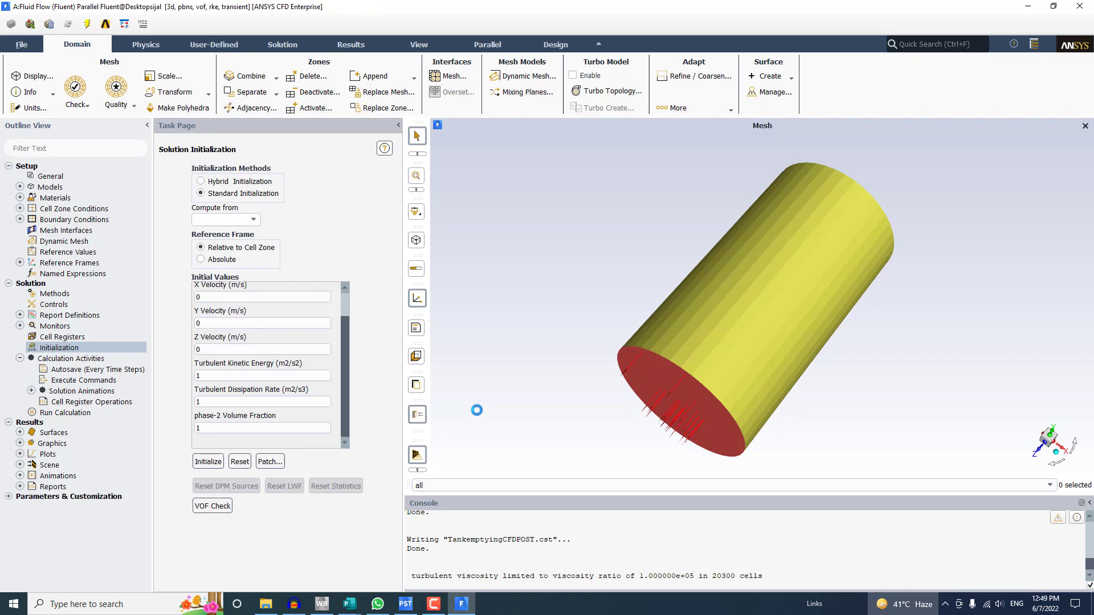
# Open contour-1 from the animation-waterphase definition, turn off graphics lighting and display the phase-2 volume fraction contour
pyautogui.click(31, 390)
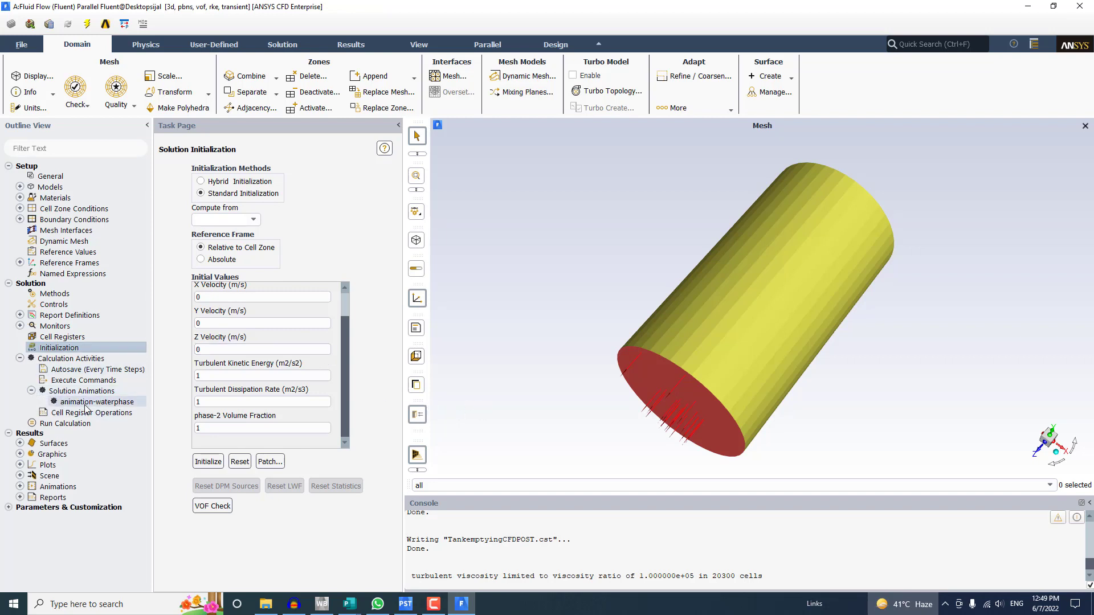
pyautogui.click(102, 402)
pyautogui.doubleClick(102, 405)
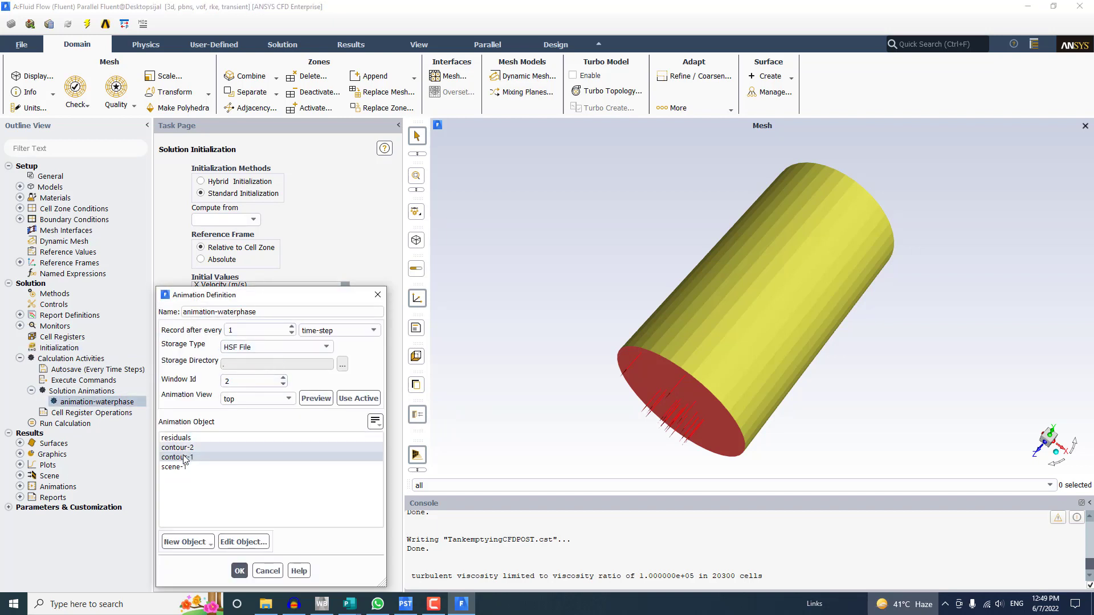
pyautogui.click(240, 541)
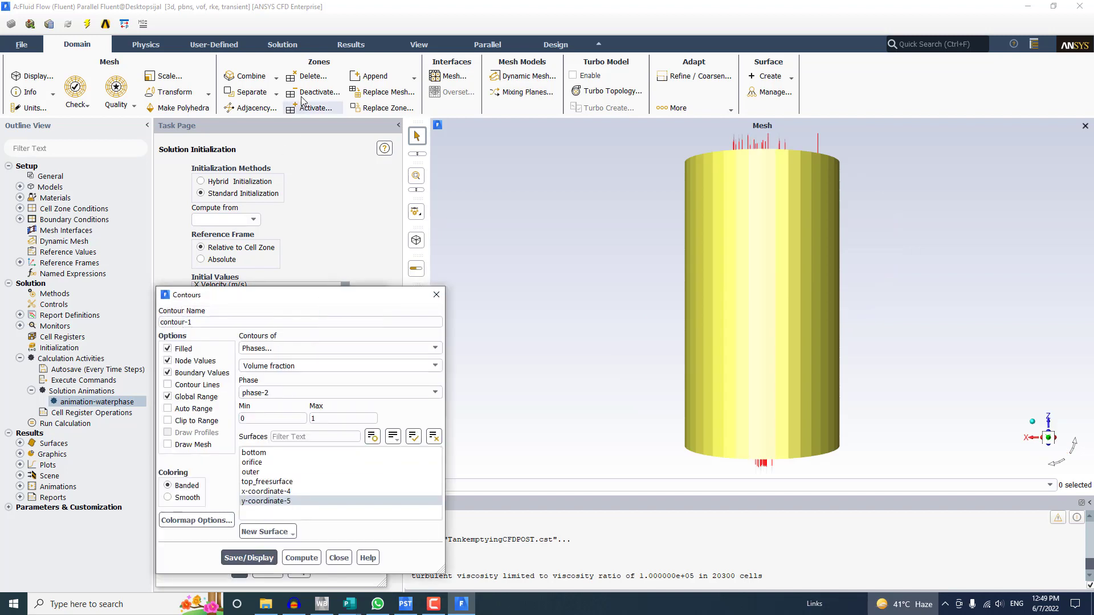
pyautogui.click(419, 45)
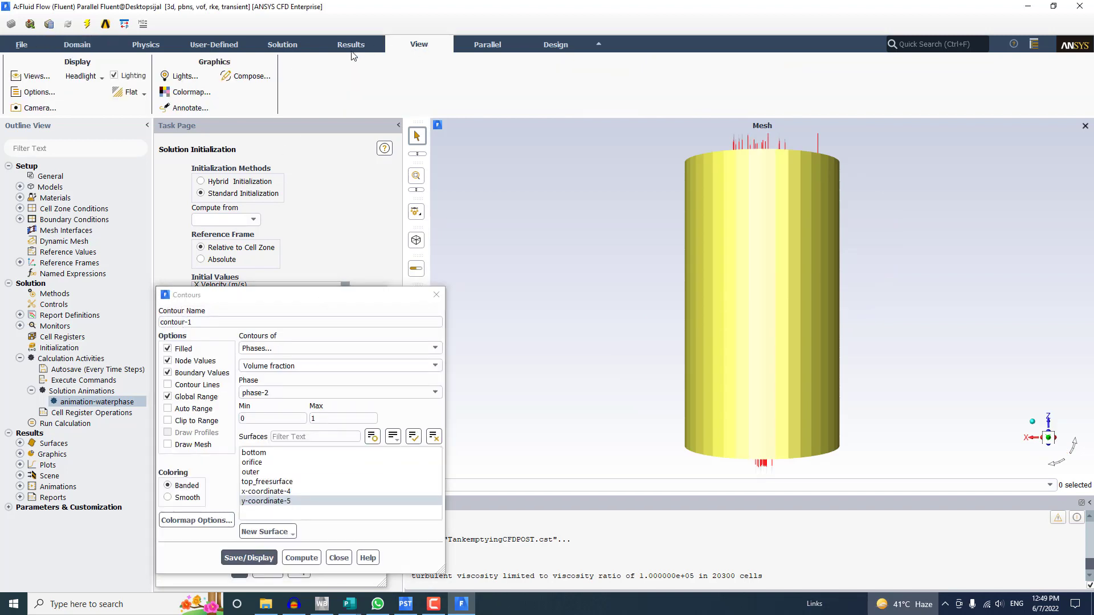
pyautogui.click(115, 75)
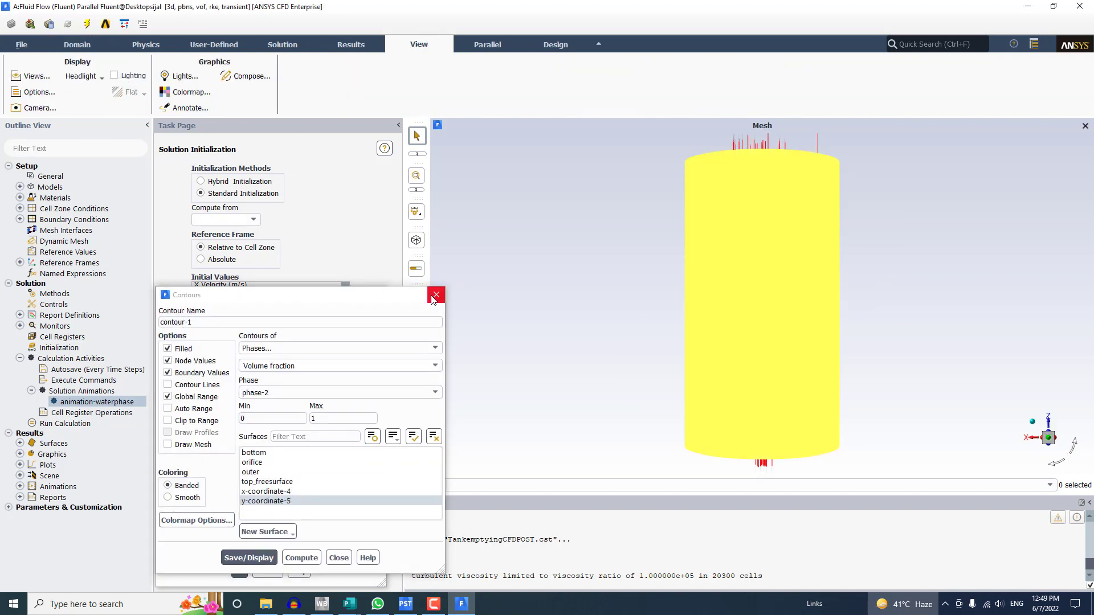
pyautogui.click(249, 559)
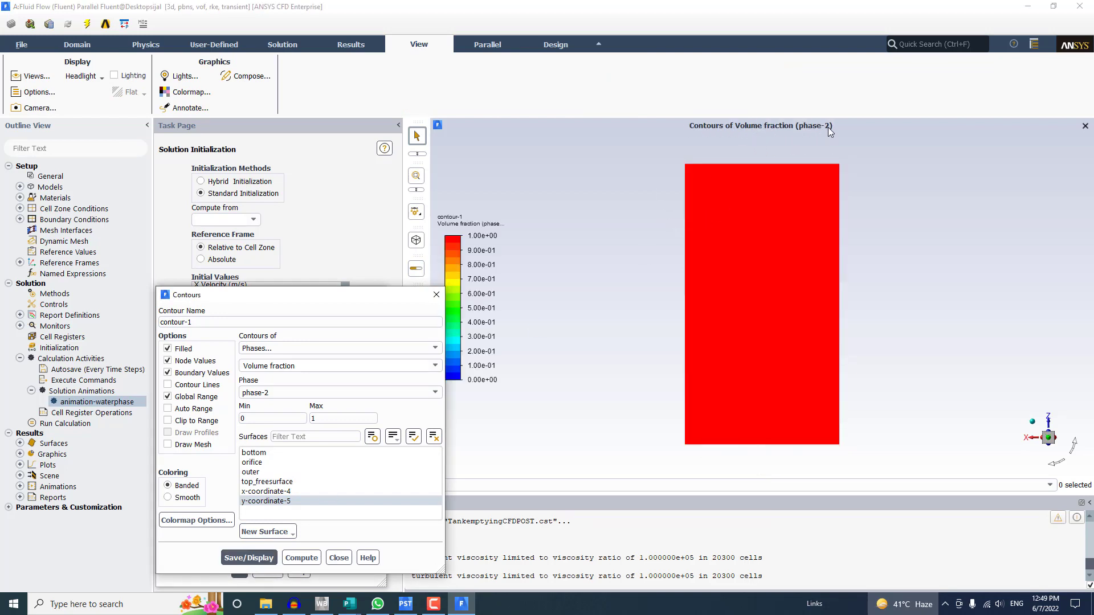
# Turn off Global Range for contour-1 and set its maximum to 1
pyautogui.moveTo(376, 295); pyautogui.dragTo(368, 118)
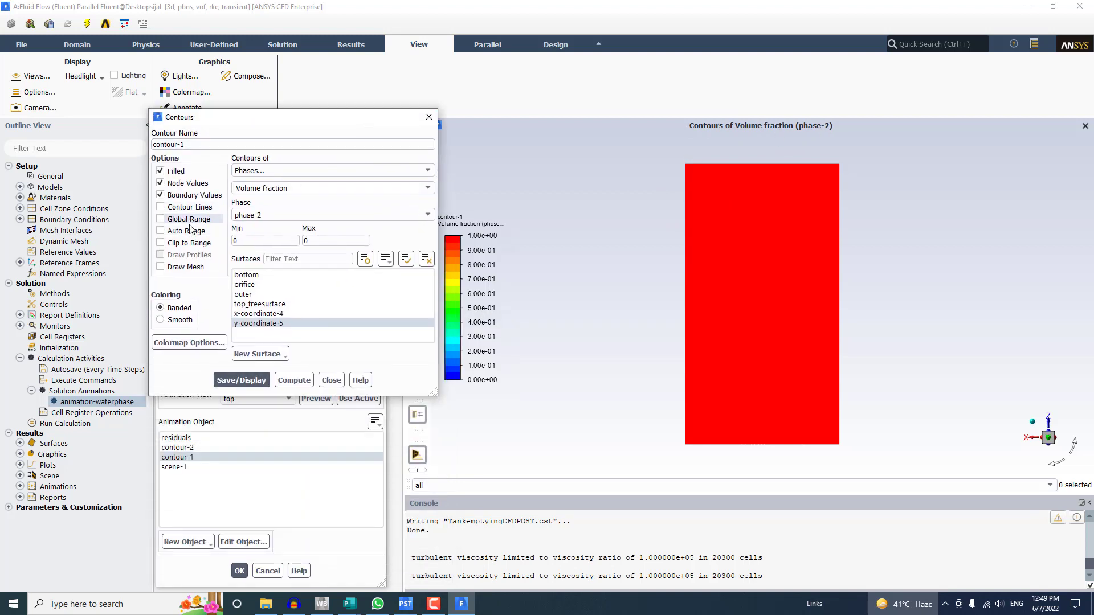
pyautogui.doubleClick(318, 241)
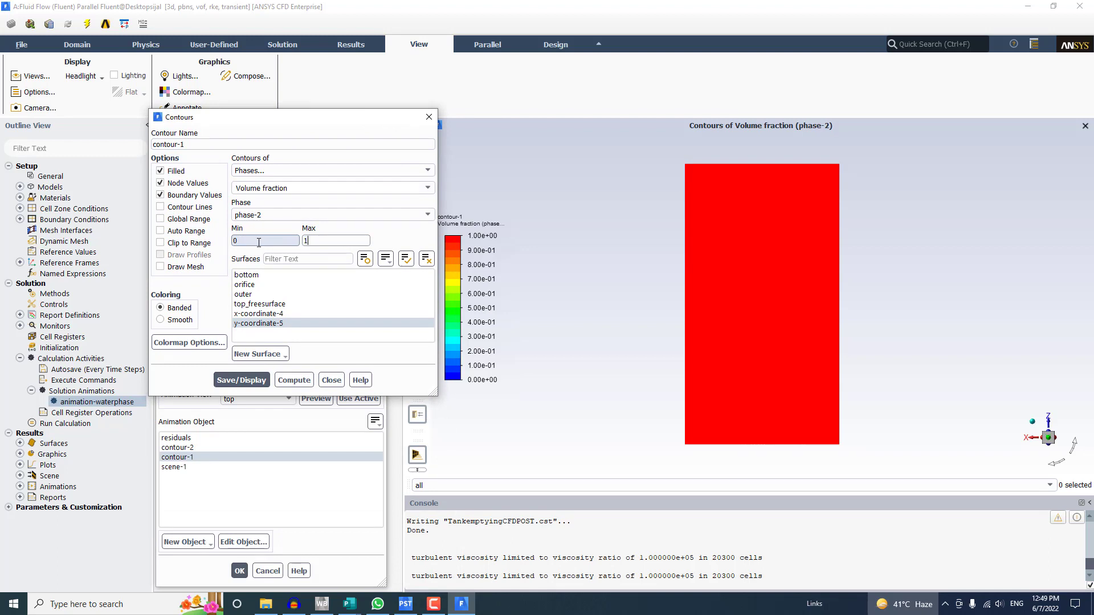
pyautogui.click(189, 342)
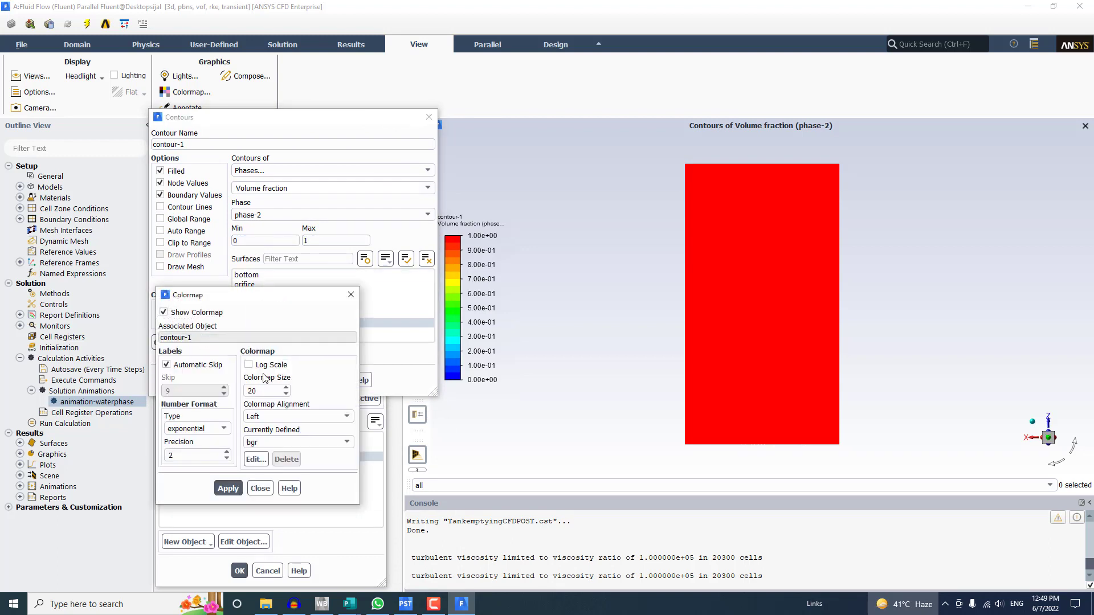
pyautogui.click(351, 295)
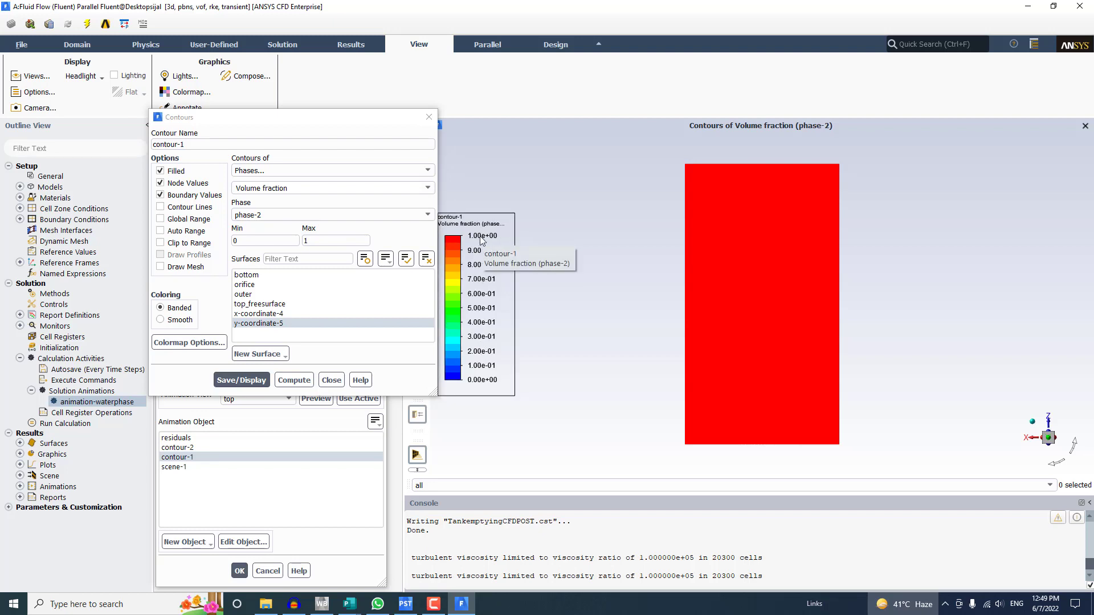
# Try smooth coloring on contour-1 and switch back to banded coloring
pyautogui.click(178, 321)
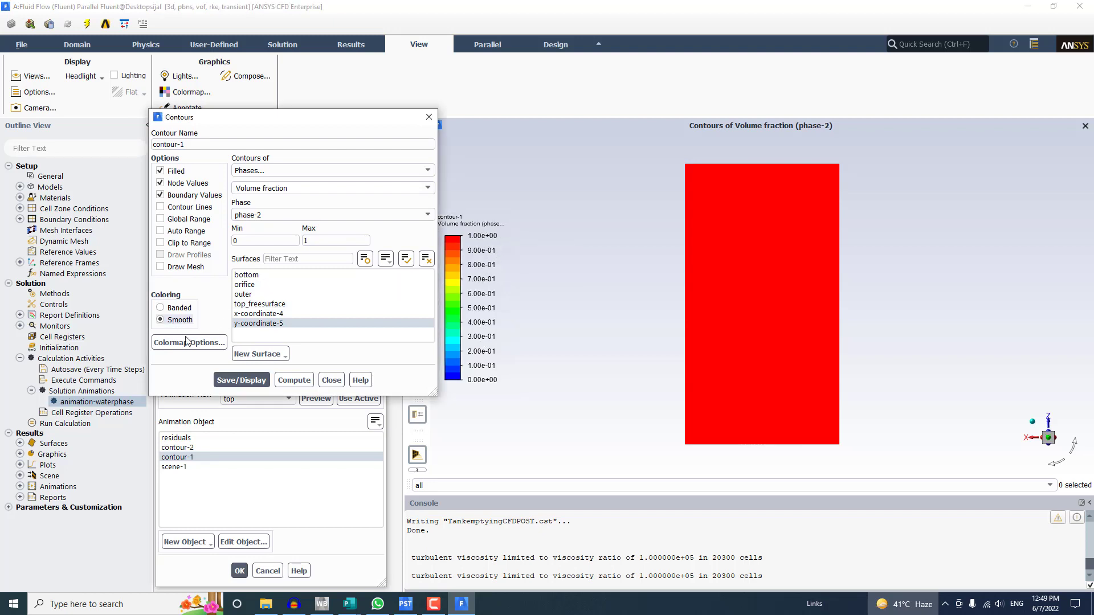
pyautogui.click(245, 386)
pyautogui.click(161, 308)
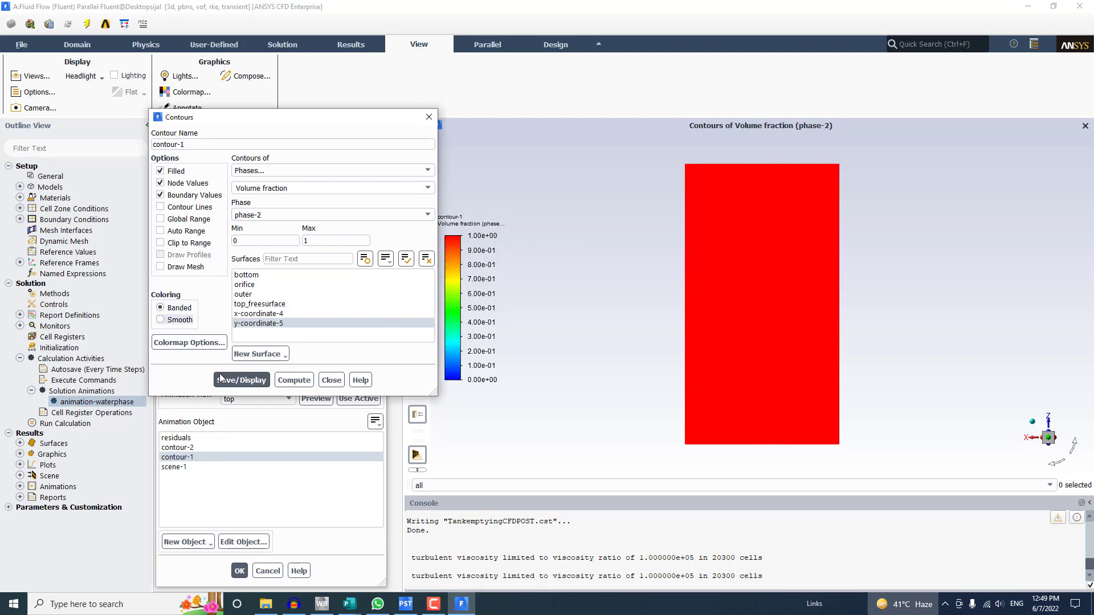
# Save and redisplay contour-1, and confirm it as the animation object of animation-waterphase
pyautogui.click(242, 381)
pyautogui.click(332, 381)
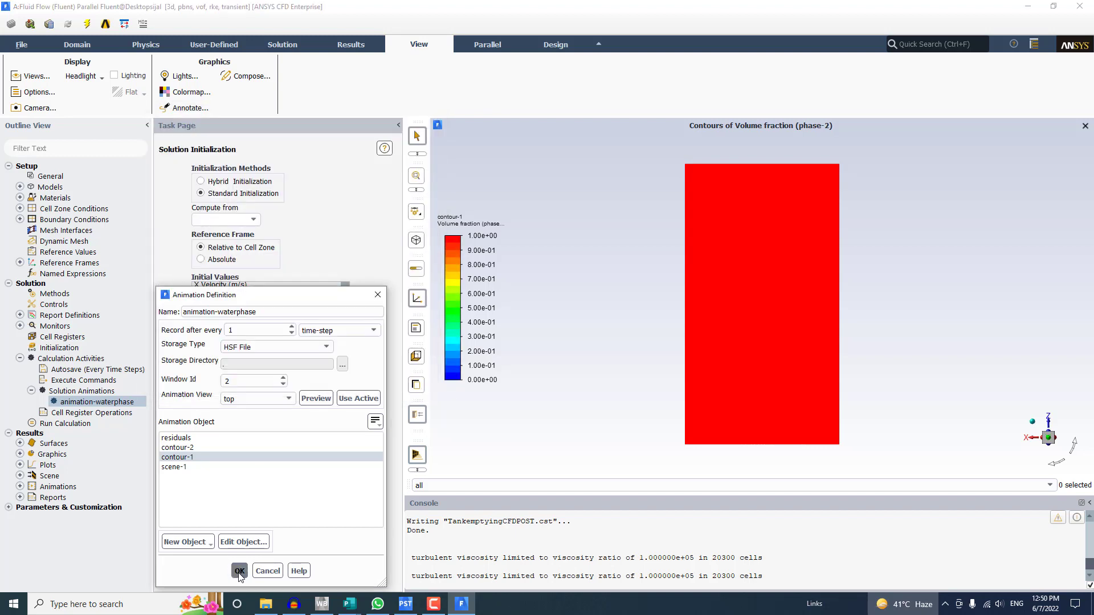
pyautogui.click(245, 449)
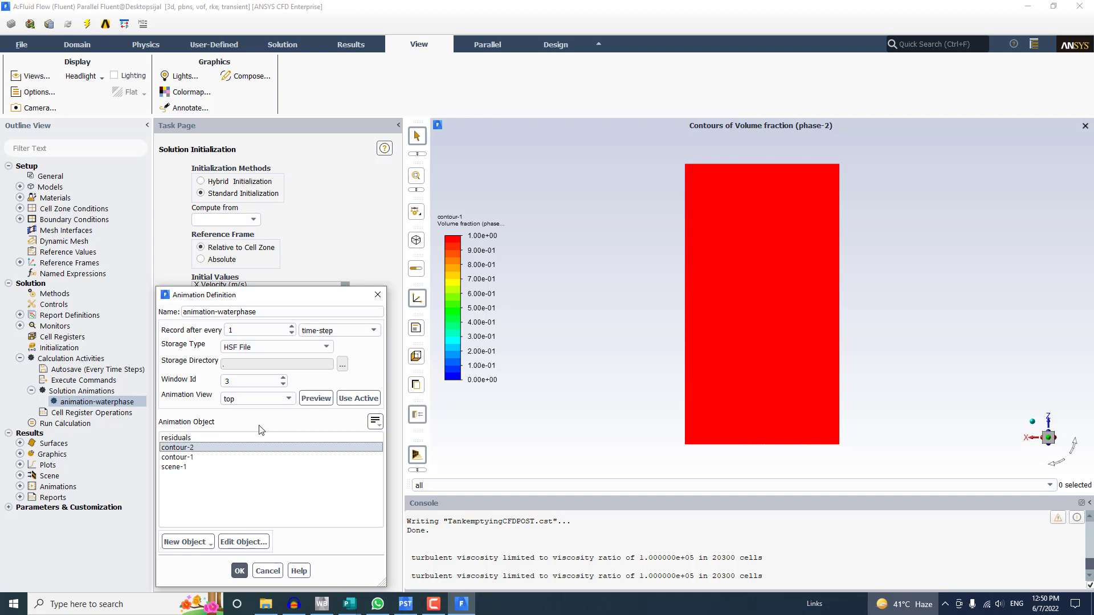
pyautogui.click(192, 457)
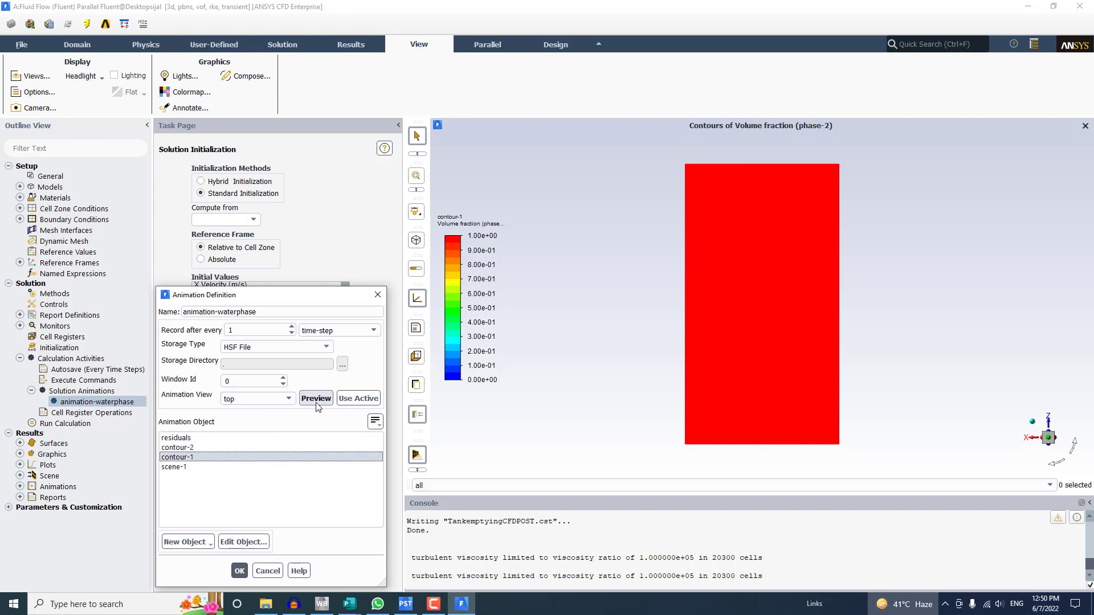
pyautogui.click(240, 571)
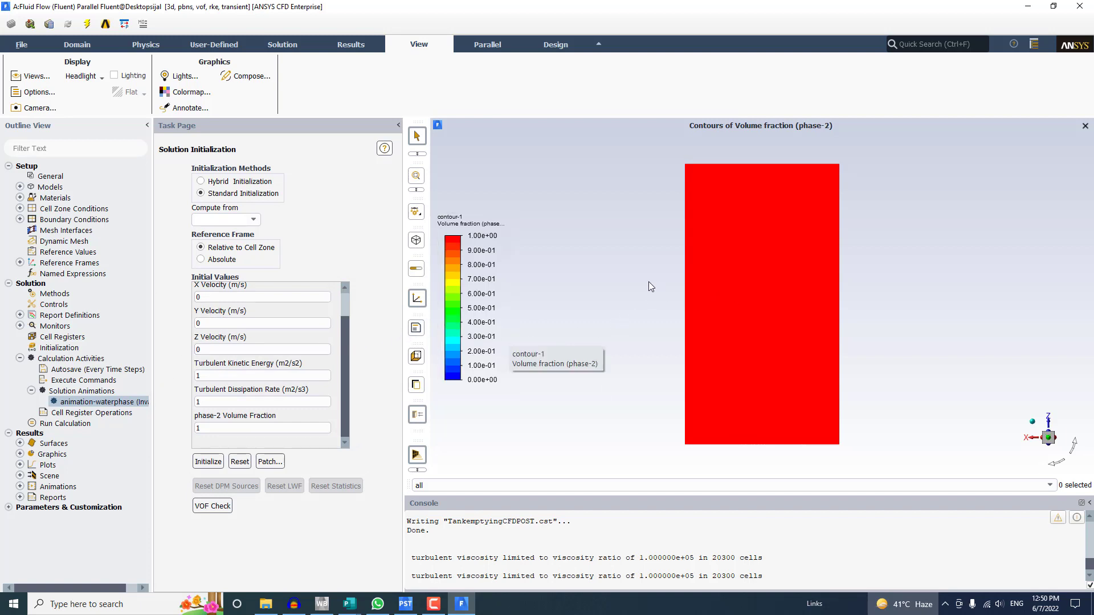
# Start the transient calculation and stop it at the end of the time step
pyautogui.doubleClick(85, 425)
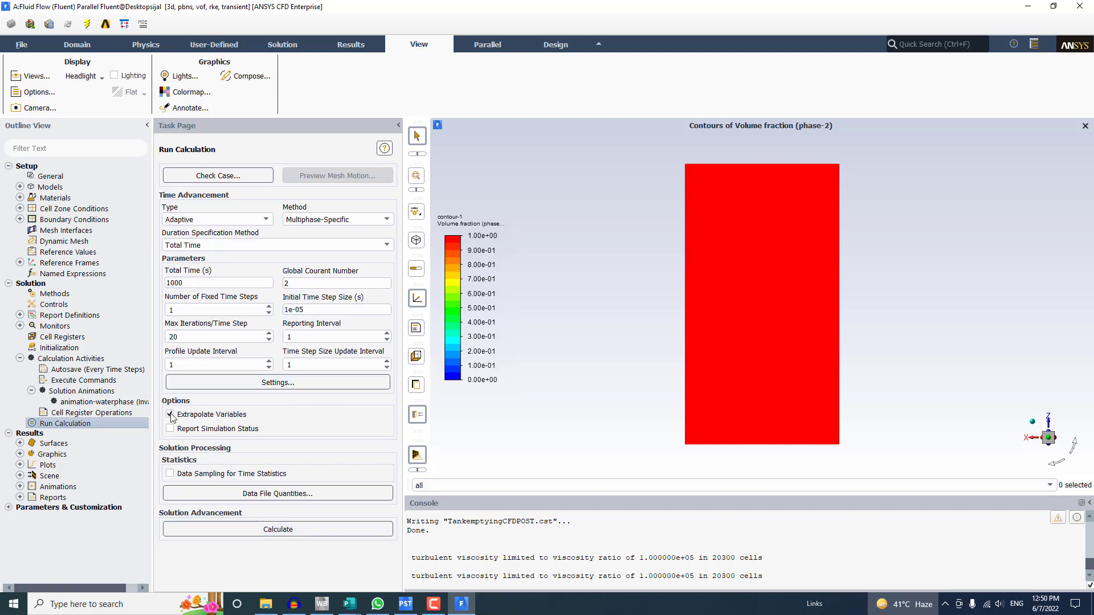
pyautogui.click(221, 530)
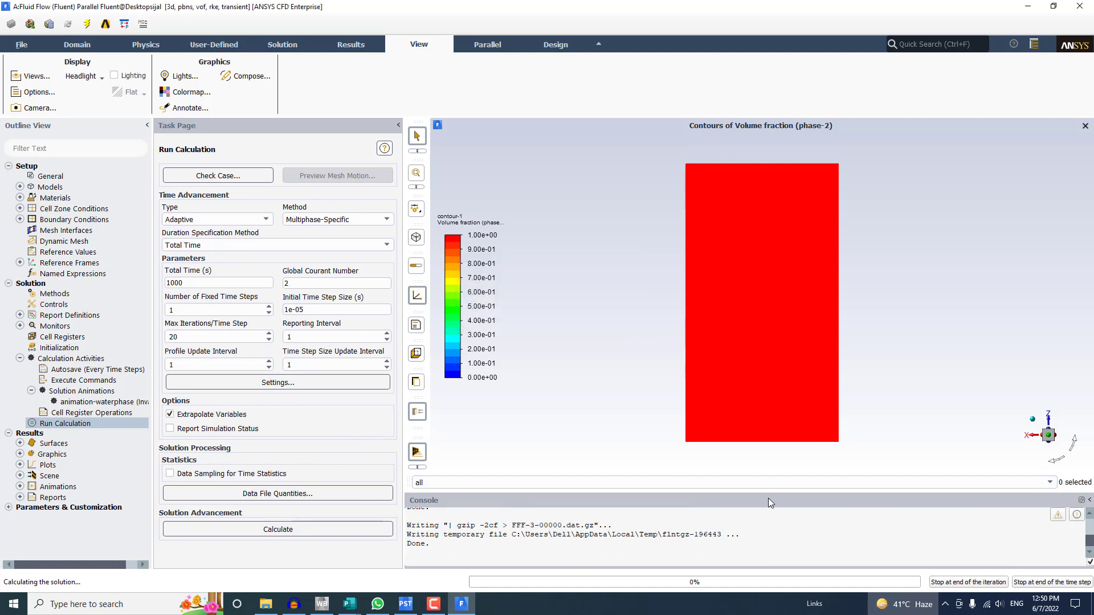
pyautogui.click(1025, 582)
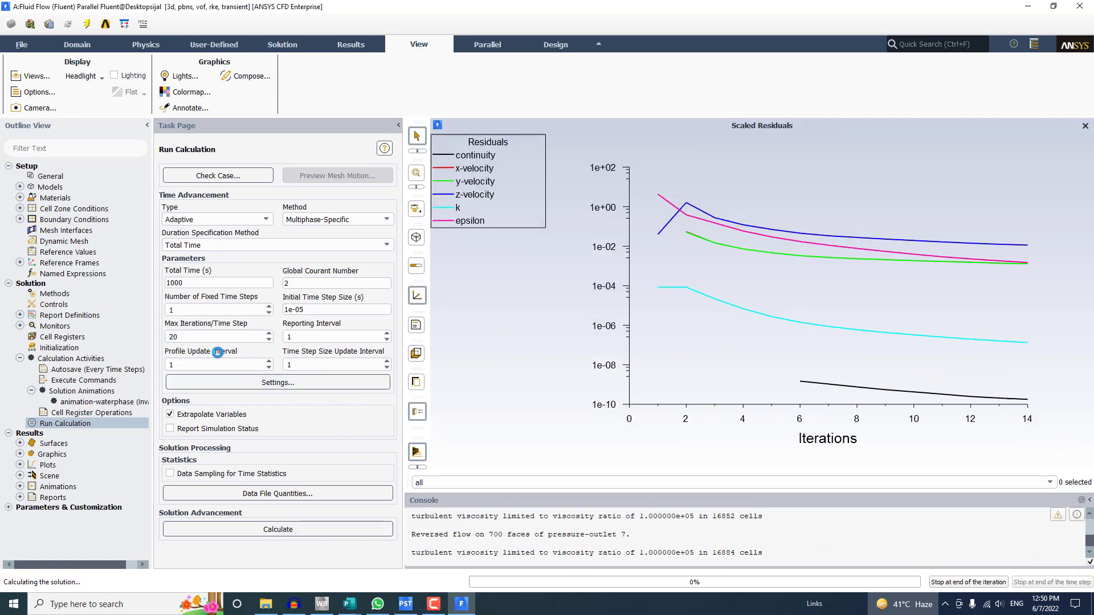
# Enable Report Simulation Status, move its window clear of the settings and dismiss the completion notice
pyautogui.click(196, 429)
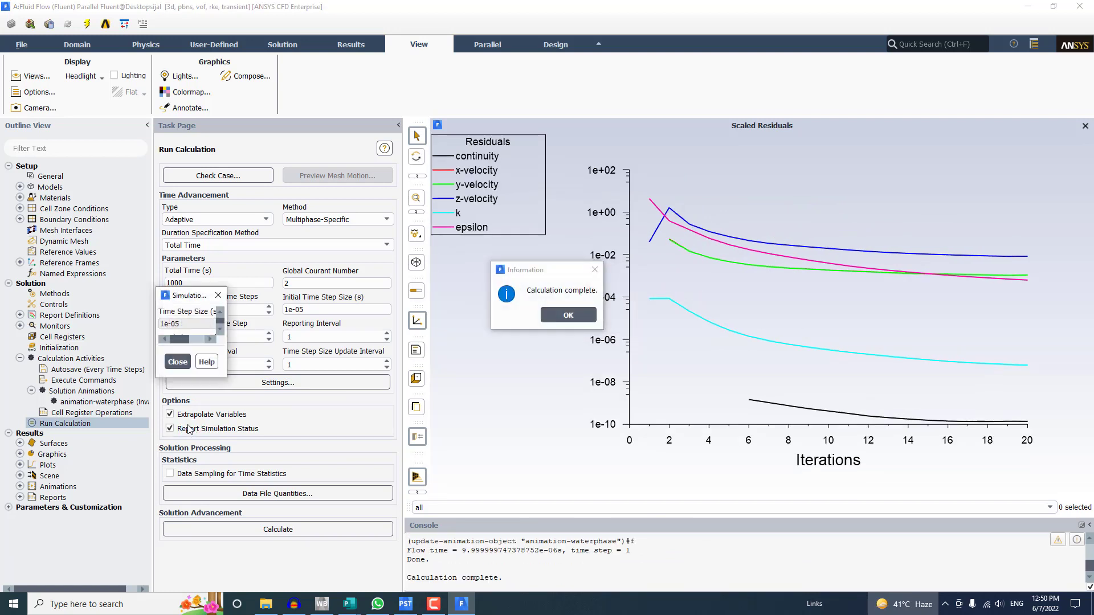
pyautogui.moveTo(194, 300); pyautogui.dragTo(383, 205)
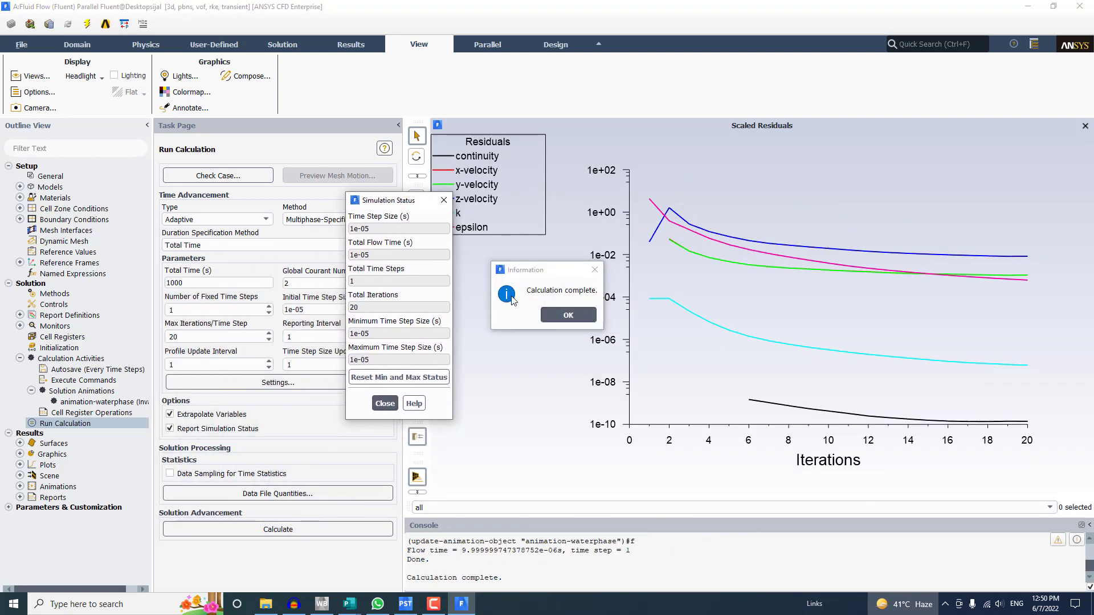
pyautogui.click(548, 316)
# Continue the calculation for a few more time steps, using the changed settings for the current calculation only
pyautogui.click(178, 535)
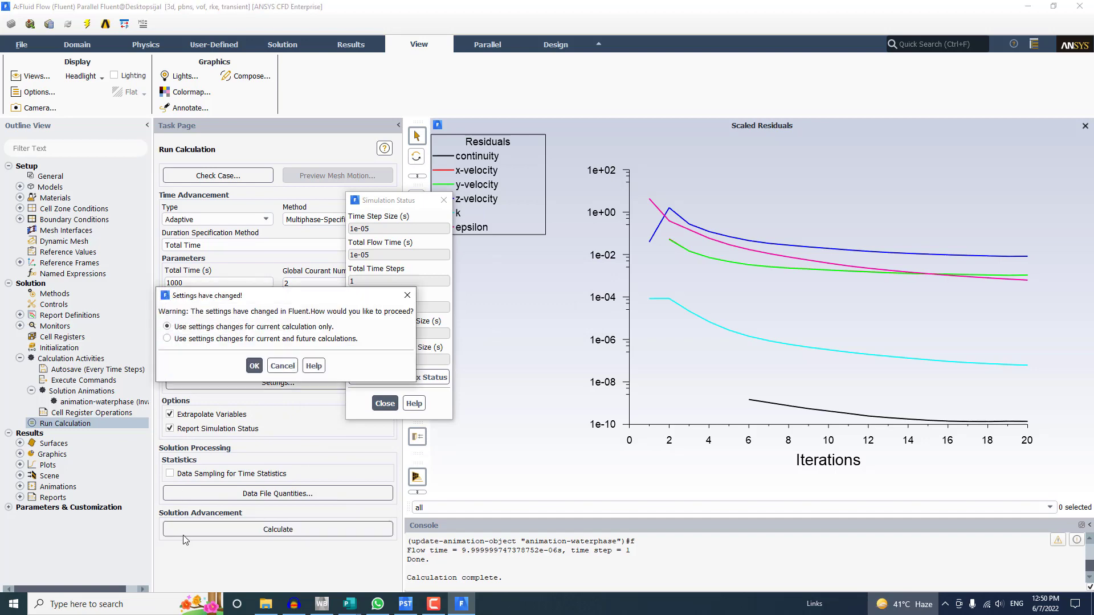
pyautogui.click(254, 366)
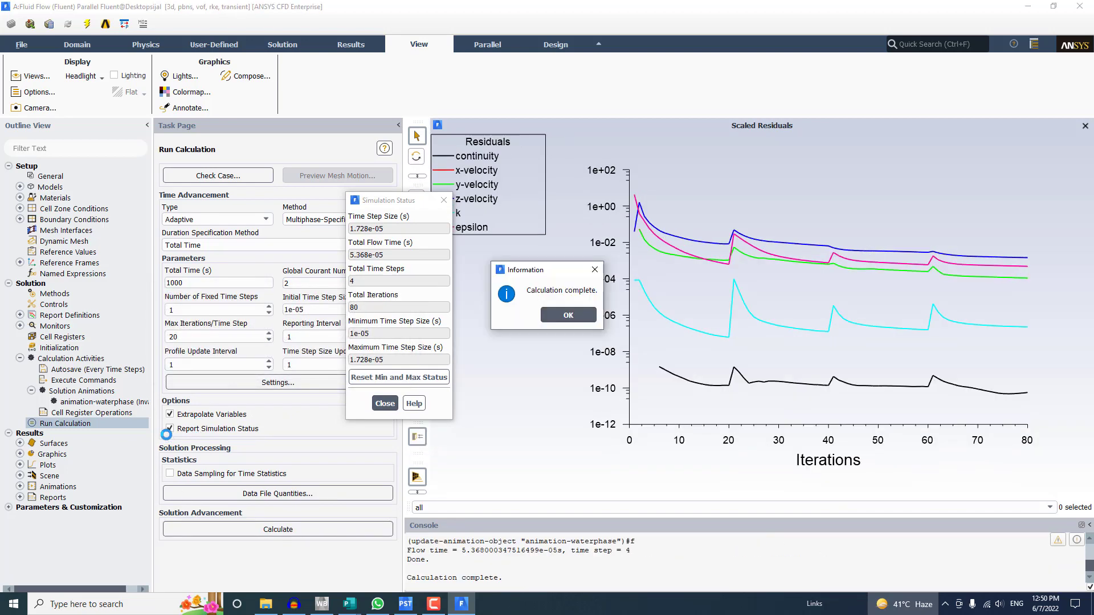
pyautogui.click(558, 315)
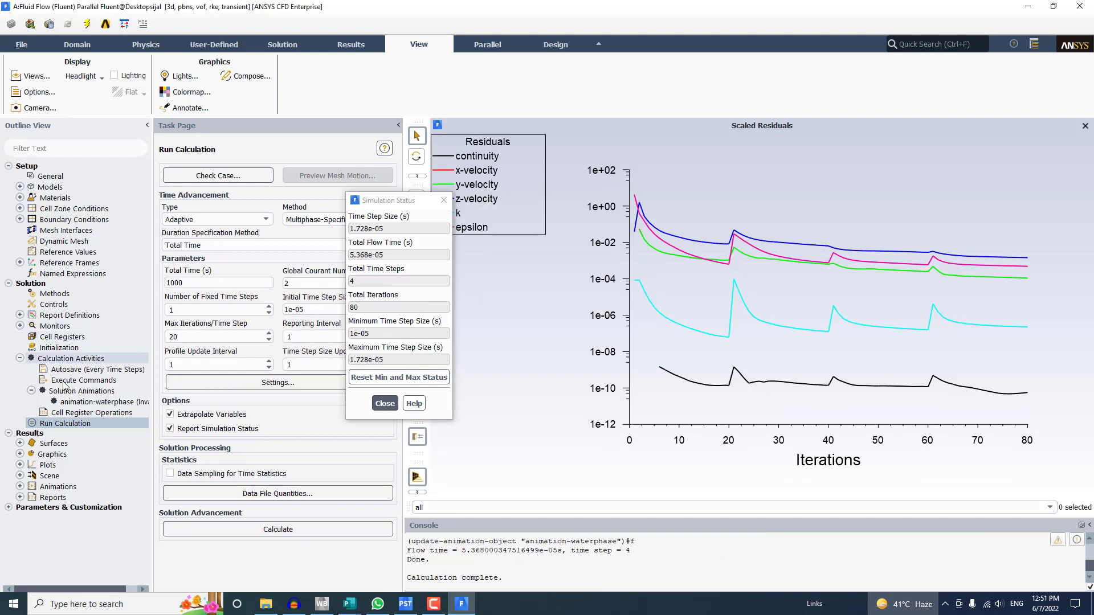
# Redisplay the phase-2 volume fraction of contour-1 from the animation-waterphase definition, and close the animation and simulation status windows
pyautogui.doubleClick(116, 404)
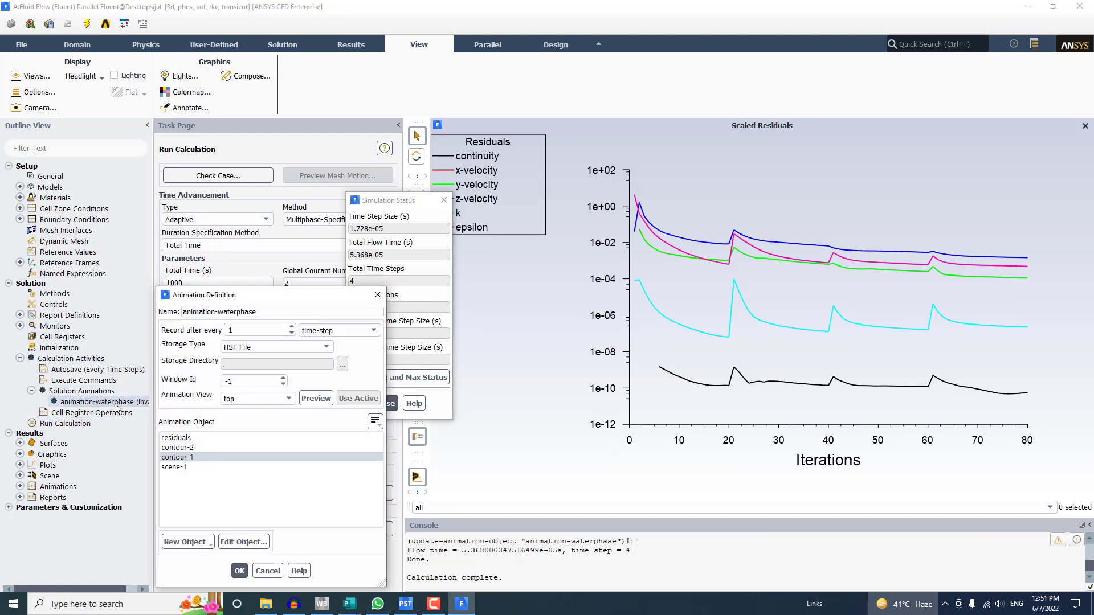
pyautogui.moveTo(287, 298); pyautogui.dragTo(350, 213)
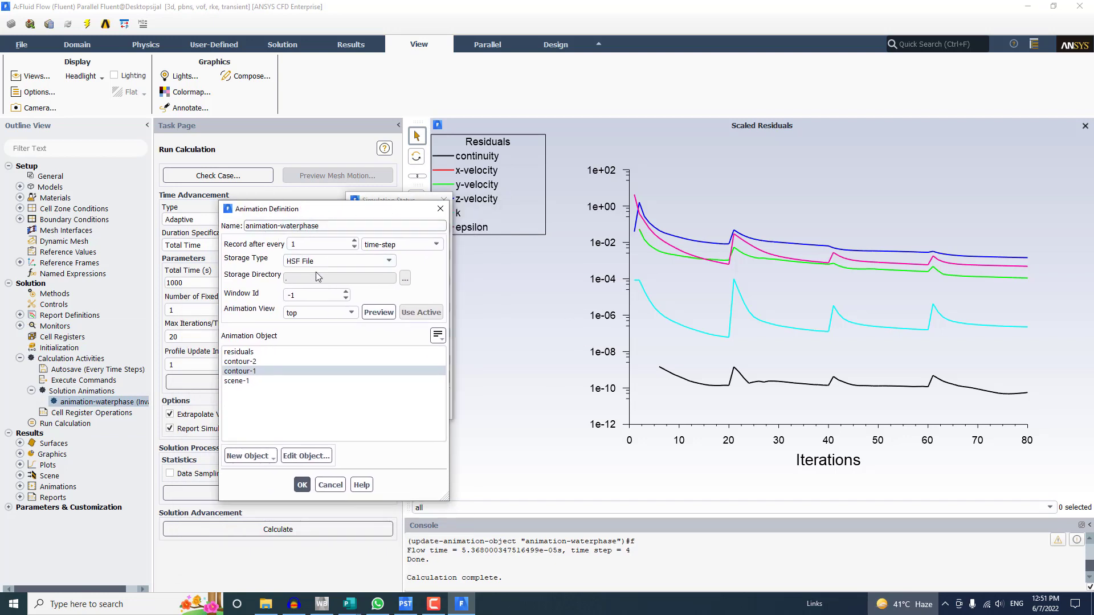
pyautogui.click(308, 457)
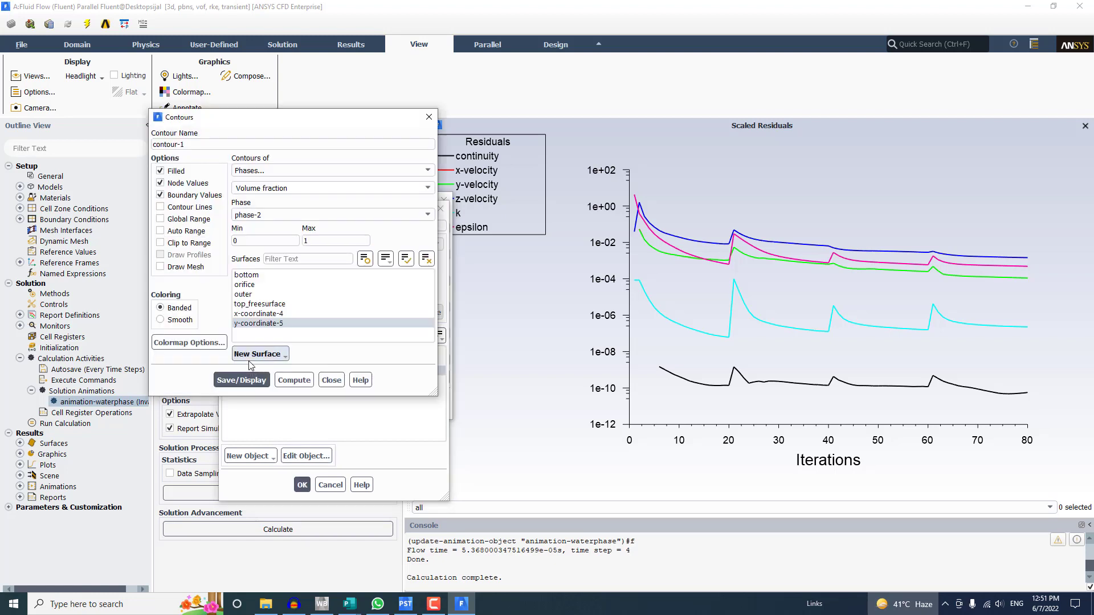
pyautogui.click(243, 380)
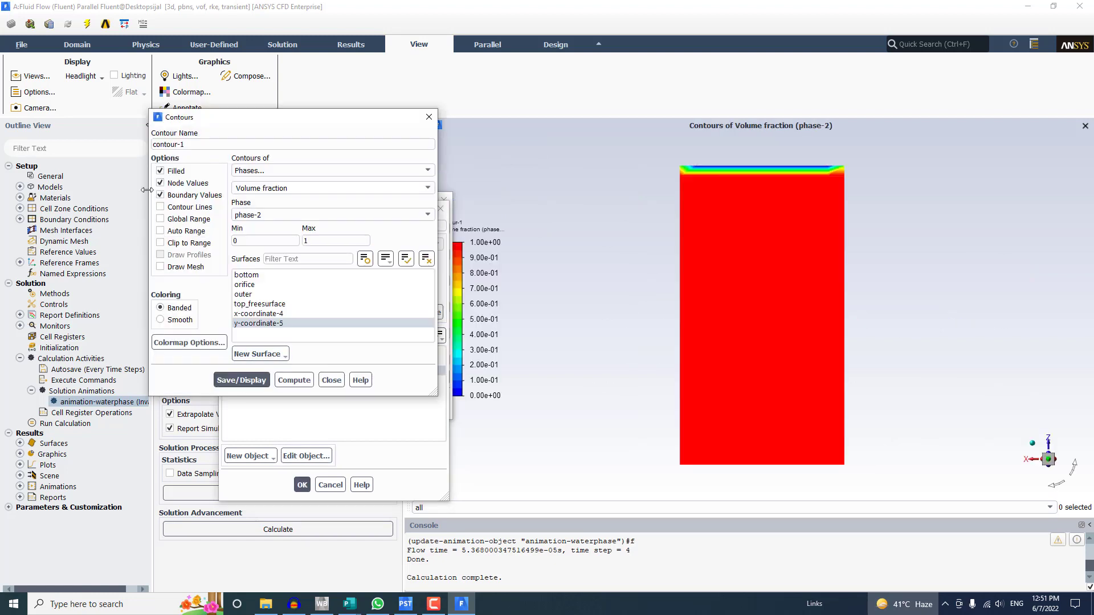
pyautogui.click(332, 381)
pyautogui.click(302, 485)
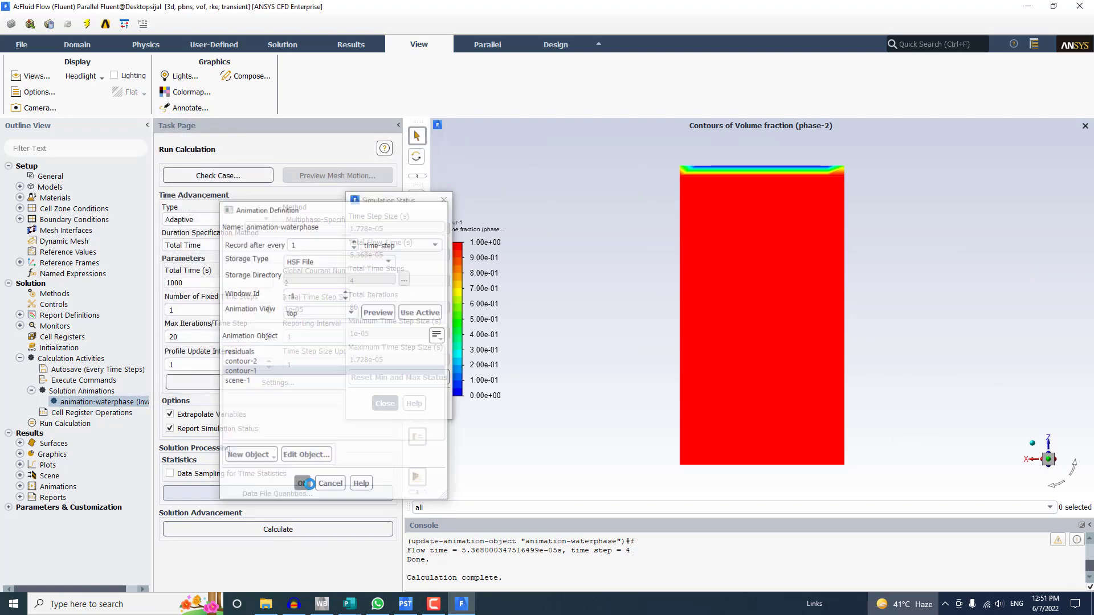
pyautogui.click(382, 403)
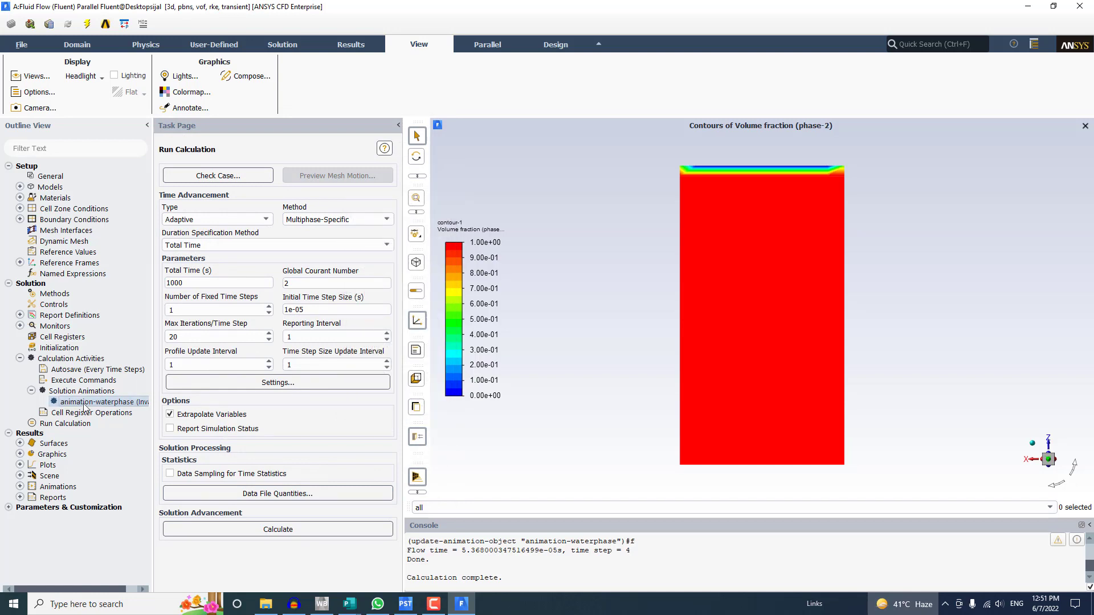
# Delete the animation-waterphase solution animation and confirm its removal
pyautogui.rightClick(88, 405)
pyautogui.click(108, 438)
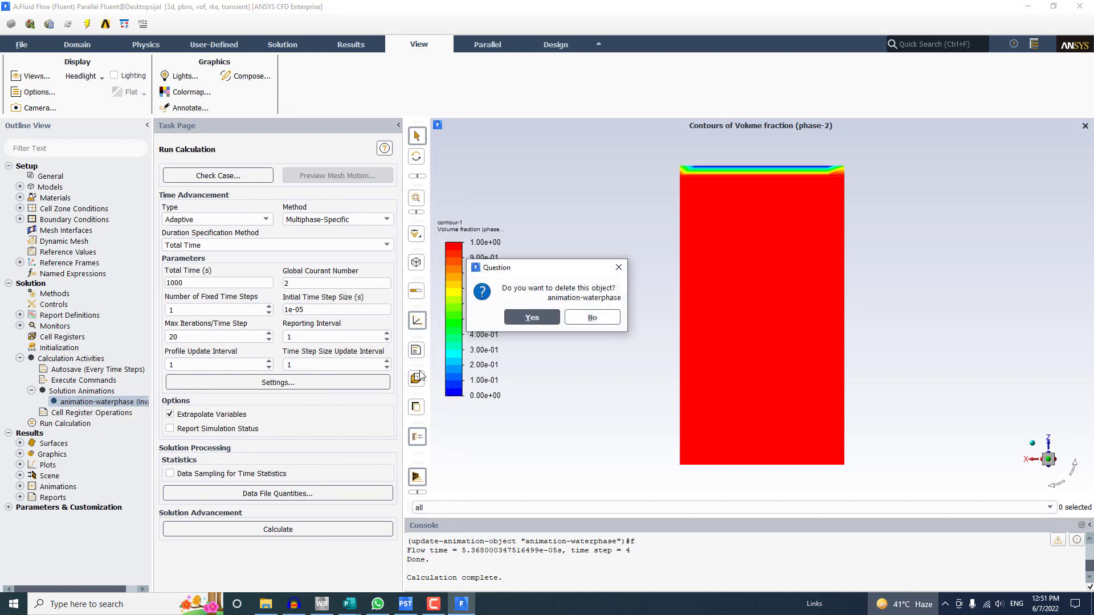
pyautogui.click(539, 318)
# Create a new solution animation based on contour-1, and redisplay its phase-2 volume fraction contour on y-coordinate-5
pyautogui.rightClick(92, 392)
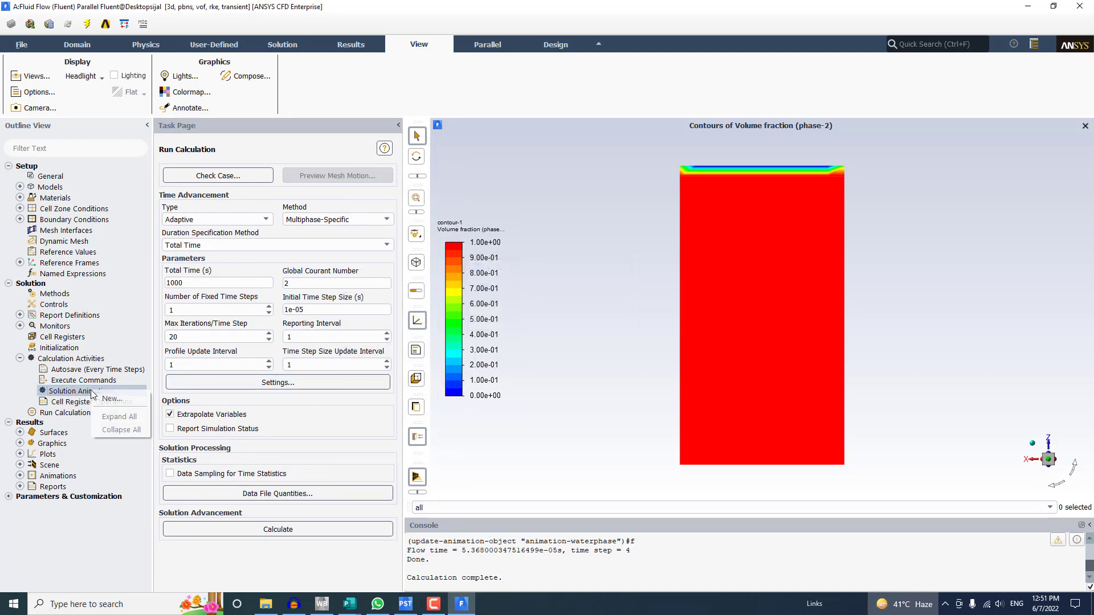
pyautogui.click(111, 399)
pyautogui.click(258, 372)
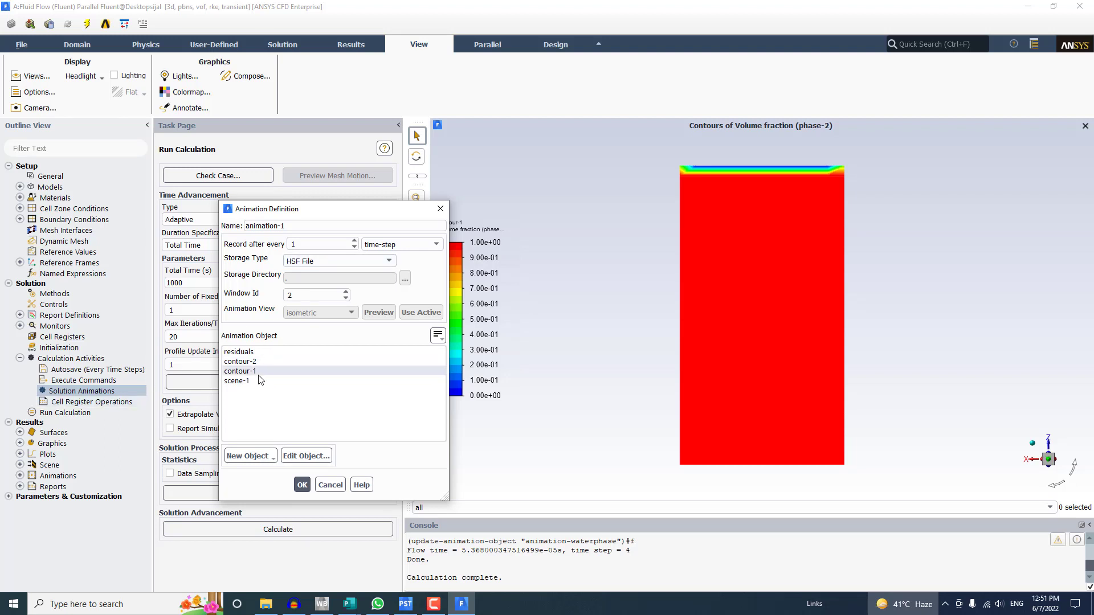
pyautogui.click(302, 455)
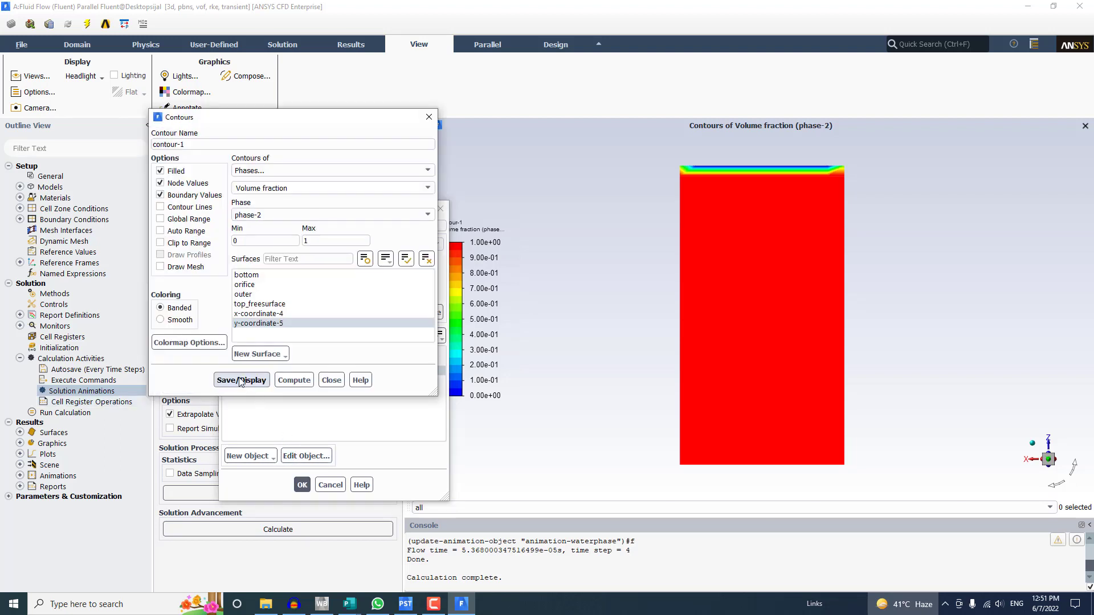
pyautogui.click(256, 379)
pyautogui.click(331, 380)
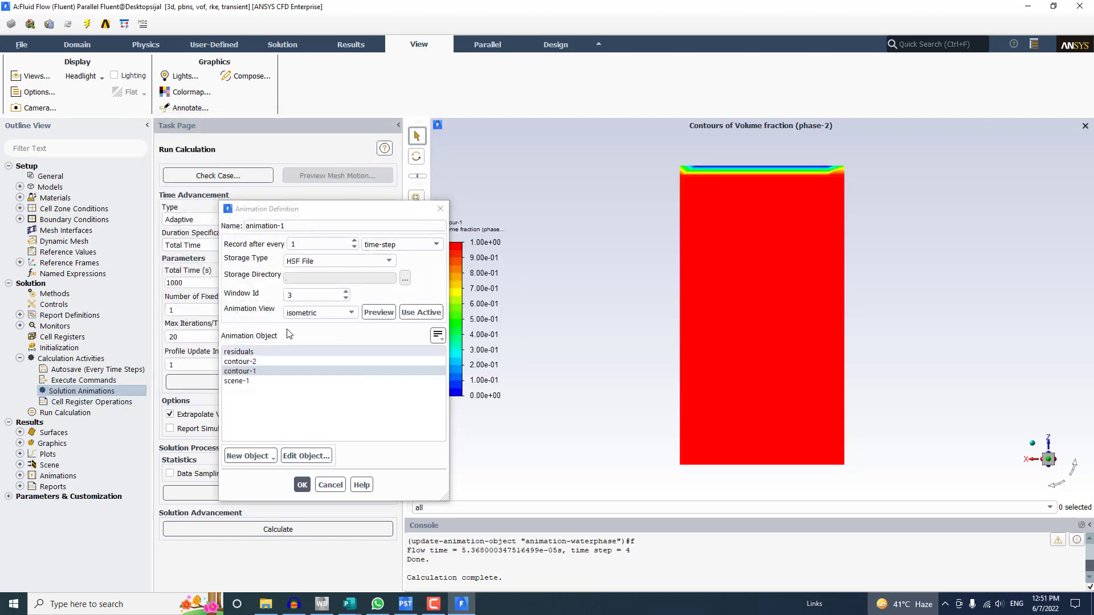
# Set the animation view to top, preview it and save the definition under the name animation-1
pyautogui.click(319, 312)
pyautogui.click(291, 379)
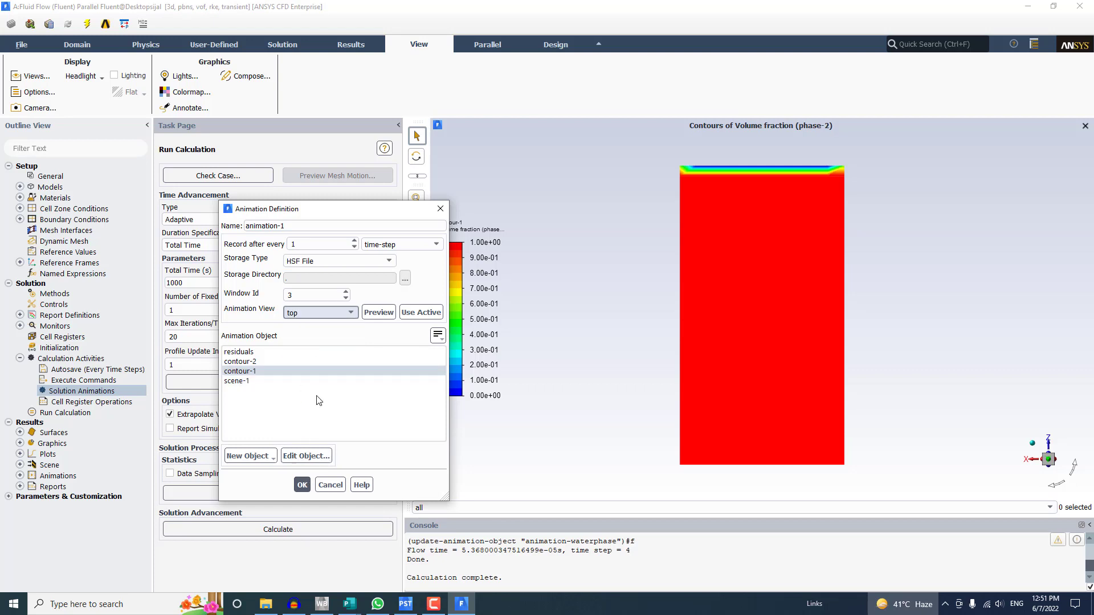
pyautogui.click(377, 312)
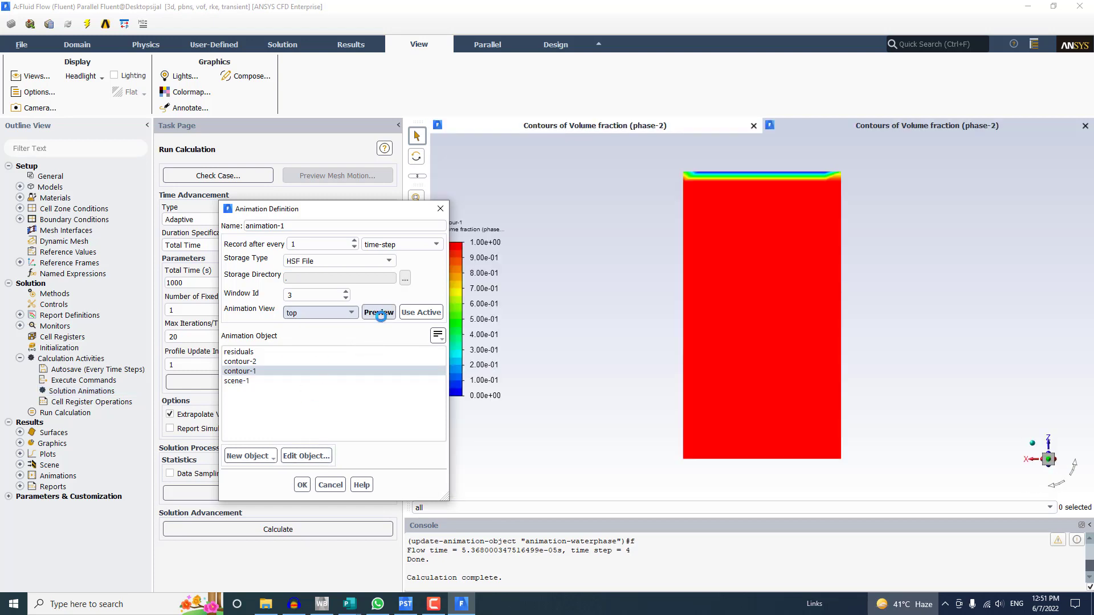
pyautogui.click(314, 227)
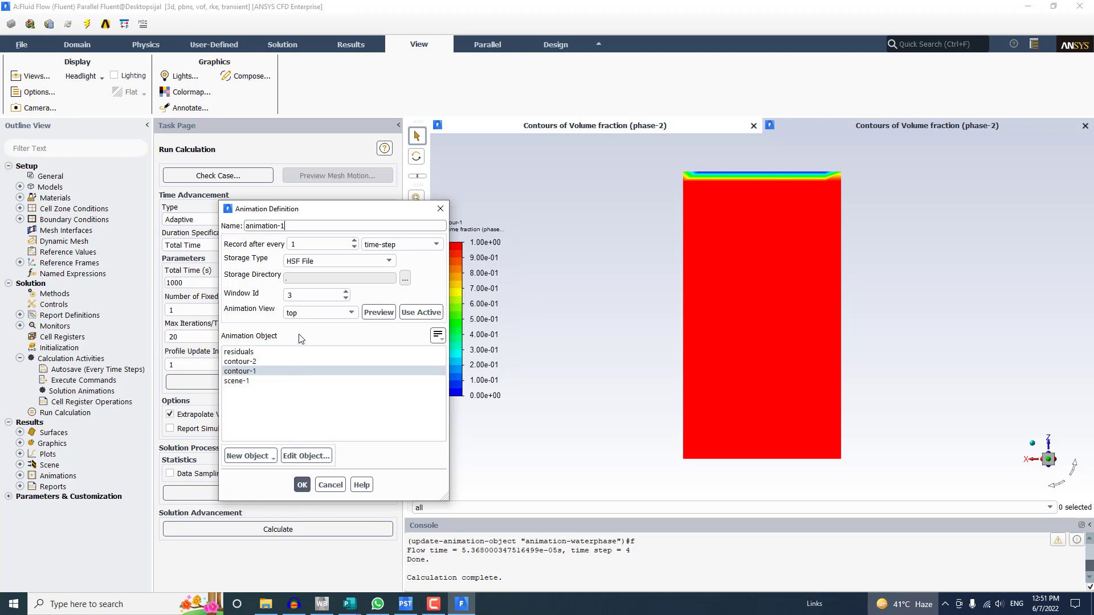
pyautogui.click(302, 484)
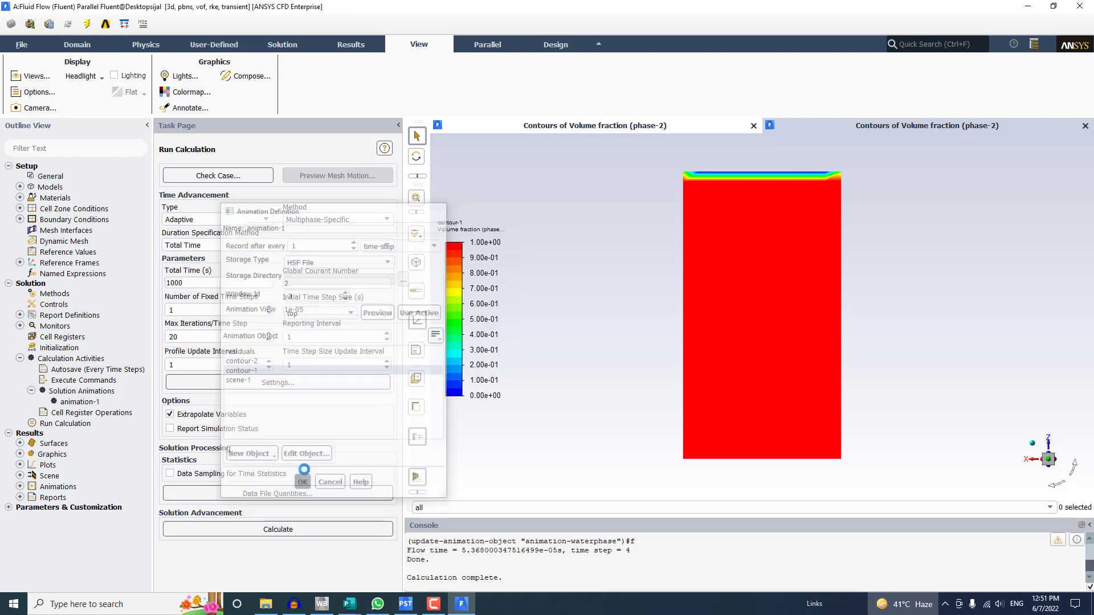
# Resume the transient calculation and stop it at the end of the current time step
pyautogui.click(238, 530)
pyautogui.click(255, 364)
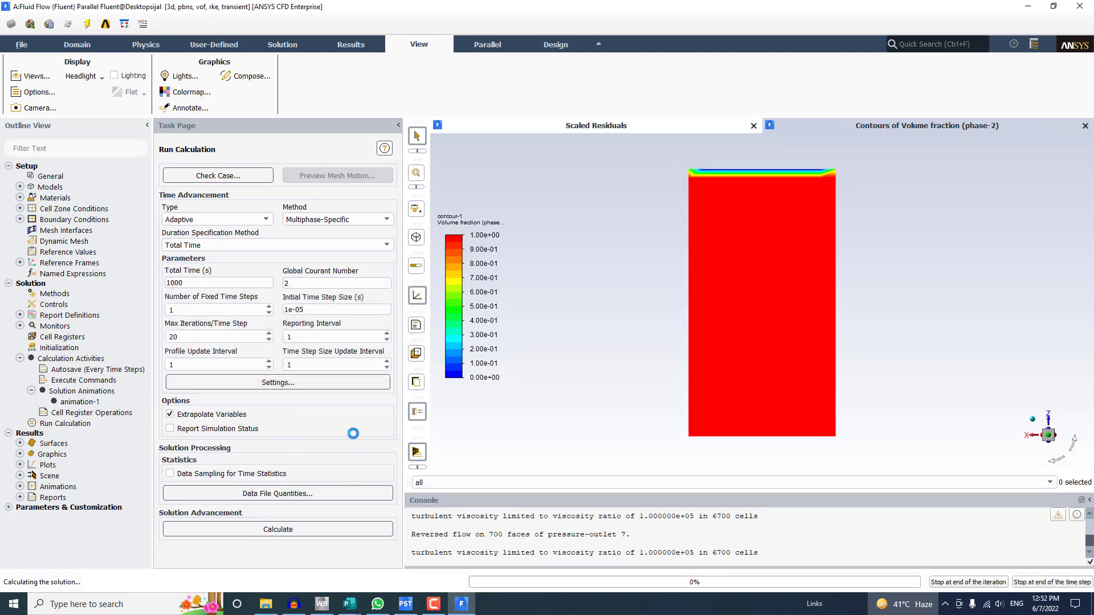
pyautogui.click(1023, 582)
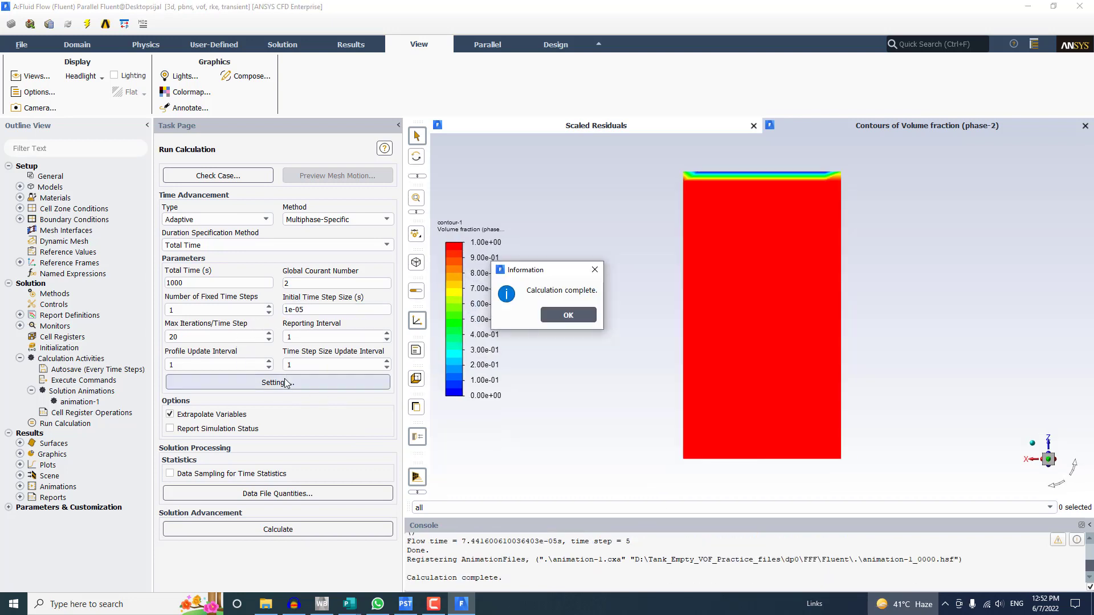
# Dismiss the completion notice, enable Report Simulation Status and continue the transient calculation
pyautogui.click(182, 428)
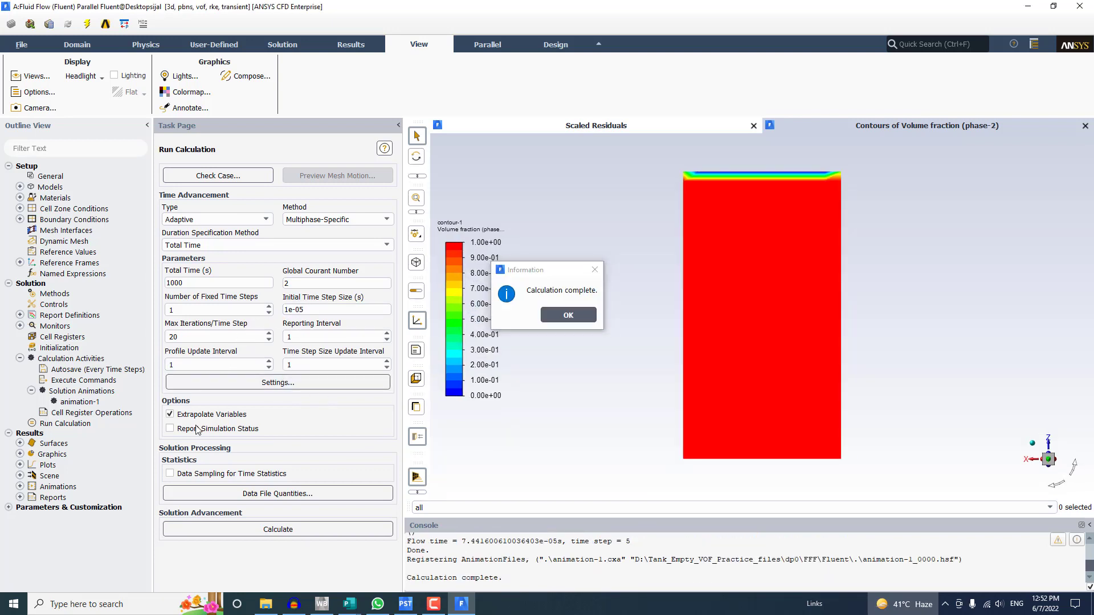
pyautogui.click(568, 315)
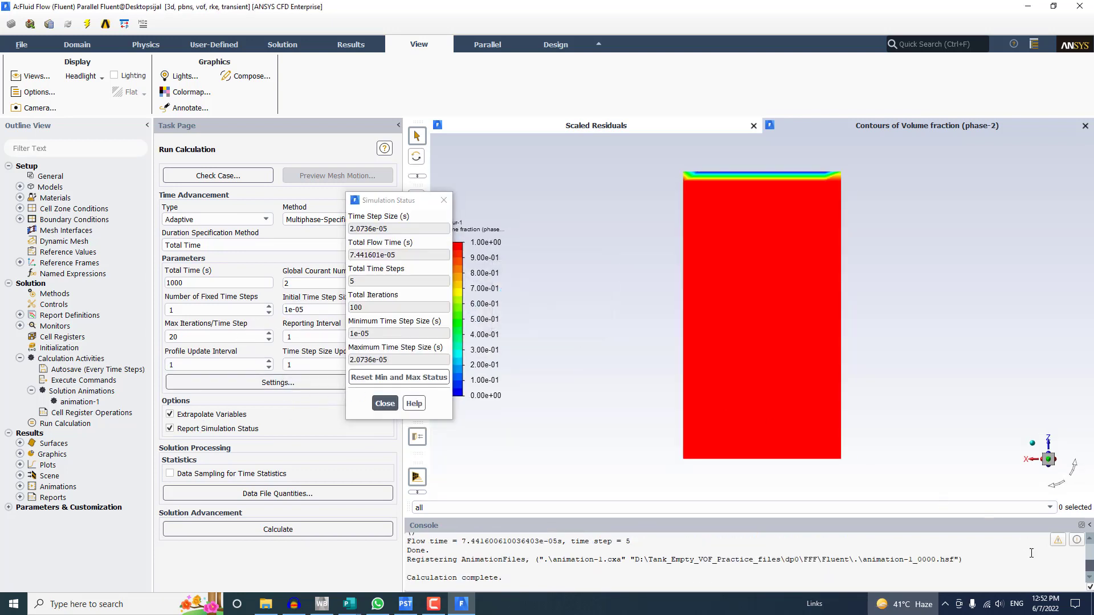
pyautogui.click(277, 529)
pyautogui.click(254, 366)
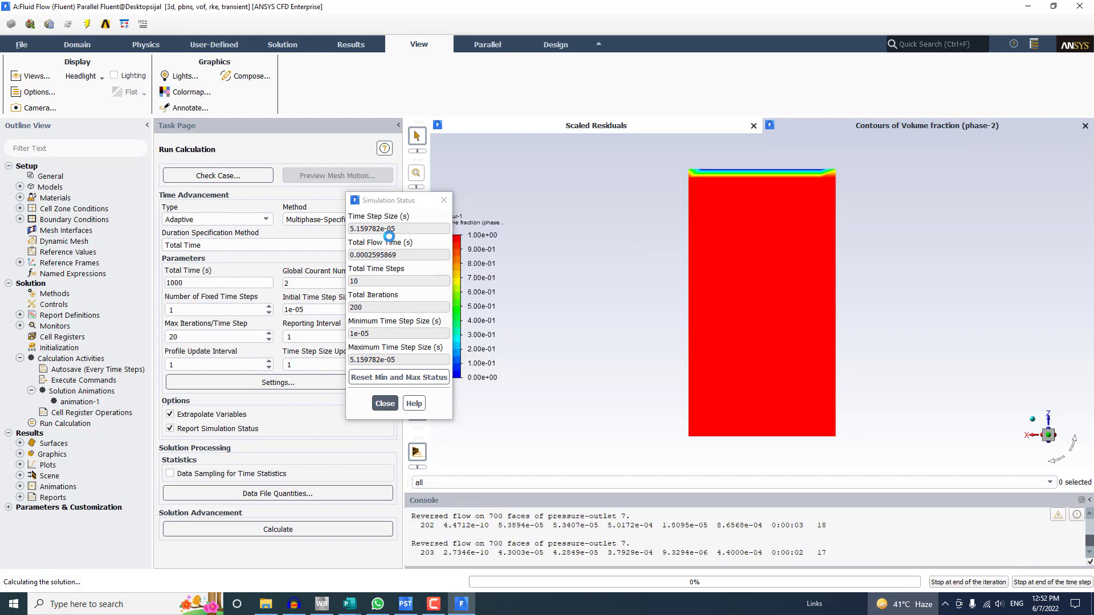
# In File Explorer, open the Fluent folder under Tank_Empty_VOF_Practice_files, dp0 and FFF, and group its files by type
pyautogui.click(267, 605)
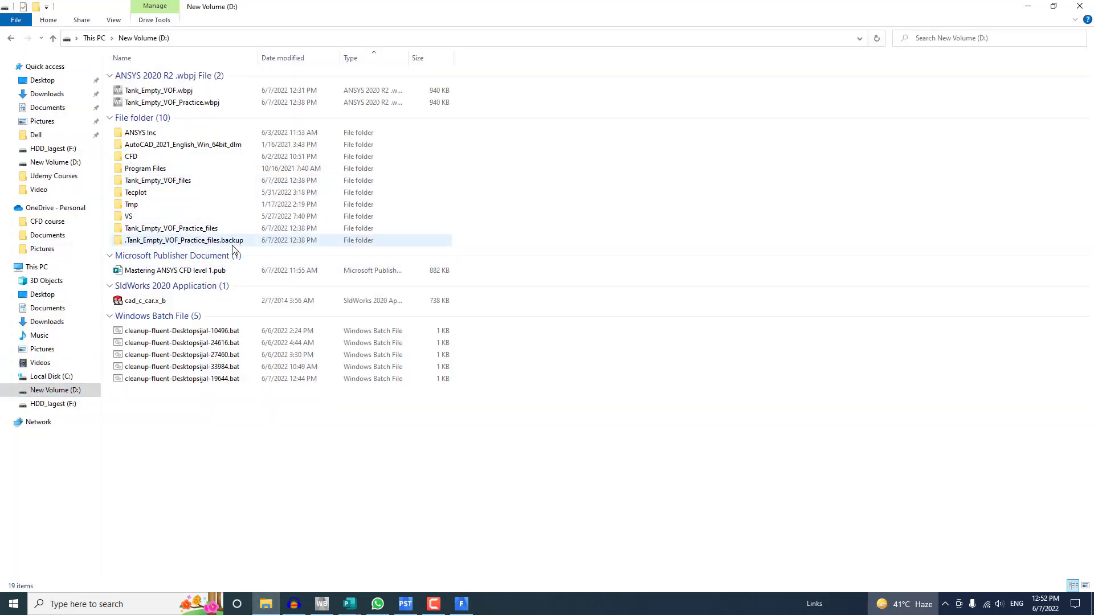
pyautogui.doubleClick(184, 231)
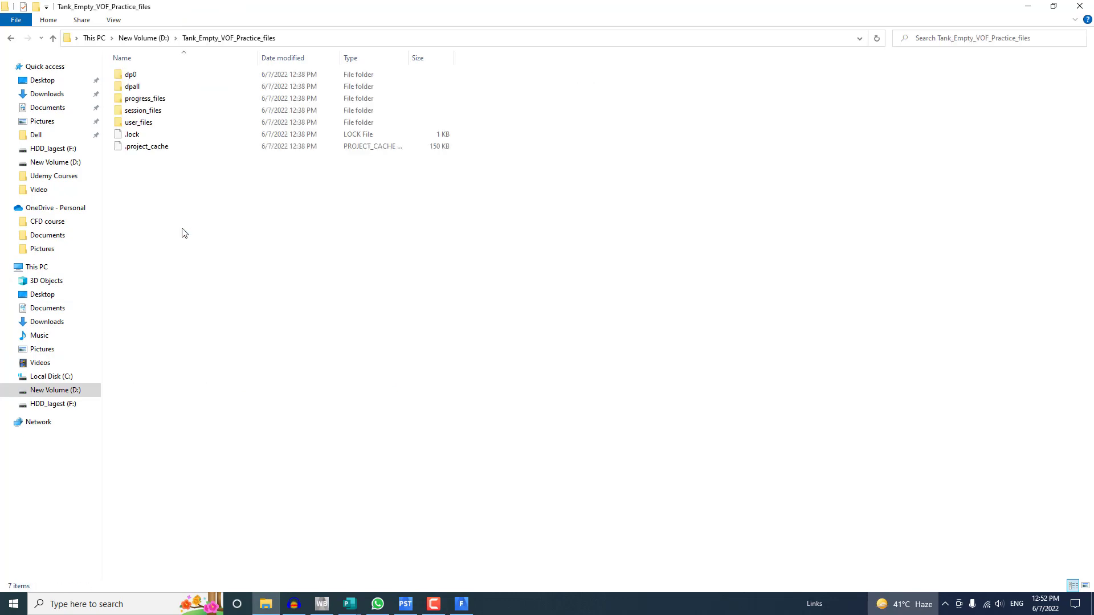
pyautogui.doubleClick(132, 75)
pyautogui.doubleClick(137, 75)
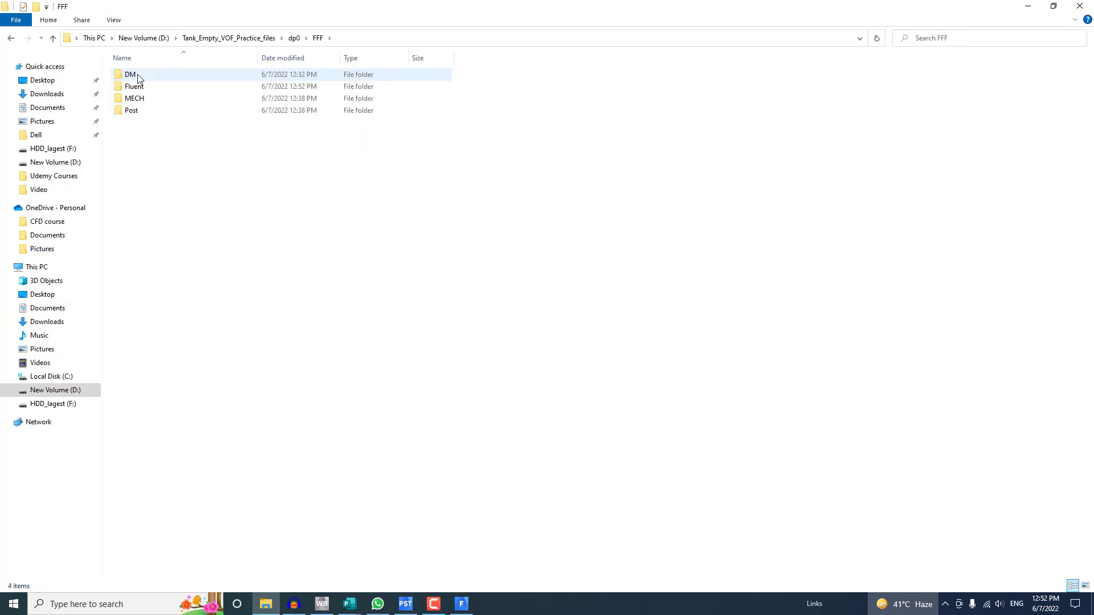
pyautogui.doubleClick(140, 88)
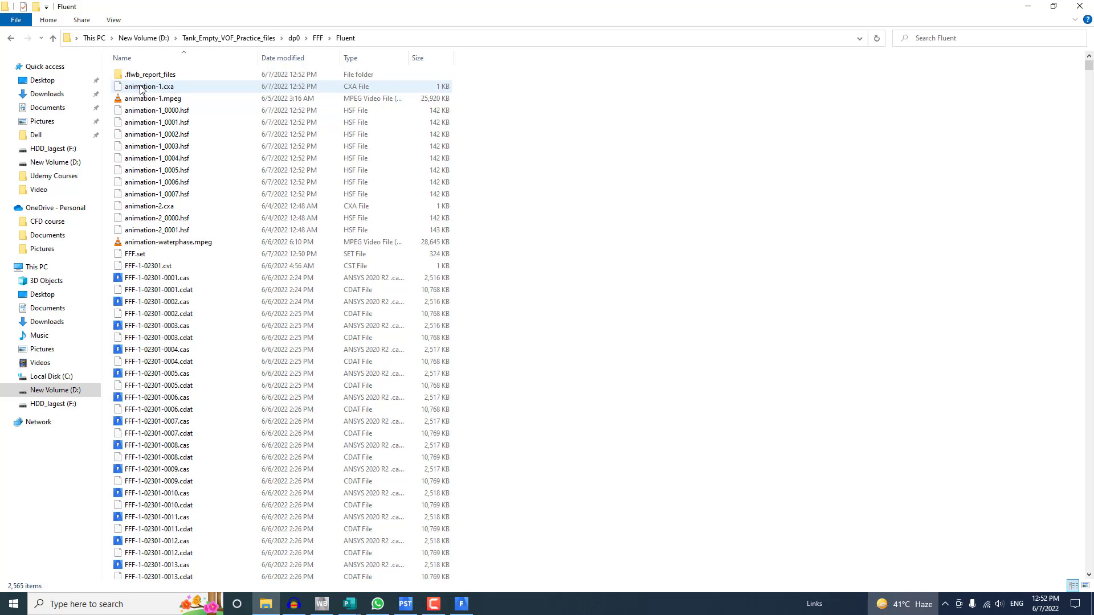
pyautogui.rightClick(571, 245)
pyautogui.moveTo(623, 276)
pyautogui.click(712, 302)
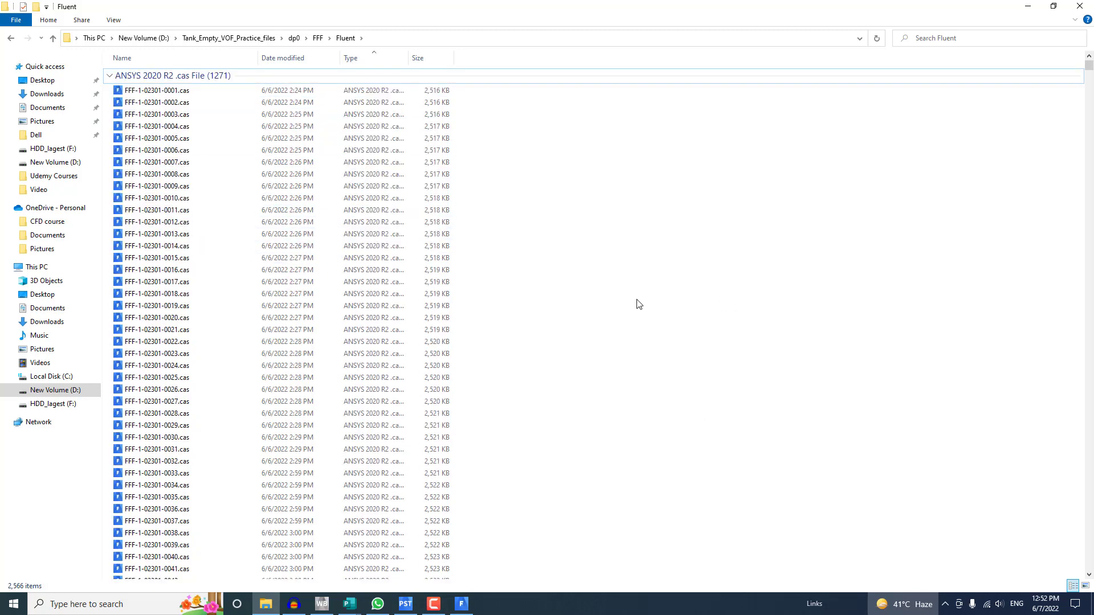
# Delete all the old FFF-1-02301 CDAT files, from 0001 to 1258, from the Fluent folder
pyautogui.scroll(-14, 619, 338)
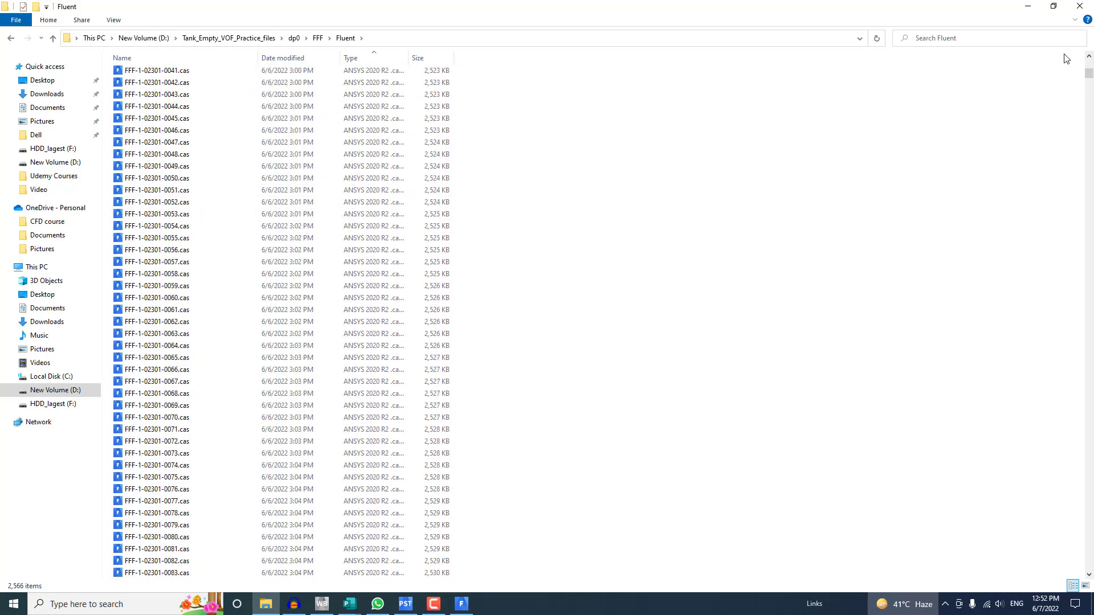
pyautogui.moveTo(1089, 74); pyautogui.dragTo(1091, 313)
pyautogui.scroll(-4, 730, 396)
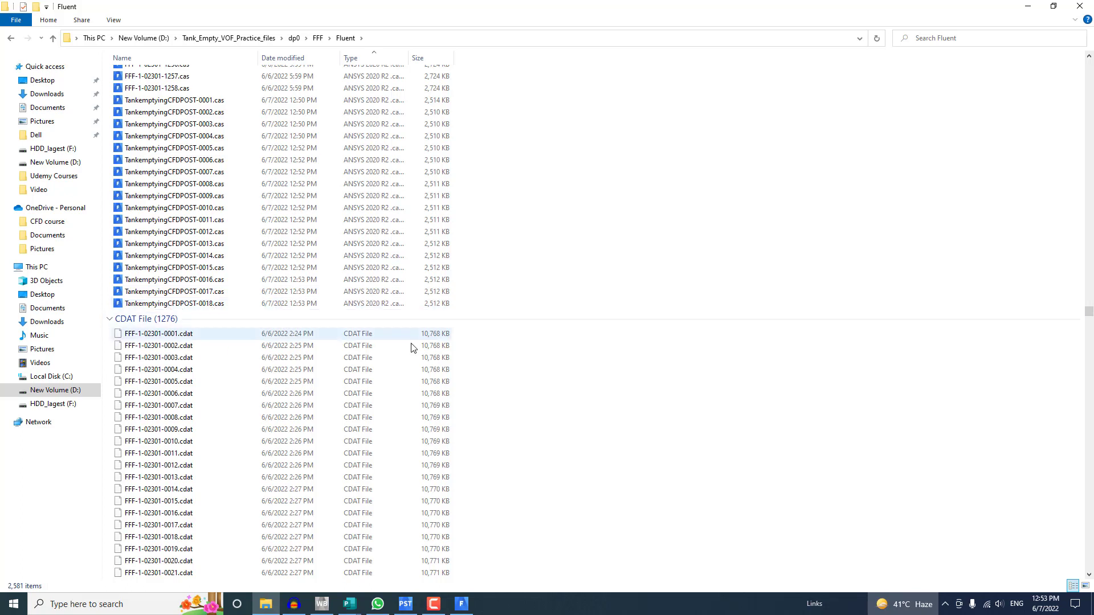
pyautogui.moveTo(496, 331); pyautogui.dragTo(125, 614)
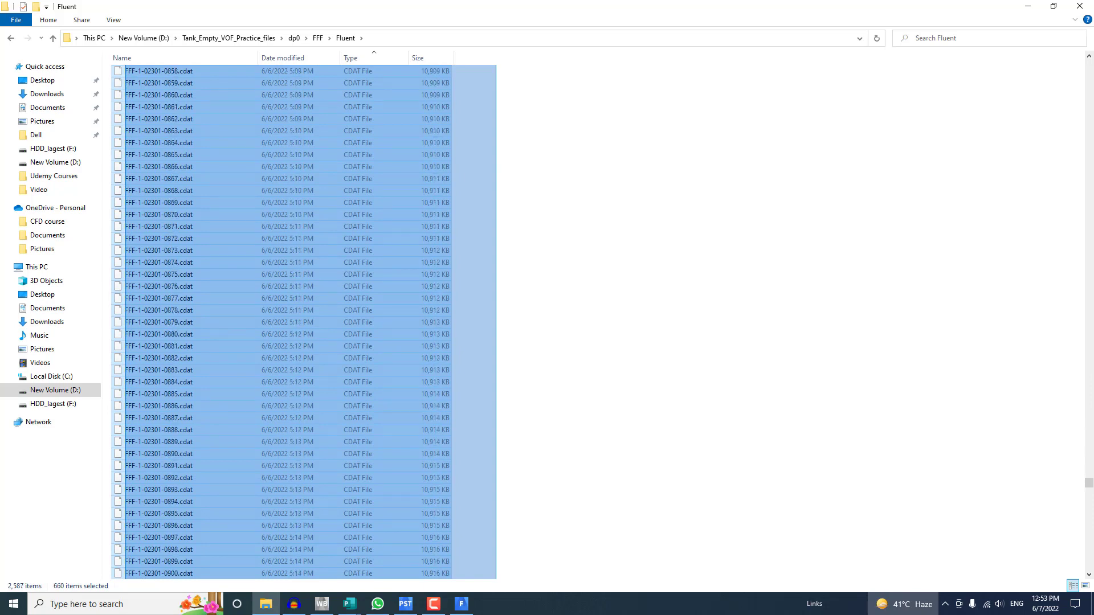
pyautogui.moveTo(125, 614); pyautogui.dragTo(143, 233)
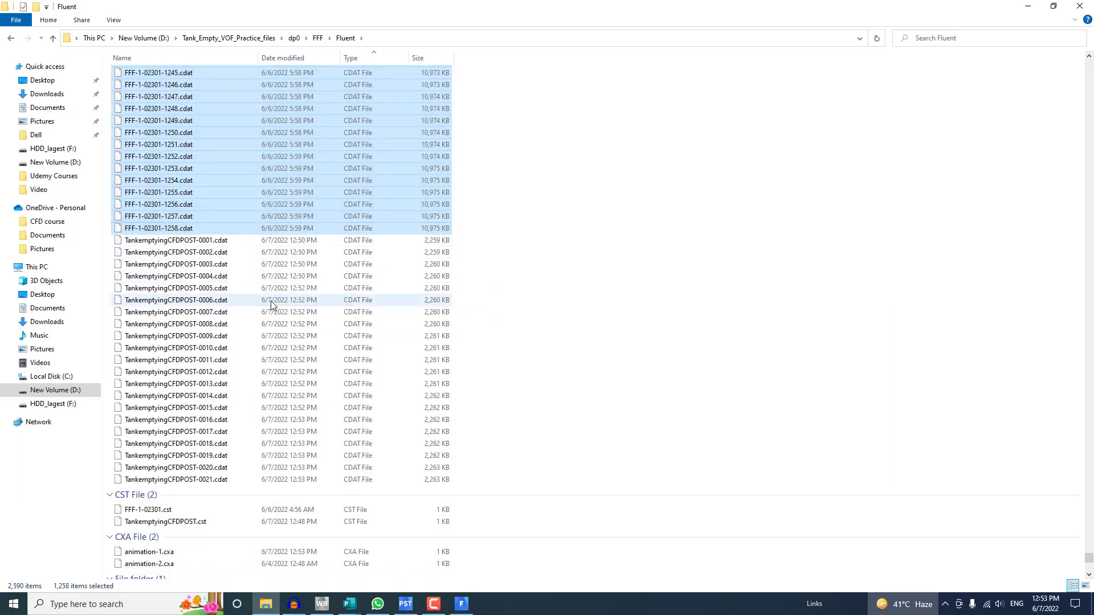
pyautogui.press('Delete')
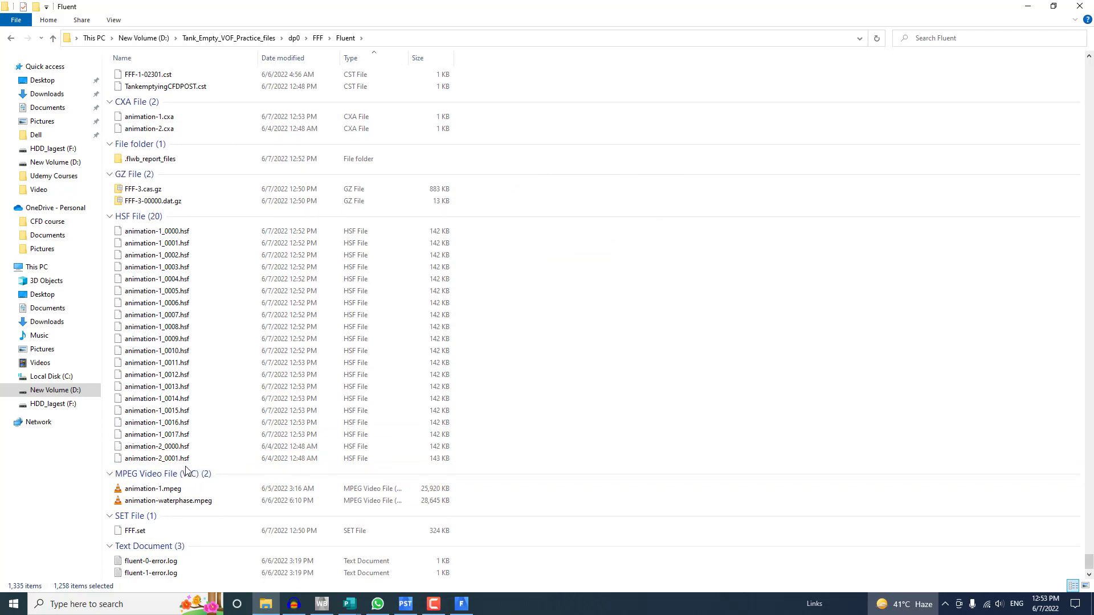
# Examine the exported TankemptyingCFDPOST data and animation-1 HSF files, and check the running calculation's status in Fluent
pyautogui.scroll(5, 185, 470)
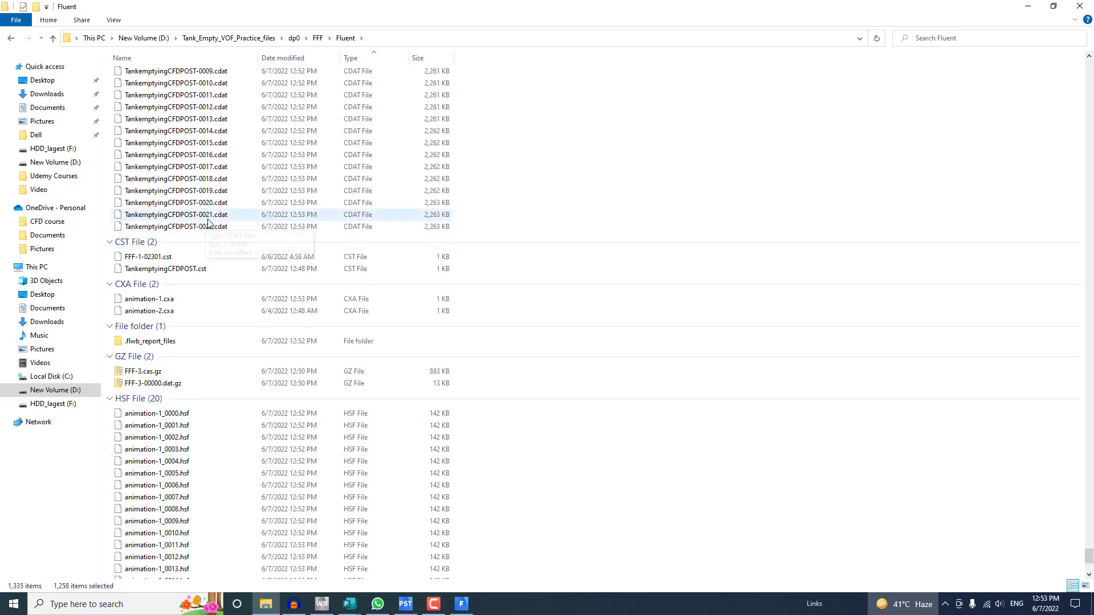
pyautogui.scroll(-4, 192, 376)
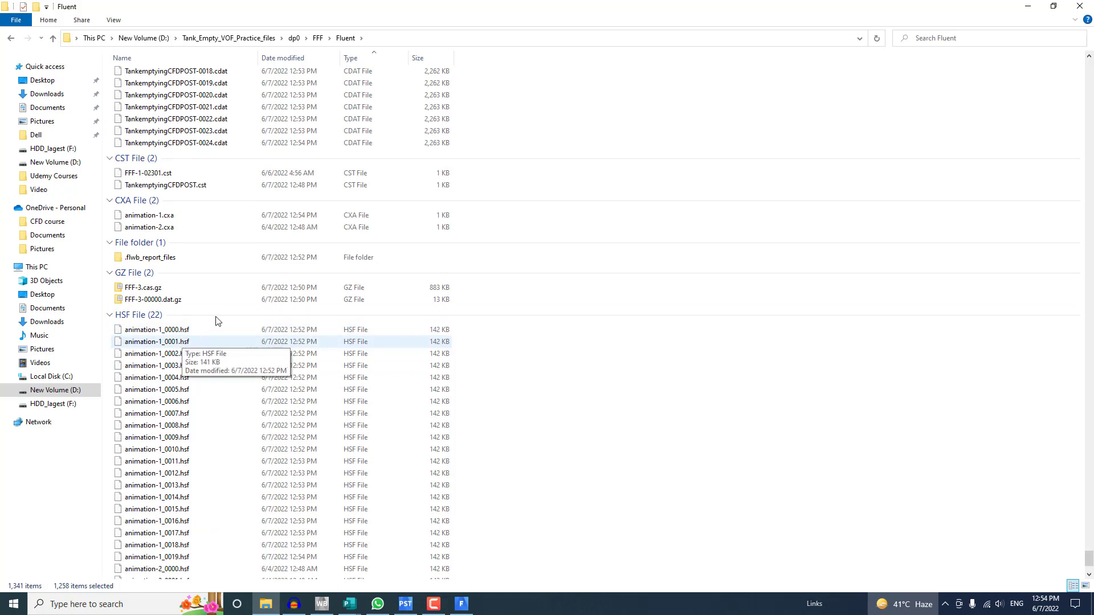
pyautogui.scroll(3, 281, 244)
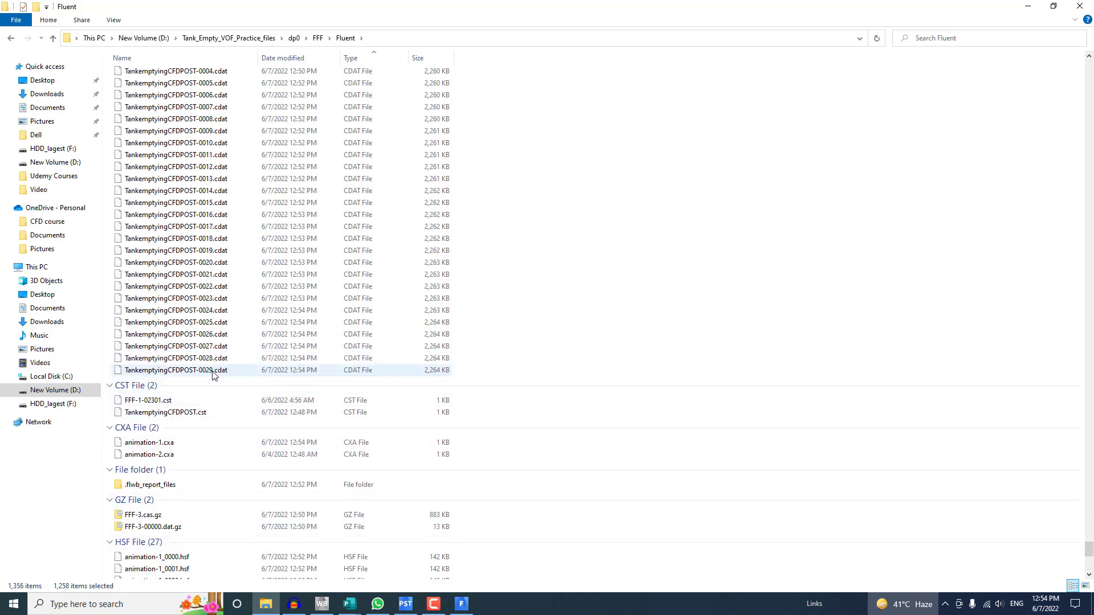
pyautogui.click(467, 602)
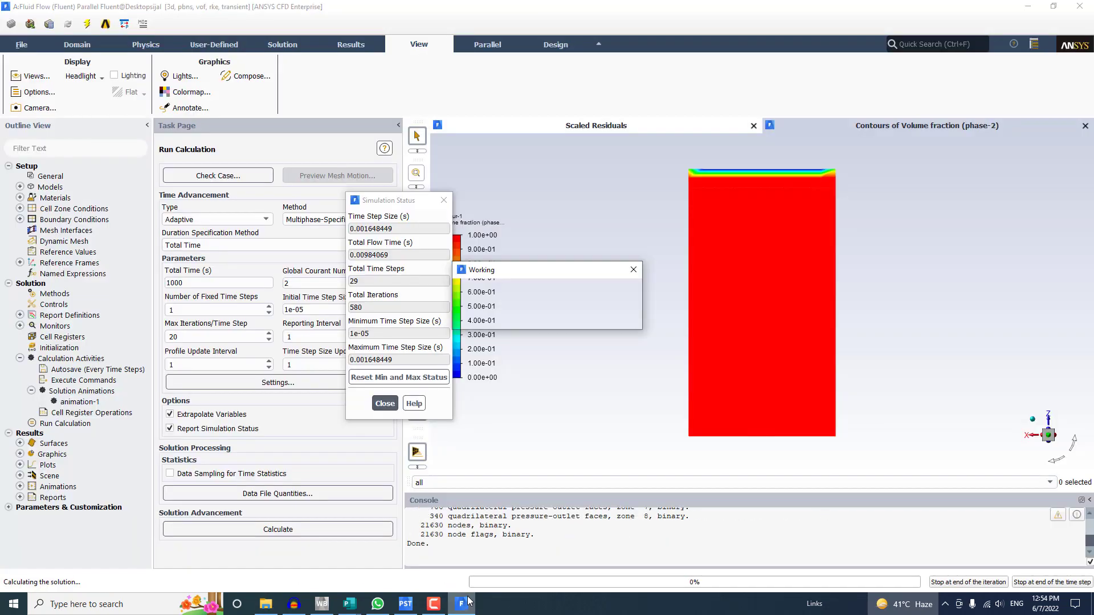
pyautogui.click(467, 602)
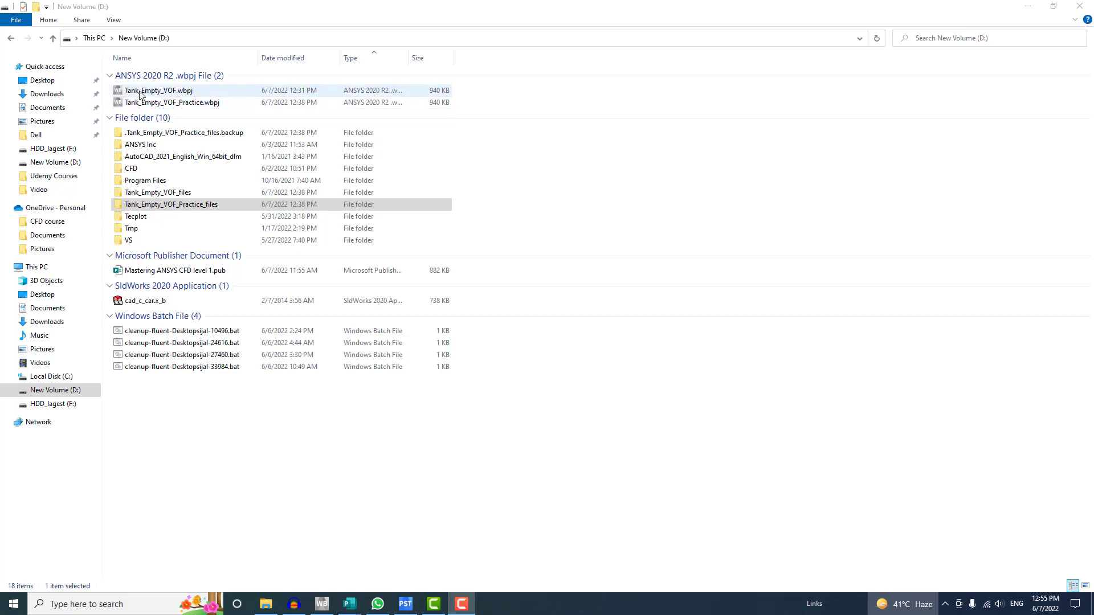
# Open the Tank_Empty_VOF_Practice project in Workbench and delete its standalone Results system
pyautogui.doubleClick(157, 93)
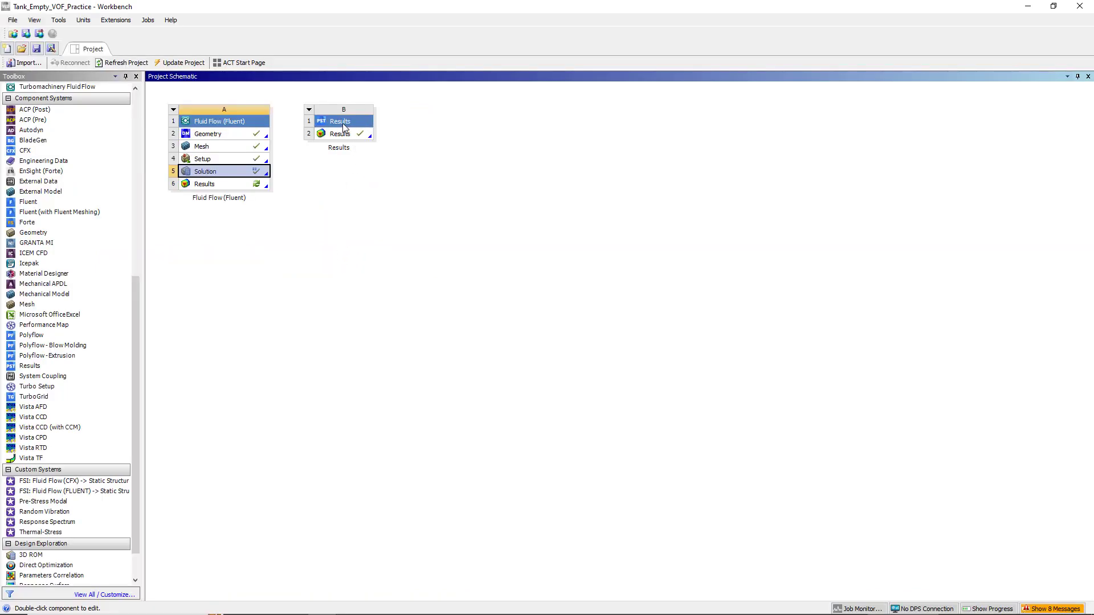
pyautogui.rightClick(343, 124)
pyautogui.click(371, 219)
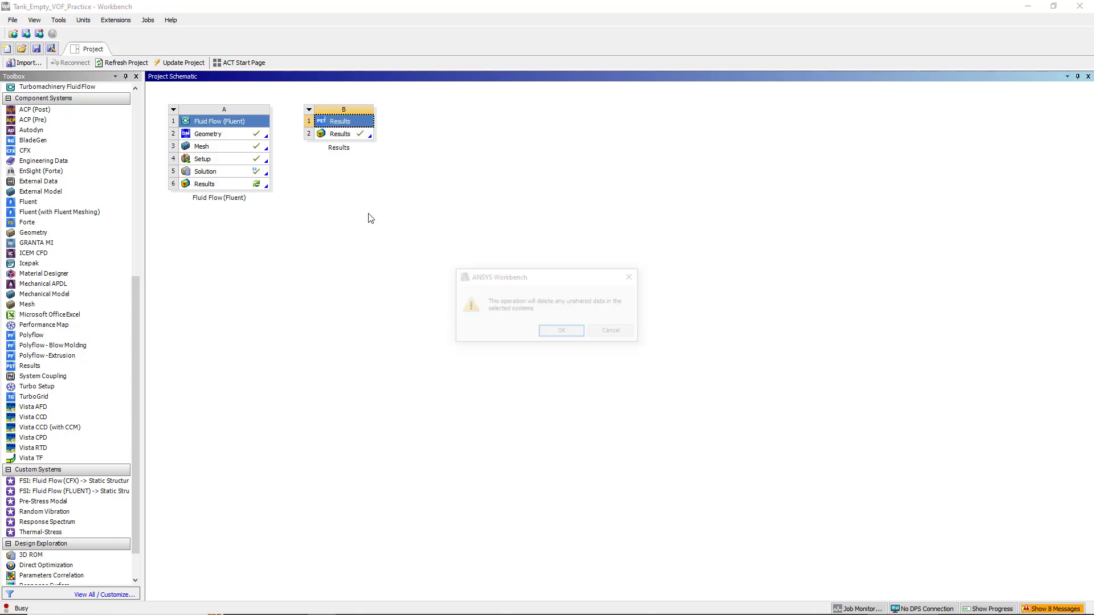
pyautogui.click(554, 332)
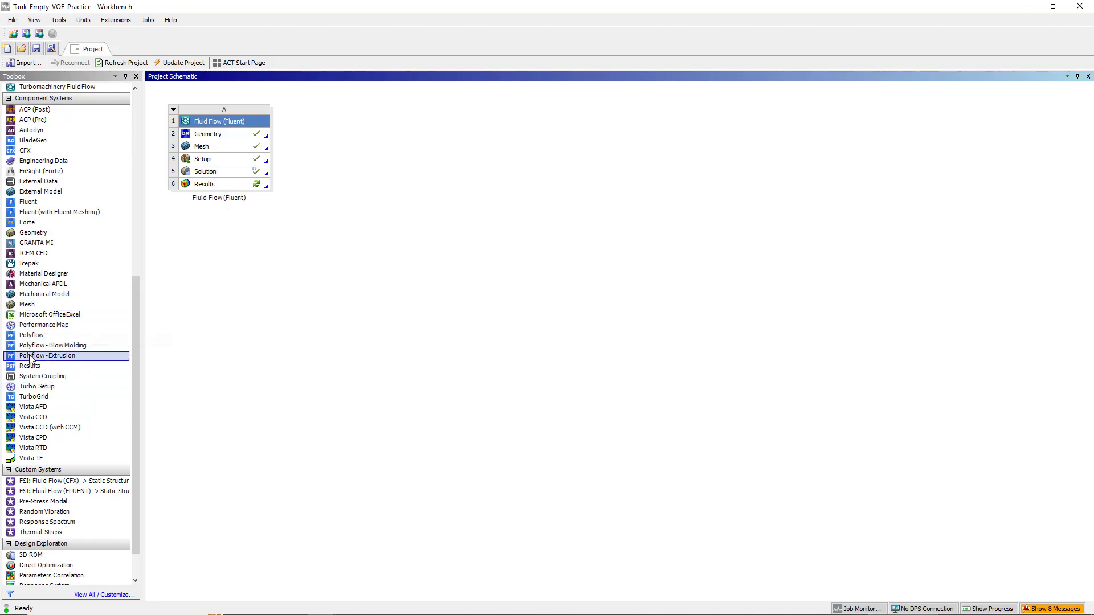
# Add a new standalone Results system beside the Fluid Flow system and link the Fluent Solution to its Results cell
pyautogui.moveTo(33, 366); pyautogui.dragTo(337, 146)
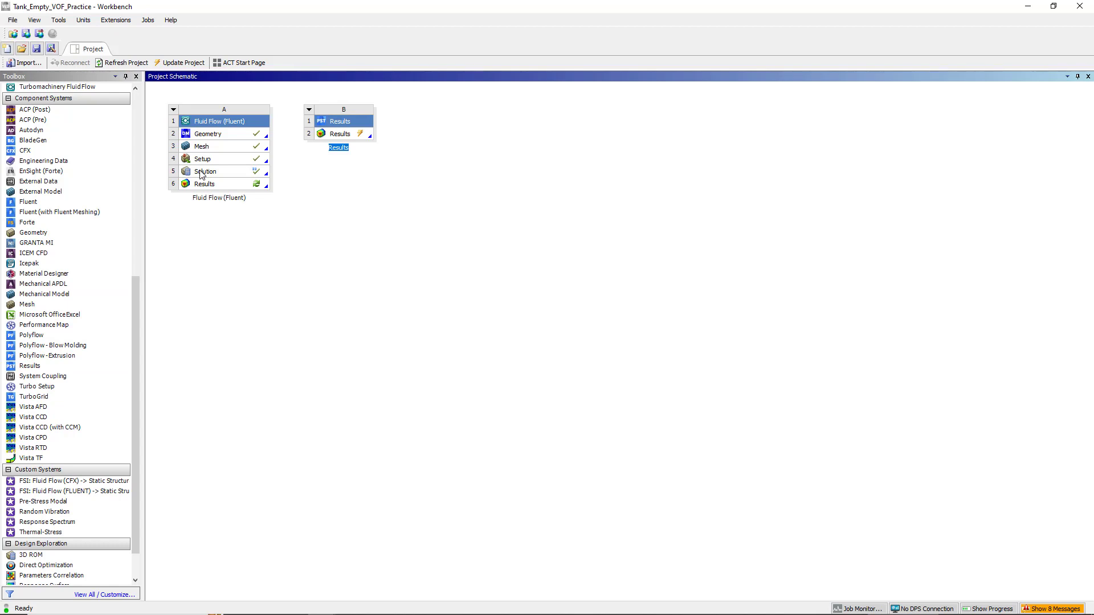
pyautogui.moveTo(202, 175); pyautogui.dragTo(341, 136)
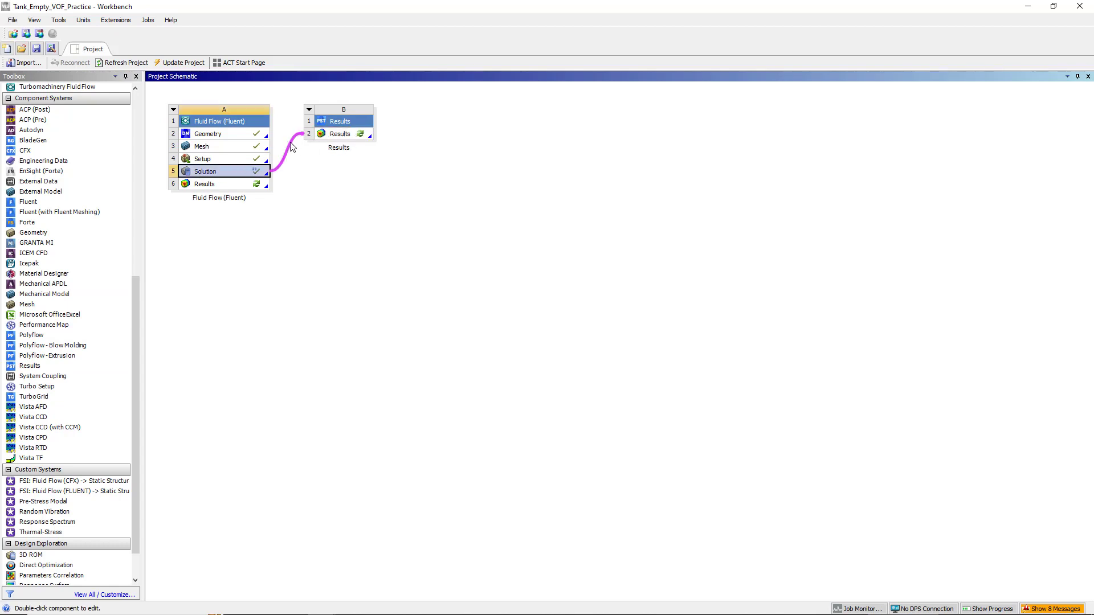
# Delete the link between the Fluent Solution and the standalone Results cell, and open that Results cell in CFD-Post
pyautogui.rightClick(291, 144)
pyautogui.click(312, 149)
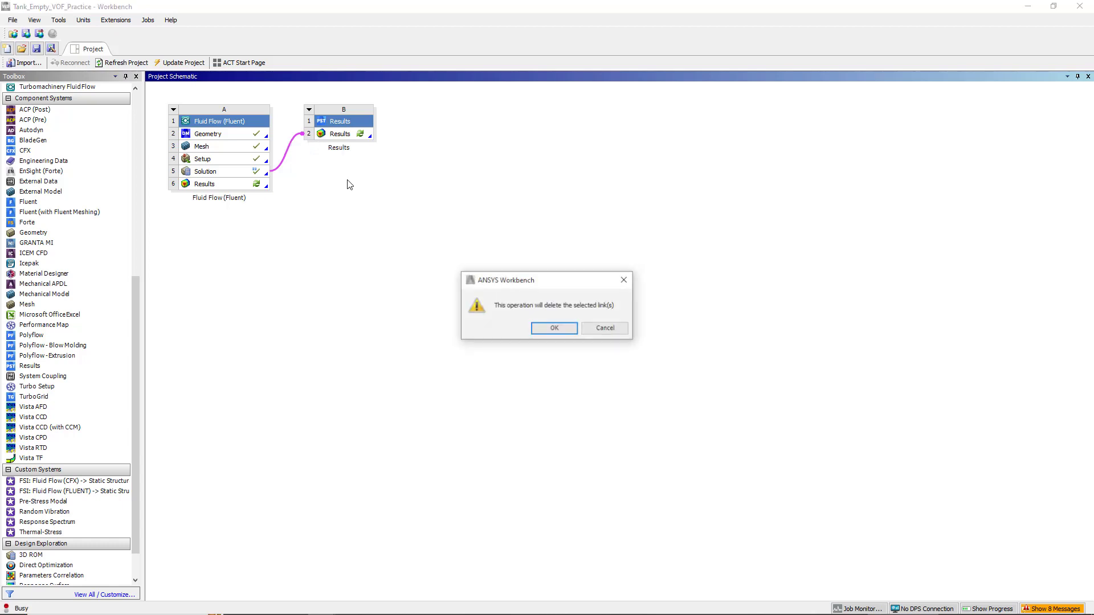
pyautogui.click(556, 330)
pyautogui.doubleClick(339, 137)
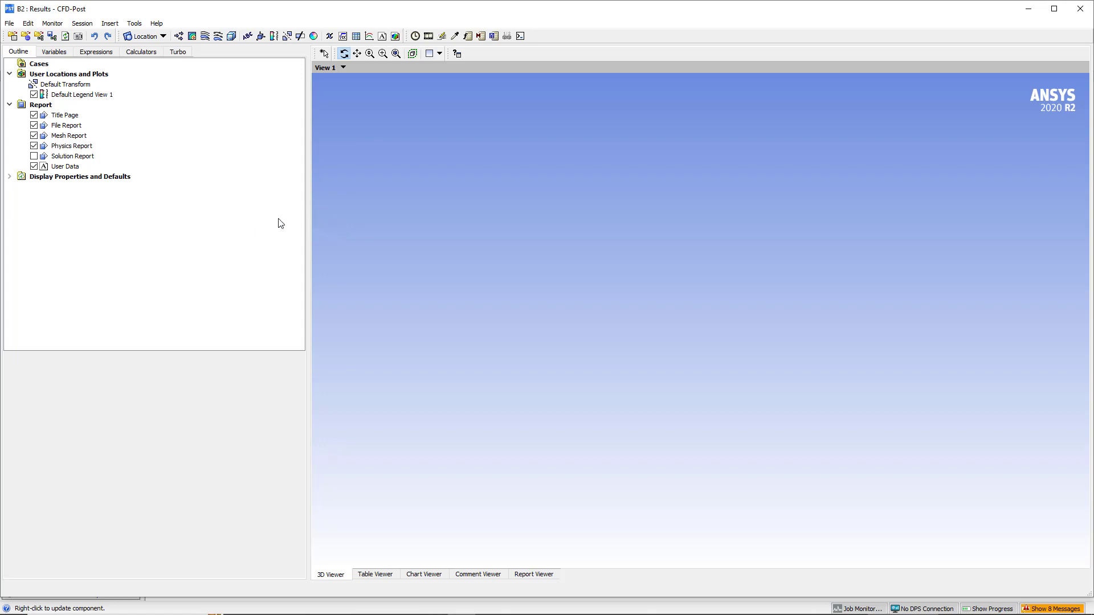
# Start loading a results file and browse to the D:\Tank_Empty_VOF_files\dp0\FFF\Fluent folder
pyautogui.click(10, 25)
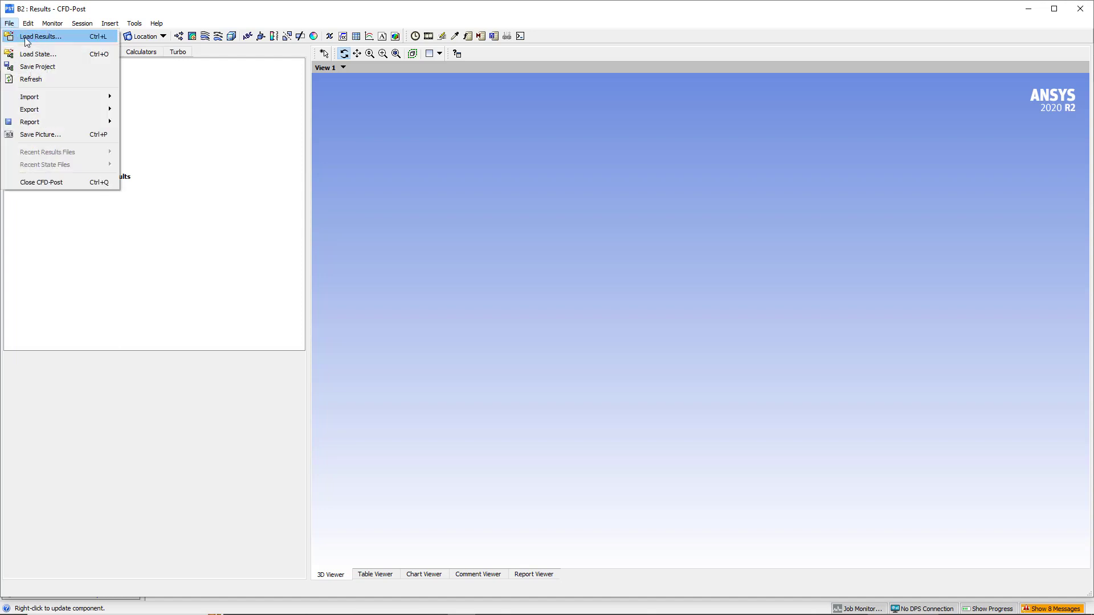
pyautogui.click(63, 38)
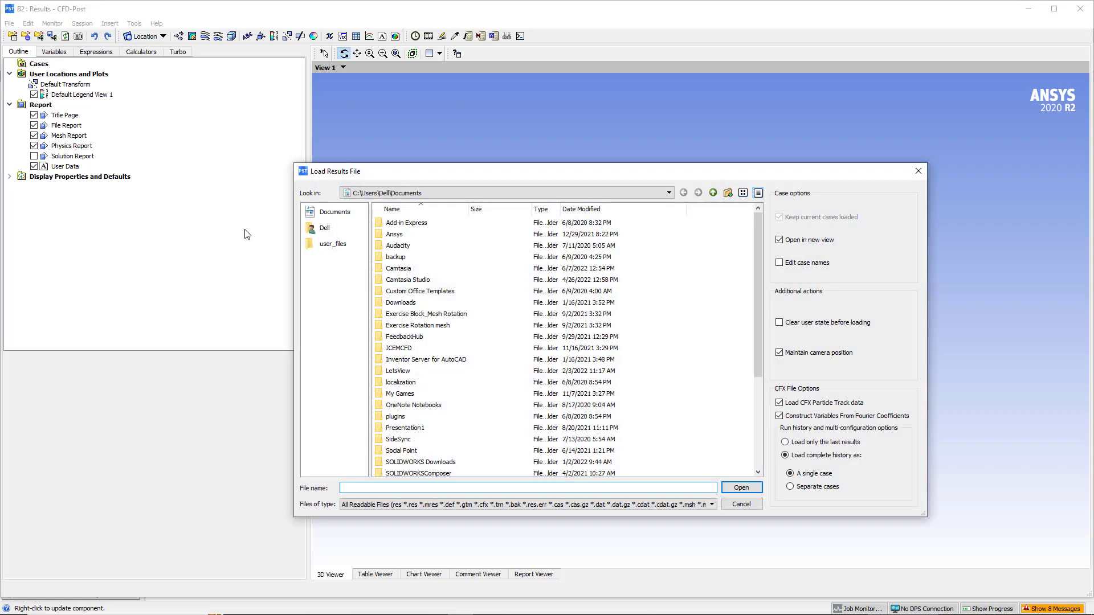
pyautogui.click(411, 194)
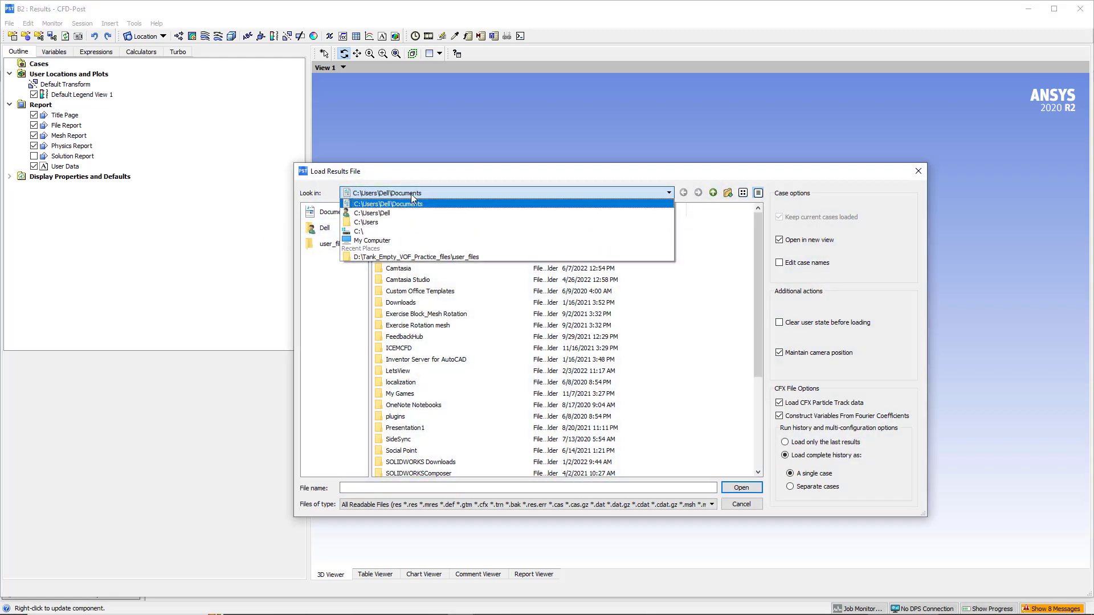
pyautogui.click(388, 242)
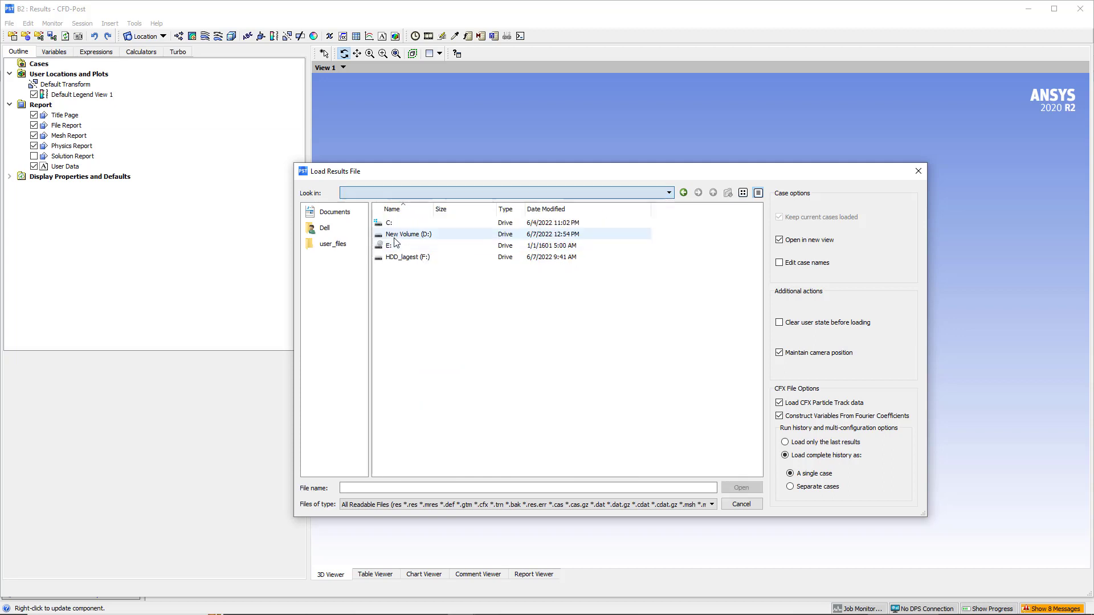
pyautogui.doubleClick(404, 235)
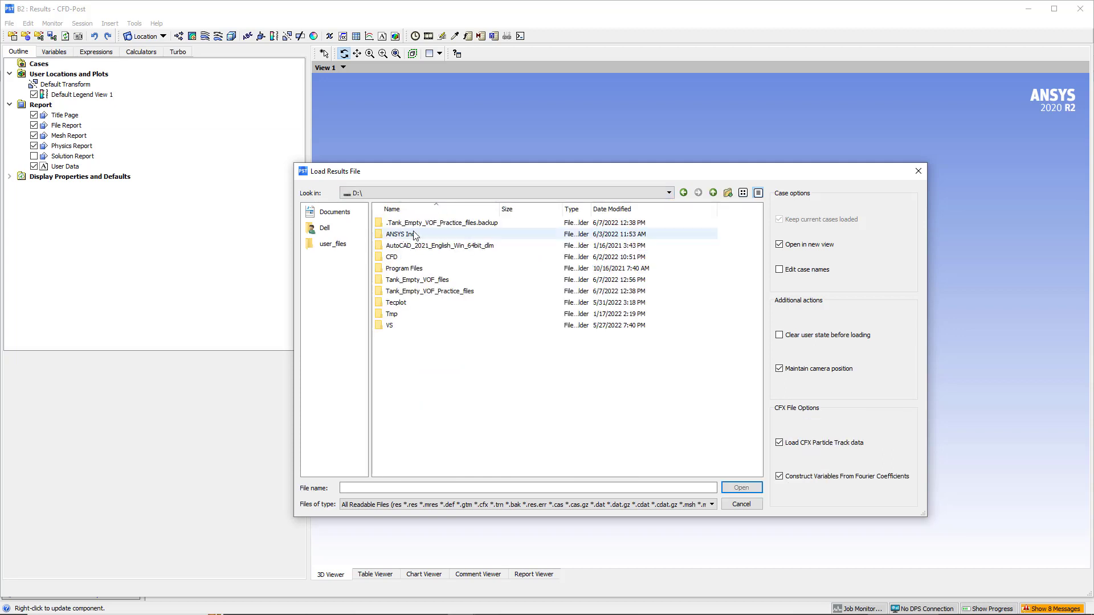
pyautogui.doubleClick(421, 293)
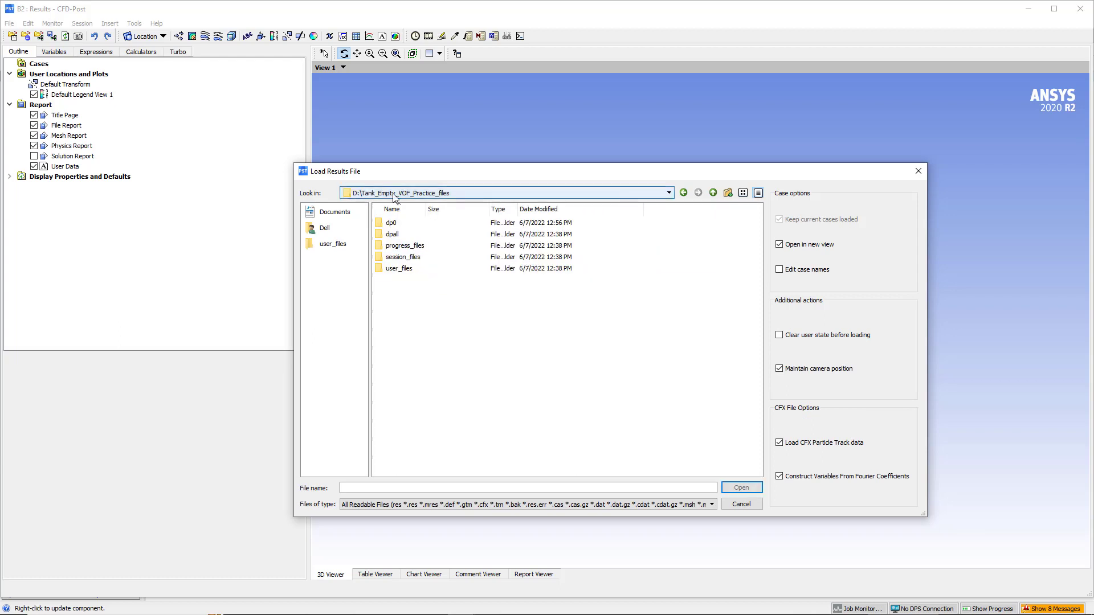
pyautogui.click(683, 193)
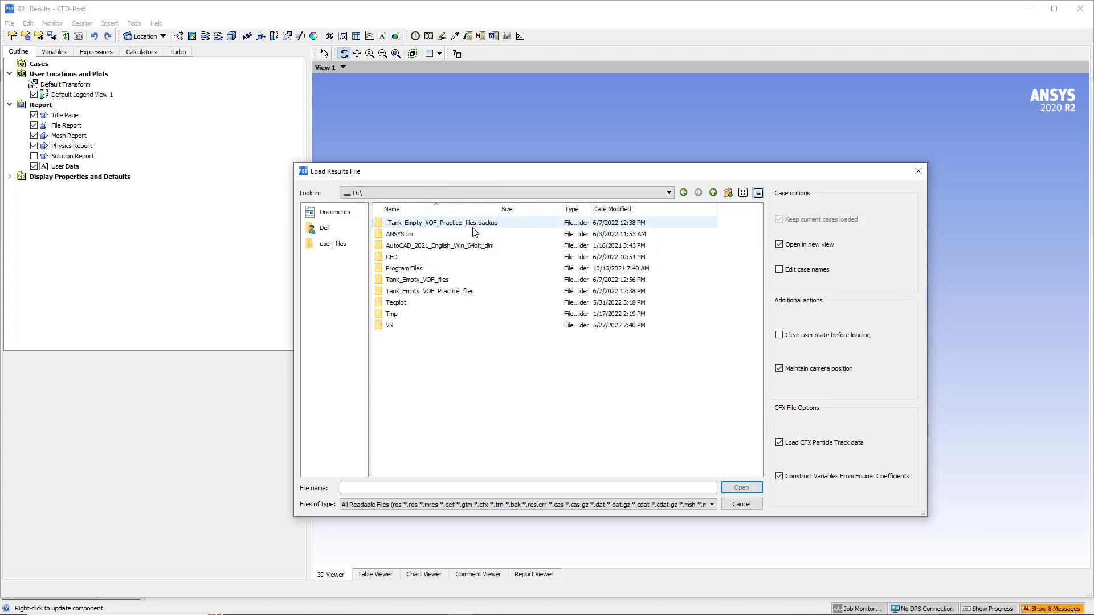
pyautogui.doubleClick(443, 280)
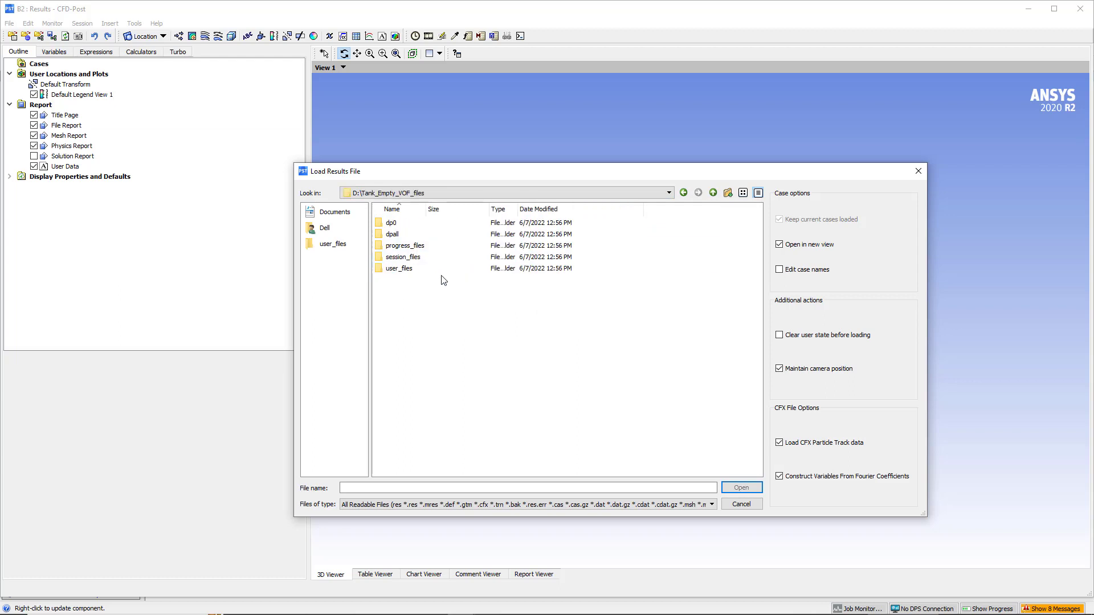
pyautogui.doubleClick(391, 226)
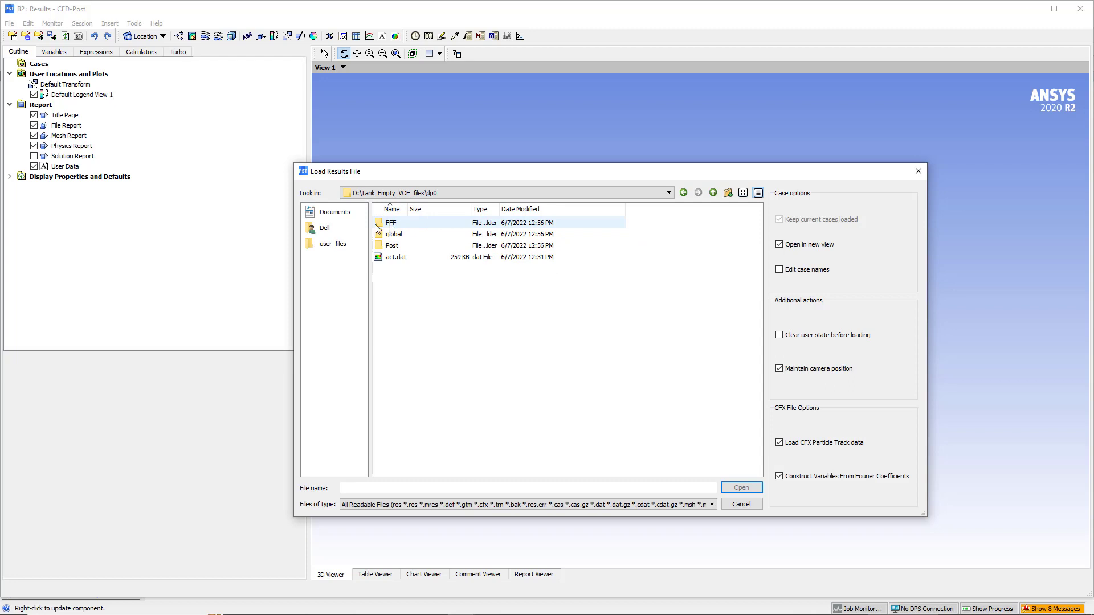
pyautogui.doubleClick(389, 225)
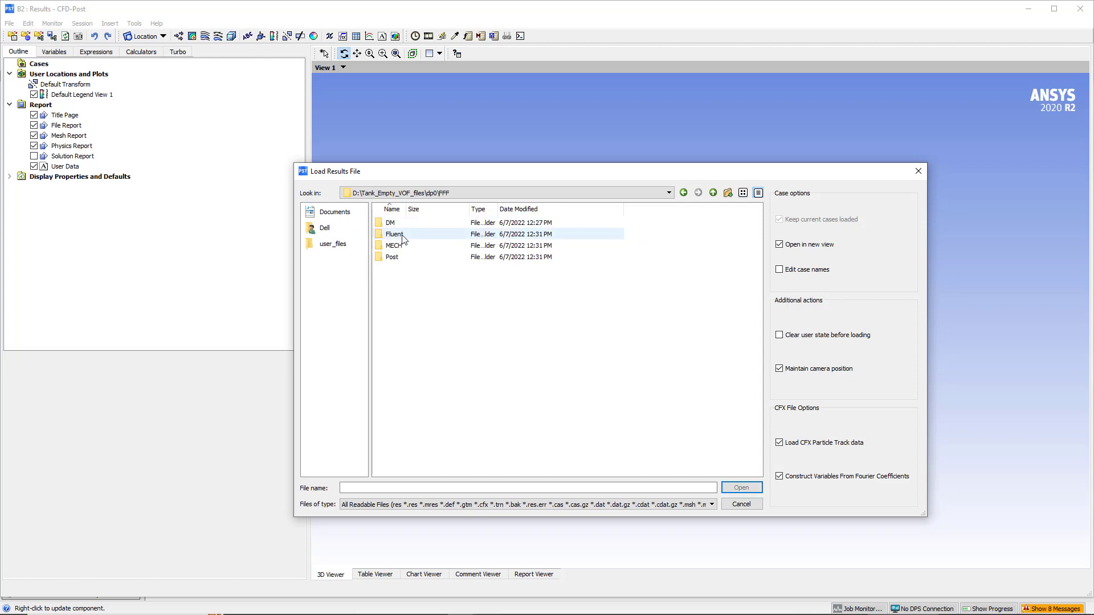
pyautogui.doubleClick(390, 234)
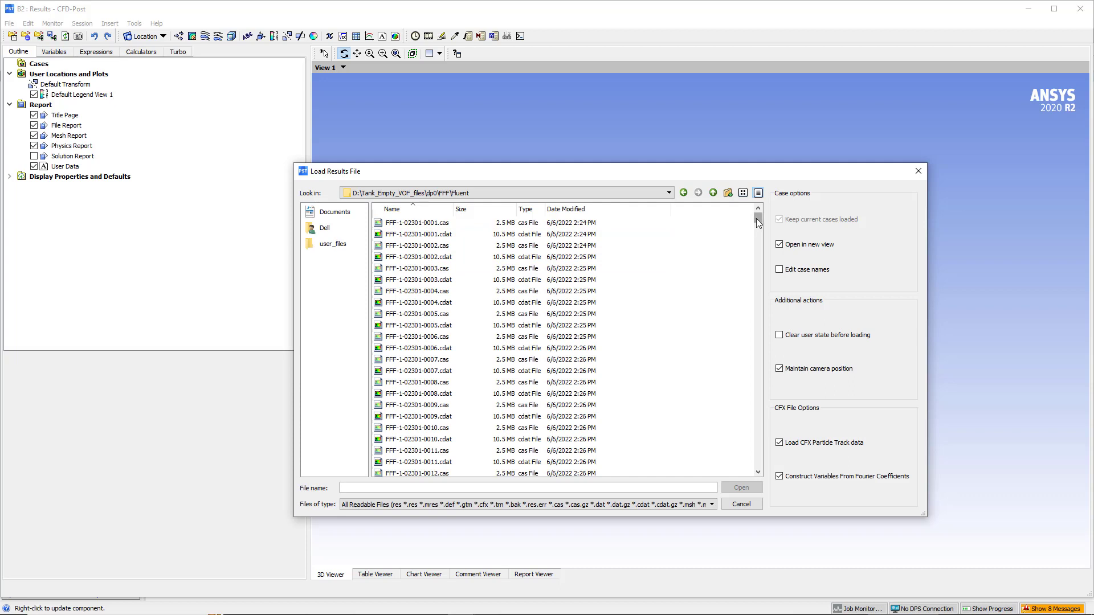
# Load the last CDAT file, FFF-1-02301-1258.cdat, and accept the global variable ranges notice
pyautogui.moveTo(757, 220); pyautogui.dragTo(756, 466)
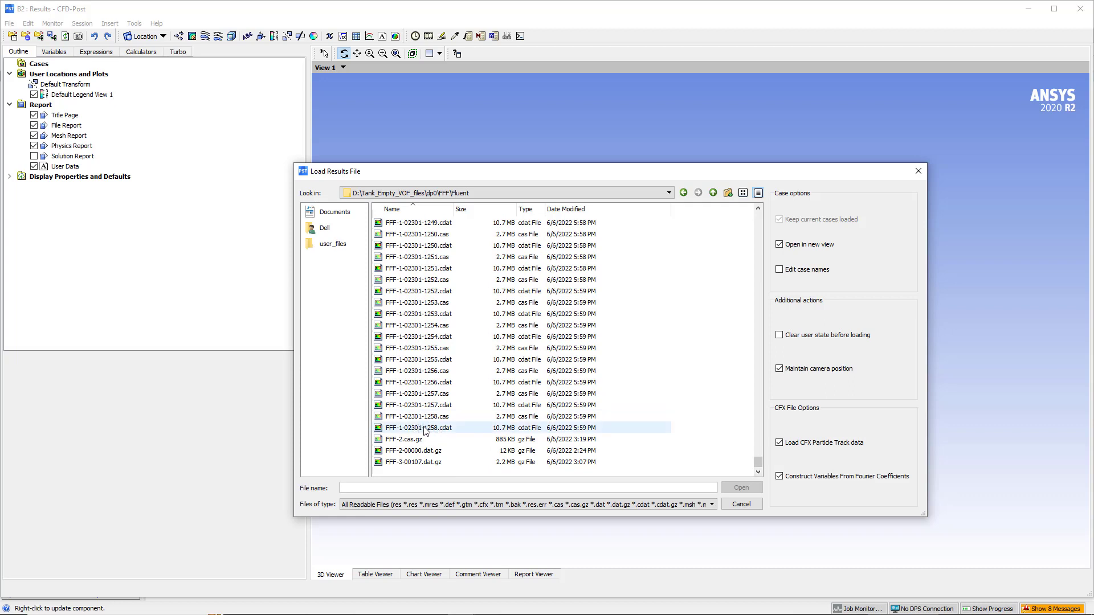
pyautogui.click(442, 431)
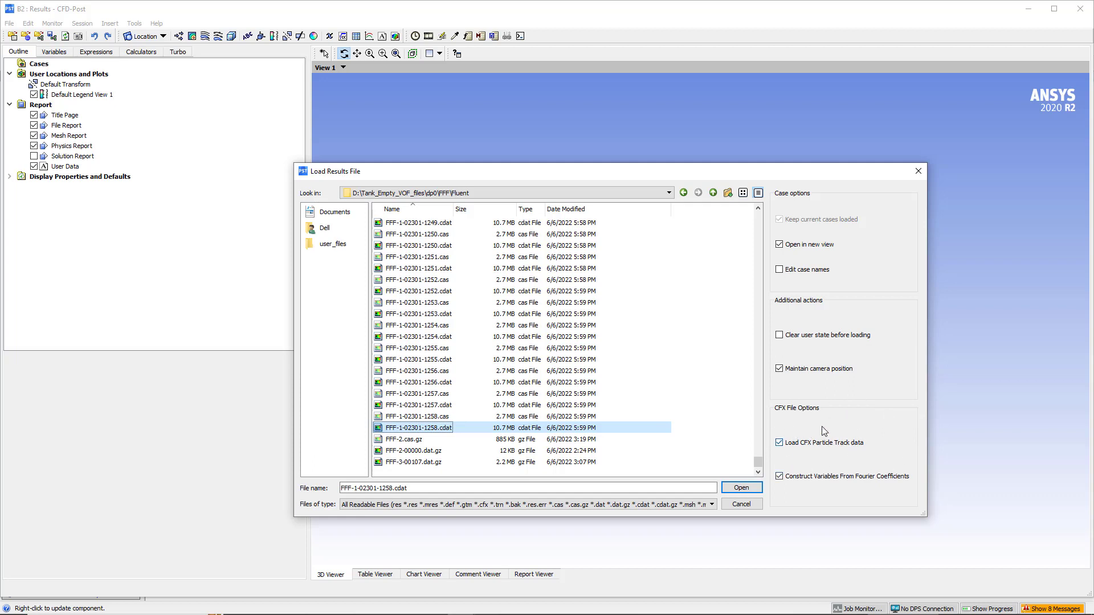
pyautogui.click(742, 491)
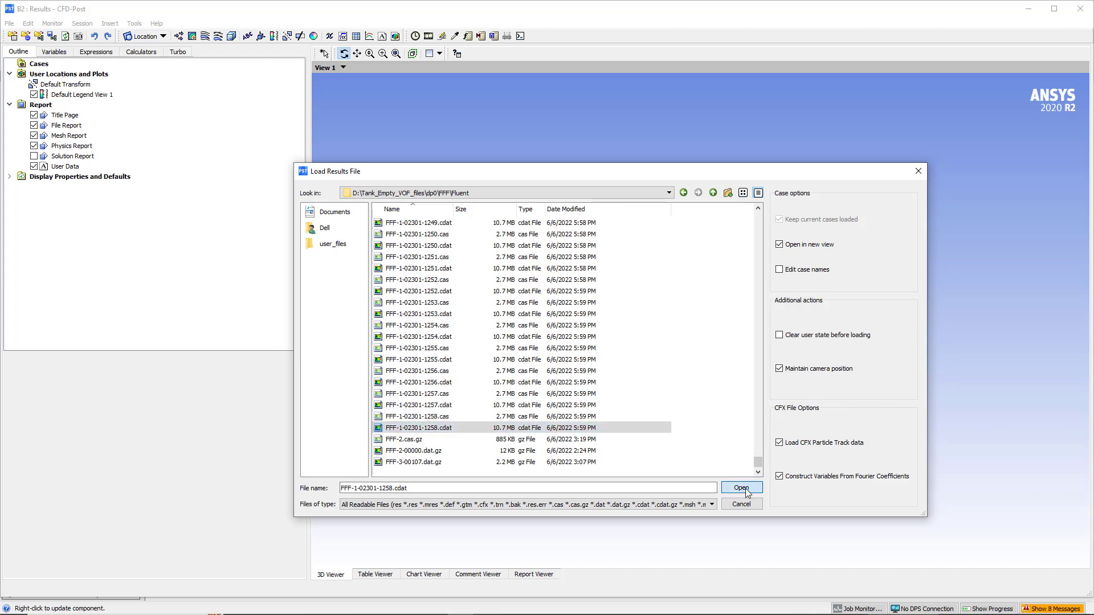
pyautogui.click(741, 488)
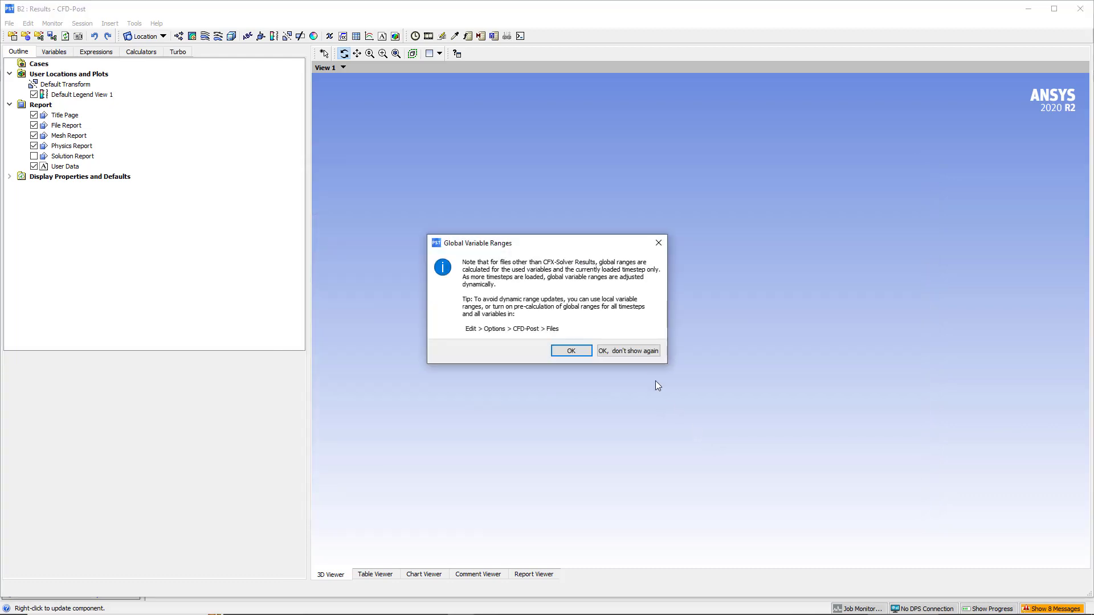
pyautogui.click(582, 351)
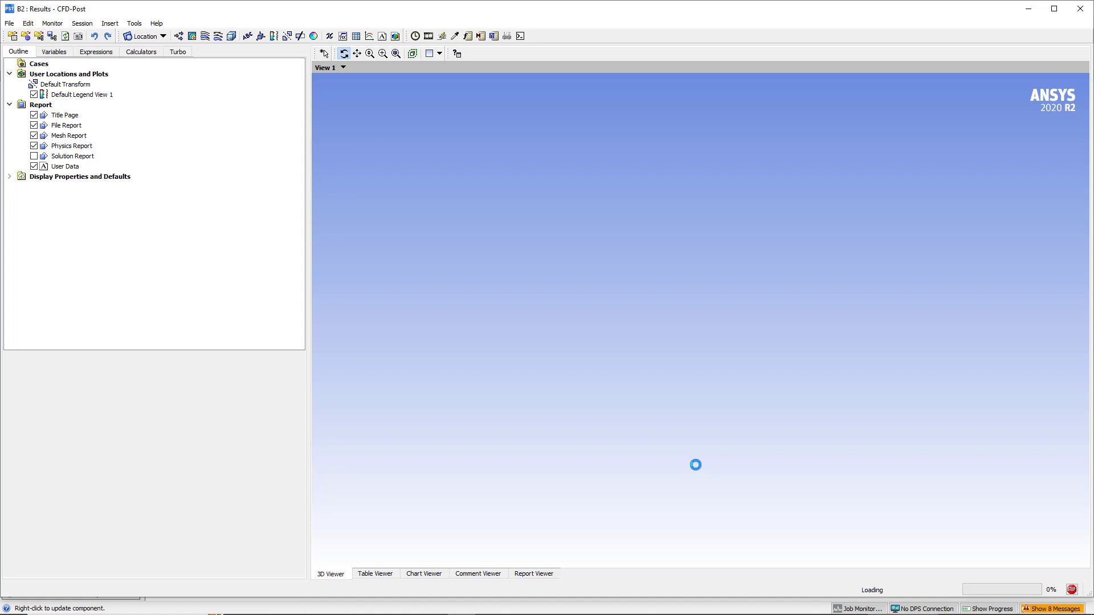
# Examine the loaded timesteps in an enlarged Timestep Selector, from the first step to the final one
pyautogui.moveTo(472, 334); pyautogui.dragTo(591, 207)
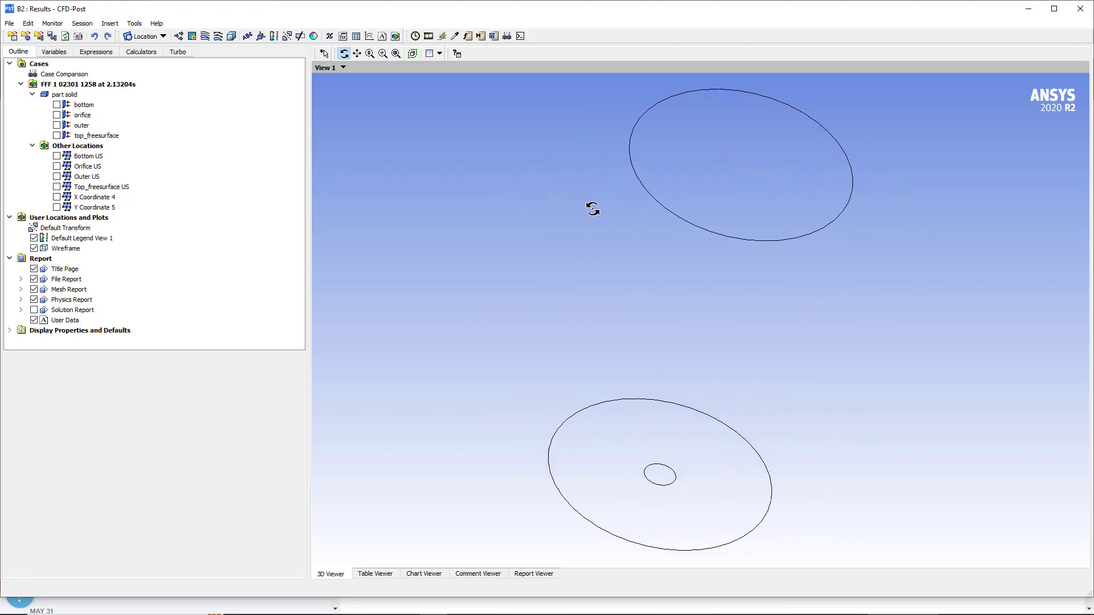
pyautogui.click(429, 36)
pyautogui.click(415, 37)
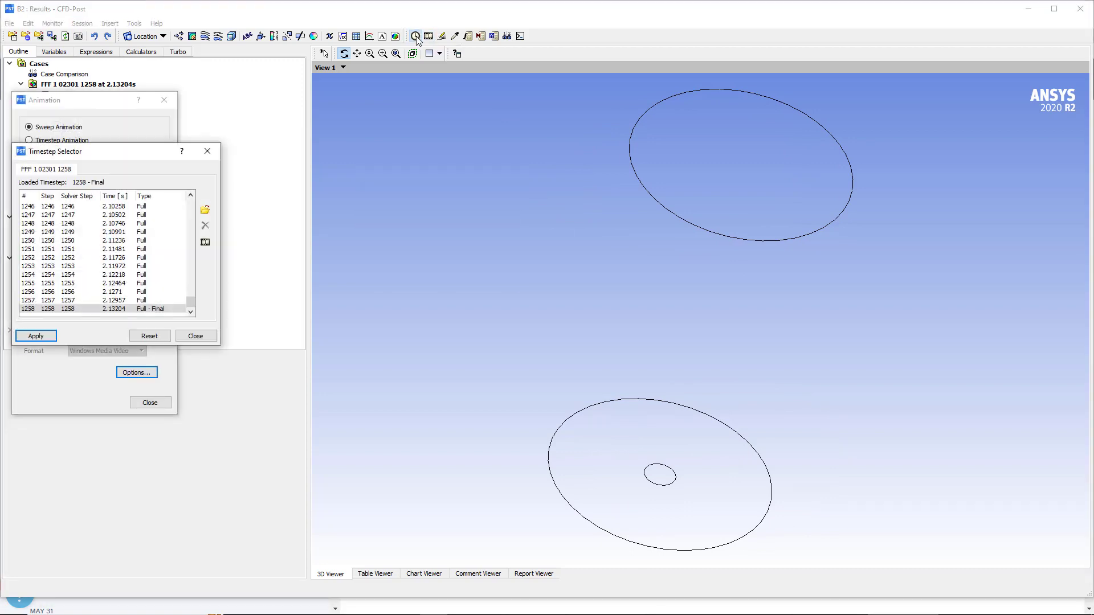
pyautogui.moveTo(173, 99); pyautogui.dragTo(574, 127)
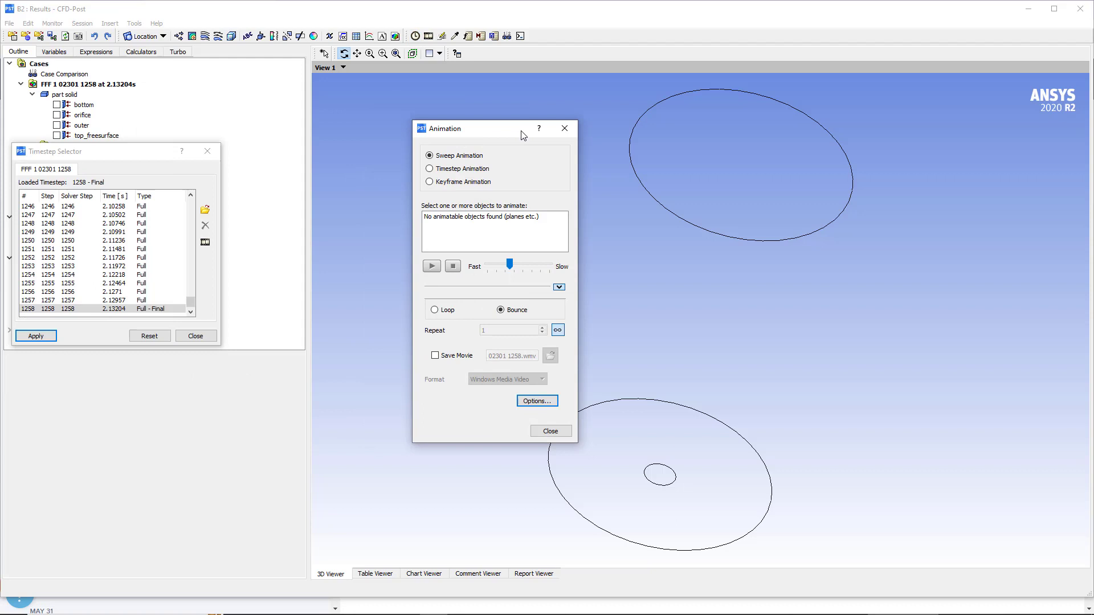
pyautogui.click(574, 127)
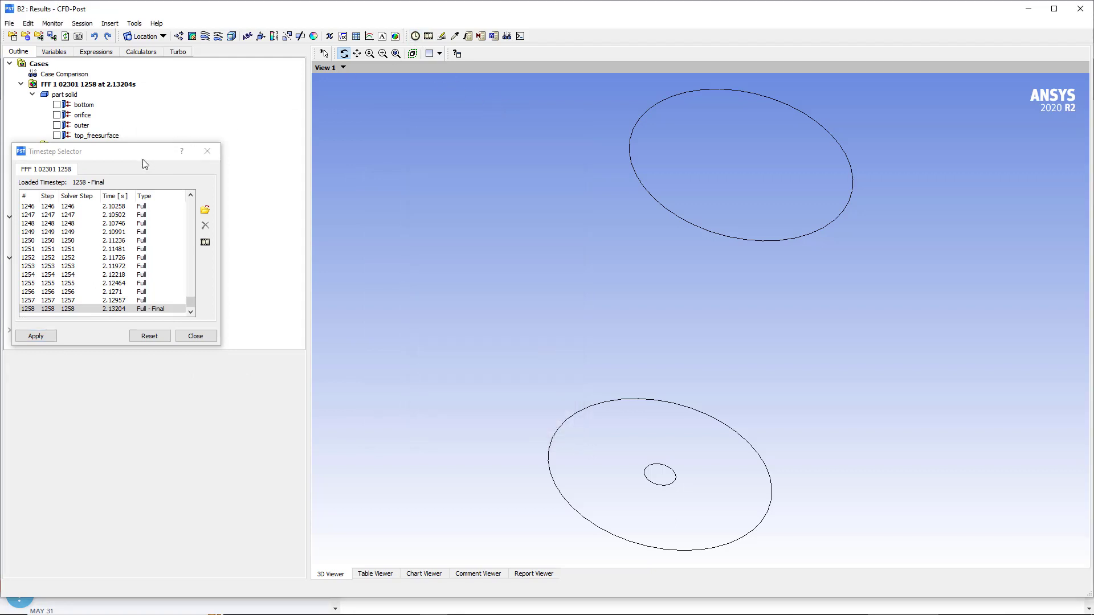
pyautogui.moveTo(144, 164); pyautogui.dragTo(347, 159)
pyautogui.moveTo(422, 340); pyautogui.dragTo(624, 521)
pyautogui.moveTo(593, 478); pyautogui.dragTo(593, 198)
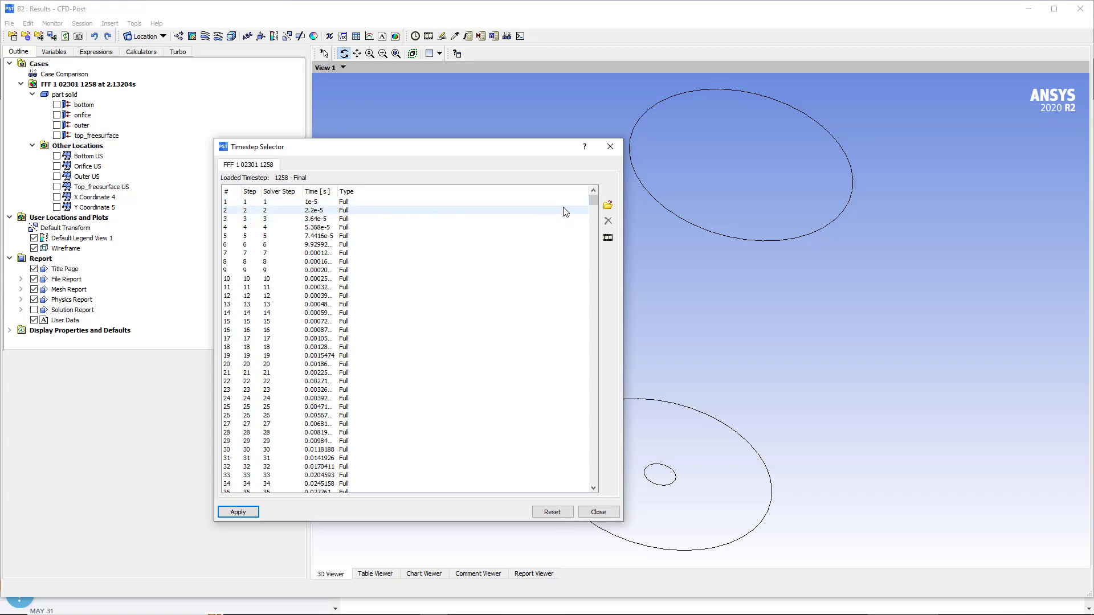
pyautogui.moveTo(593, 201); pyautogui.dragTo(577, 486)
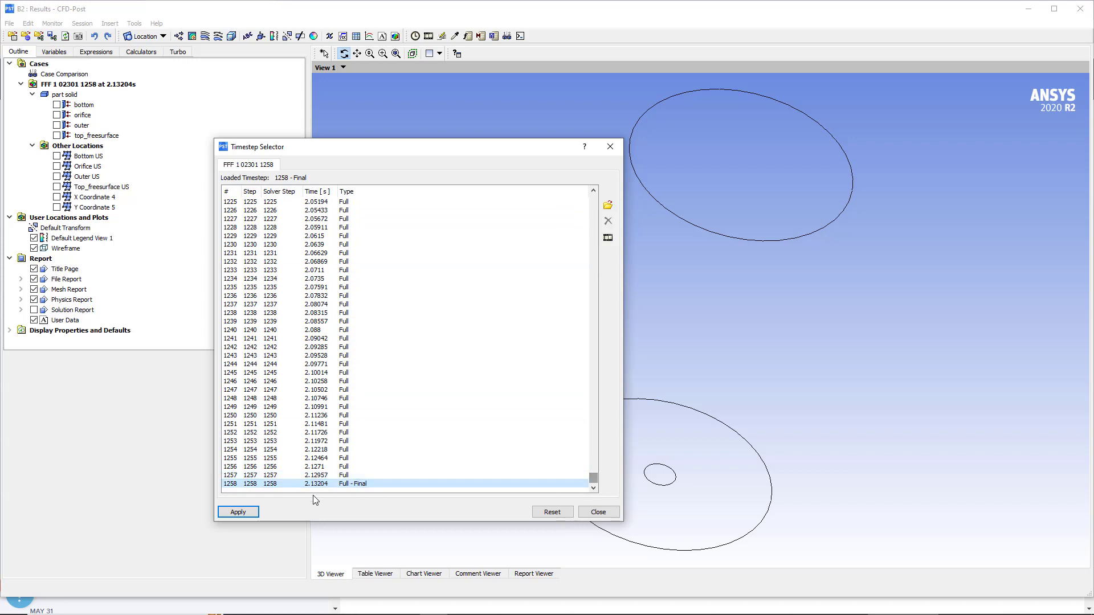
pyautogui.click(359, 485)
pyautogui.moveTo(551, 152); pyautogui.dragTo(454, 151)
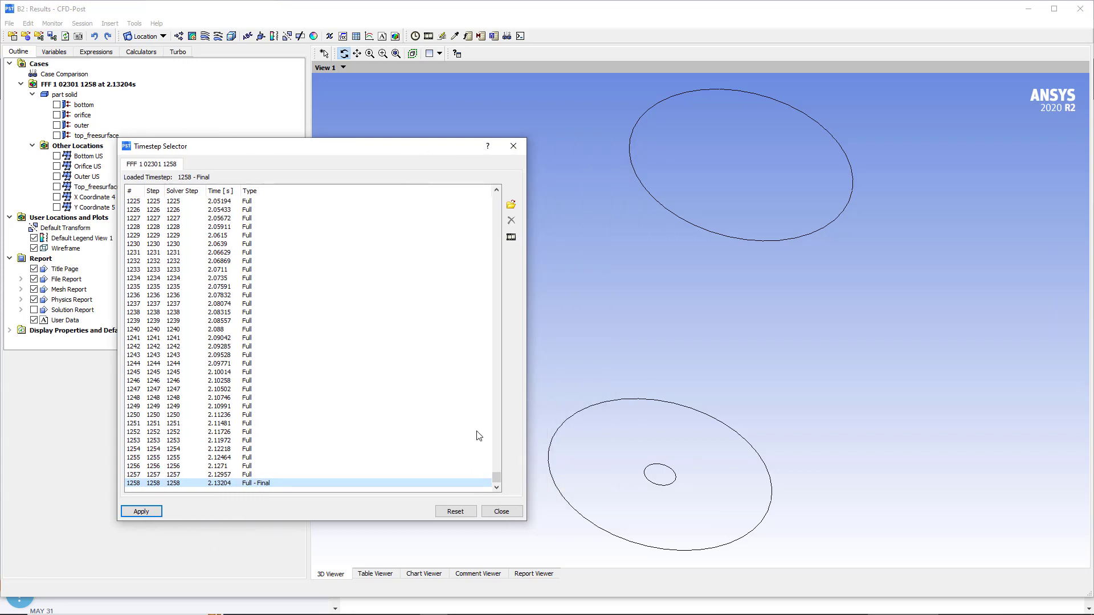
pyautogui.moveTo(530, 523); pyautogui.dragTo(368, 492)
pyautogui.moveTo(298, 156); pyautogui.dragTo(238, 166)
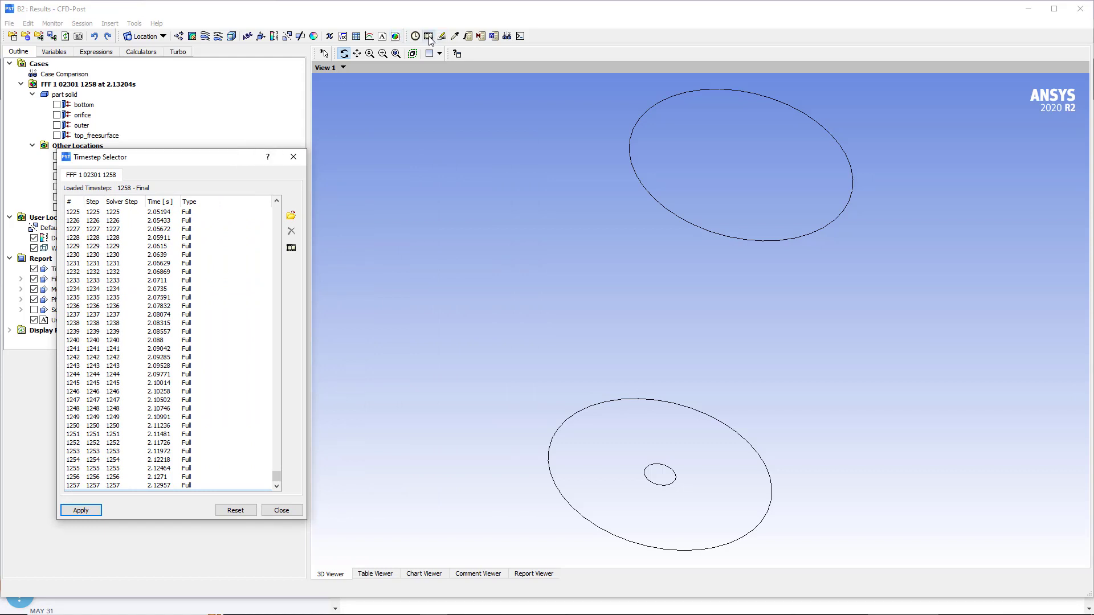
# Open the animation settings in Timestep Animation mode and set the current timestep to 1
pyautogui.click(292, 249)
pyautogui.click(446, 168)
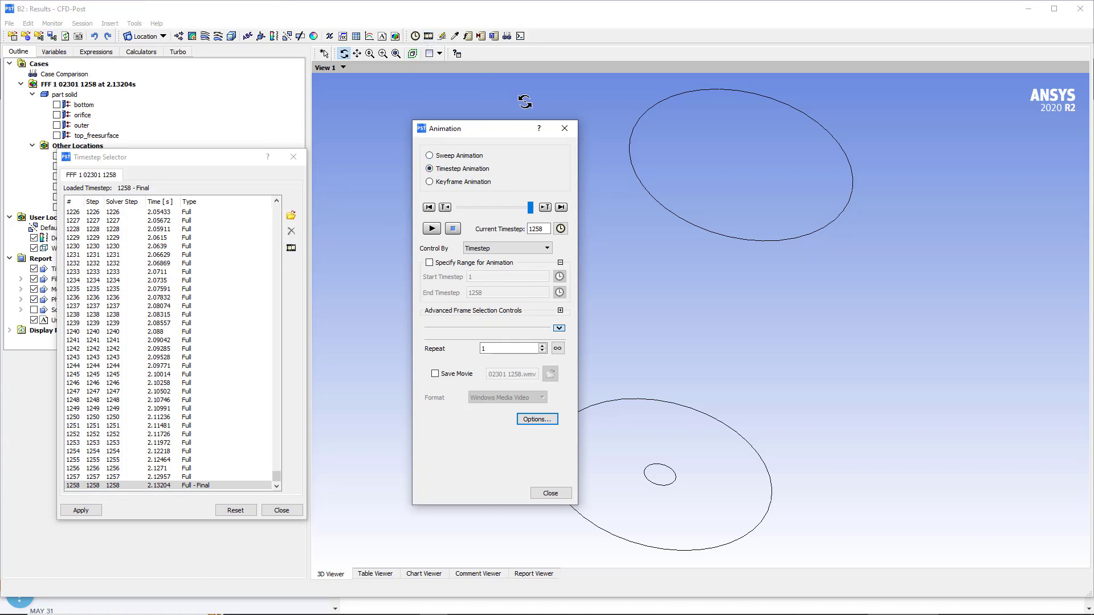
pyautogui.click(565, 130)
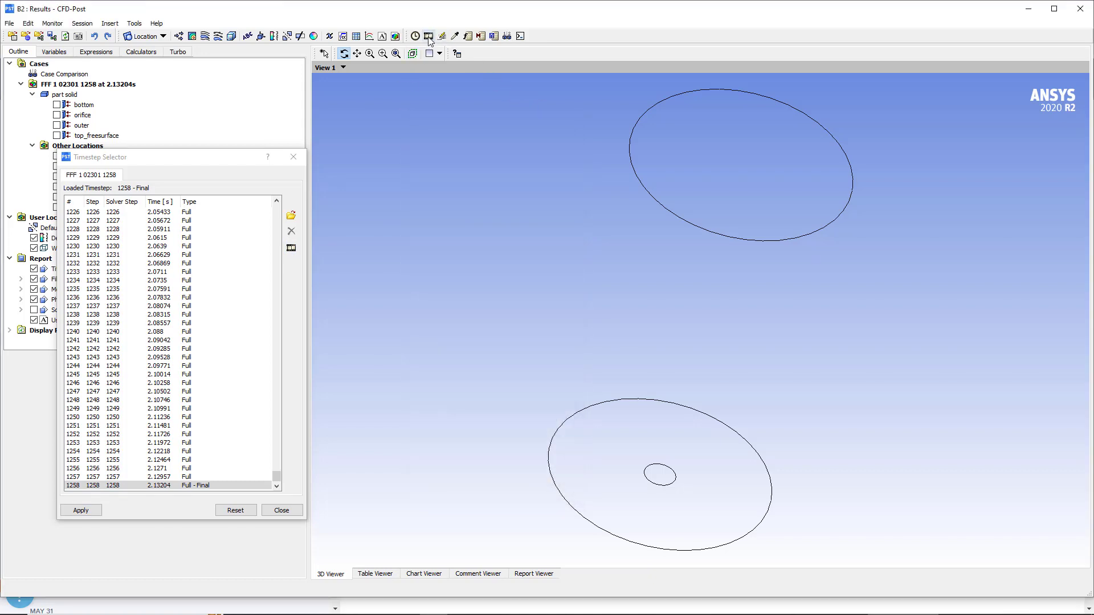
pyautogui.click(429, 37)
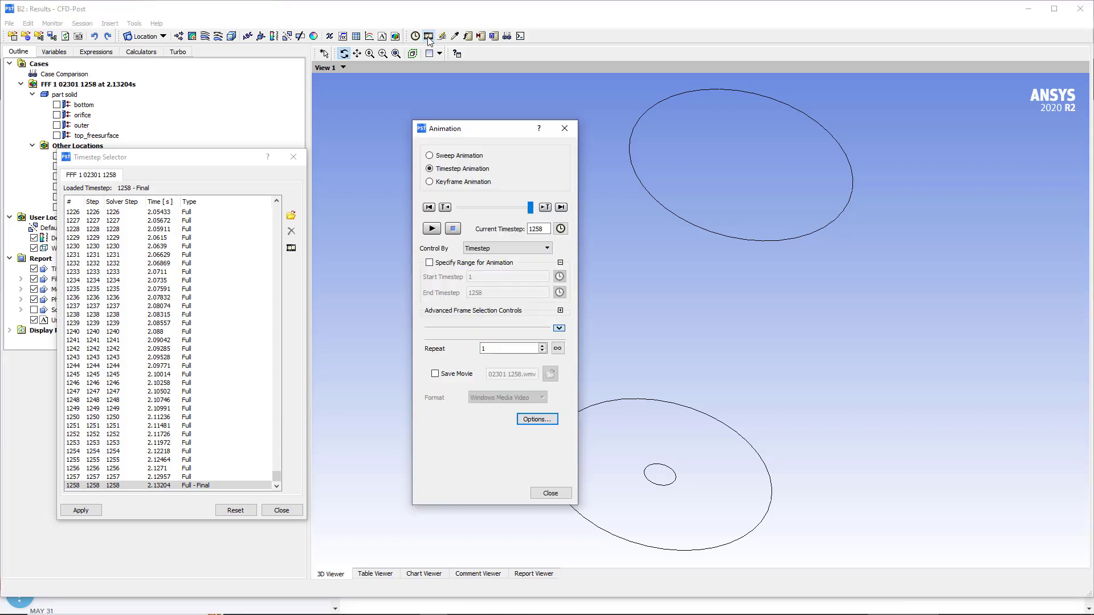
pyautogui.moveTo(493, 134); pyautogui.dragTo(430, 143)
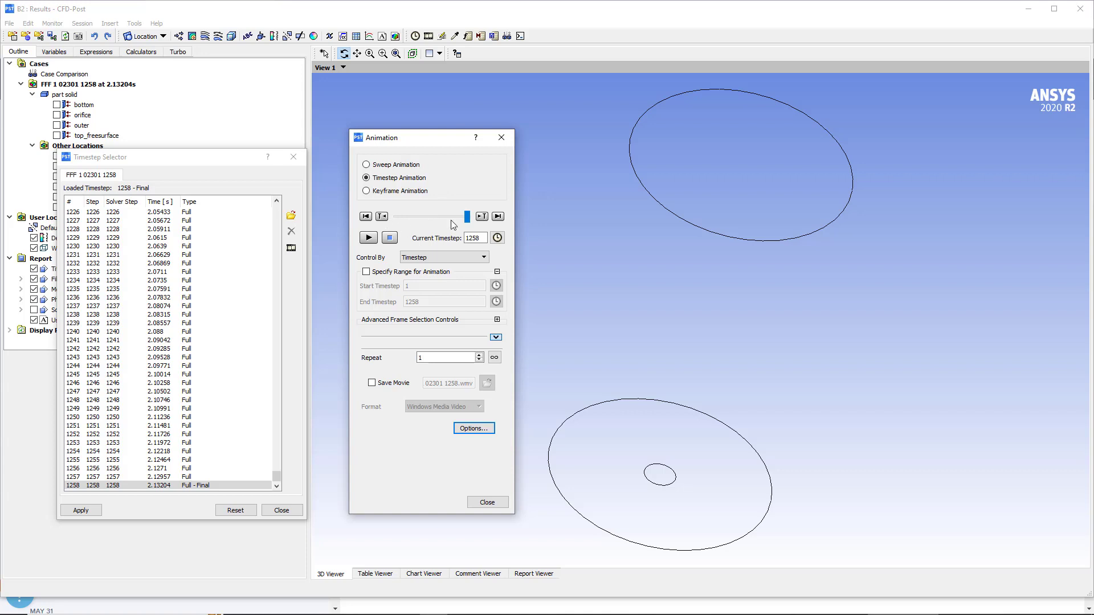
pyautogui.moveTo(467, 216); pyautogui.dragTo(386, 223)
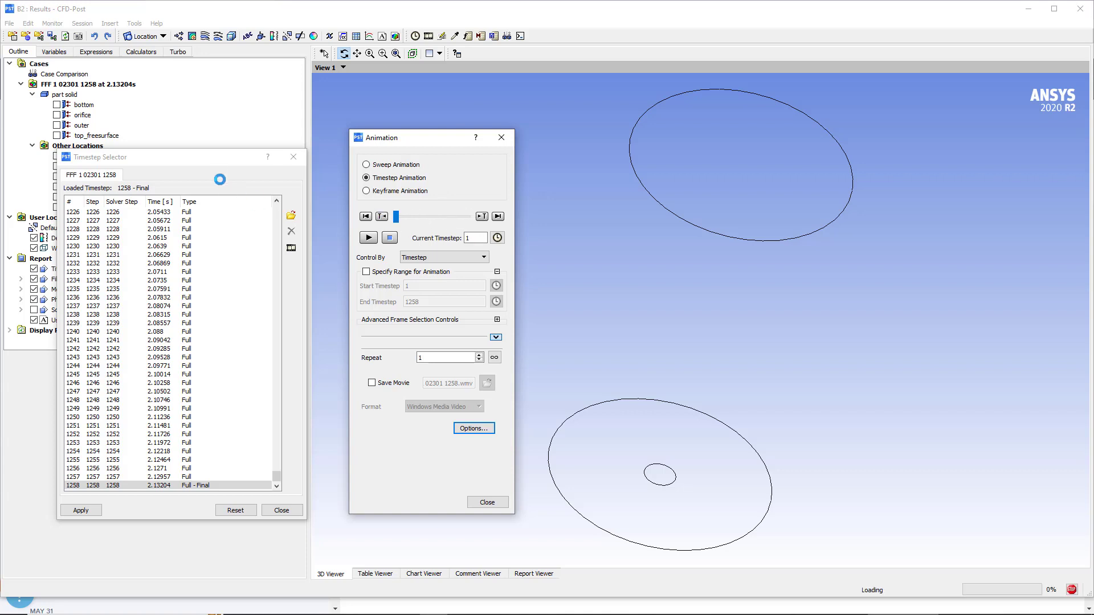
# Insert a new contour named Contour 1 and clear the Timestep Selector away from its details
pyautogui.moveTo(223, 163); pyautogui.dragTo(212, 452)
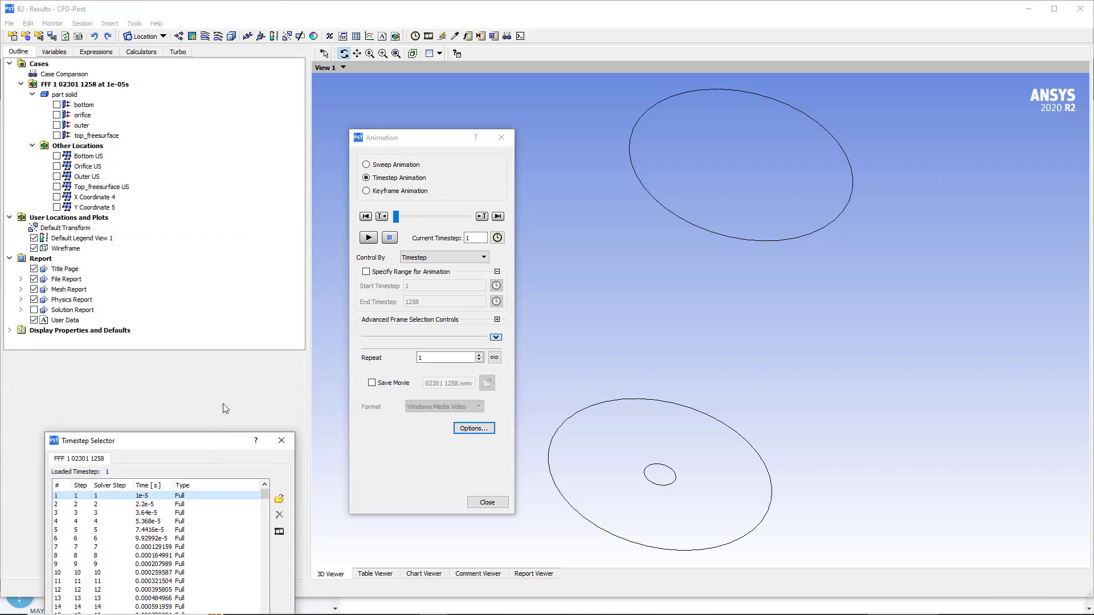
pyautogui.click(192, 36)
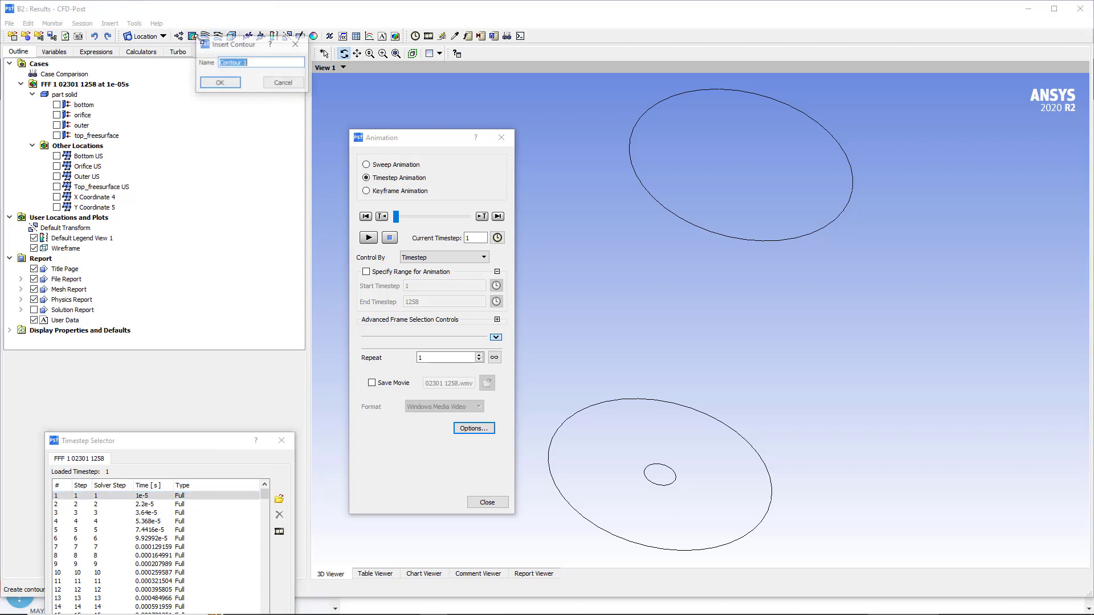
pyautogui.click(221, 84)
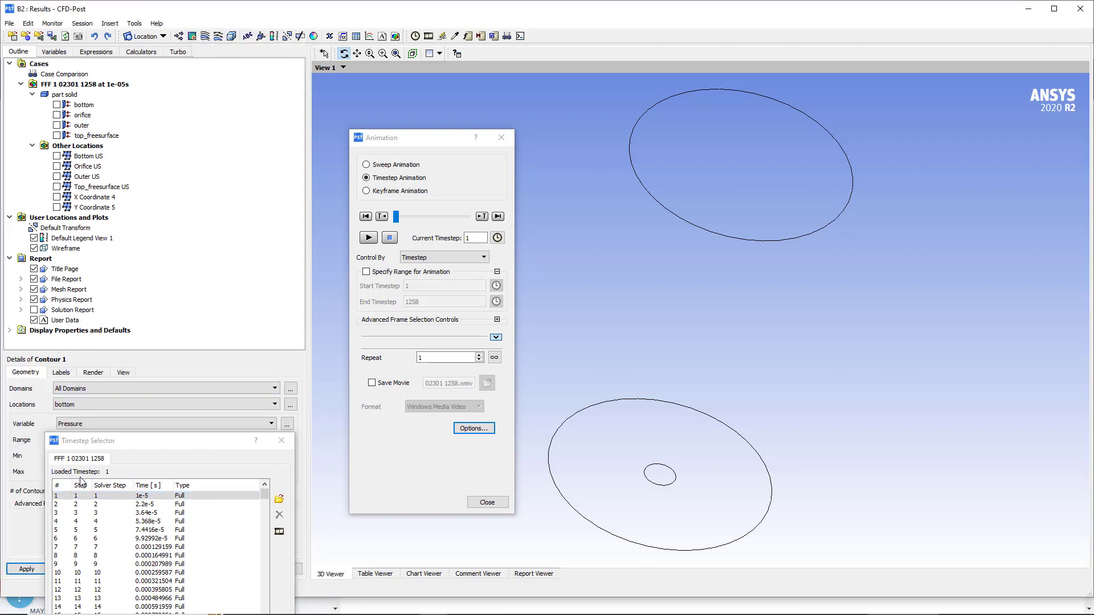
pyautogui.moveTo(132, 446); pyautogui.dragTo(448, 519)
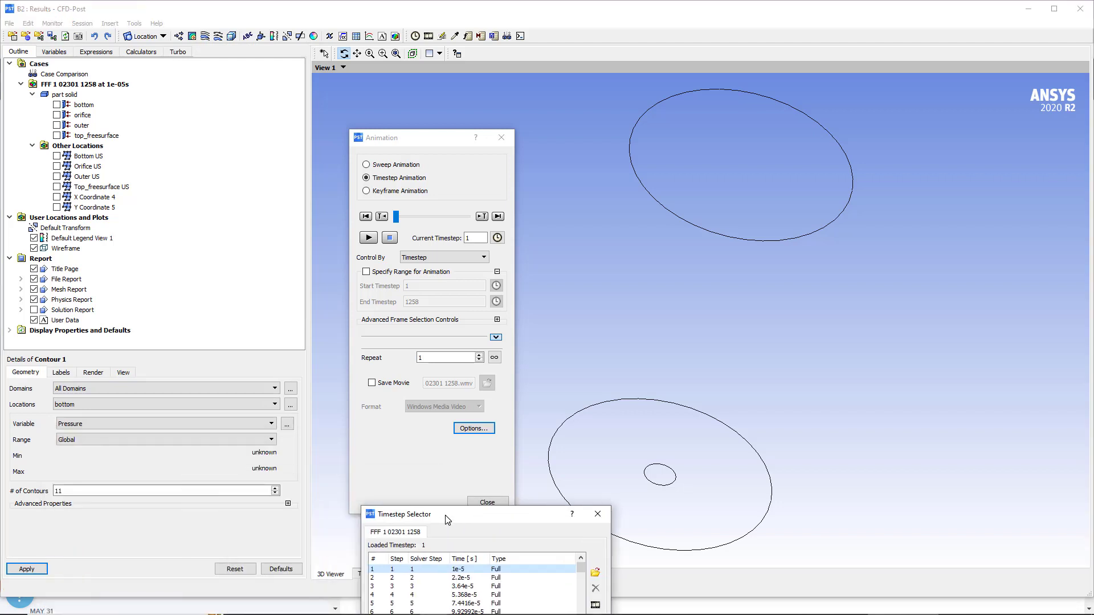
# Define Contour 1 on Y Coordinate 5 with variable Phase 2.Volume Fraction and Local range, and apply it
pyautogui.click(93, 405)
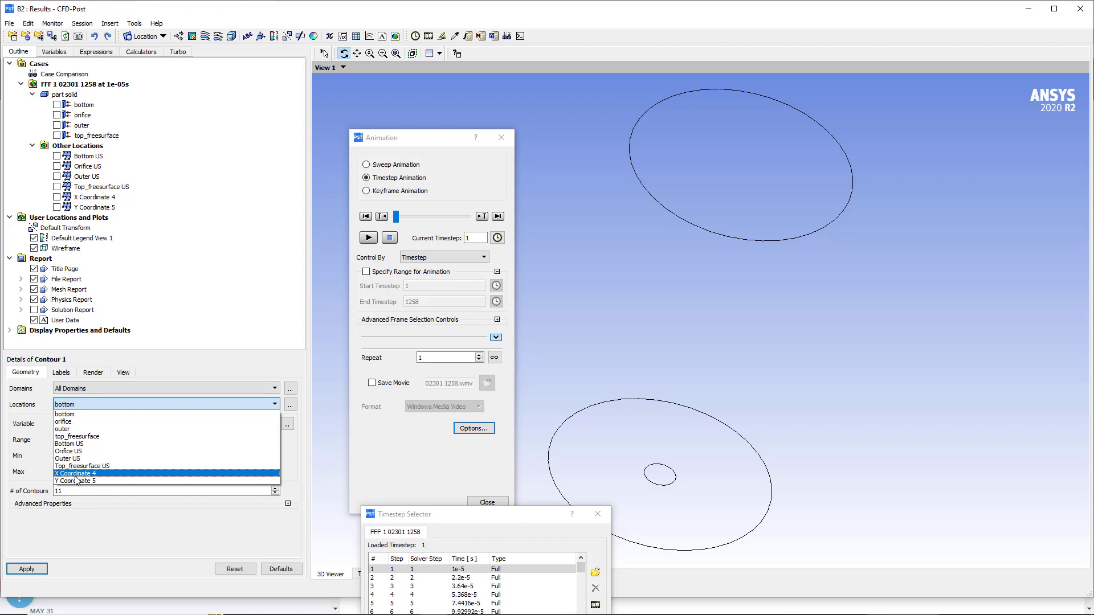
pyautogui.click(76, 481)
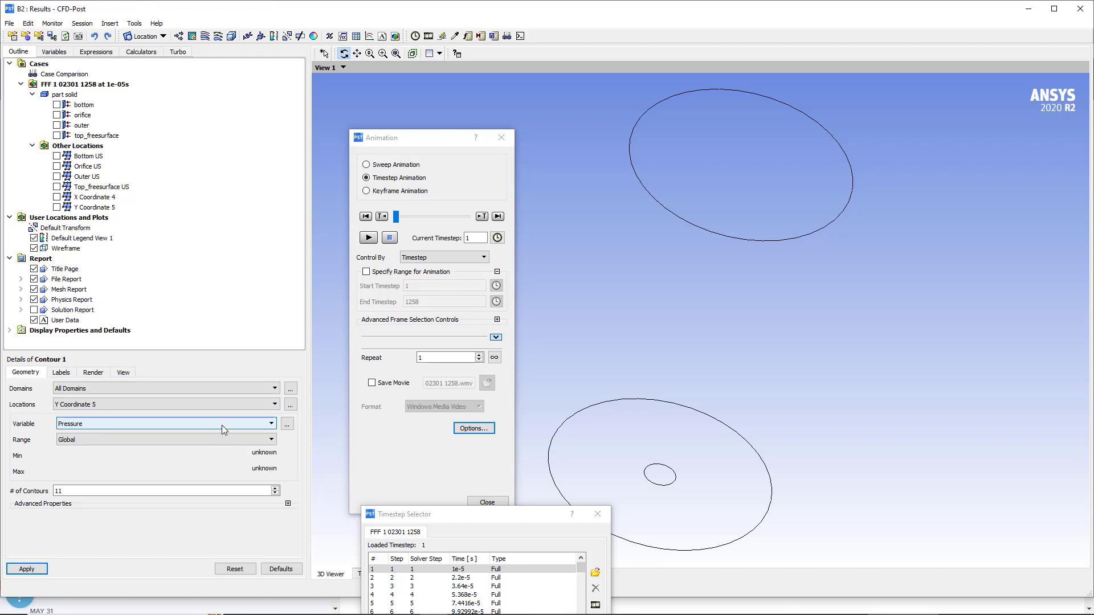
pyautogui.click(87, 423)
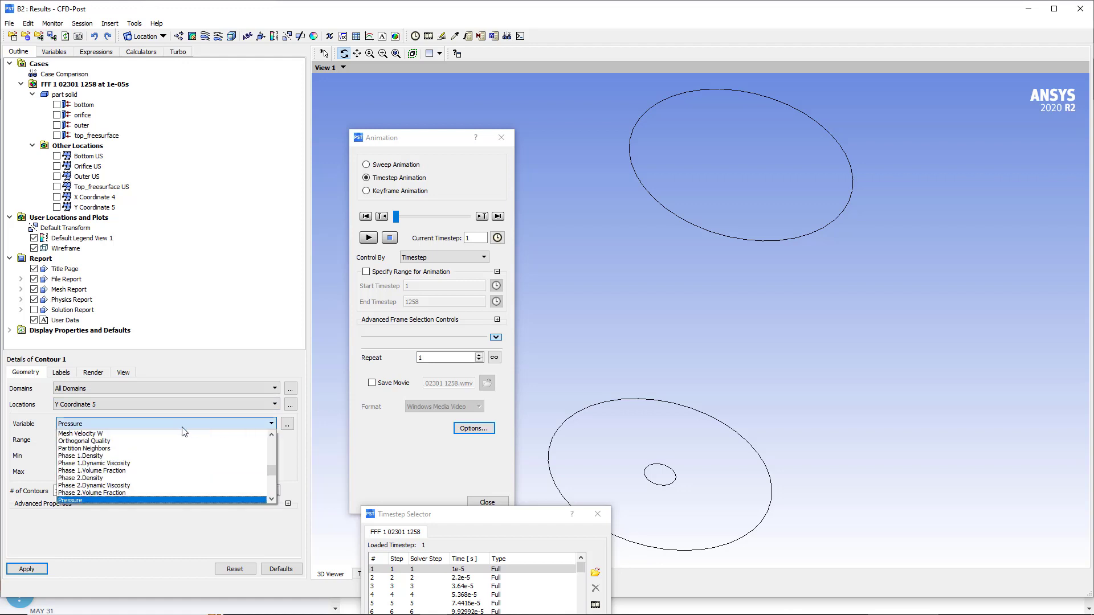
pyautogui.click(110, 493)
pyautogui.click(88, 436)
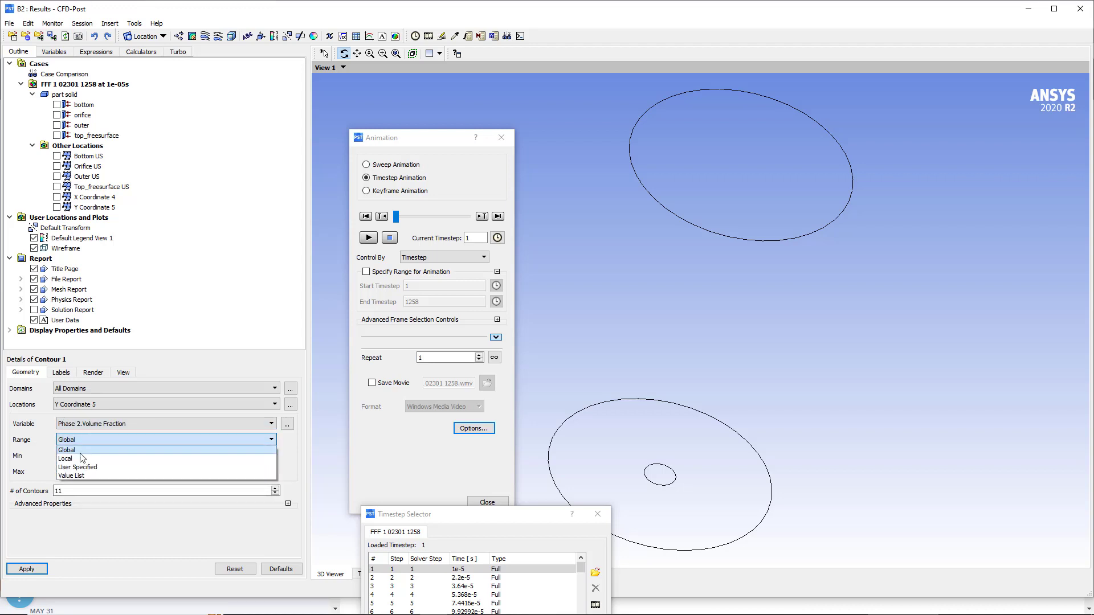
pyautogui.click(78, 455)
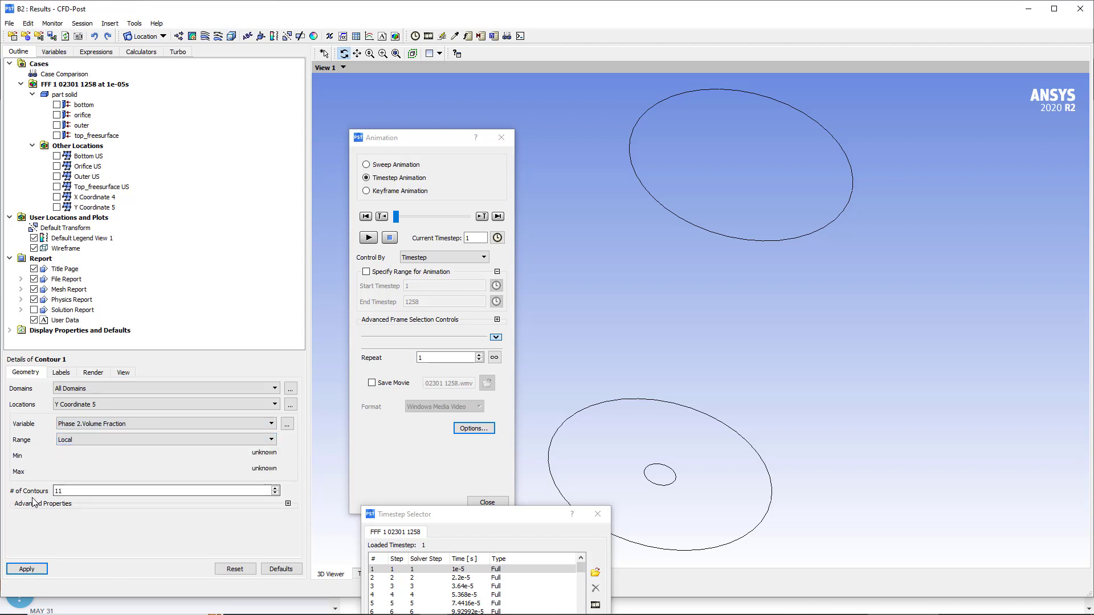
pyautogui.click(39, 565)
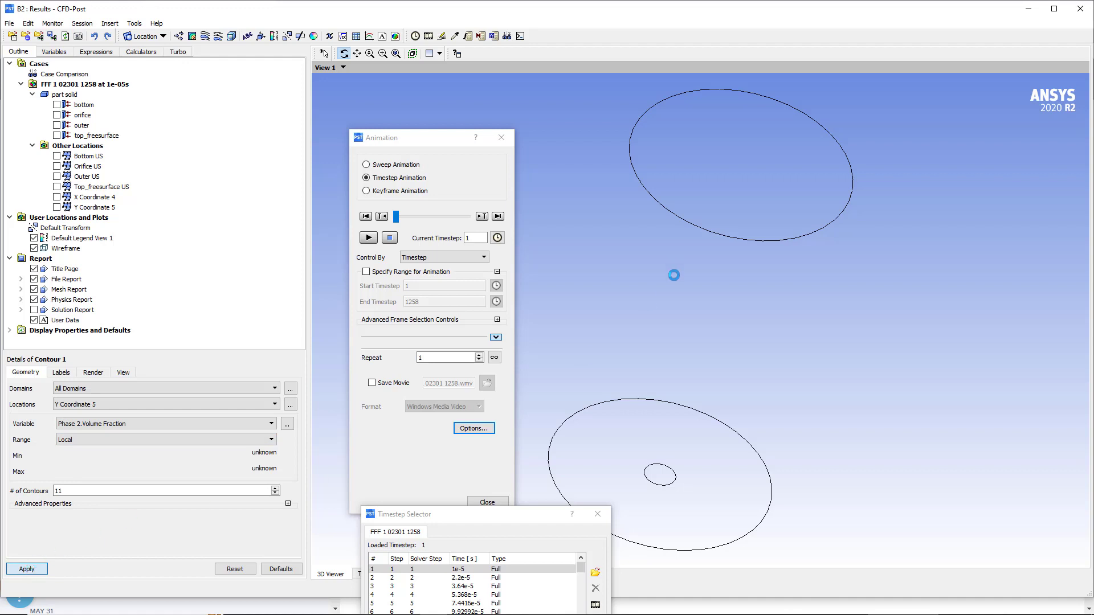
pyautogui.moveTo(677, 274); pyautogui.dragTo(696, 287)
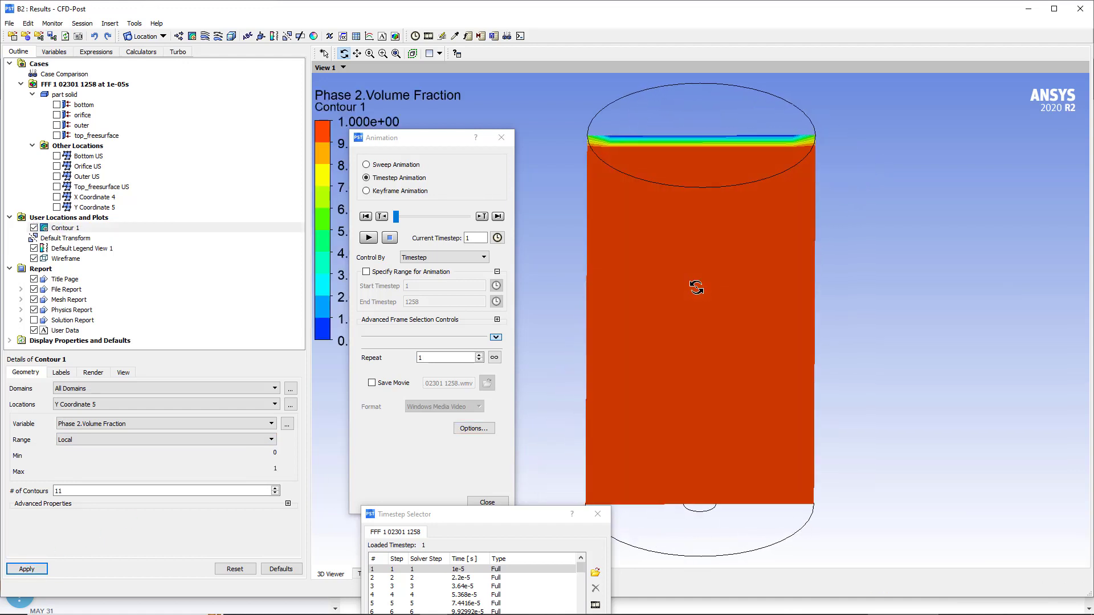
# Try rendering Contour 1 with lighting turned off, and restore its lighting
pyautogui.click(50, 375)
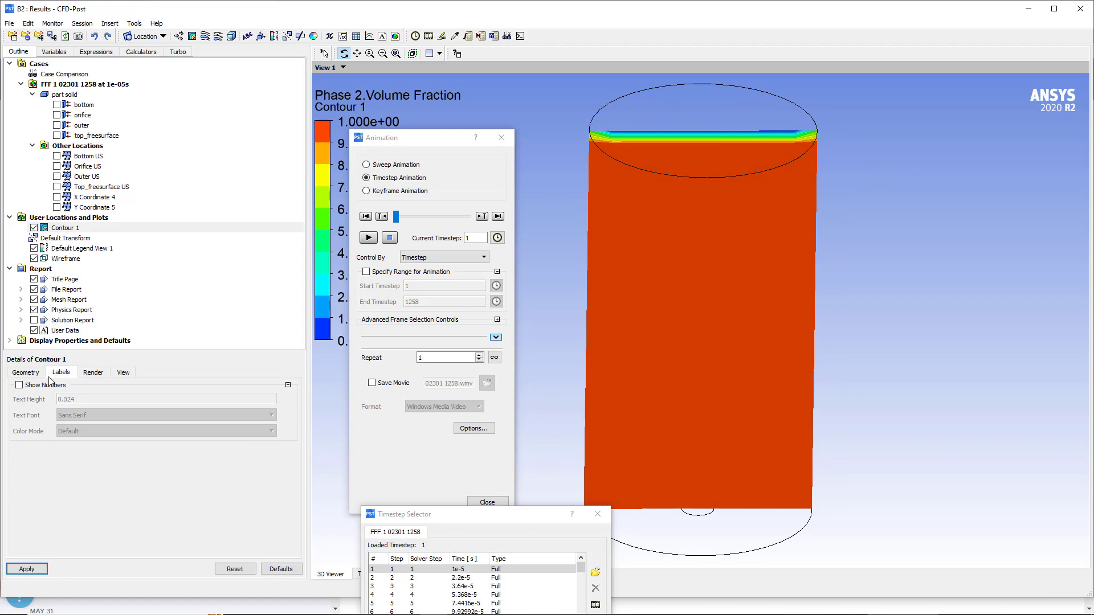
pyautogui.click(93, 373)
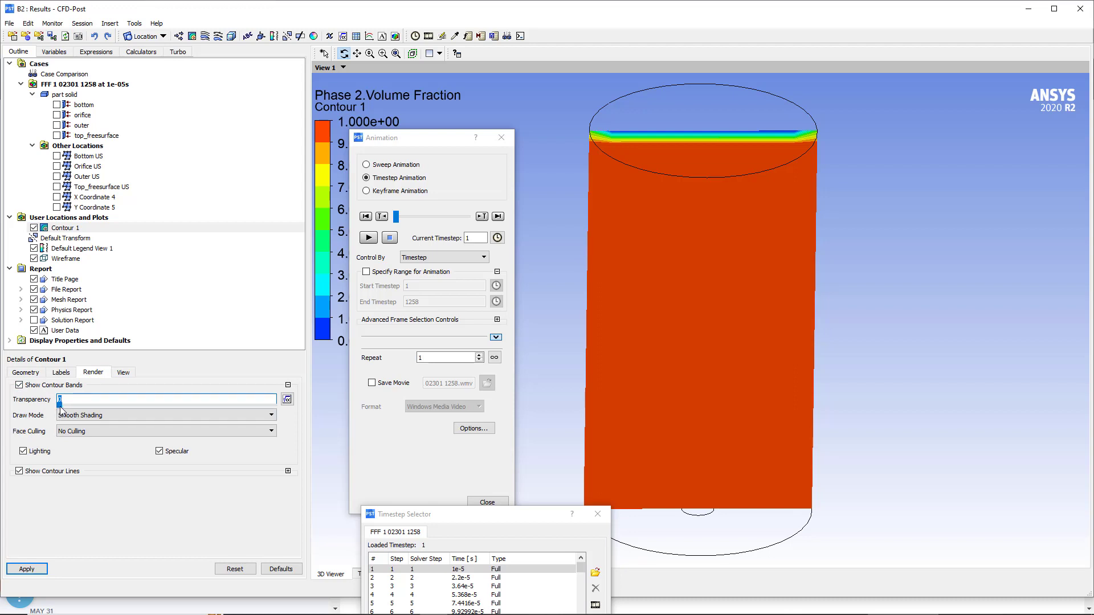
pyautogui.click(90, 416)
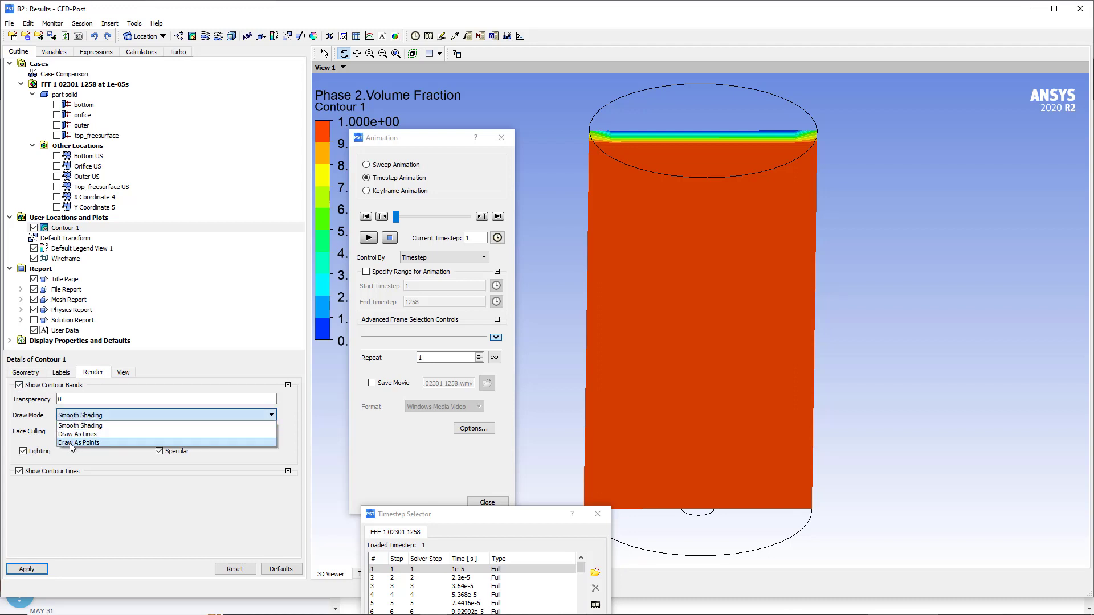
pyautogui.click(80, 426)
pyautogui.click(23, 451)
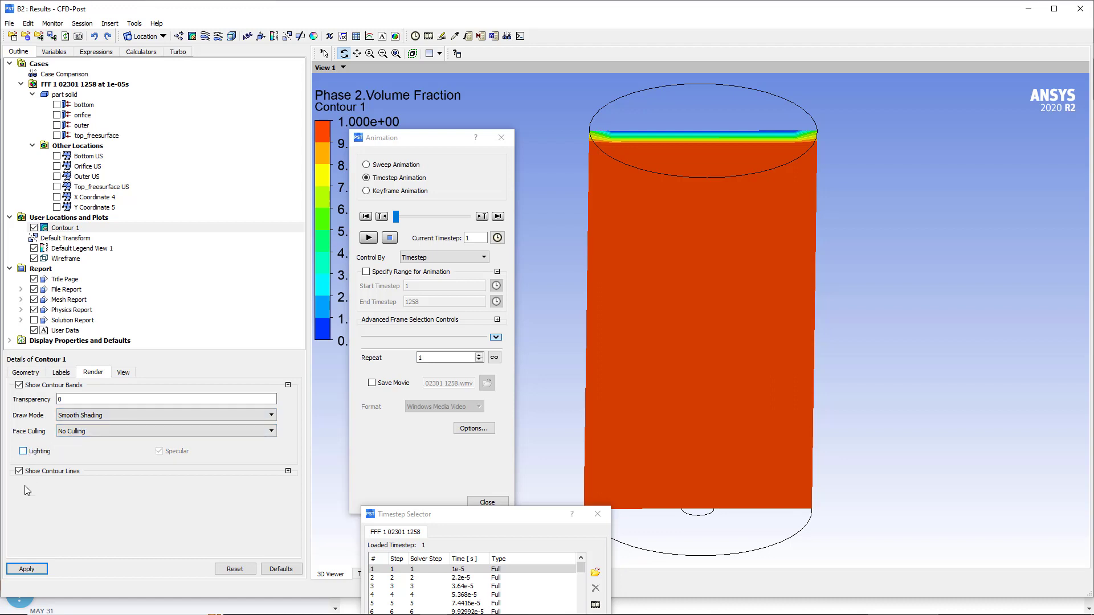
pyautogui.click(27, 569)
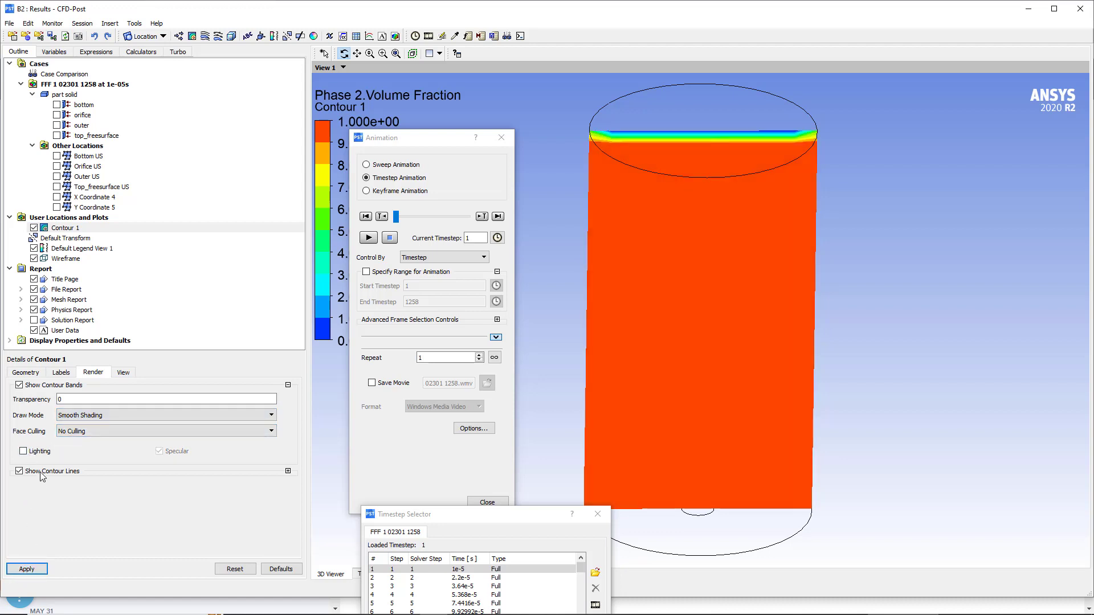
pyautogui.click(40, 453)
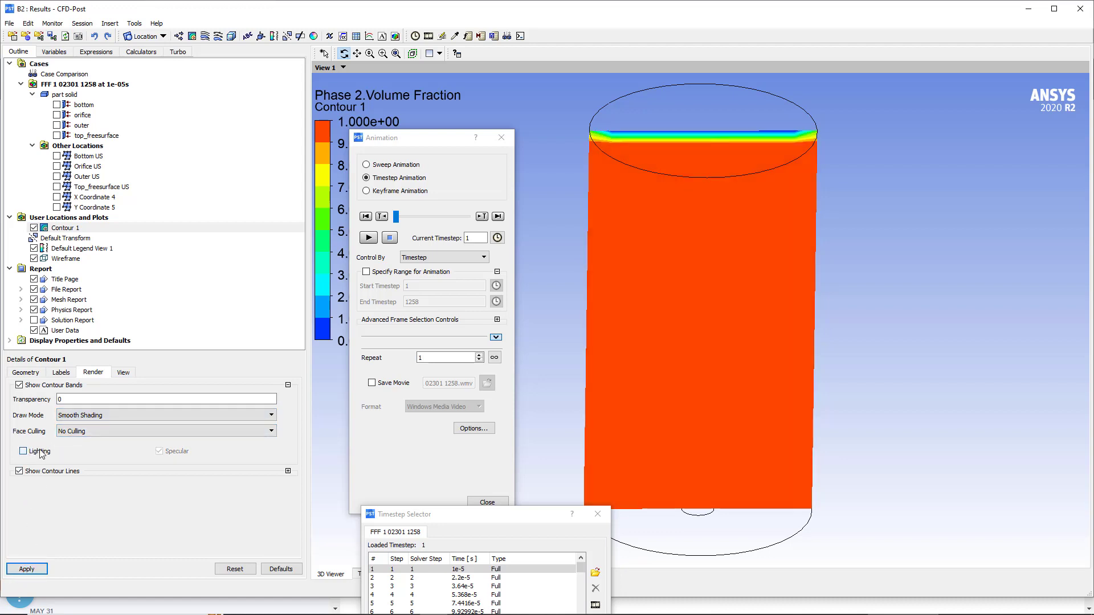
pyautogui.click(32, 566)
# Display the orifice and bottom boundaries of the tank together with the contour
pyautogui.moveTo(590, 290)
pyautogui.mouseDown()
pyautogui.moveTo(606, 245)
pyautogui.moveTo(559, 272)
pyautogui.moveTo(577, 296)
pyautogui.mouseUp()
pyautogui.moveTo(608, 257)
pyautogui.mouseDown()
pyautogui.moveTo(615, 249)
pyautogui.moveTo(617, 283)
pyautogui.moveTo(610, 273)
pyautogui.mouseUp()
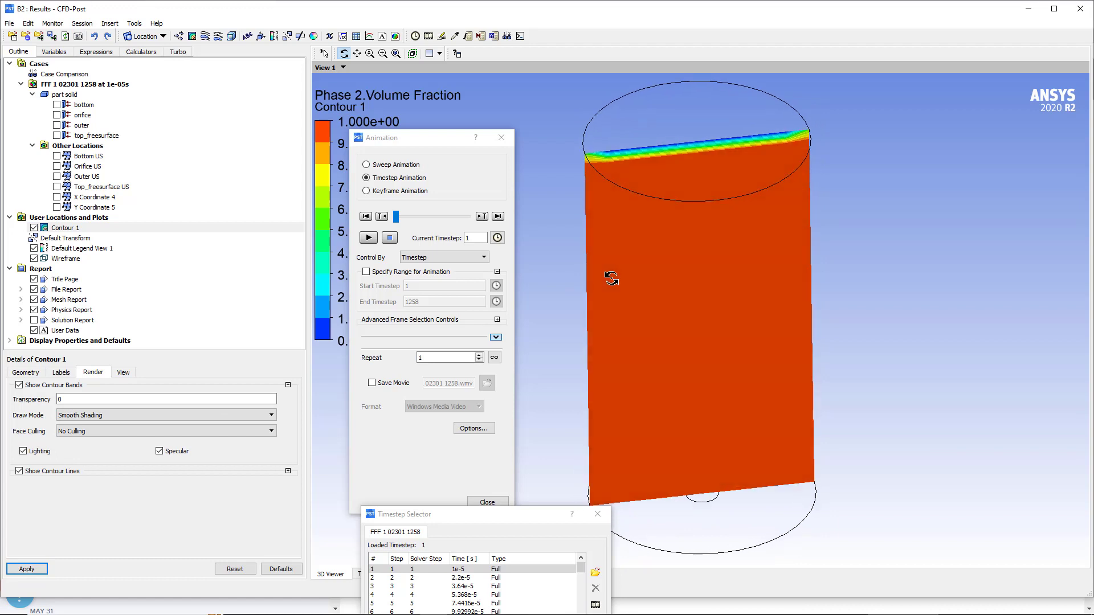
pyautogui.moveTo(442, 145); pyautogui.dragTo(247, 295)
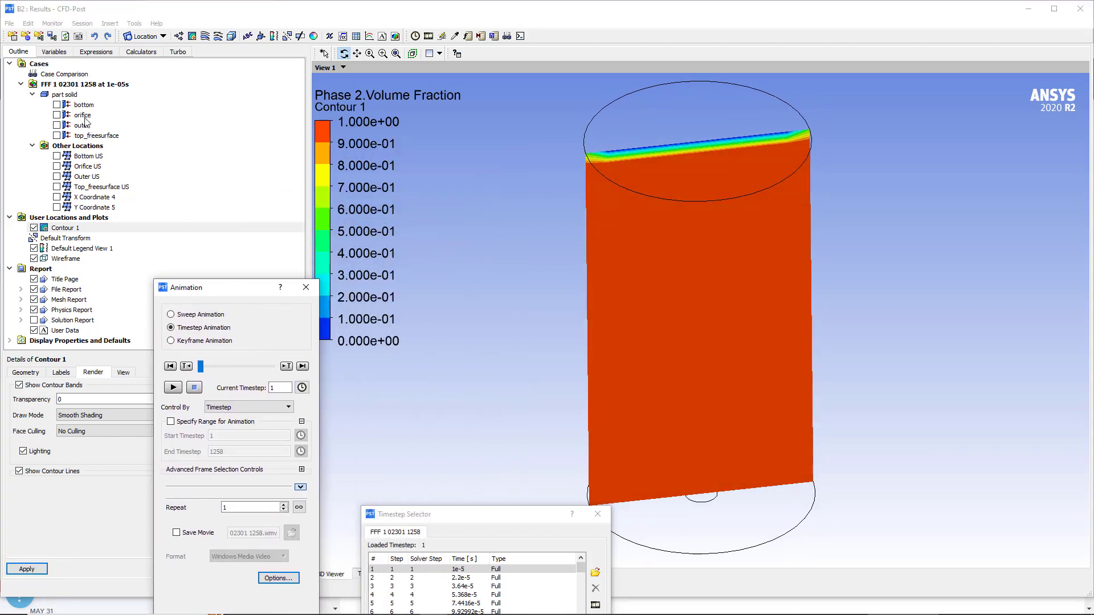
pyautogui.click(57, 115)
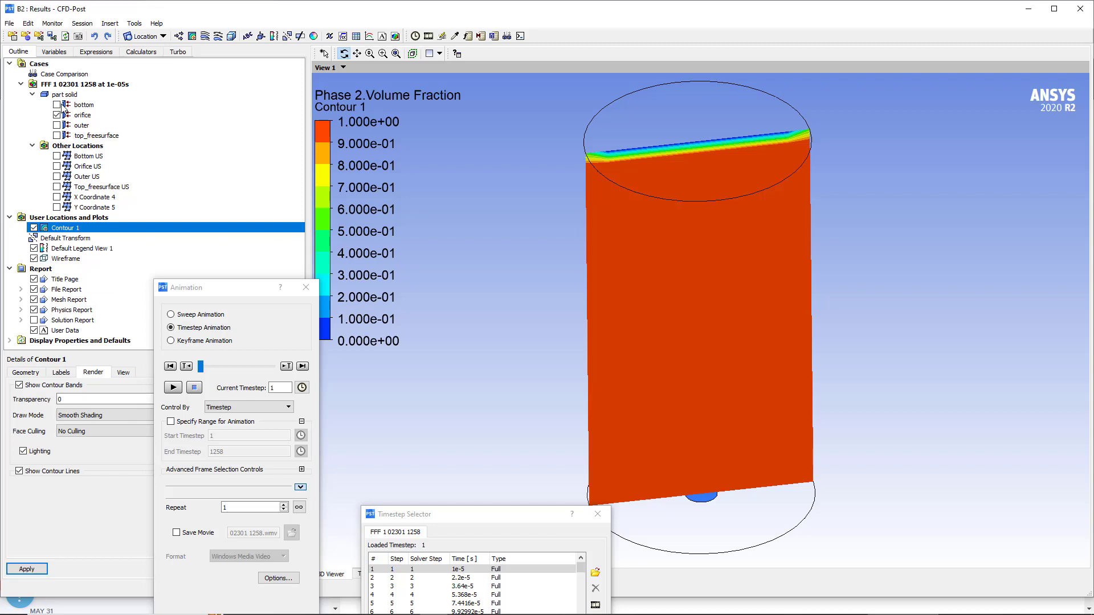
pyautogui.click(57, 105)
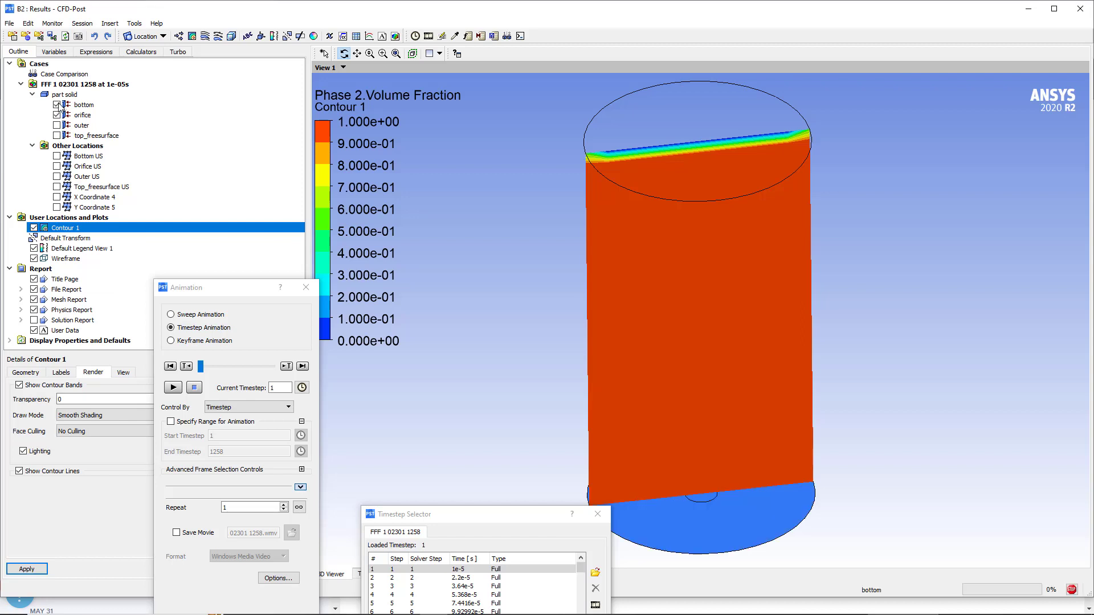
# Show mesh lines on the tank's bottom boundary
pyautogui.click(90, 106)
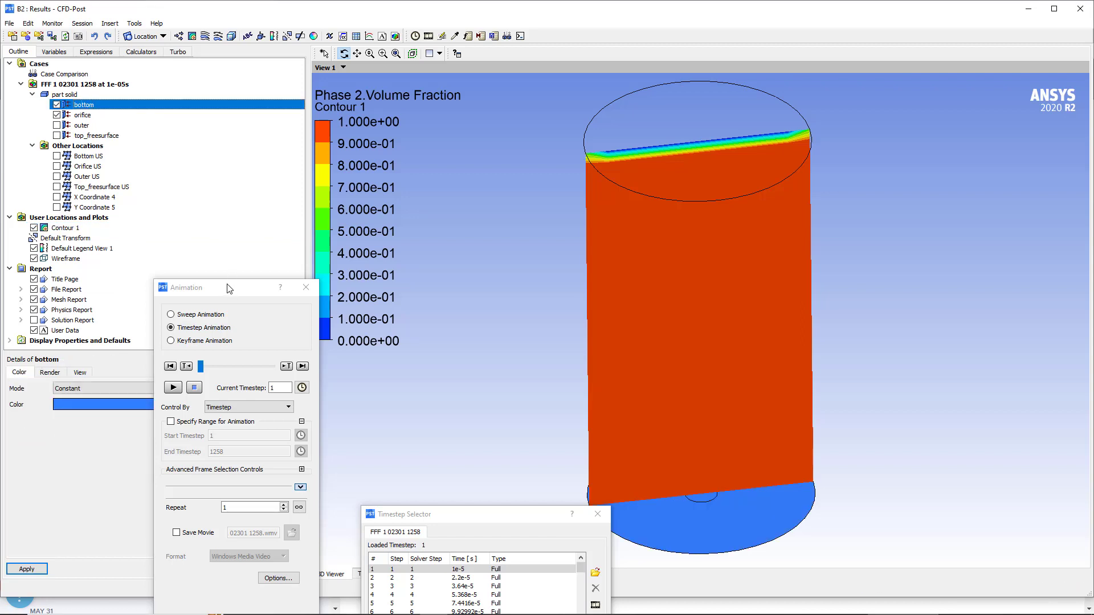
pyautogui.moveTo(228, 288); pyautogui.dragTo(368, 287)
pyautogui.click(49, 373)
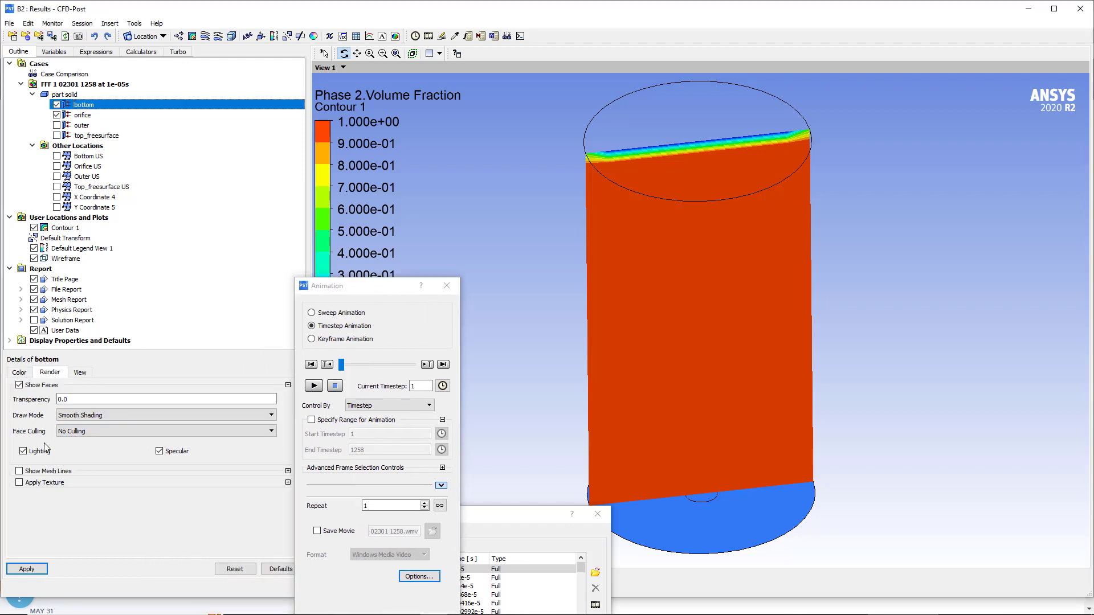
pyautogui.click(20, 471)
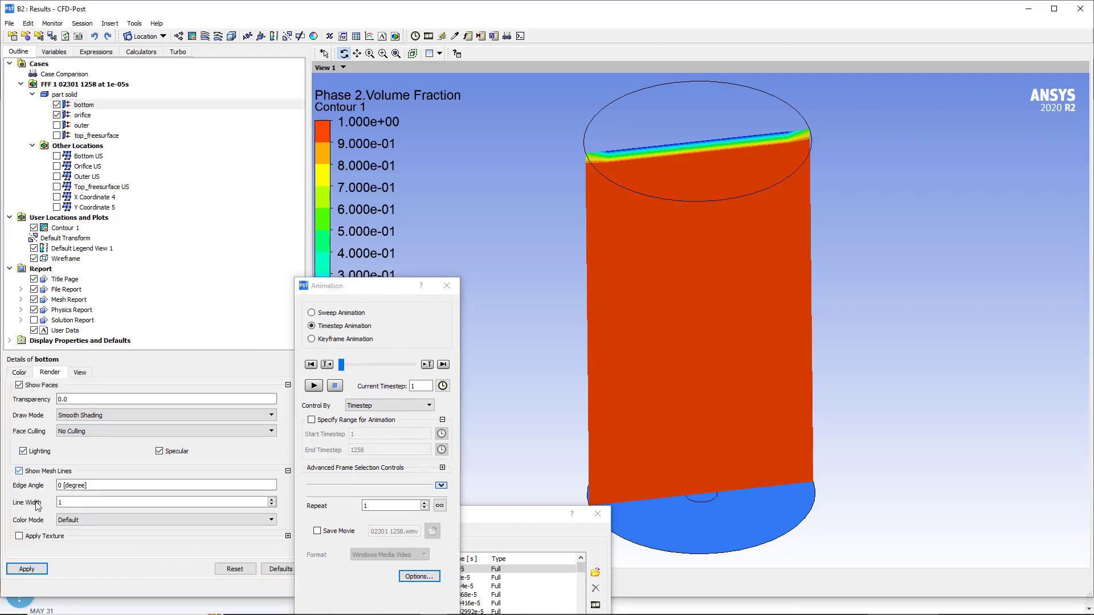
pyautogui.click(25, 568)
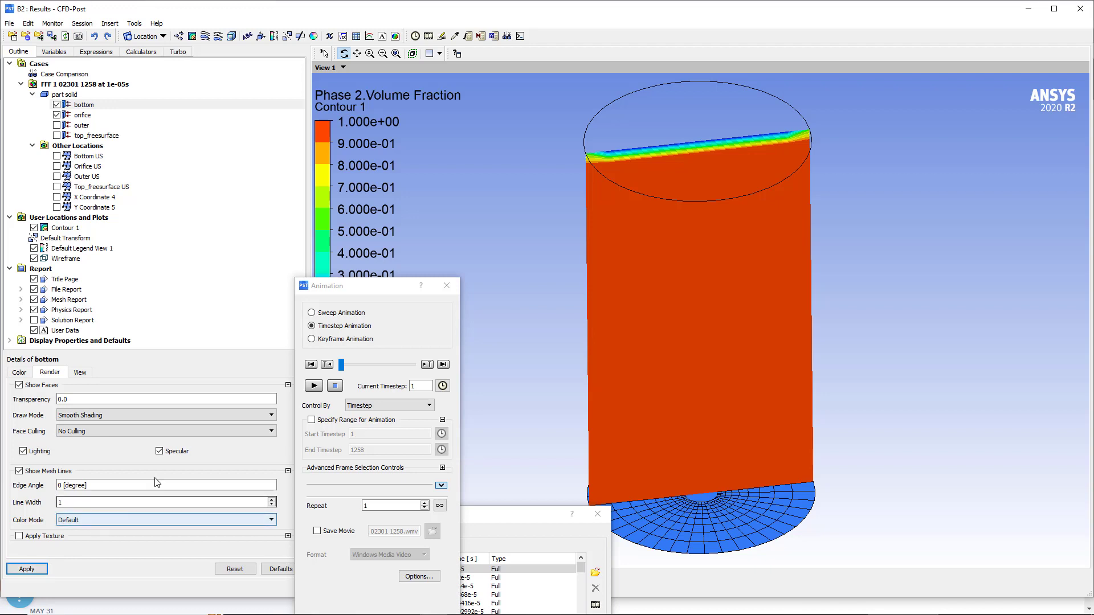
# Show mesh lines on the orifice boundary and inspect the tank's underside
pyautogui.click(85, 116)
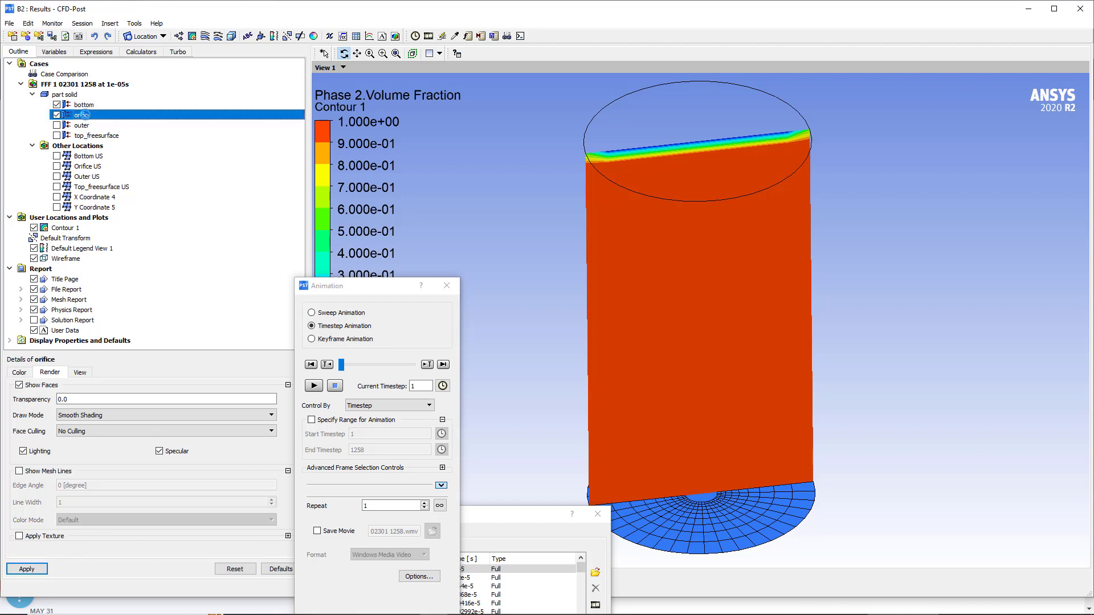
pyautogui.click(36, 473)
pyautogui.scroll(3, 676, 507)
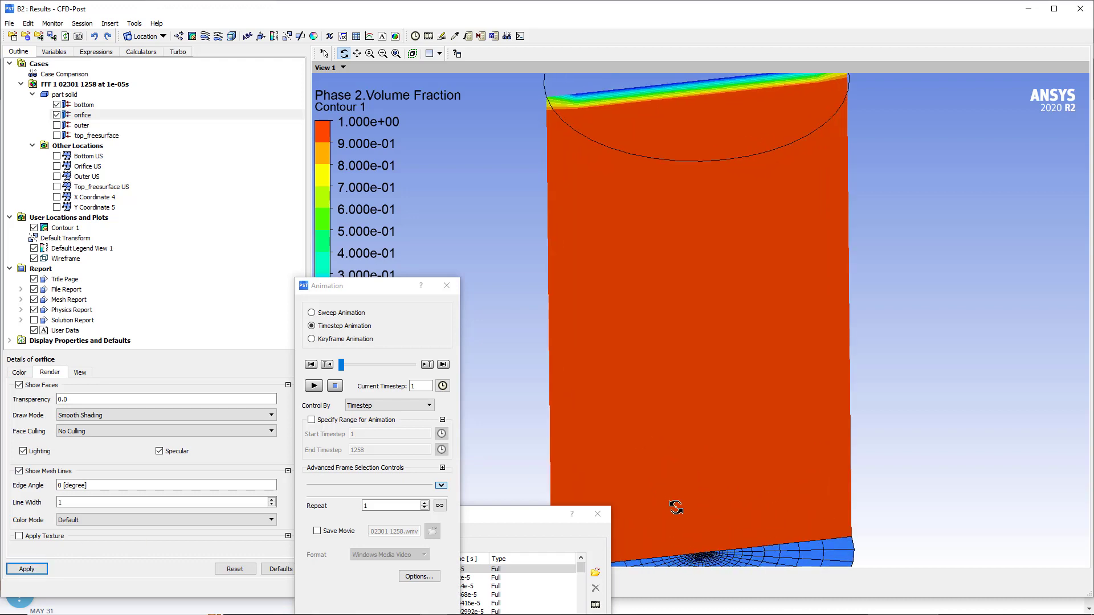
pyautogui.moveTo(676, 507); pyautogui.dragTo(674, 238)
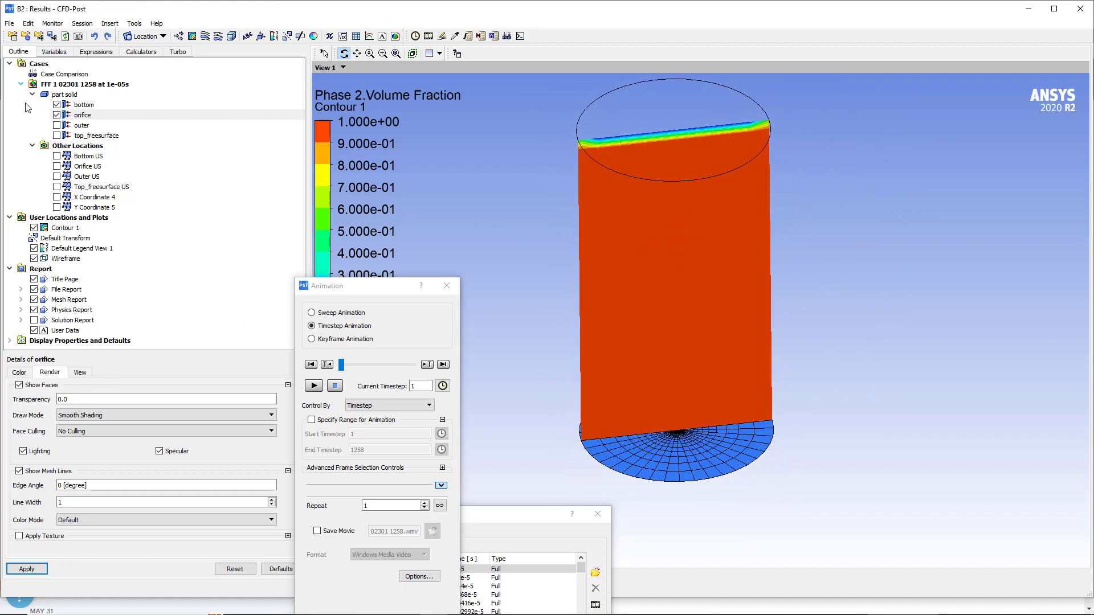
# Display the outer boundary of the tank and set its constant color to grey
pyautogui.click(56, 125)
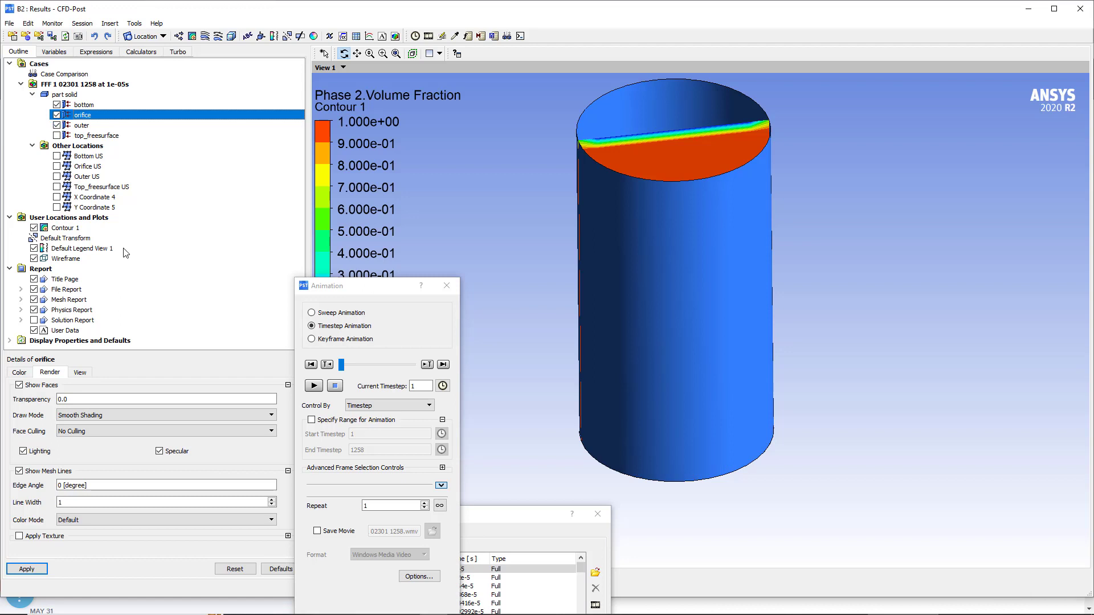
pyautogui.click(80, 126)
pyautogui.click(27, 375)
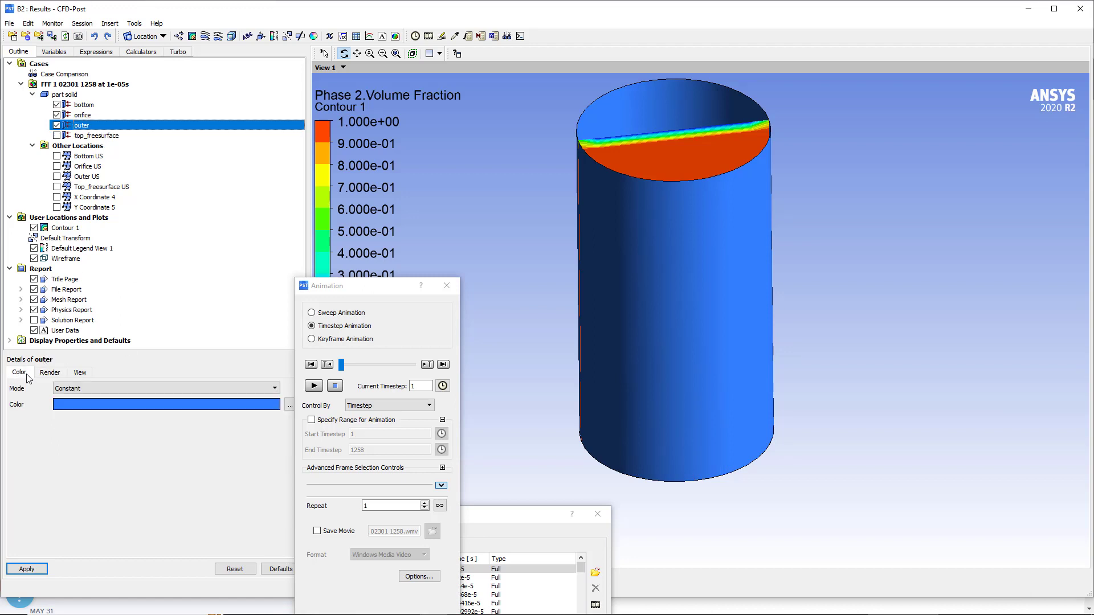
pyautogui.click(75, 405)
pyautogui.click(75, 405)
pyautogui.click(75, 405)
pyautogui.click(75, 405)
pyautogui.click(75, 405)
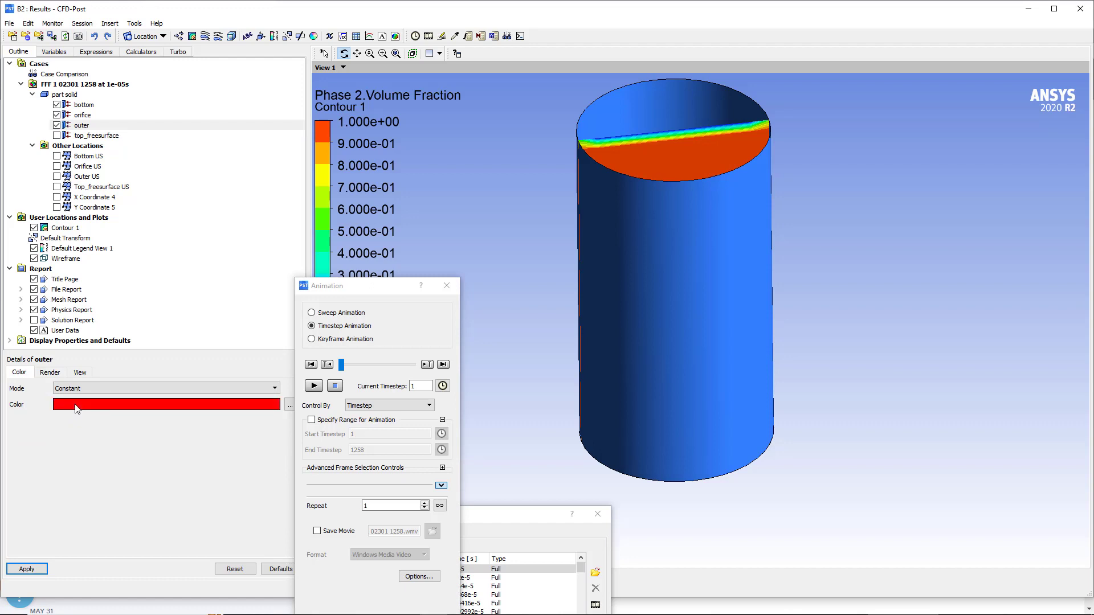
pyautogui.click(75, 405)
pyautogui.click(75, 405)
pyautogui.click(75, 405)
pyautogui.click(75, 405)
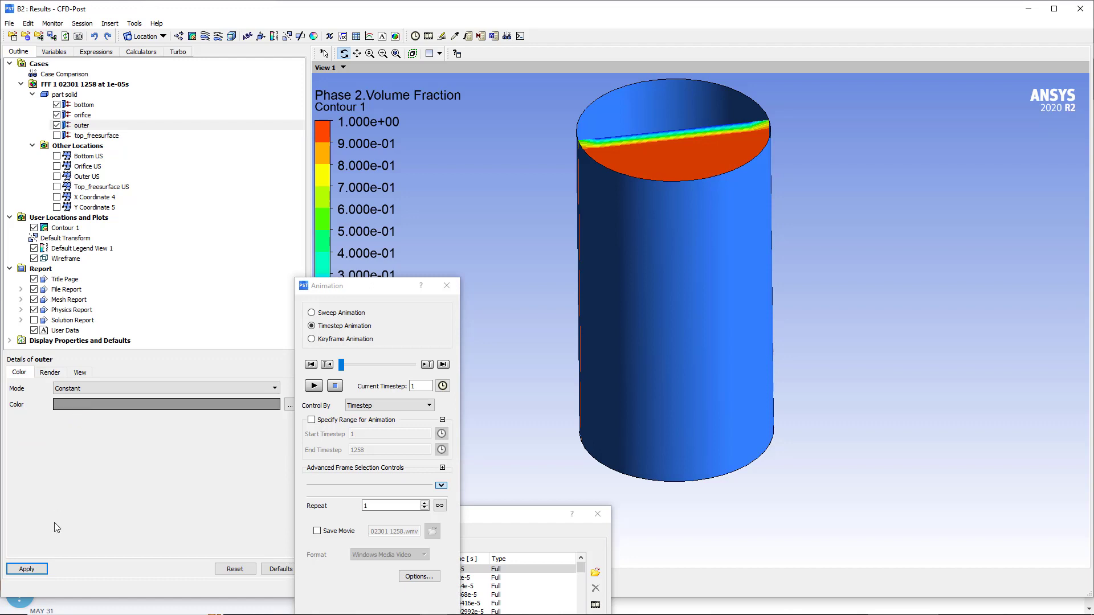
pyautogui.click(28, 568)
# Set the outer boundary's face transparency to 0.745
pyautogui.click(49, 372)
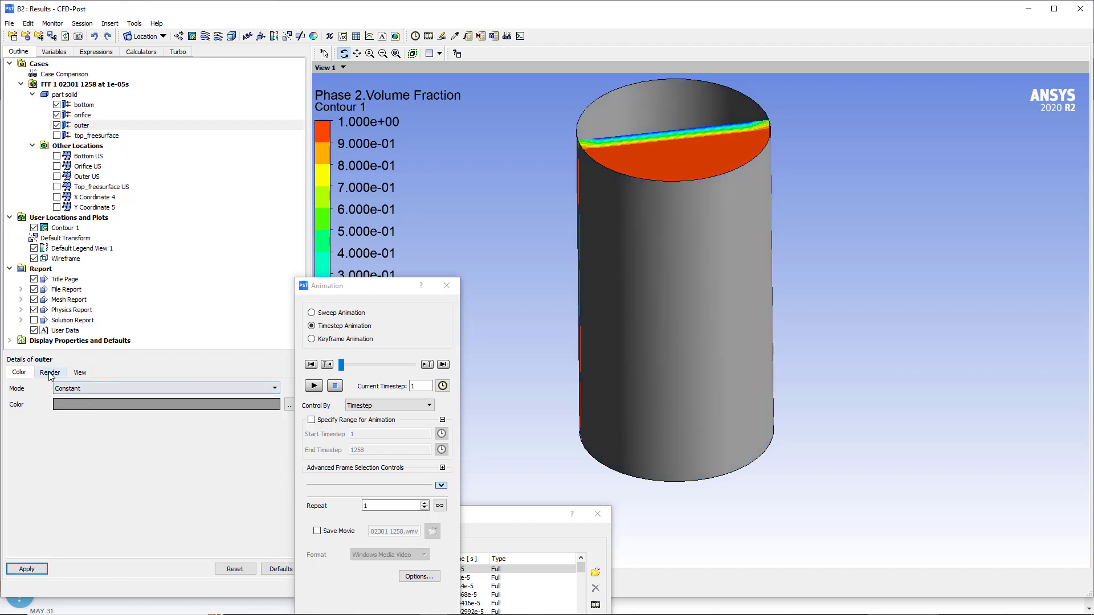
pyautogui.doubleClick(59, 400)
pyautogui.moveTo(60, 404); pyautogui.dragTo(110, 405)
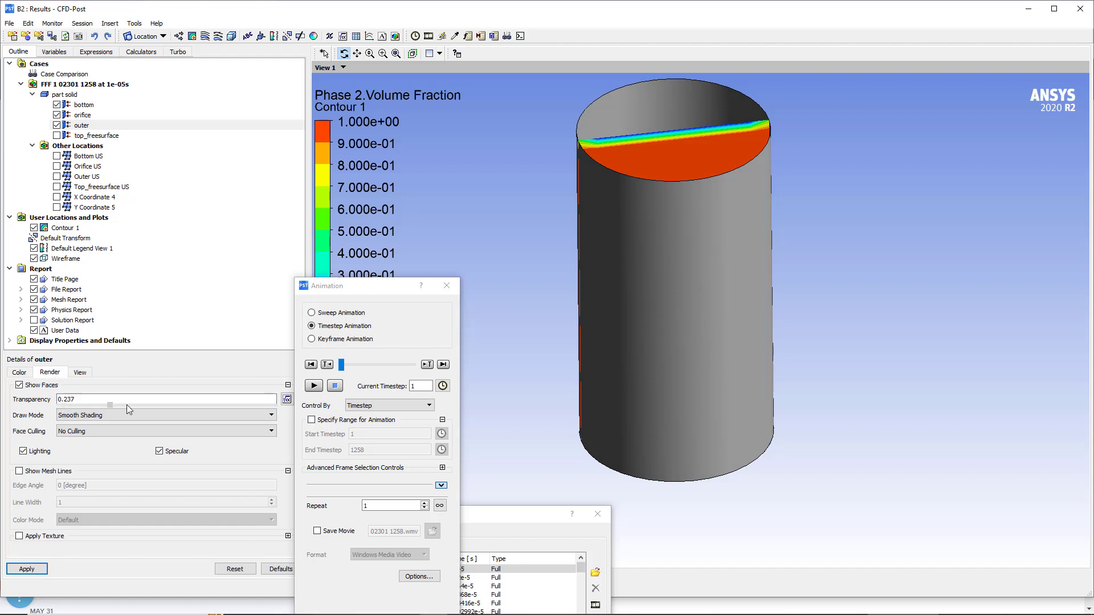
pyautogui.moveTo(219, 405); pyautogui.dragTo(218, 405)
pyautogui.click(27, 568)
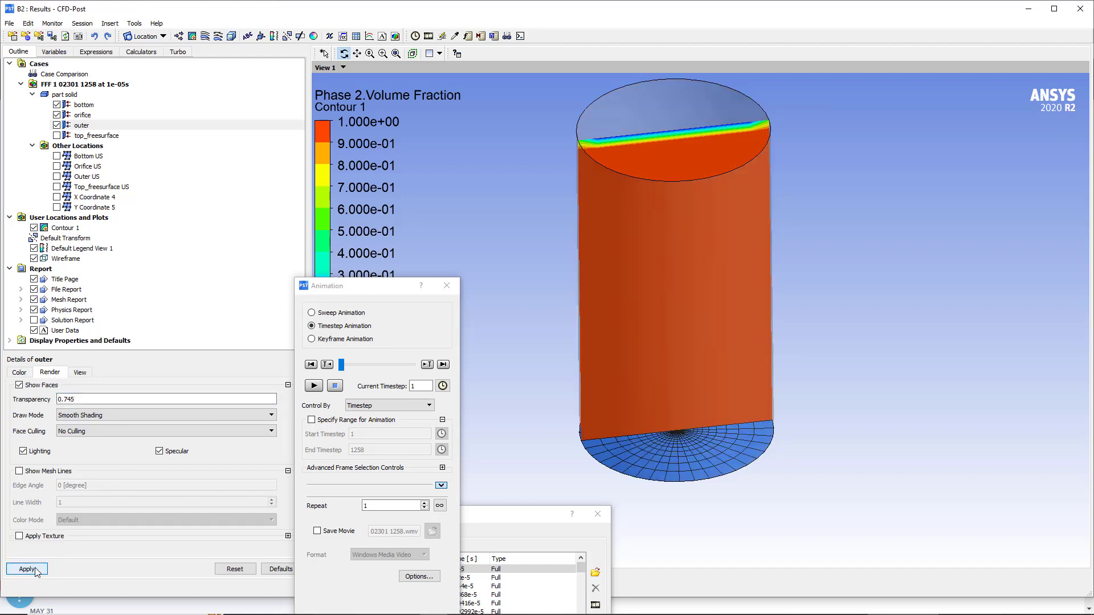
# Display the top_freesurface boundary of the tank
pyautogui.moveTo(706, 340); pyautogui.dragTo(727, 297)
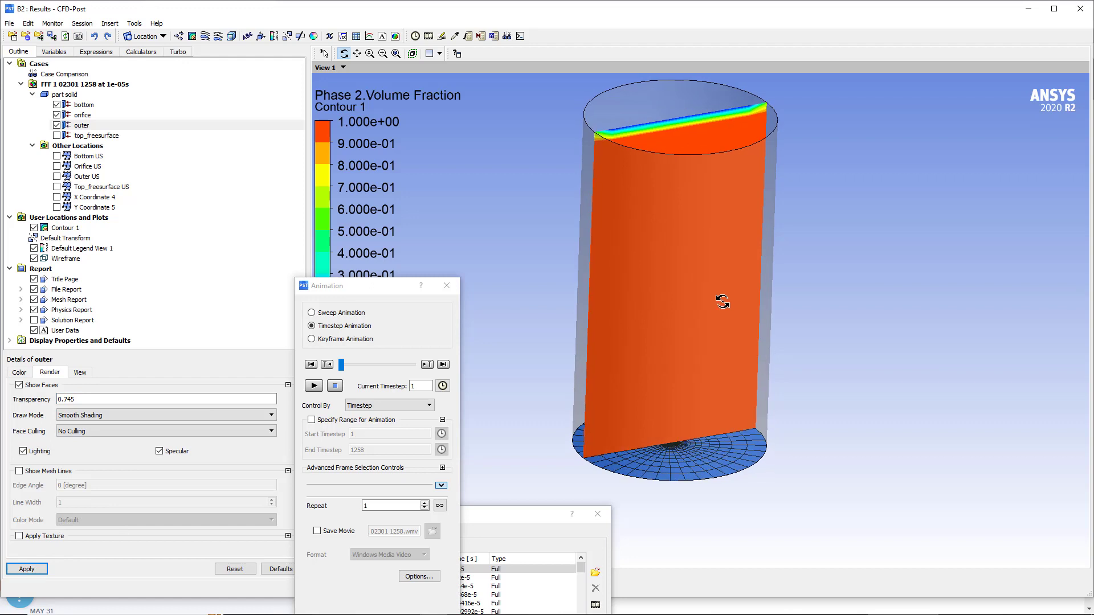
pyautogui.moveTo(651, 252); pyautogui.dragTo(642, 275)
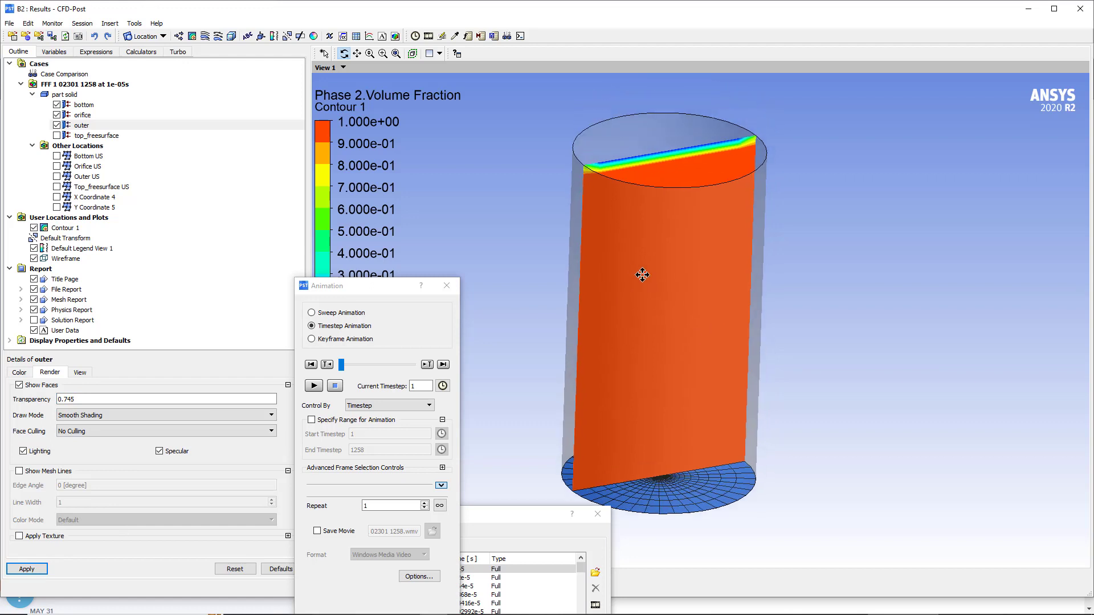
pyautogui.click(57, 136)
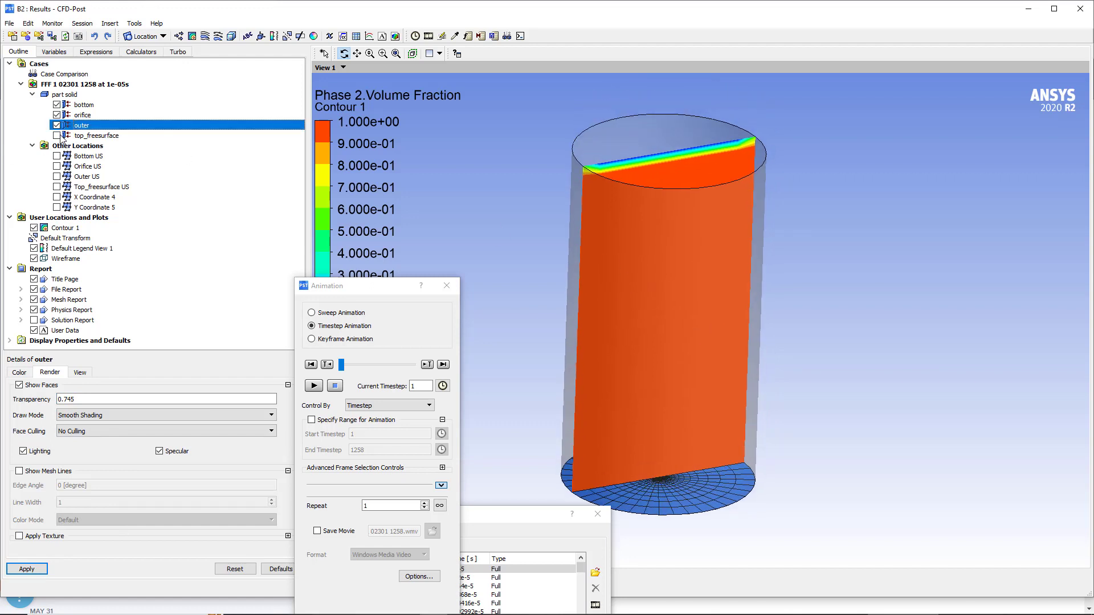
# Set the outer boundary's constant color to blue
pyautogui.click(20, 373)
pyautogui.click(74, 400)
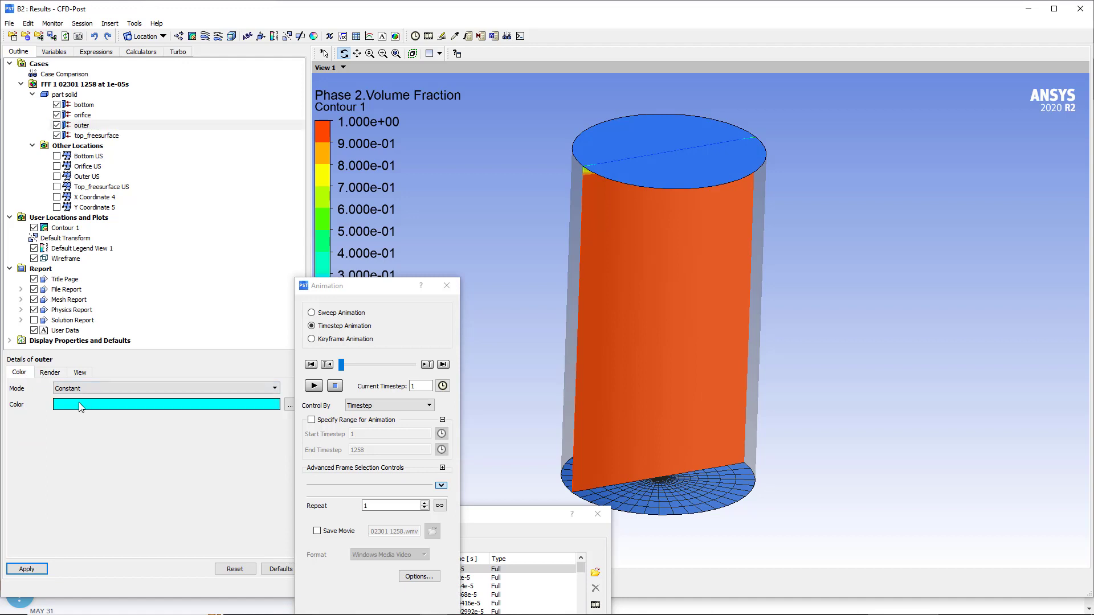
pyautogui.click(78, 402)
pyautogui.click(27, 569)
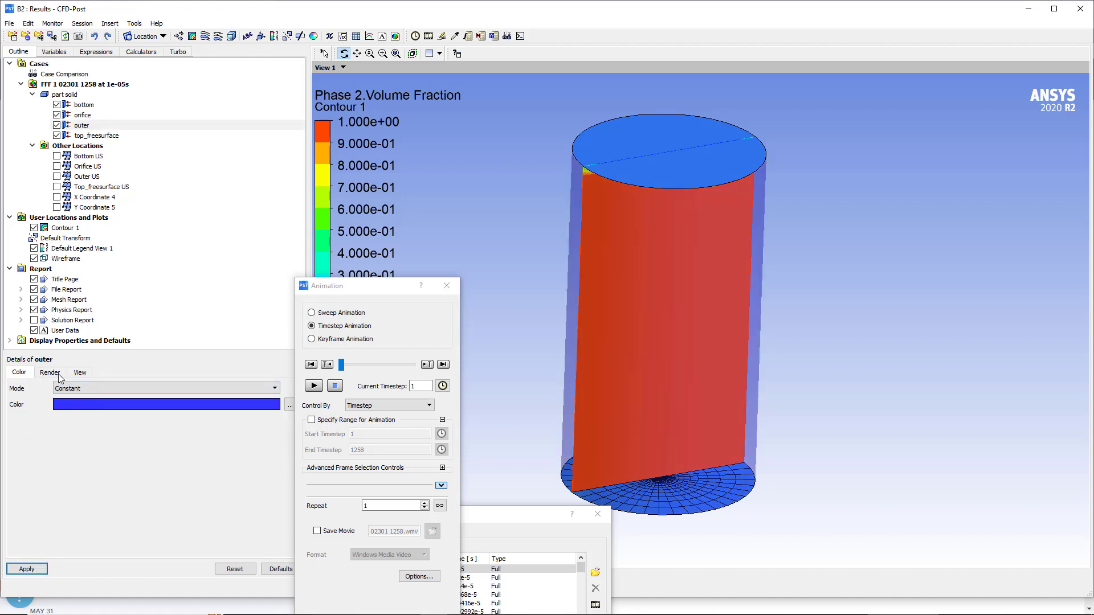
# Try mesh lines on the outer boundary, and return it to faces without mesh lines
pyautogui.click(56, 374)
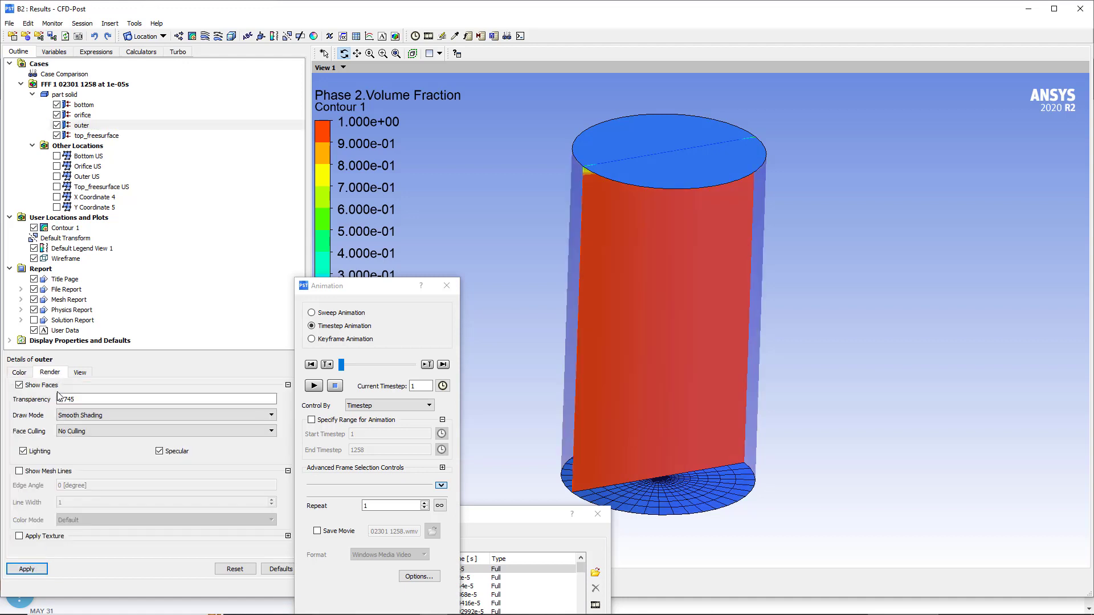
pyautogui.click(27, 569)
pyautogui.moveTo(566, 244); pyautogui.dragTo(465, 283)
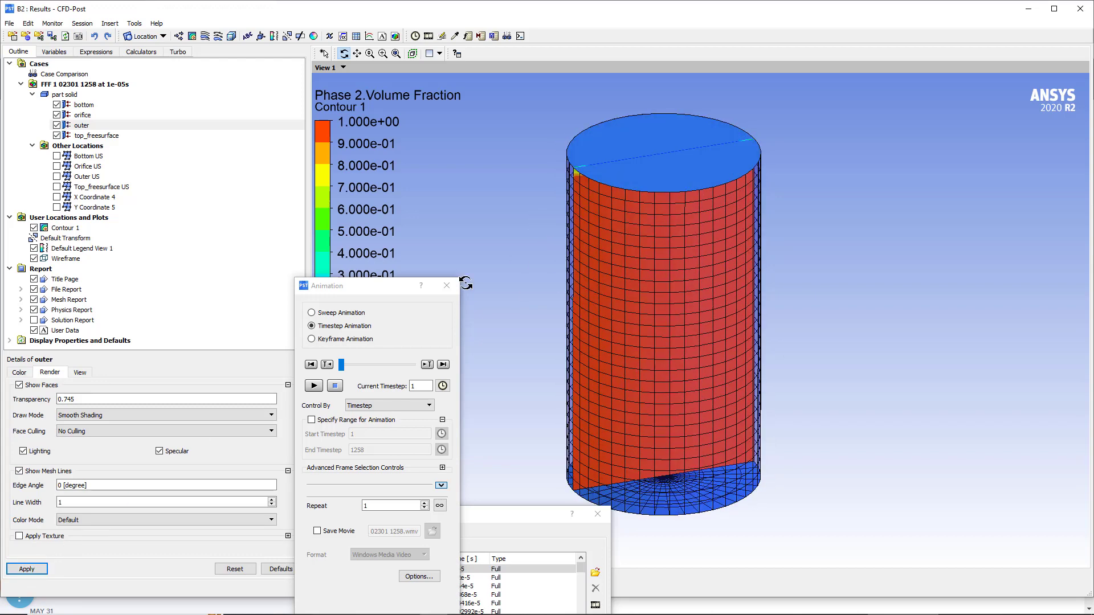
pyautogui.click(18, 385)
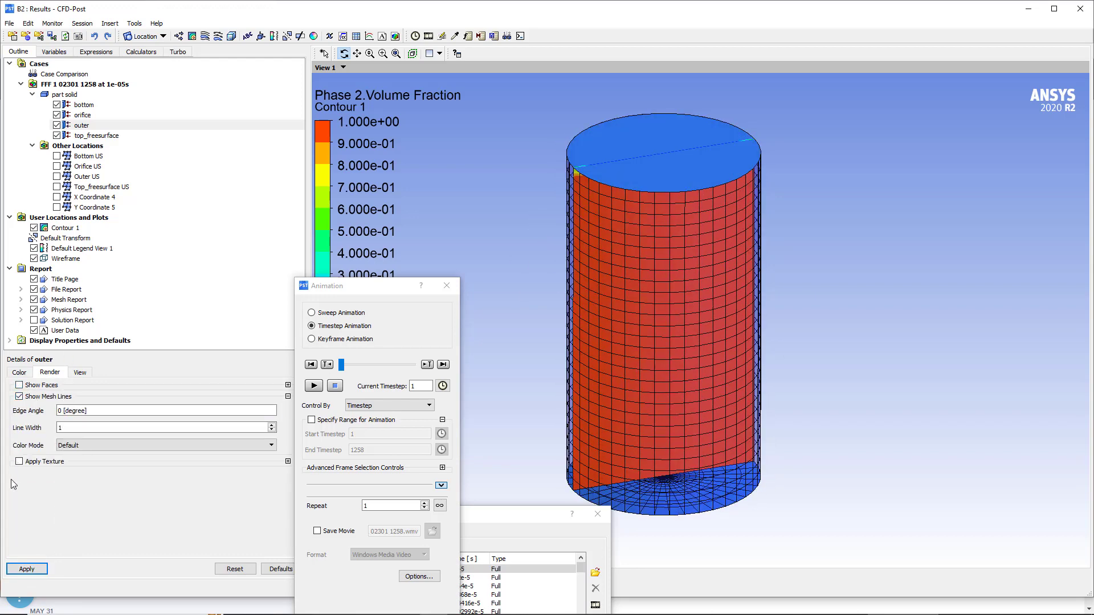
pyautogui.click(36, 396)
pyautogui.click(18, 385)
pyautogui.click(30, 569)
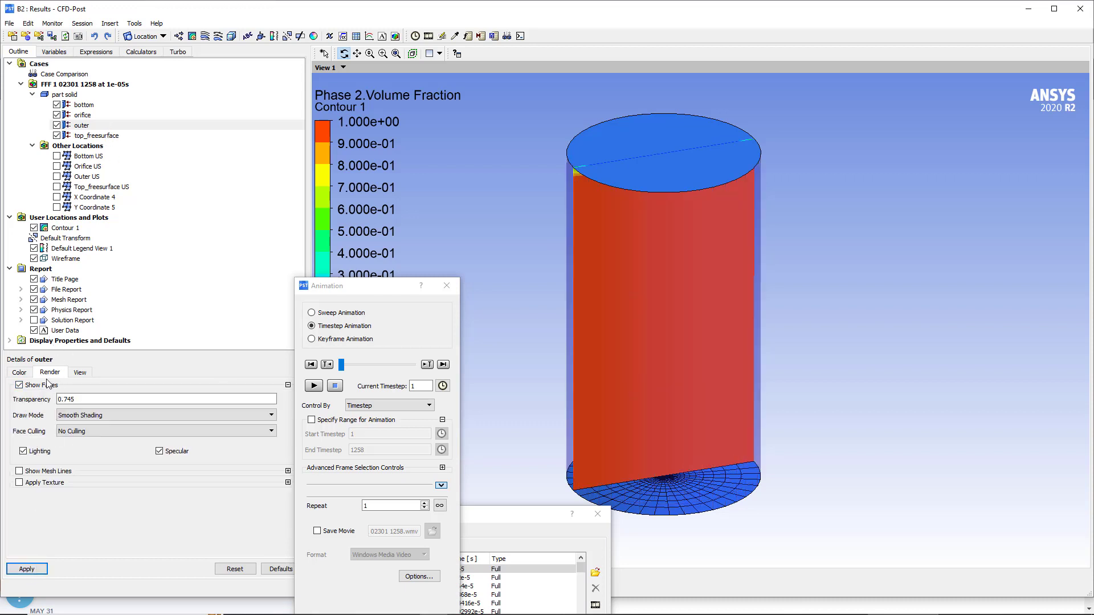
# Set the outer boundary's constant color back to grey
pyautogui.click(29, 375)
pyautogui.click(76, 402)
pyautogui.click(76, 402)
pyautogui.click(77, 402)
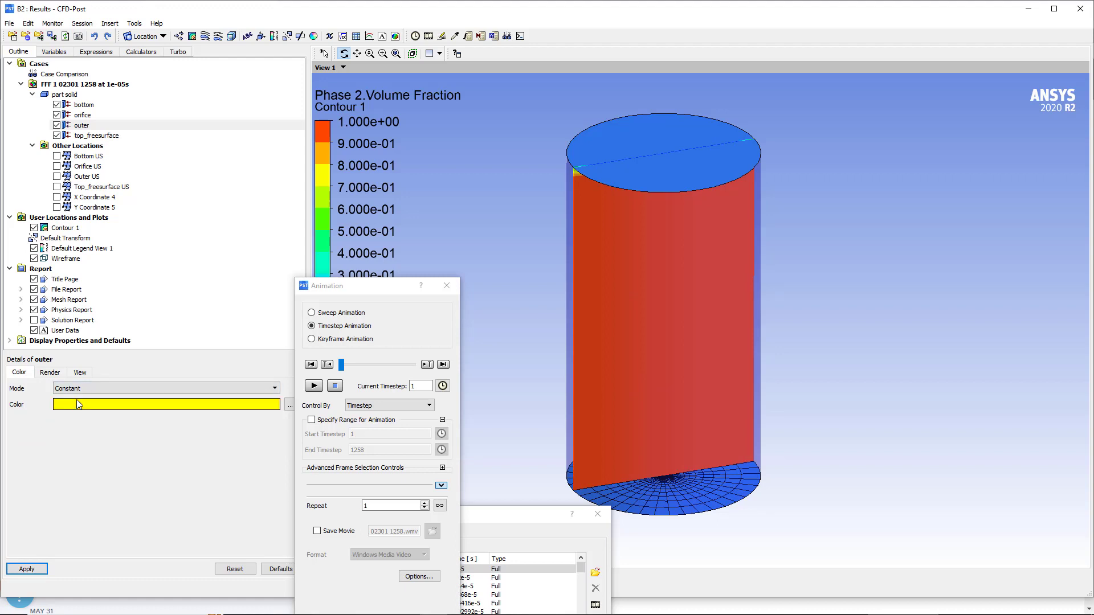
pyautogui.click(76, 403)
pyautogui.click(73, 408)
pyautogui.click(29, 569)
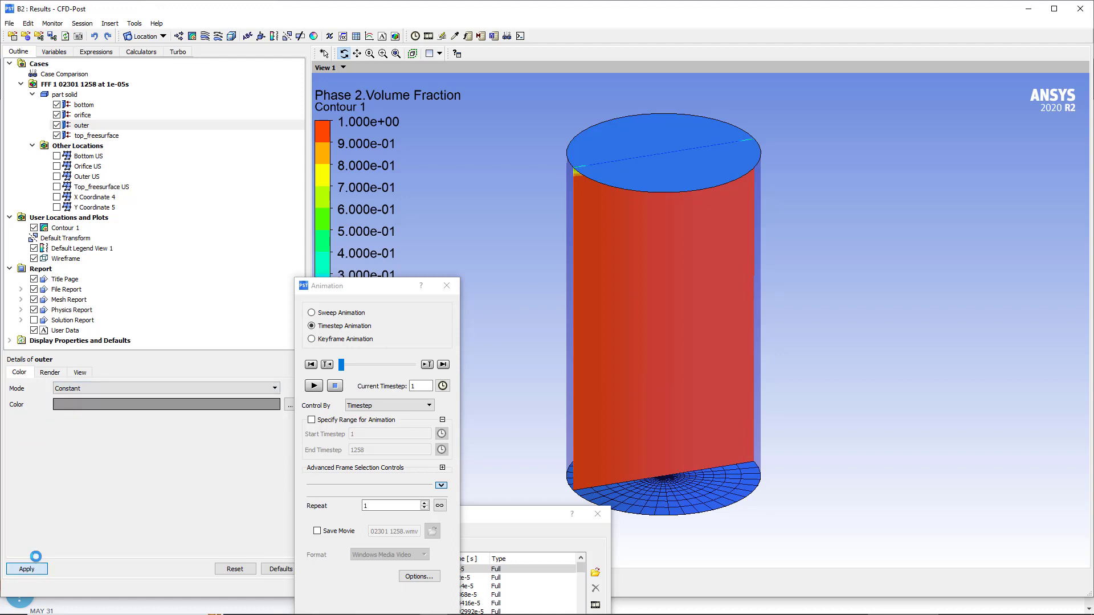
# Hide the faces of the top_freesurface boundary and show its mesh lines instead
pyautogui.click(92, 137)
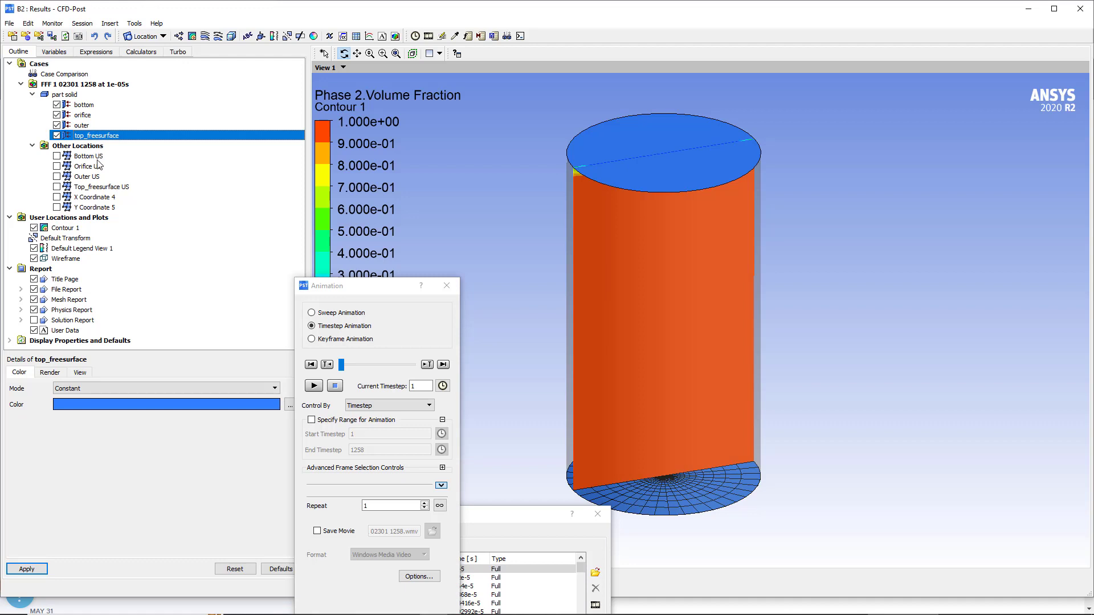
pyautogui.click(57, 377)
pyautogui.click(20, 385)
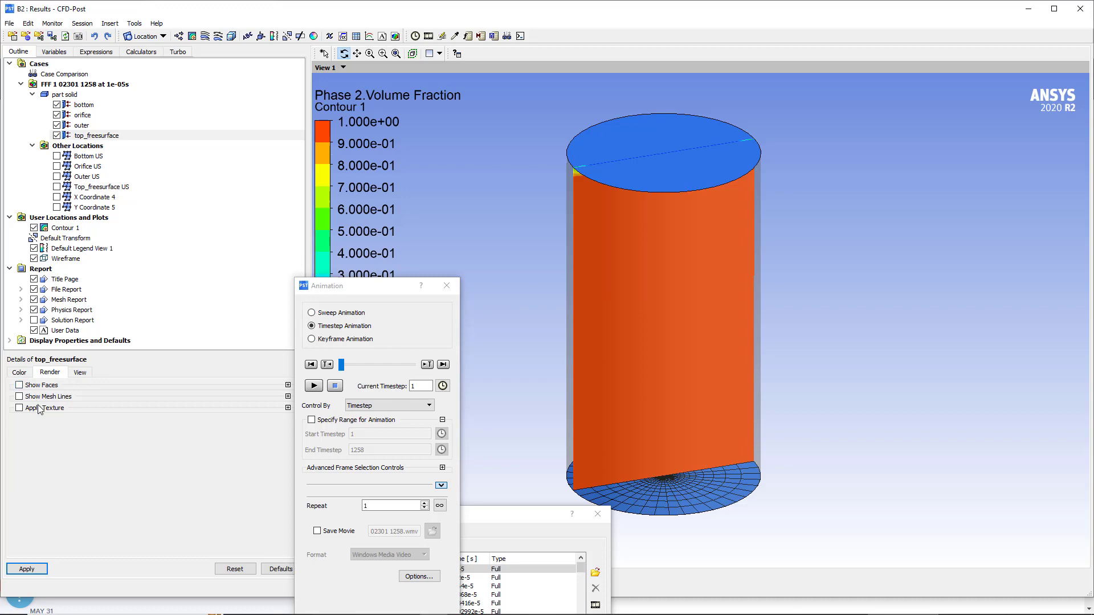
pyautogui.click(19, 396)
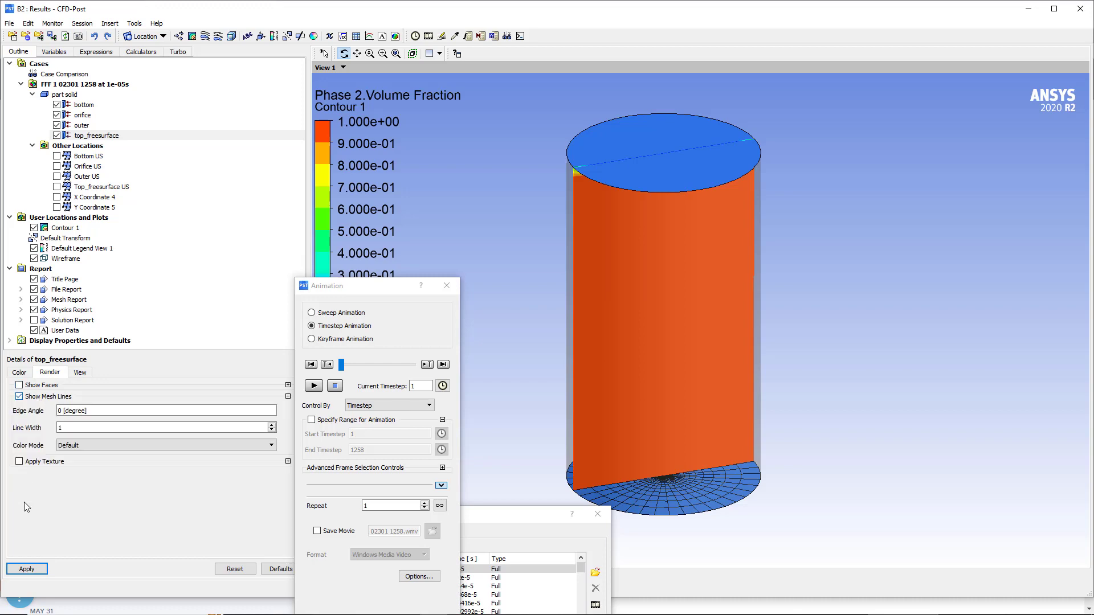
pyautogui.click(23, 570)
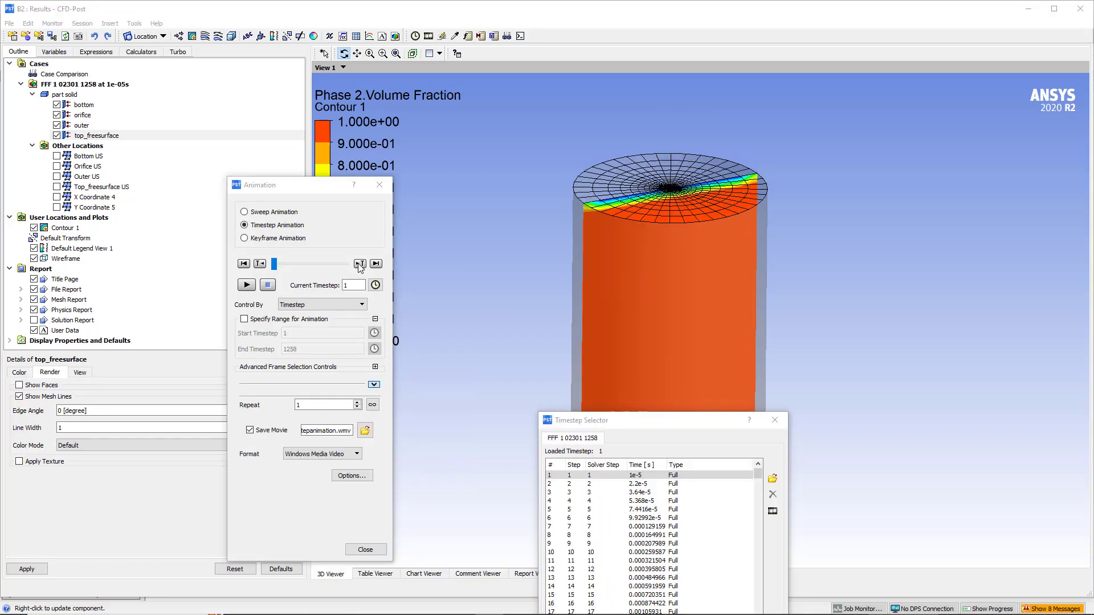
# Review the control choices for the timestep animation, Timestep and Time
pyautogui.click(358, 263)
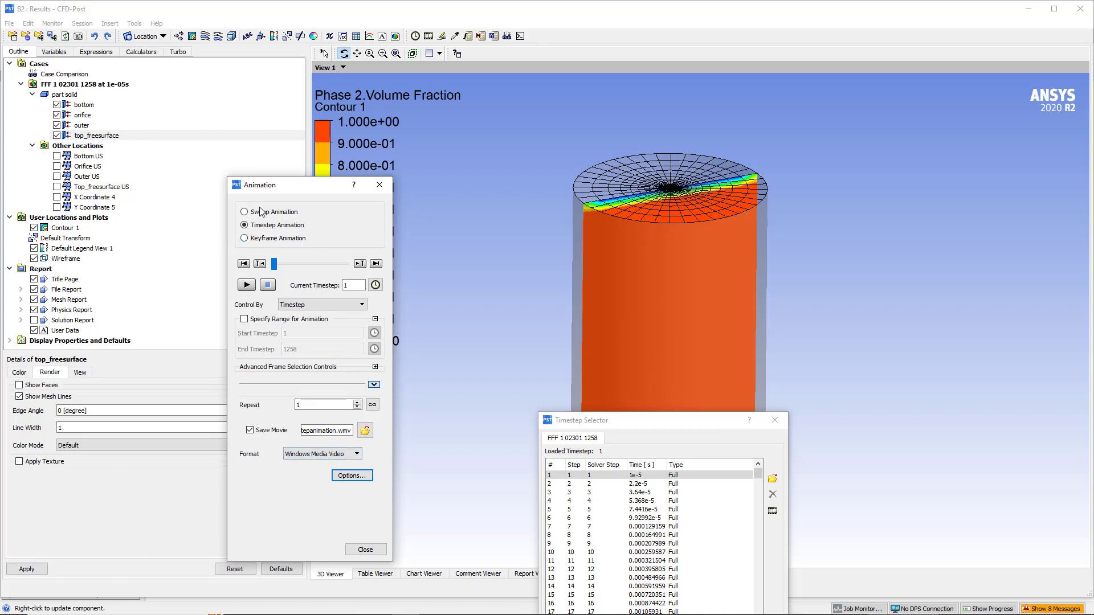
pyautogui.moveTo(291, 188); pyautogui.dragTo(603, 137)
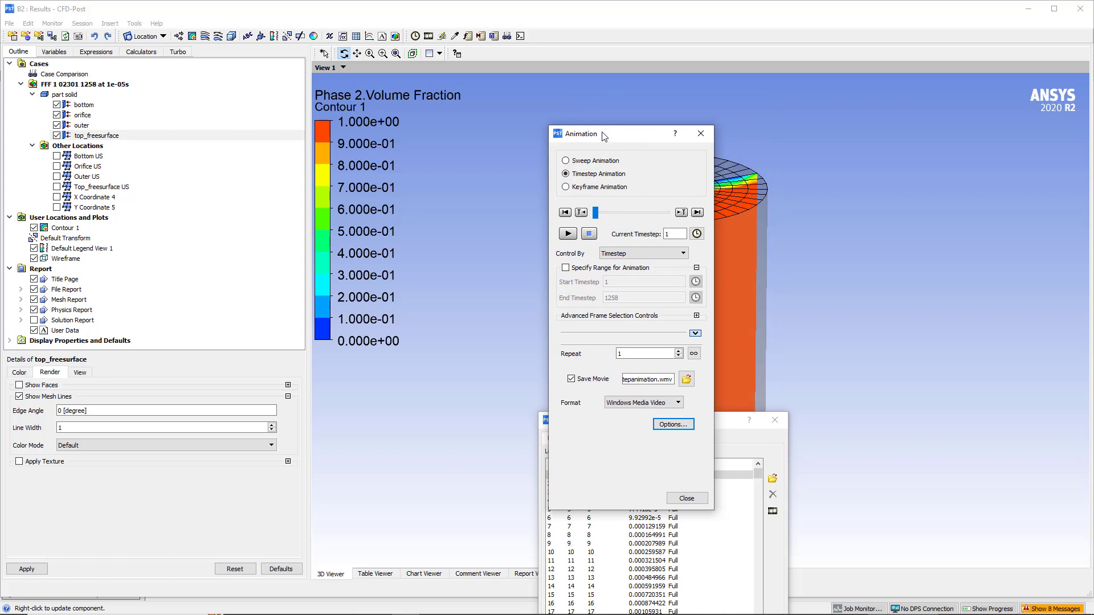
pyautogui.click(634, 255)
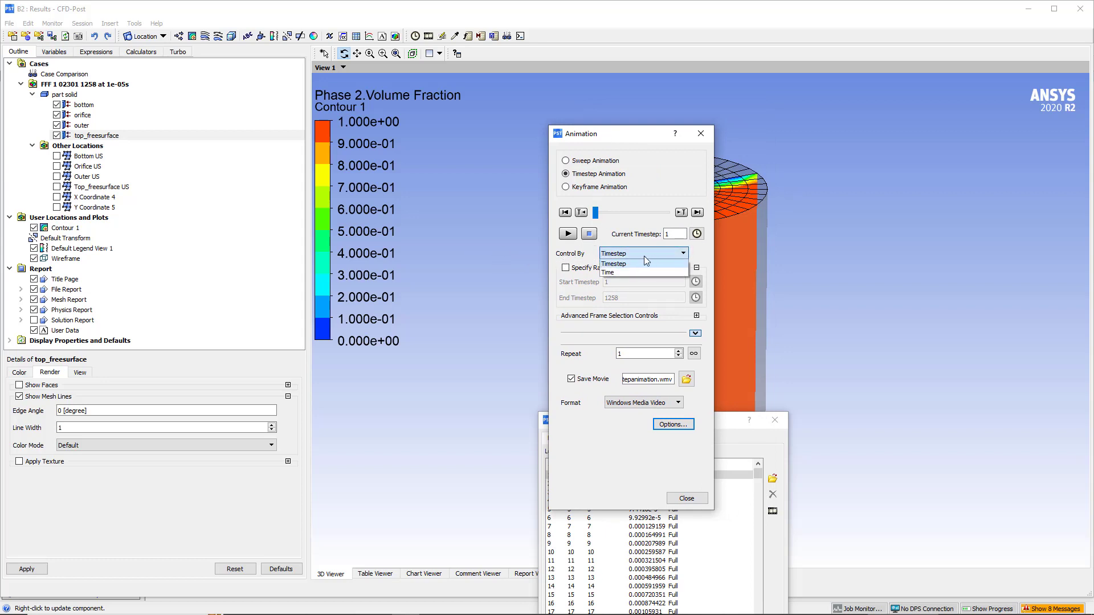
pyautogui.click(577, 250)
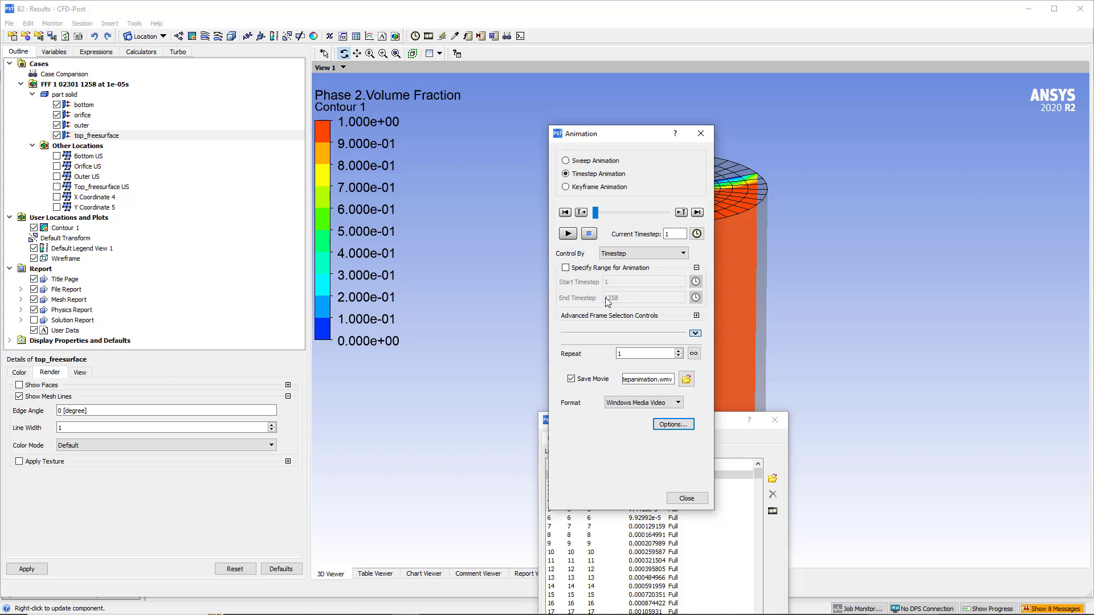
# Leave movie saving enabled and move the Animation and Timestep Selector dialogs clear of the tank model
pyautogui.click(573, 379)
pyautogui.click(571, 380)
pyautogui.moveTo(629, 139); pyautogui.dragTo(410, 146)
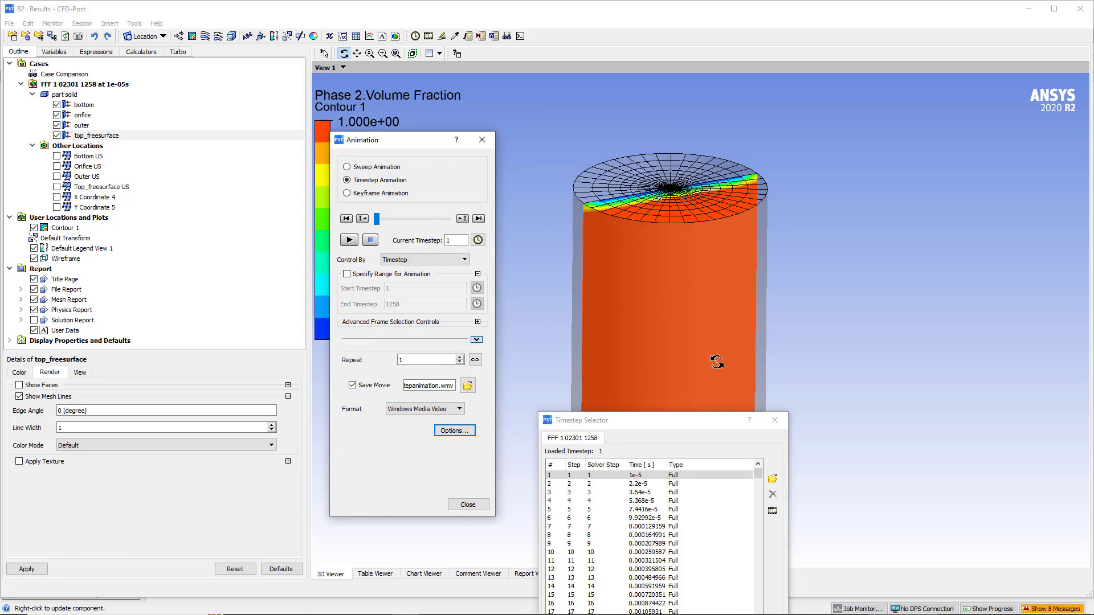
pyautogui.moveTo(670, 420); pyautogui.dragTo(1003, 270)
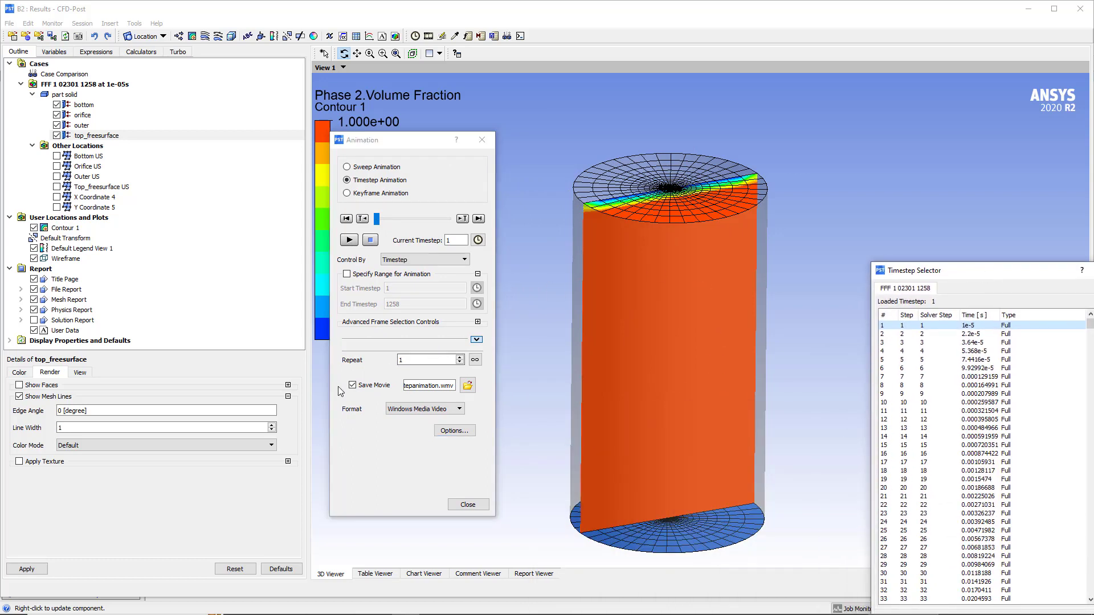
# Set the movie to save as Timestepanimation.wmv in the folder D:\Tank_Empty_VOF_files\user_files
pyautogui.click(436, 385)
pyautogui.click(467, 386)
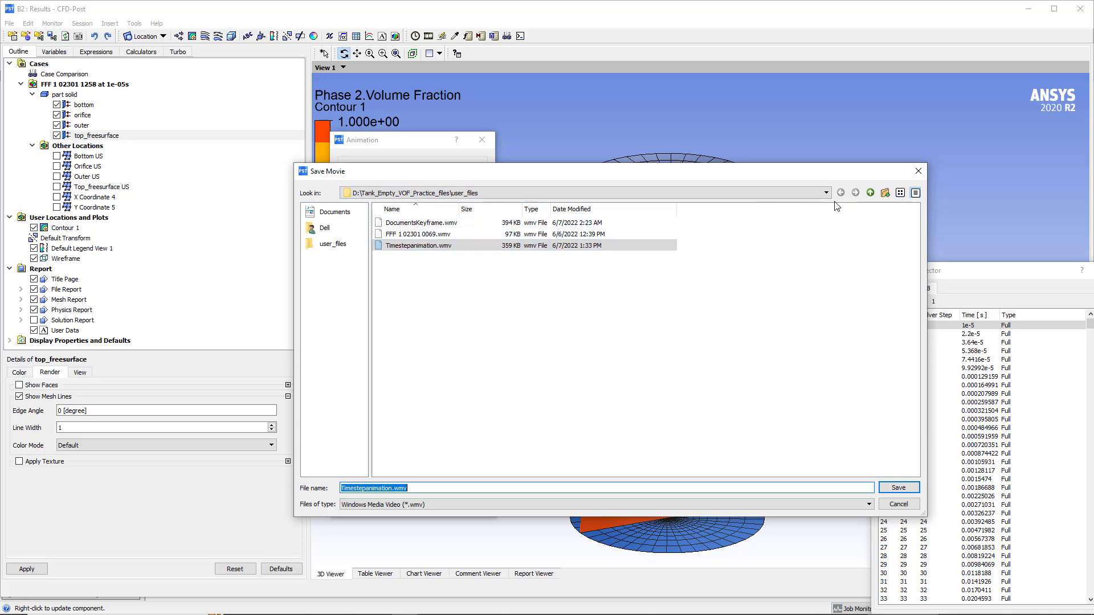
pyautogui.click(870, 194)
pyautogui.click(870, 194)
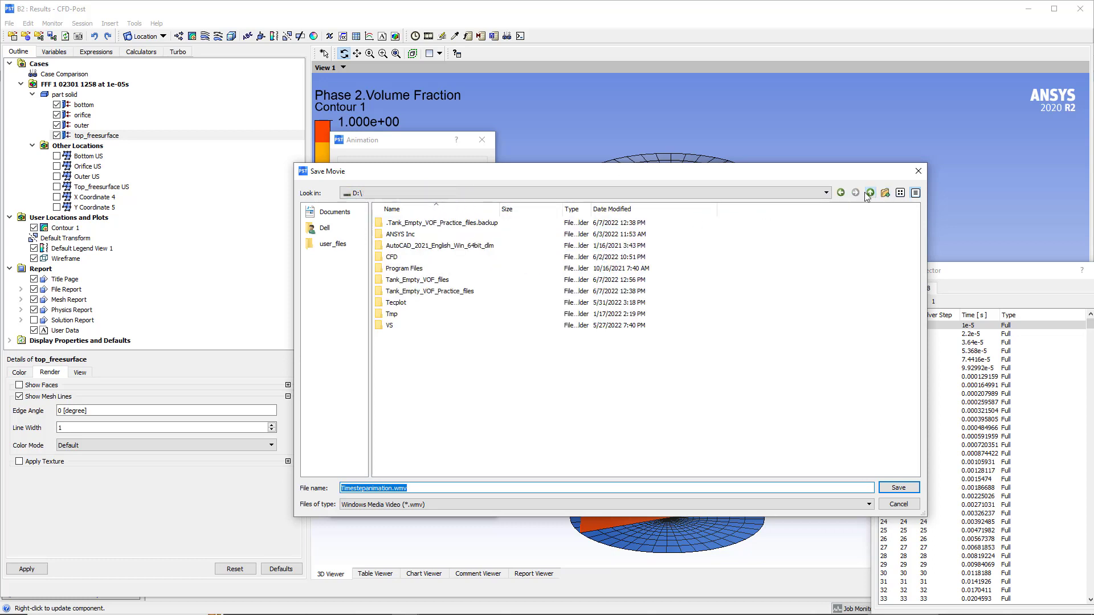
pyautogui.doubleClick(404, 280)
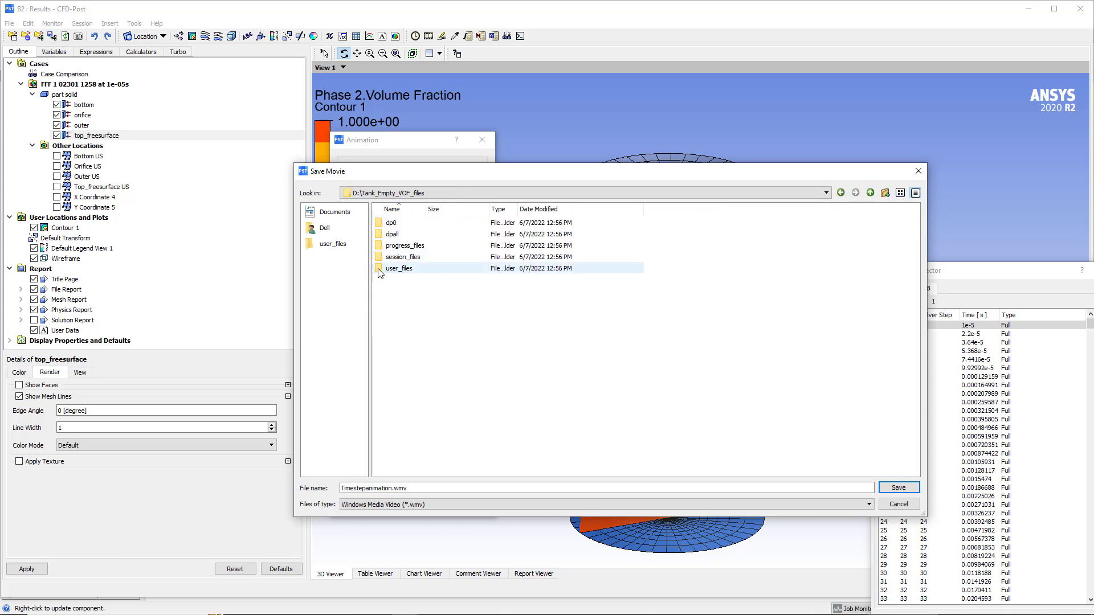
pyautogui.doubleClick(405, 269)
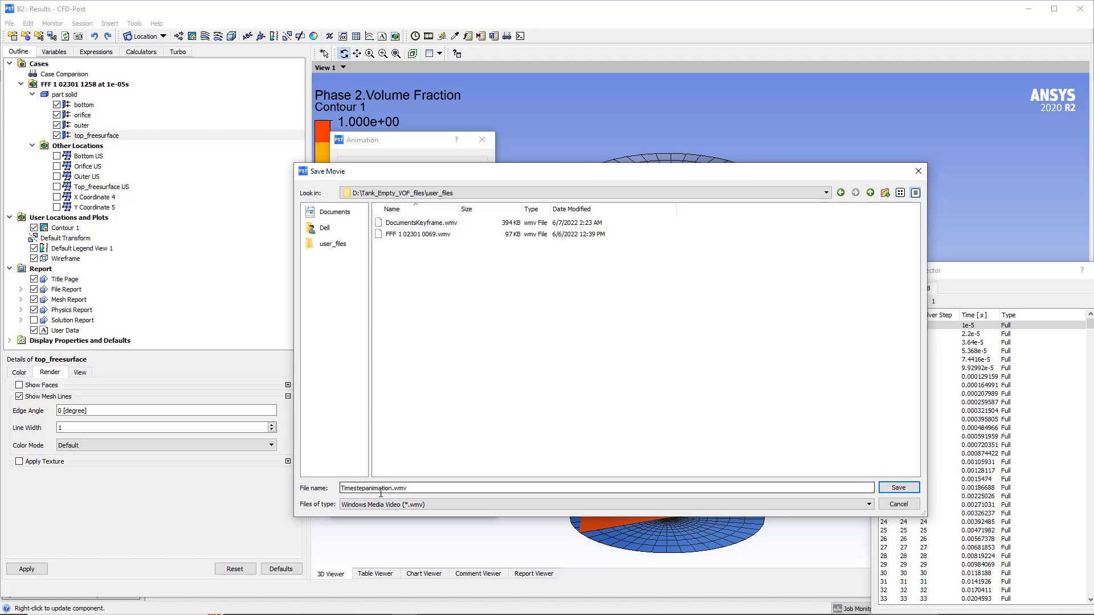
pyautogui.click(898, 488)
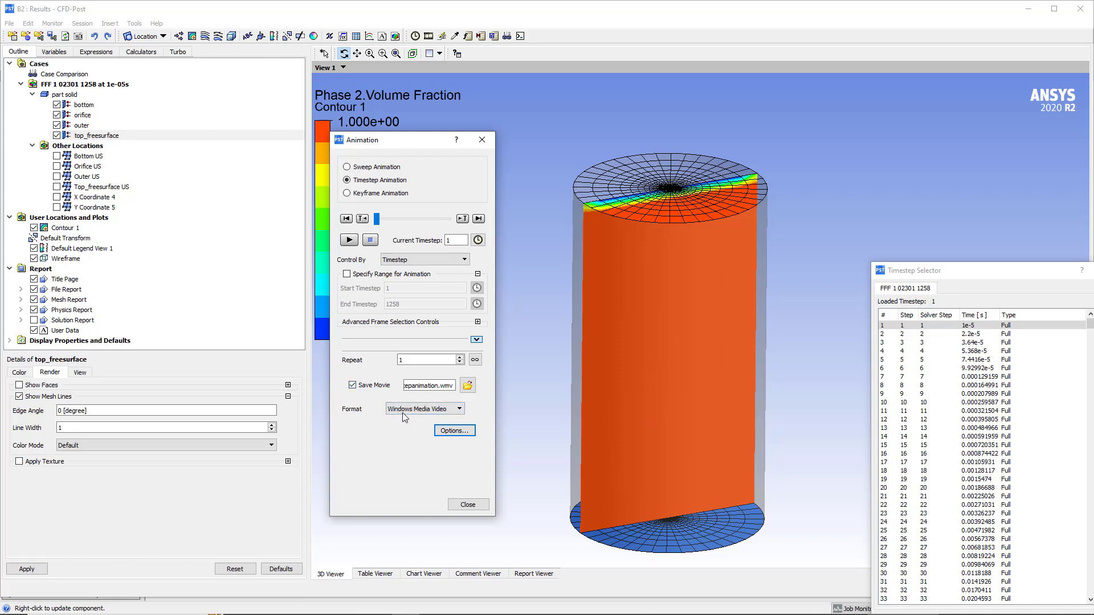
# Set the movie format to AVI and toggle the endless repeat option on and back off
pyautogui.click(430, 410)
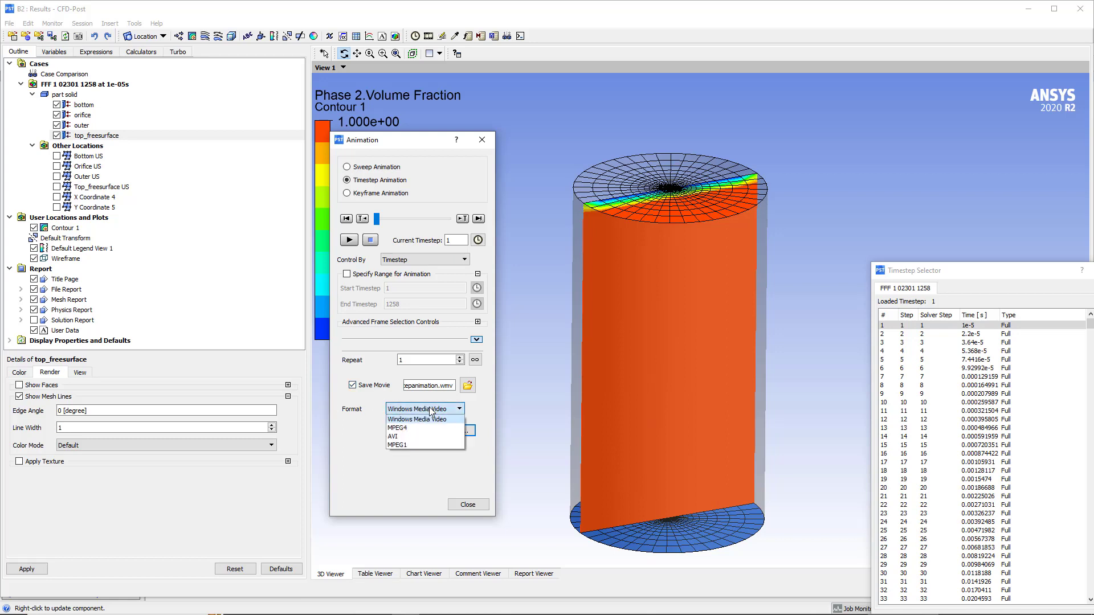
pyautogui.click(400, 436)
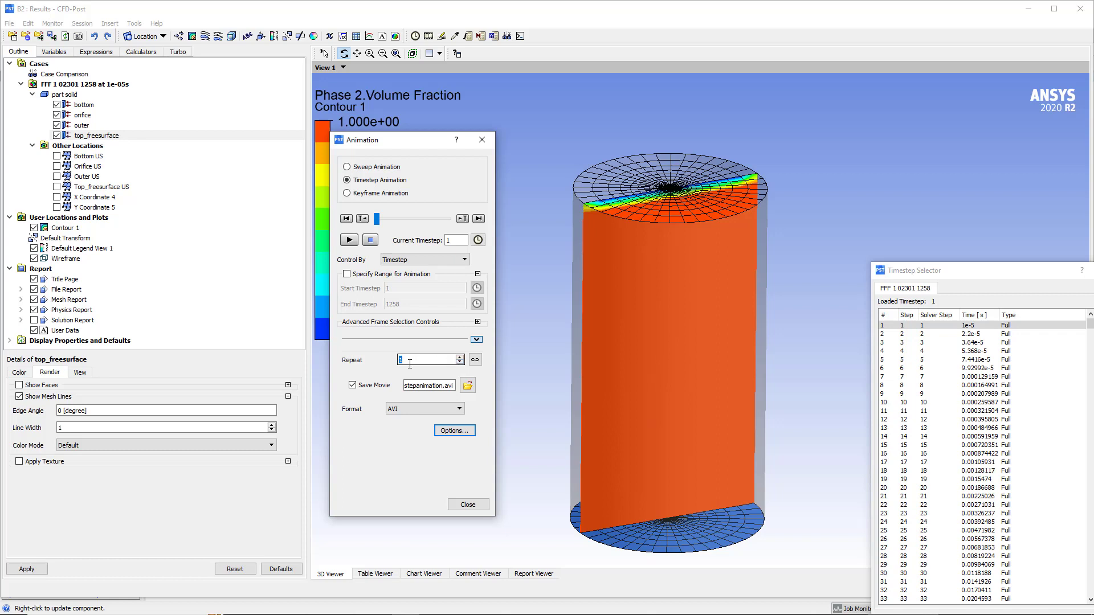
pyautogui.click(475, 360)
pyautogui.click(475, 360)
# Set the image size to HD Video 1080p in the animation options, after trying Custom
pyautogui.click(441, 431)
pyautogui.moveTo(558, 178); pyautogui.dragTo(410, 201)
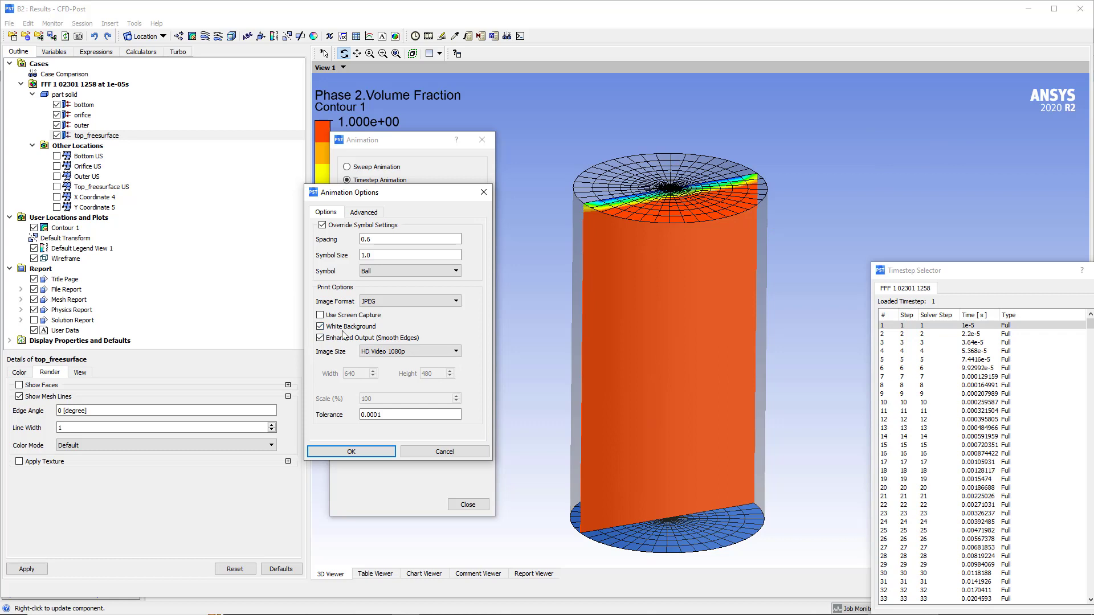
pyautogui.click(387, 353)
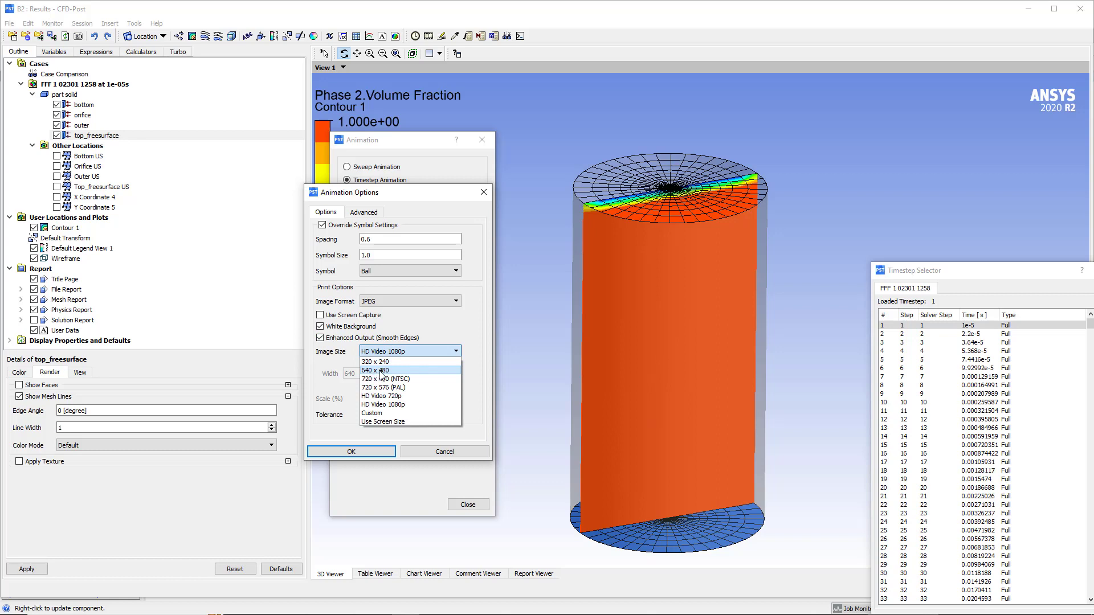
pyautogui.click(403, 406)
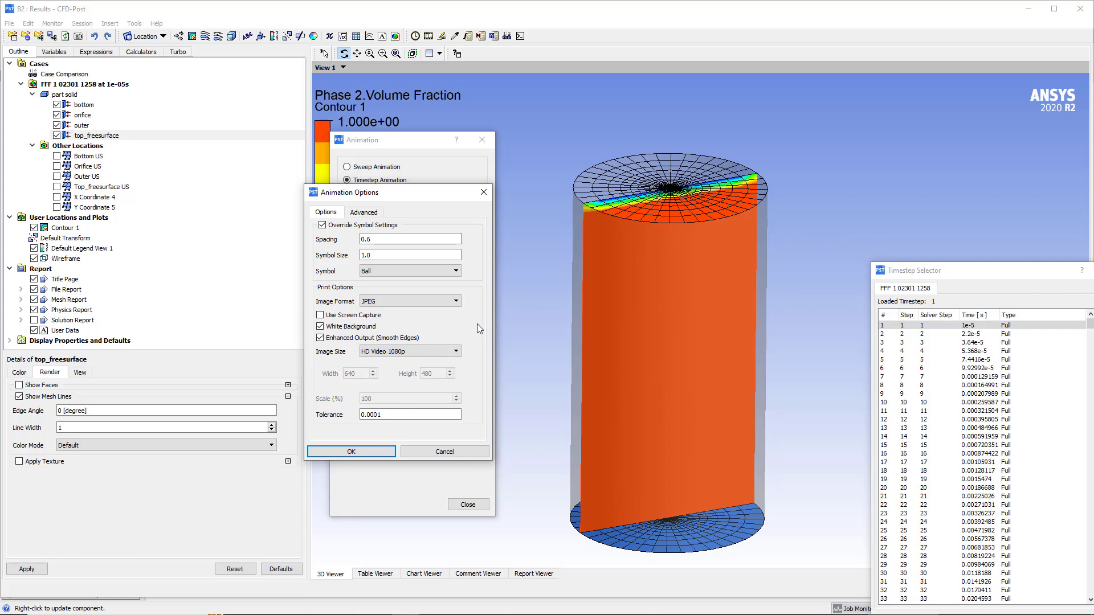
pyautogui.click(433, 352)
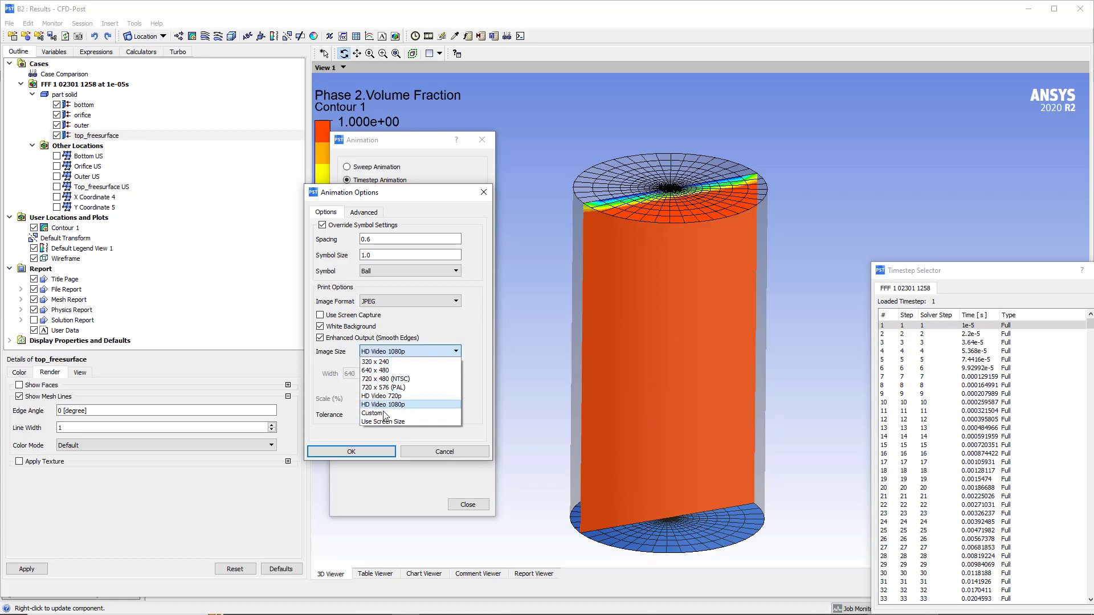
pyautogui.click(385, 413)
pyautogui.click(431, 351)
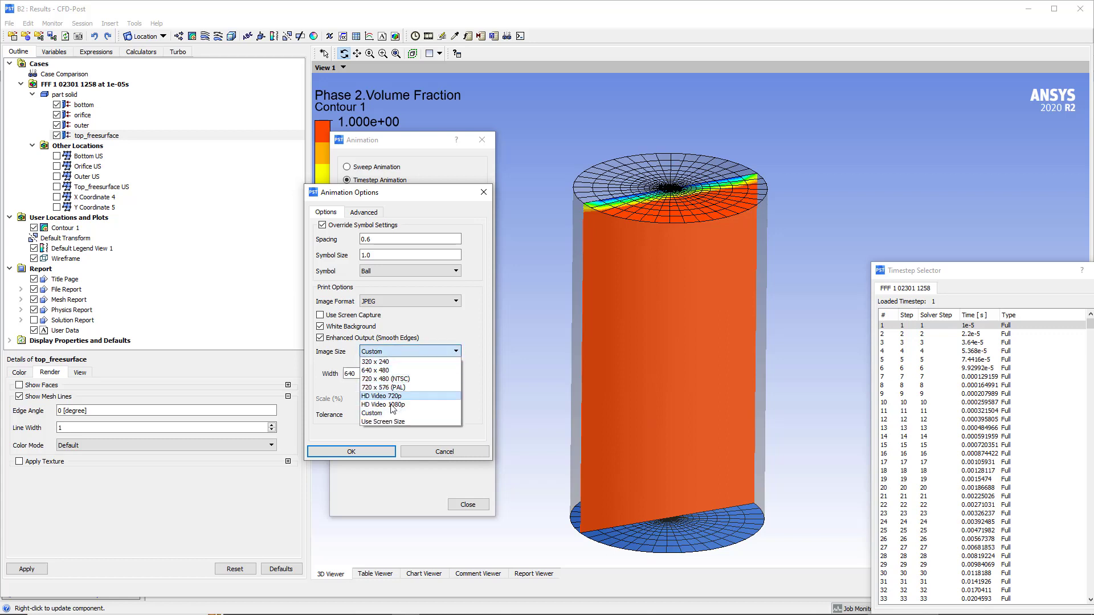
pyautogui.click(392, 405)
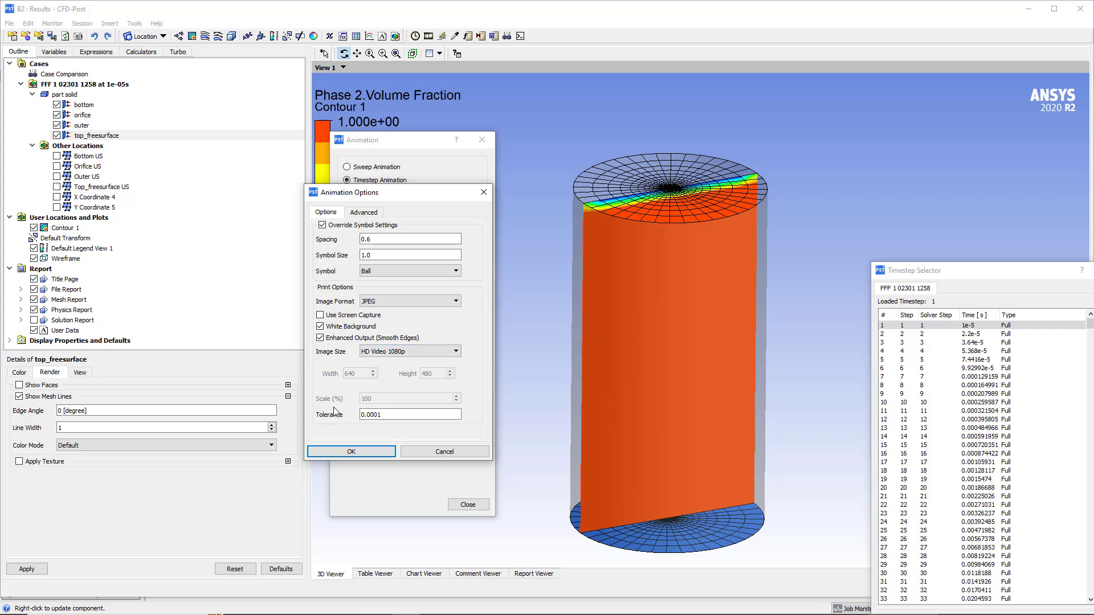
# Set the movie's frame rate to 60 and its quality to High in the advanced animation options, and accept them
pyautogui.click(363, 213)
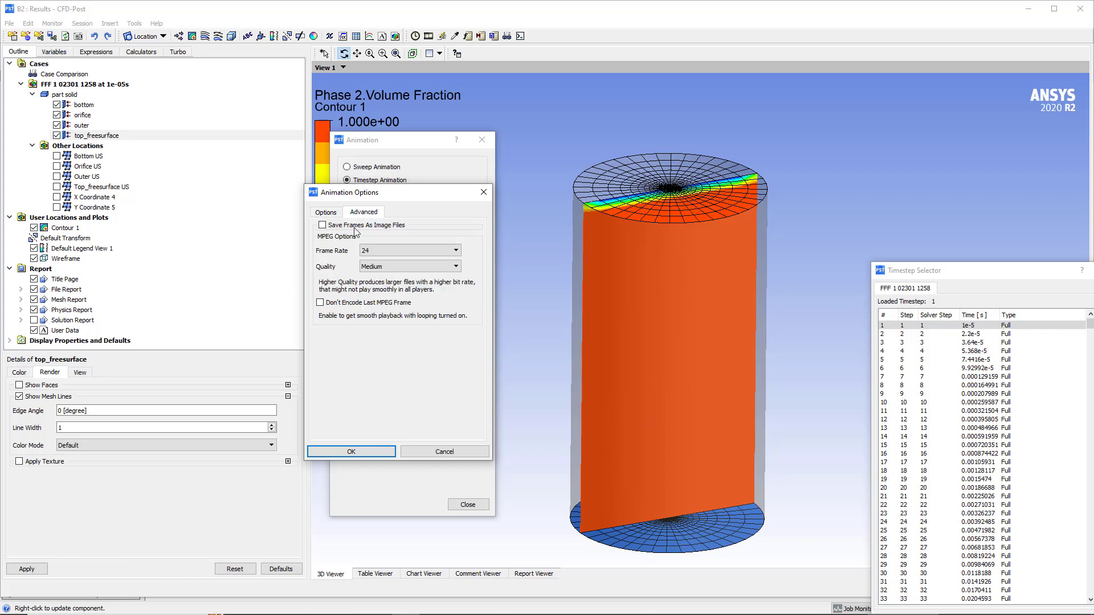
pyautogui.click(390, 250)
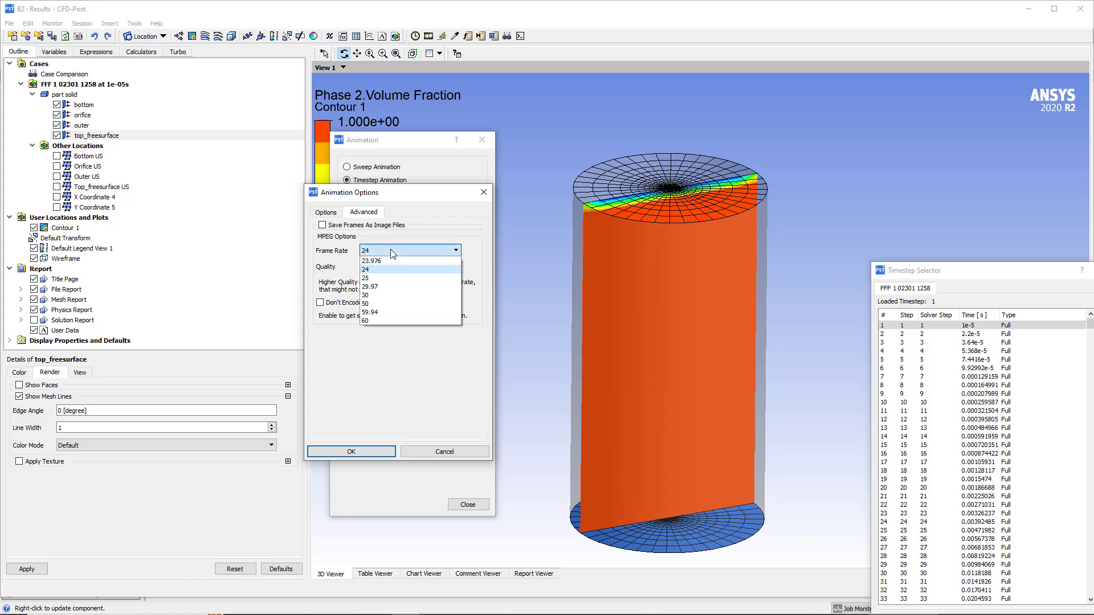
pyautogui.click(368, 321)
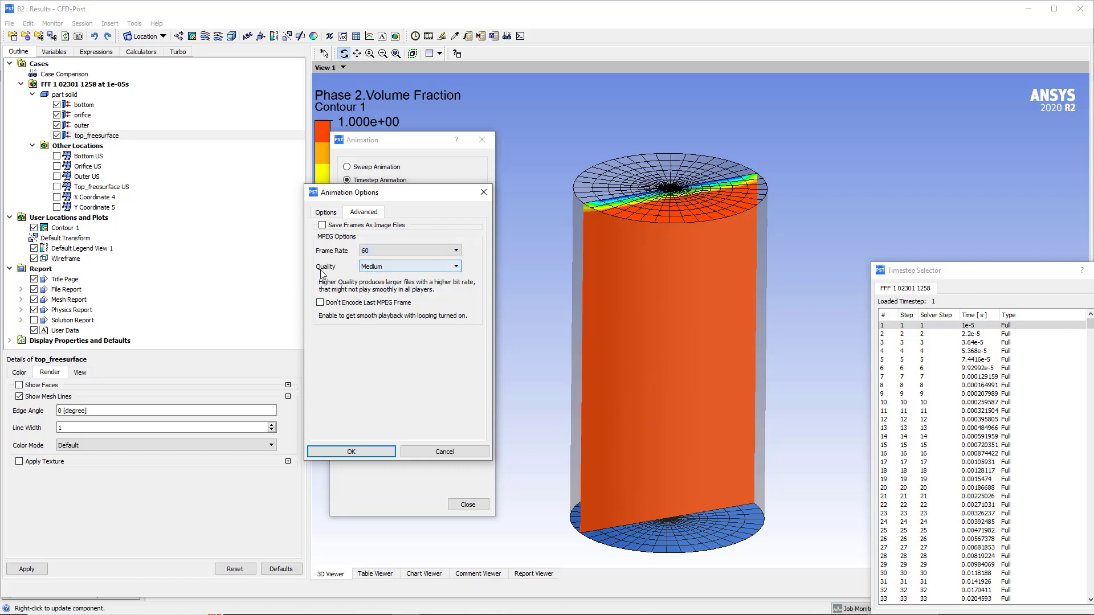
pyautogui.click(408, 272)
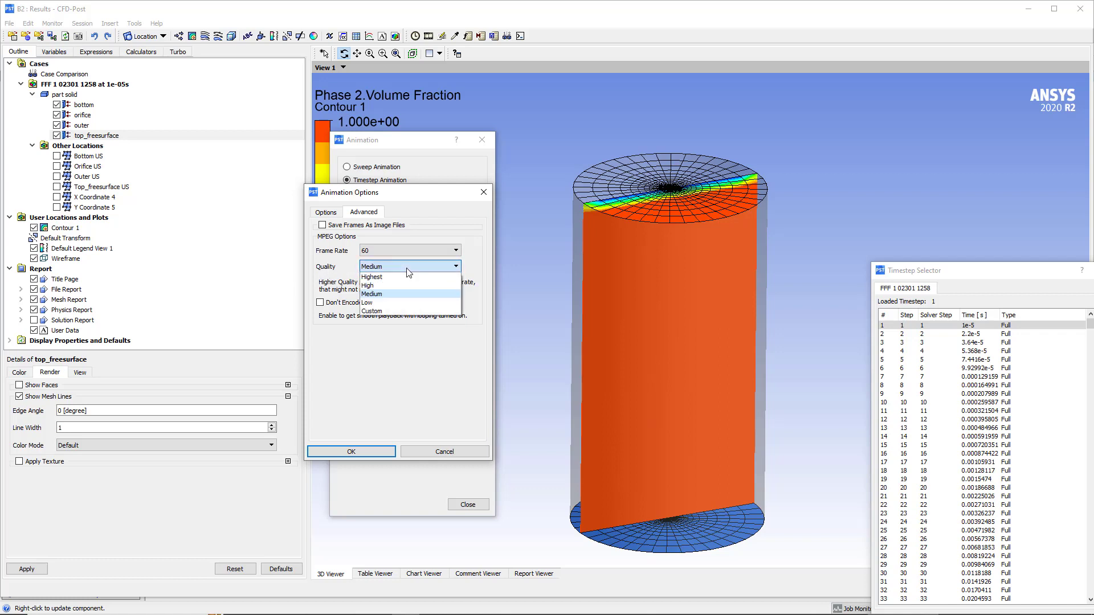
pyautogui.click(381, 286)
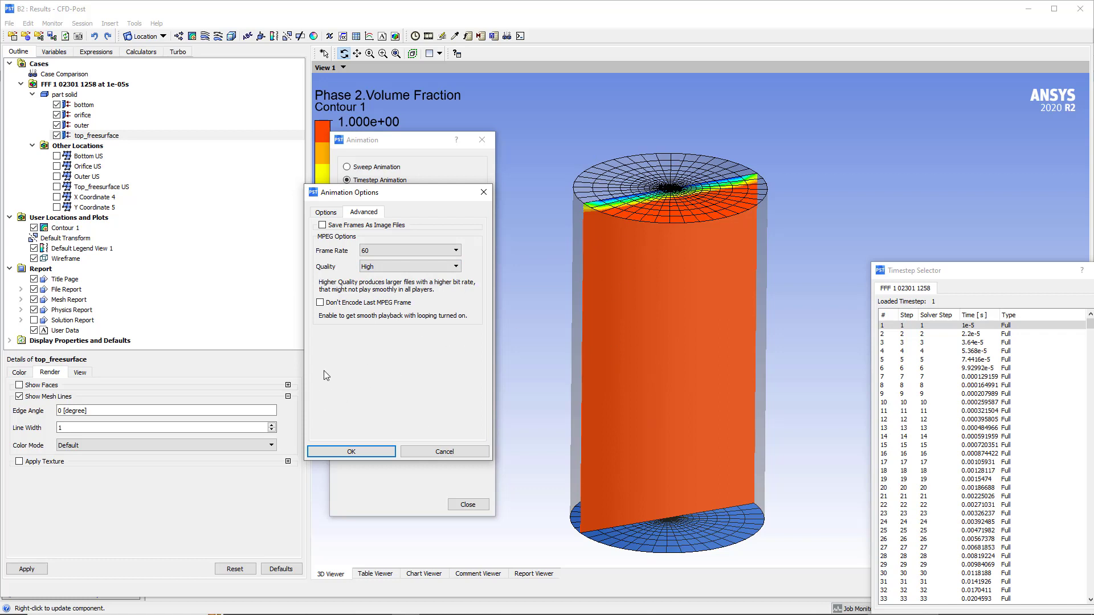
pyautogui.click(371, 453)
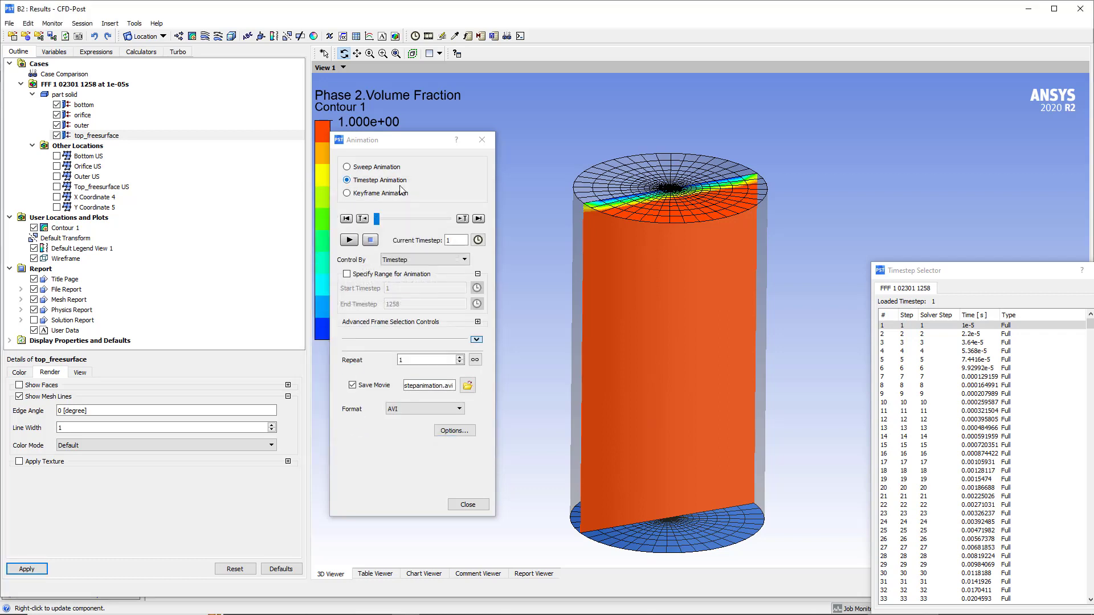
# Play the timestep animation to record the movie and stop the run at timestep 272
pyautogui.click(348, 240)
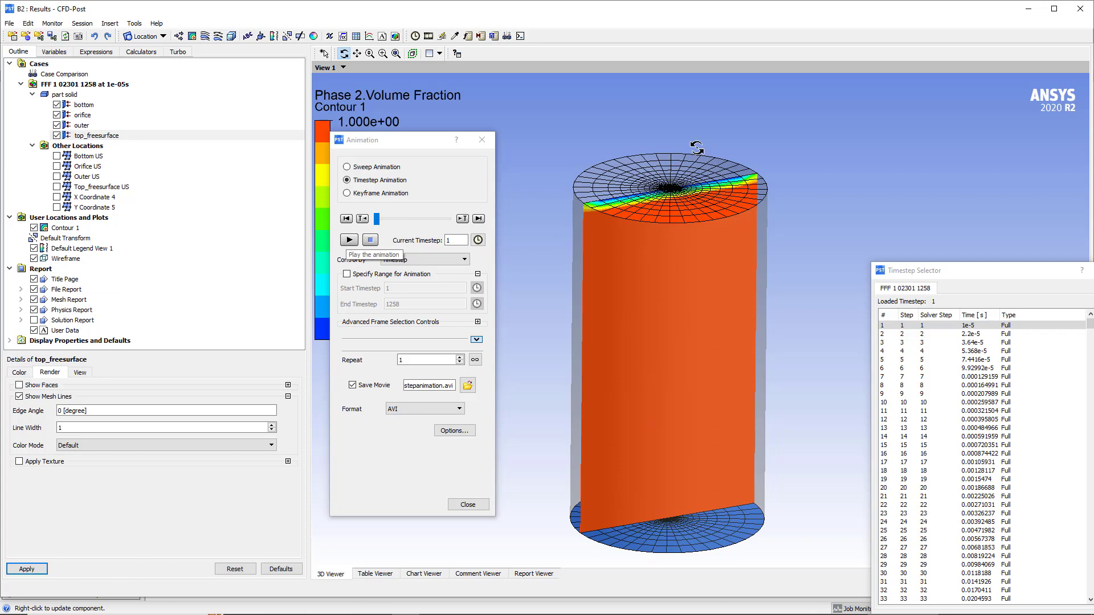
pyautogui.click(349, 239)
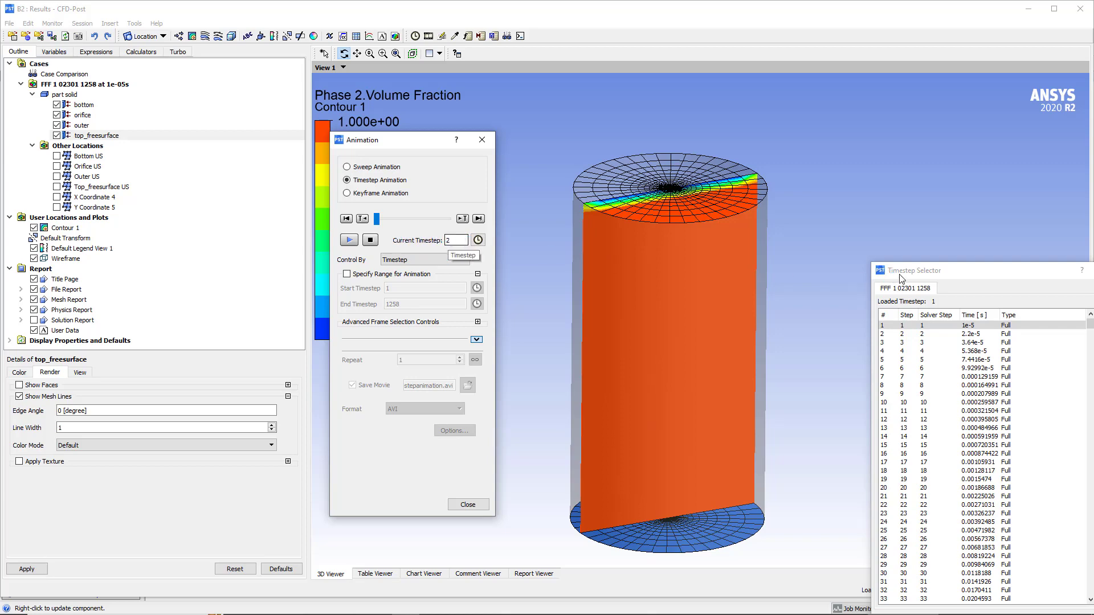
pyautogui.moveTo(512, 275); pyautogui.dragTo(177, 216)
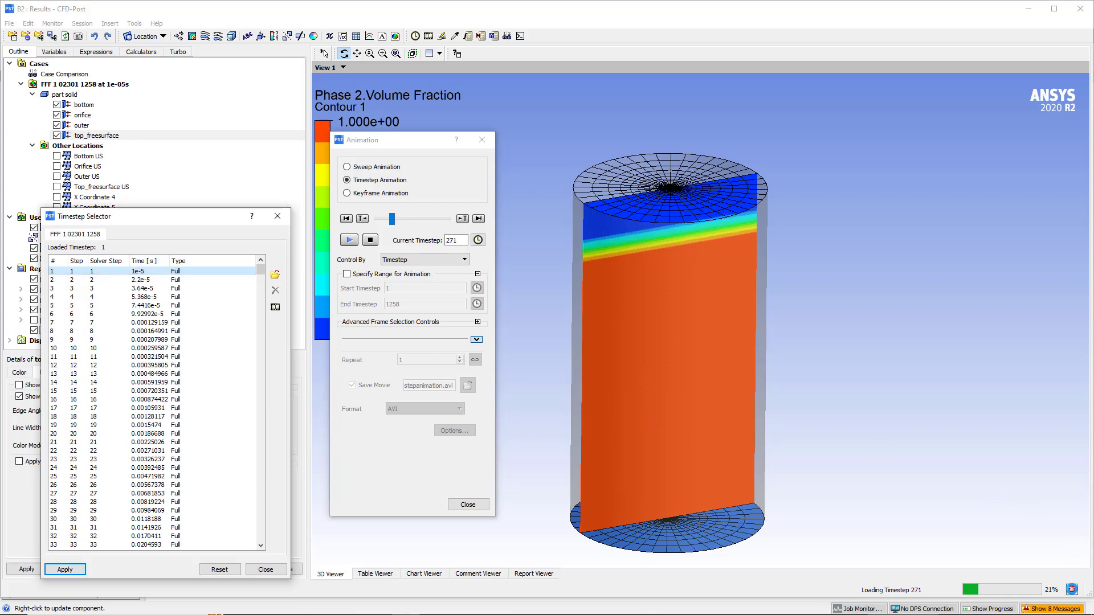
pyautogui.click(1071, 589)
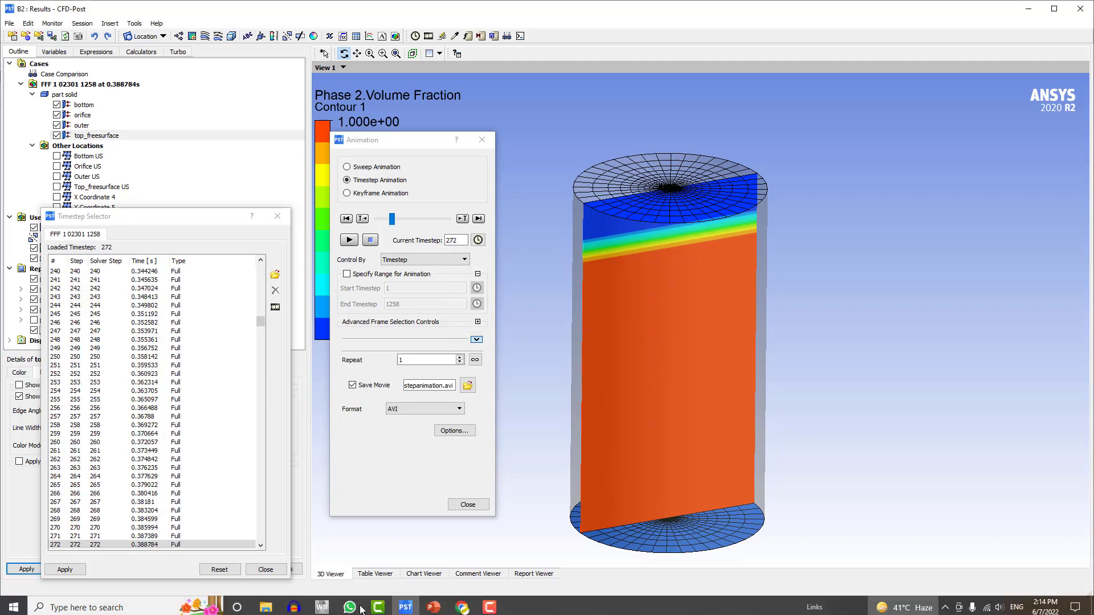
# Switch to File Explorer and open Timestepanimation.avi from D:\Tank_Empty_VOF_files\user_files
pyautogui.click(271, 607)
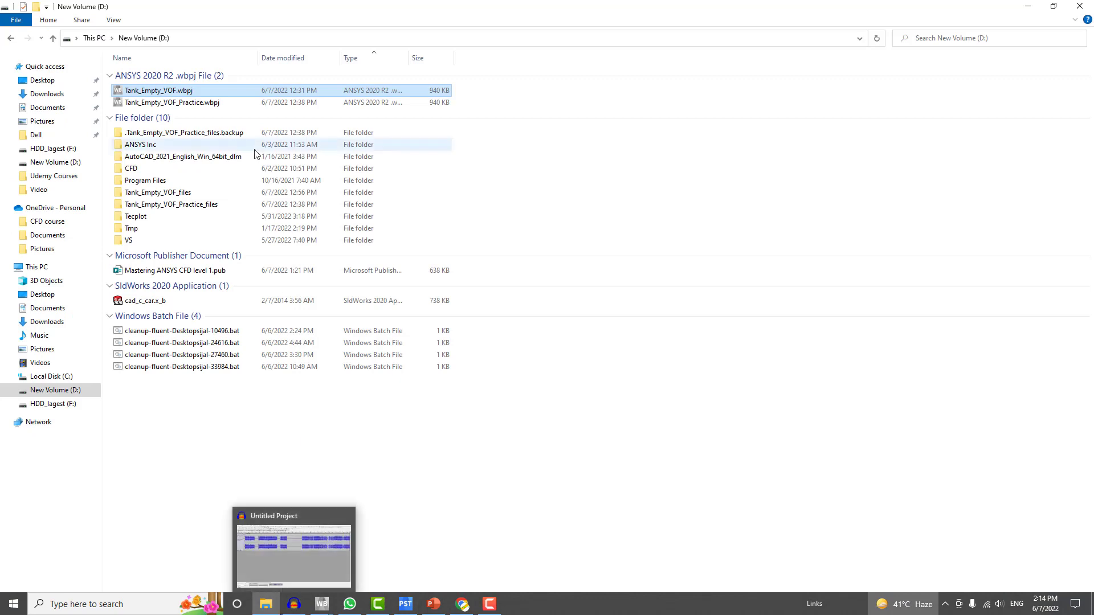
pyautogui.doubleClick(163, 194)
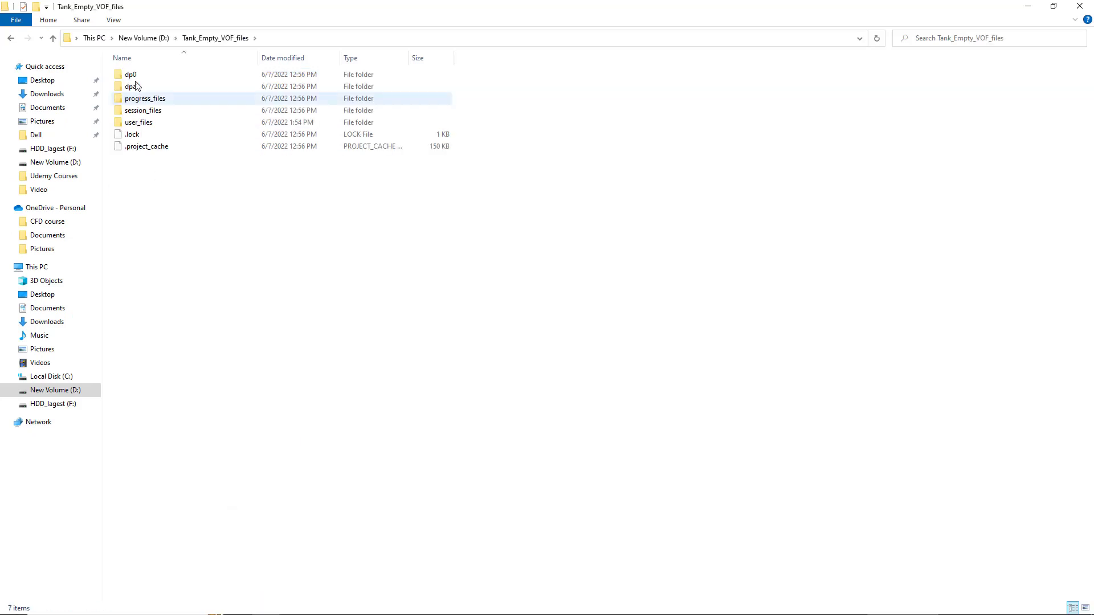
pyautogui.doubleClick(138, 122)
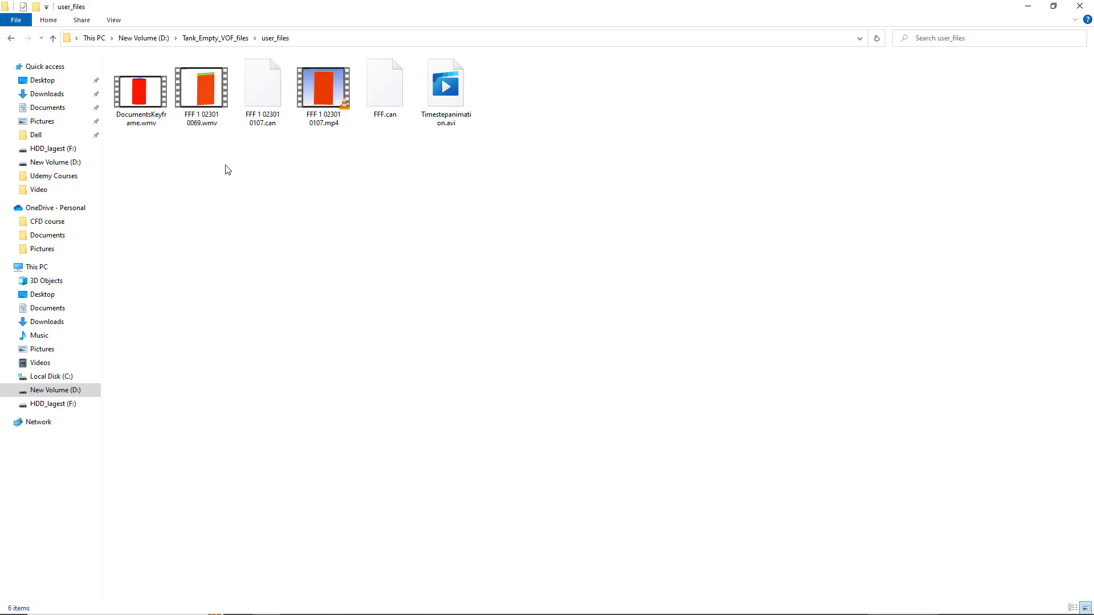
pyautogui.doubleClick(444, 95)
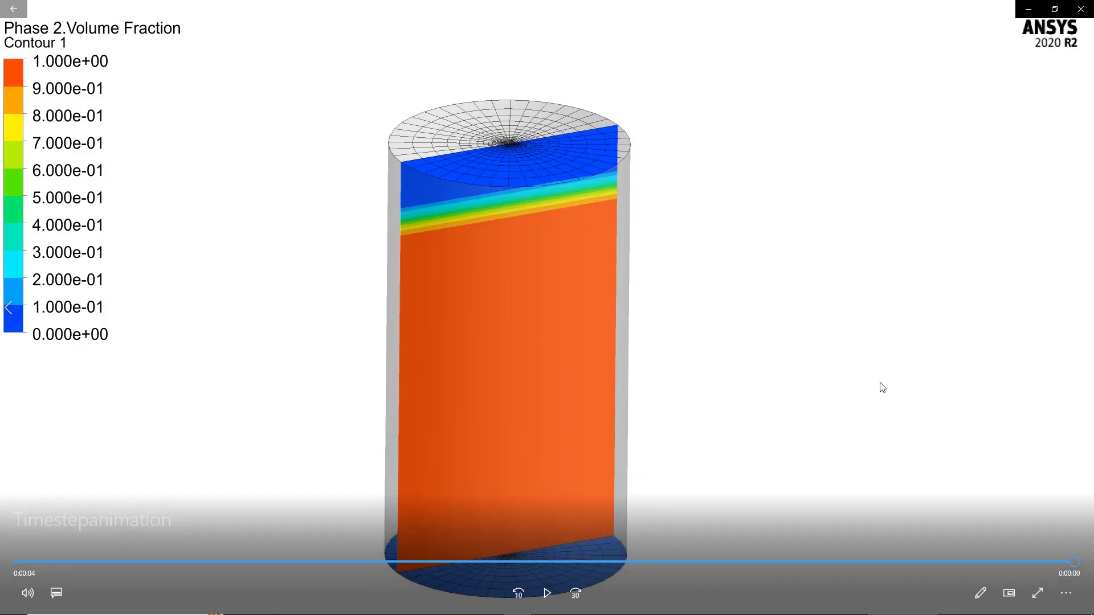
# Replay the recorded tank movie with repeat turned on, pause it and close the video player
pyautogui.click(1056, 595)
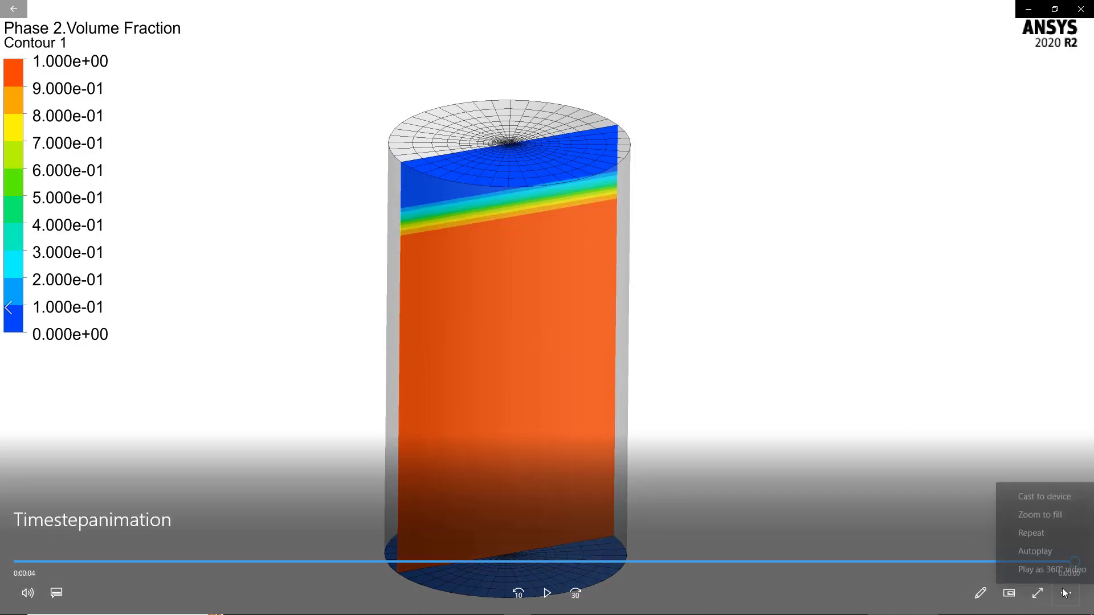
pyautogui.click(1030, 531)
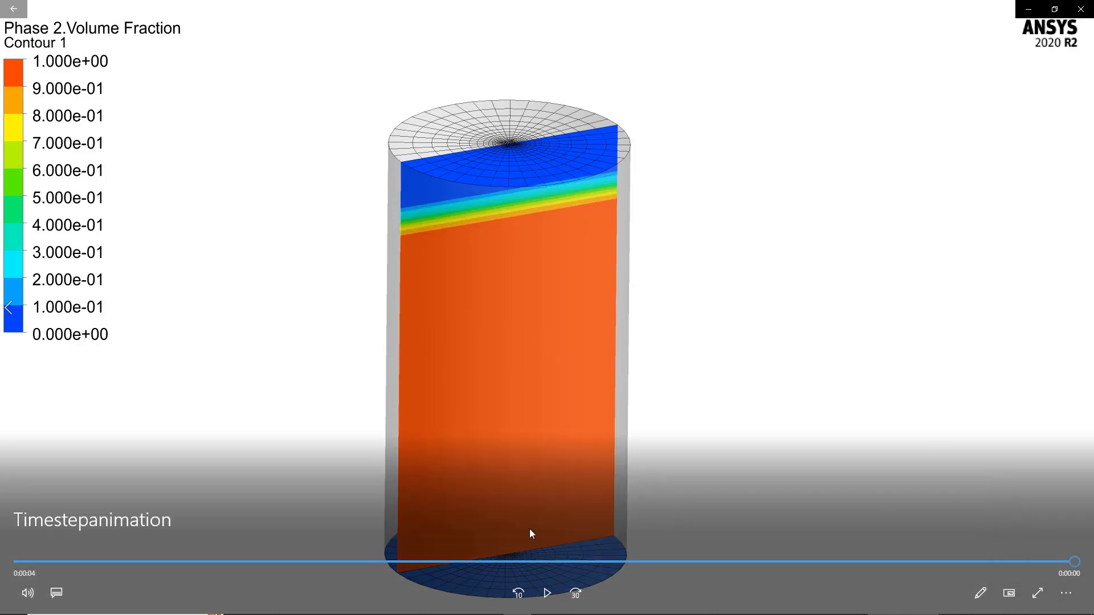
pyautogui.click(547, 593)
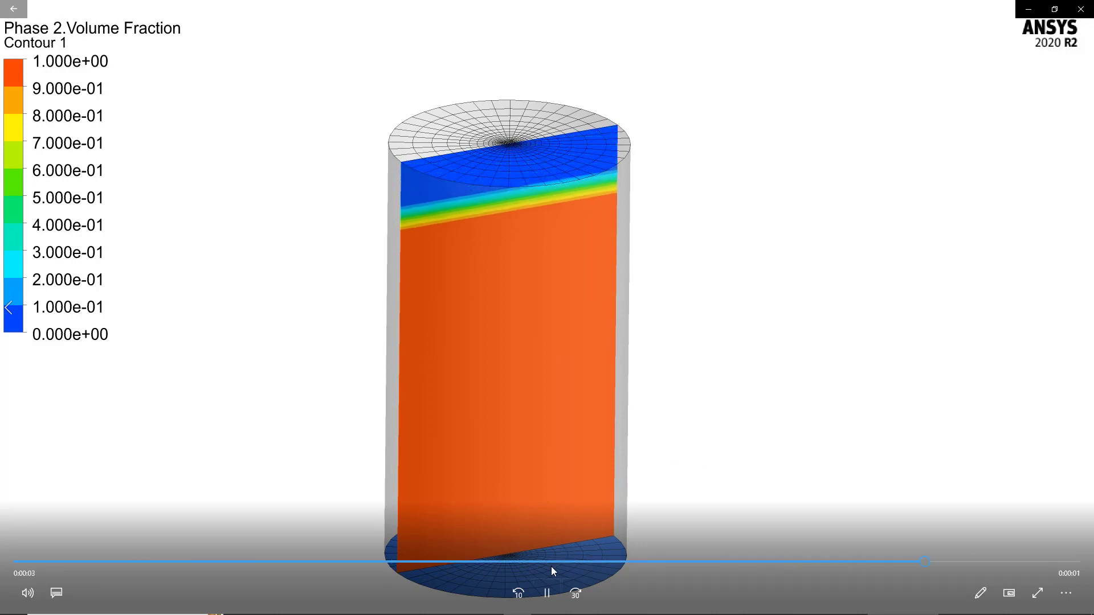
pyautogui.click(545, 591)
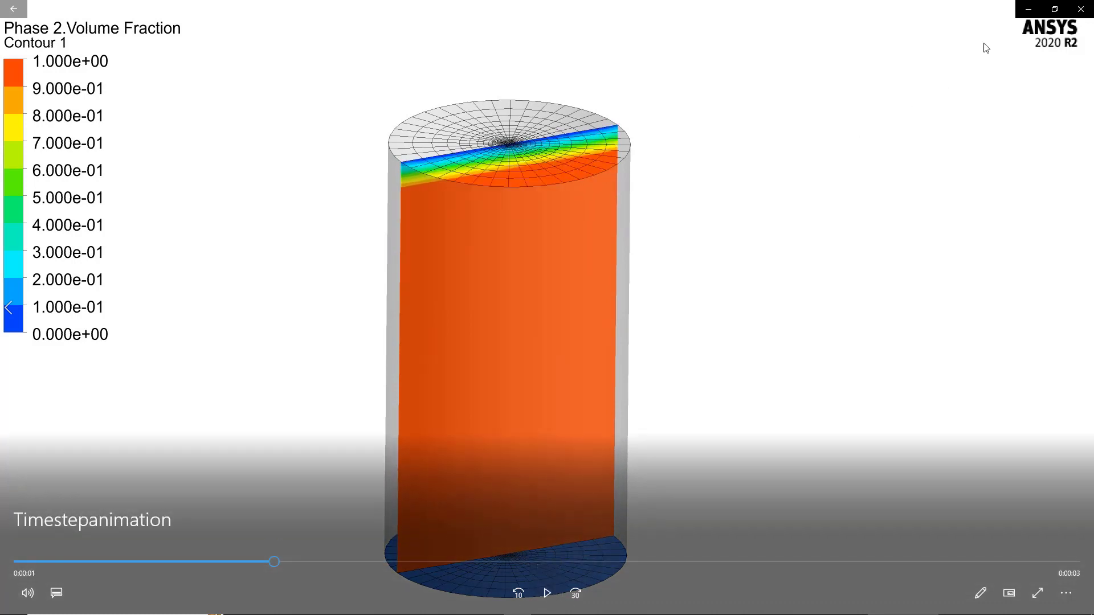
pyautogui.click(1080, 9)
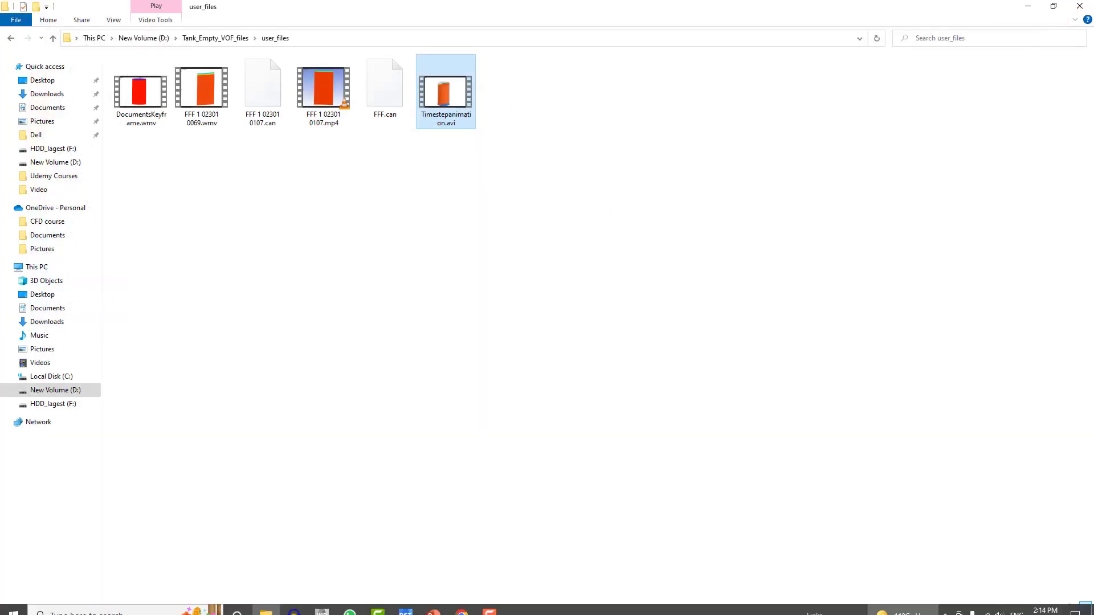
# Switch back to CFD-Post, choose Keyframe Animation and place the Animation and Timestep Selector dialogs on either side of the tank
pyautogui.click(407, 608)
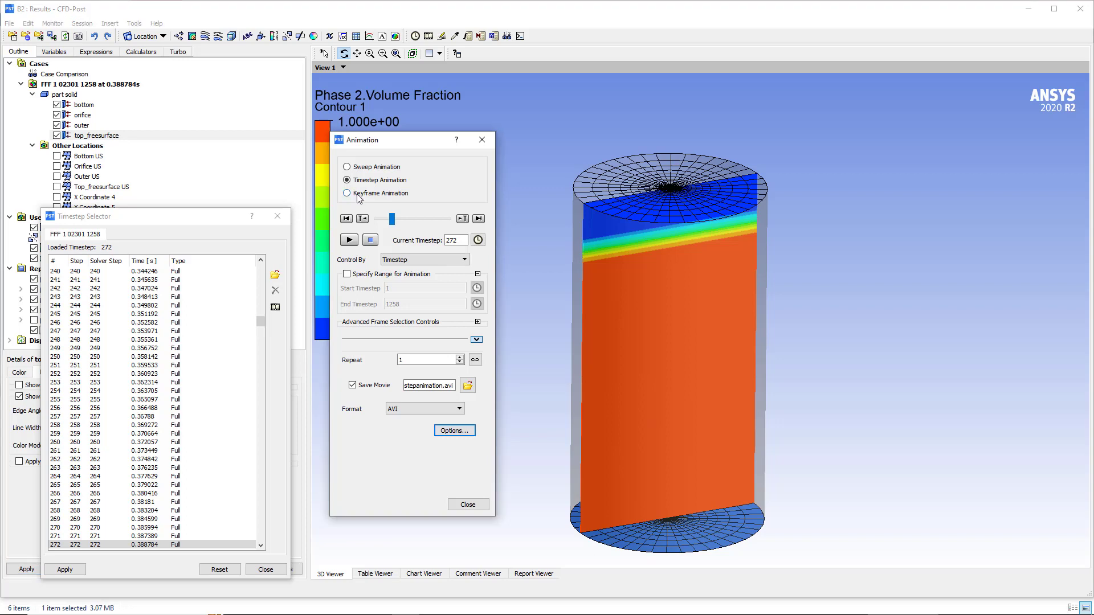
pyautogui.click(359, 195)
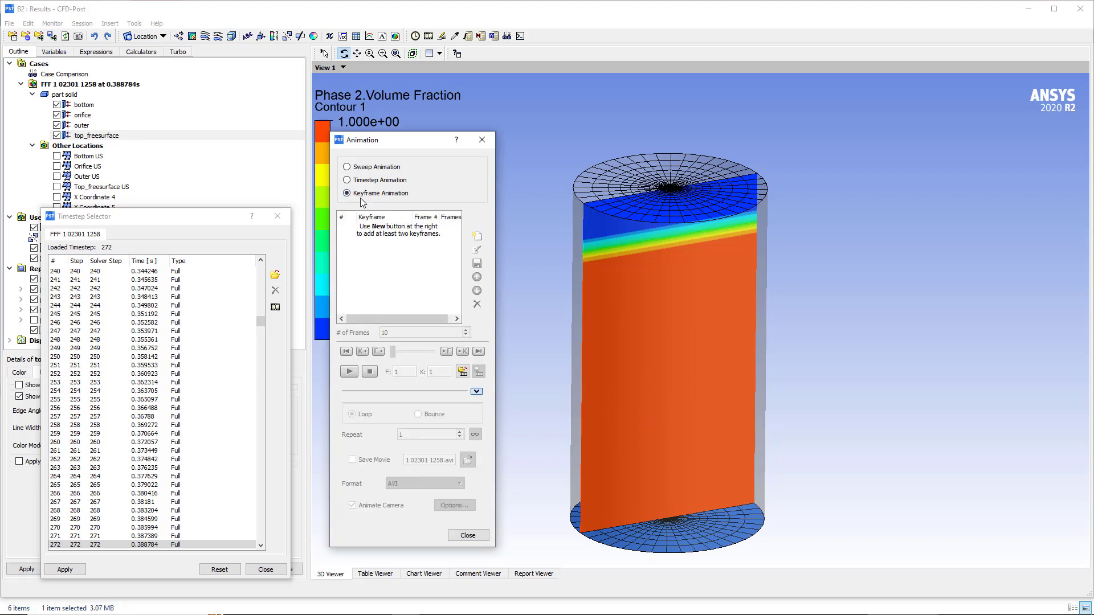
pyautogui.moveTo(384, 140); pyautogui.dragTo(810, 143)
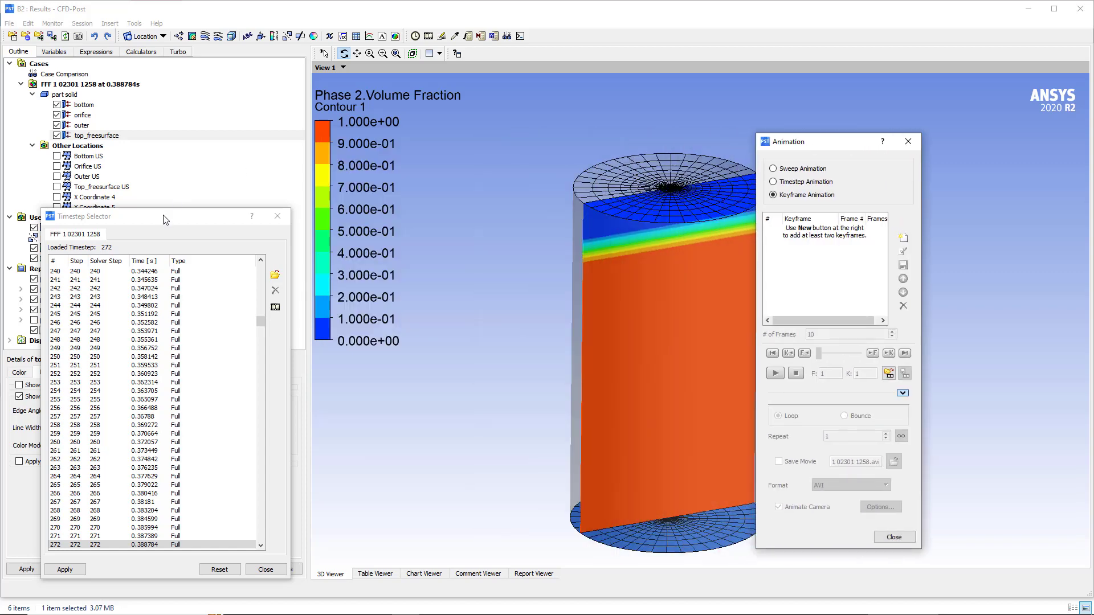
pyautogui.moveTo(166, 217); pyautogui.dragTo(466, 161)
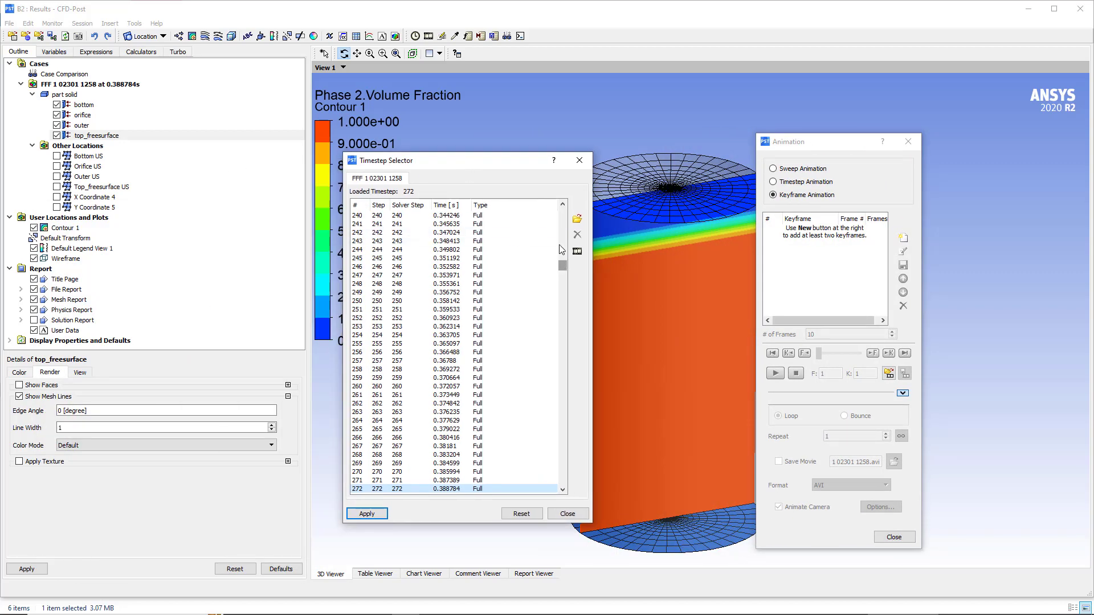
pyautogui.moveTo(560, 268); pyautogui.dragTo(562, 215)
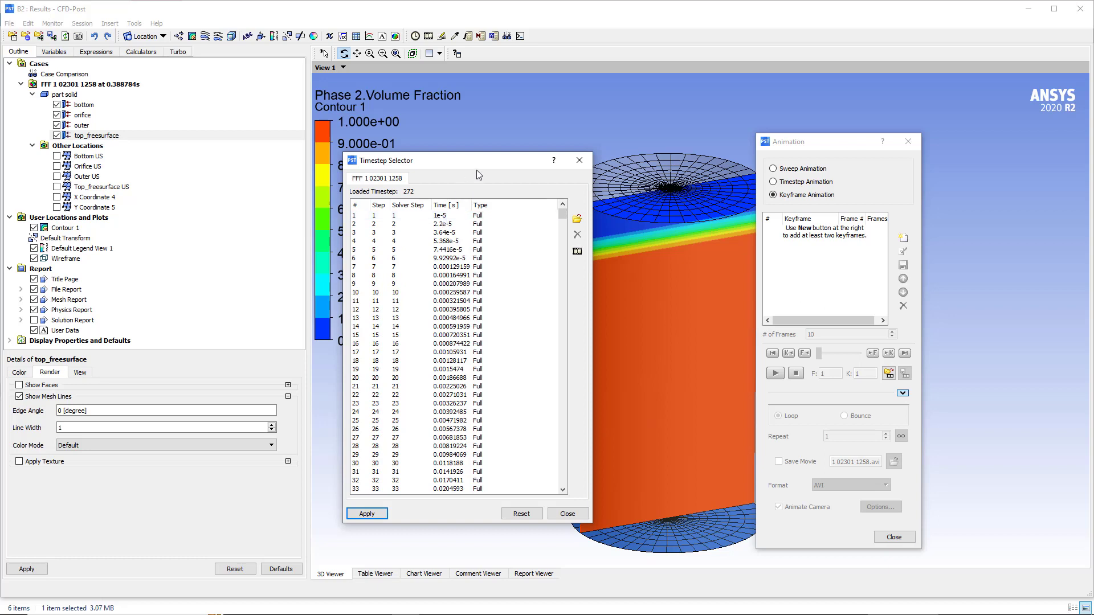
pyautogui.moveTo(476, 162); pyautogui.dragTo(305, 170)
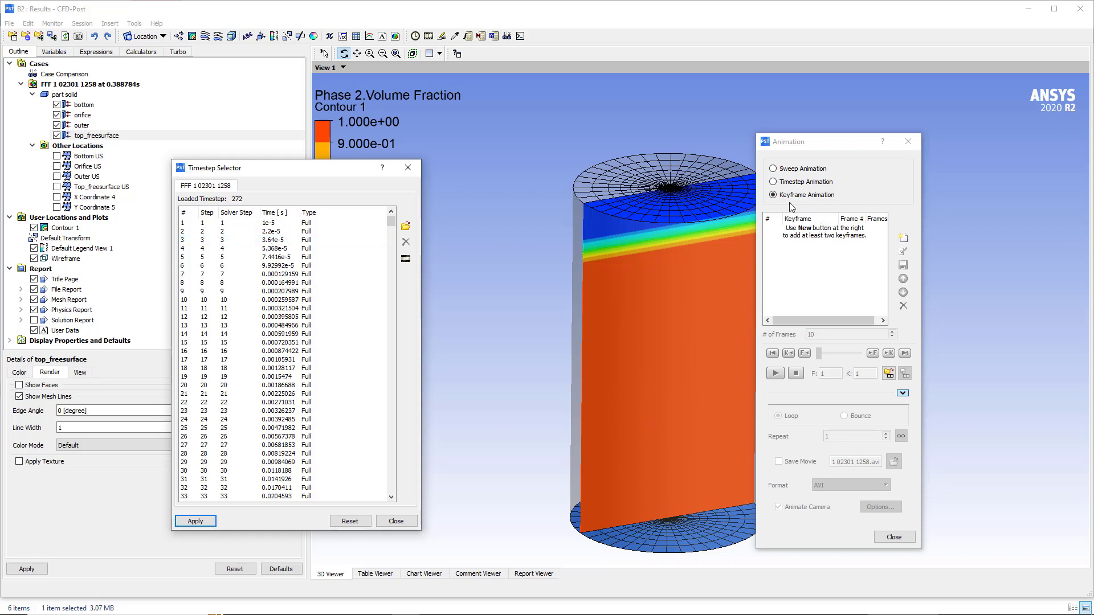
pyautogui.moveTo(829, 146); pyautogui.dragTo(897, 144)
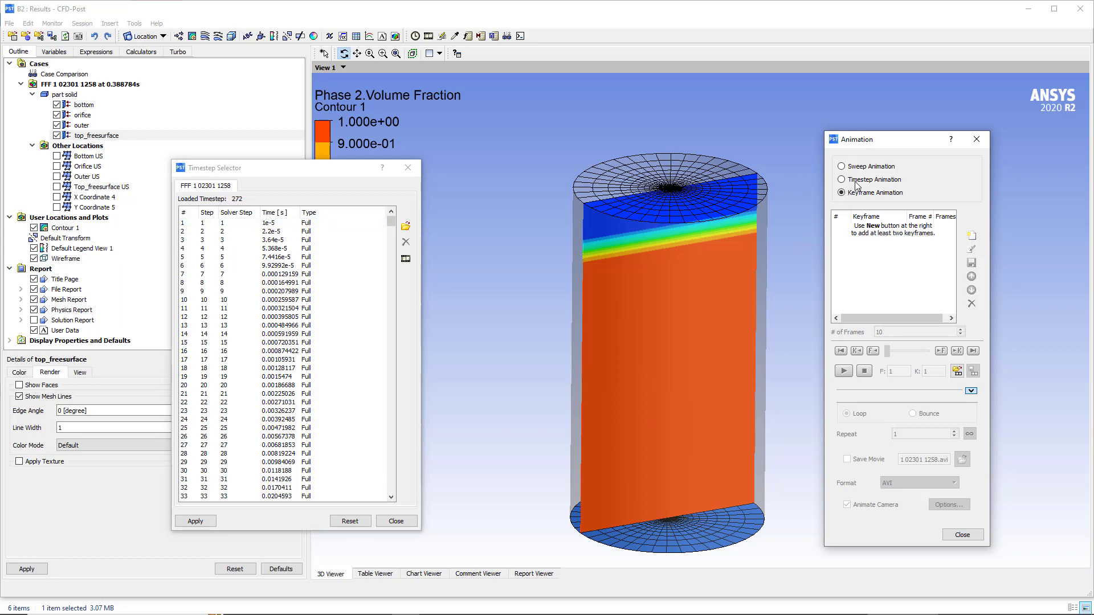
# Load timestep 1 and hide the top_freesurface boundary of the tank
pyautogui.doubleClick(233, 223)
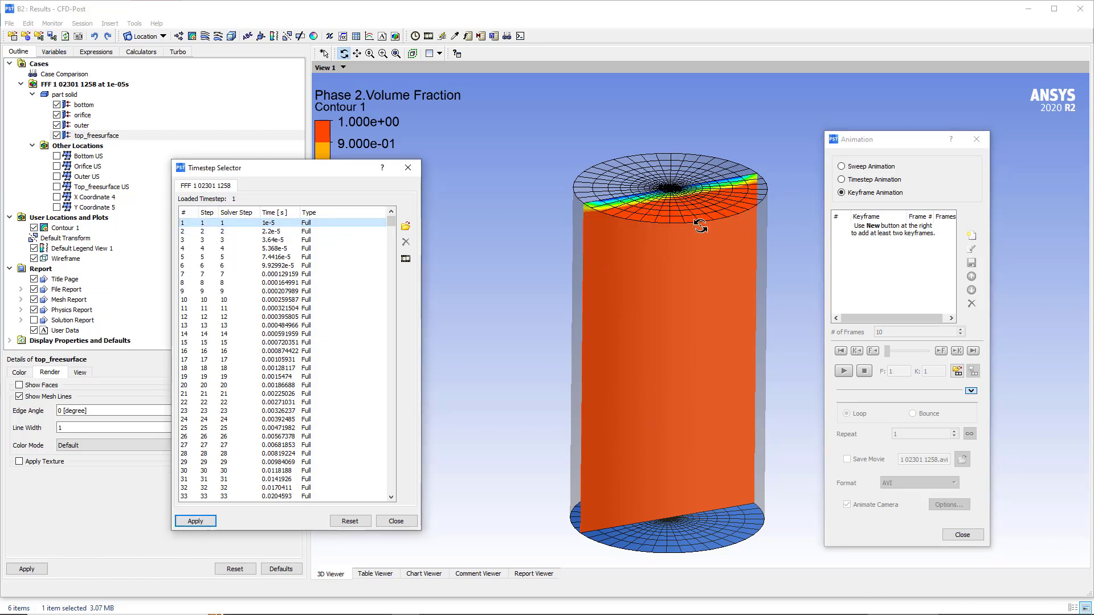
pyautogui.moveTo(699, 226); pyautogui.dragTo(621, 223)
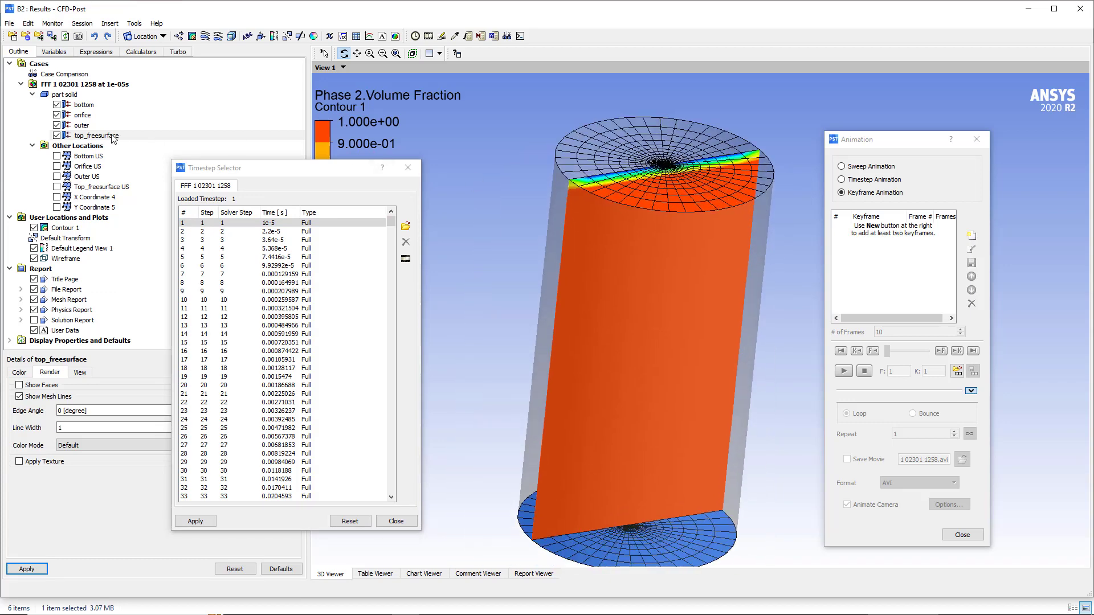
pyautogui.click(57, 135)
pyautogui.moveTo(646, 198); pyautogui.dragTo(616, 185)
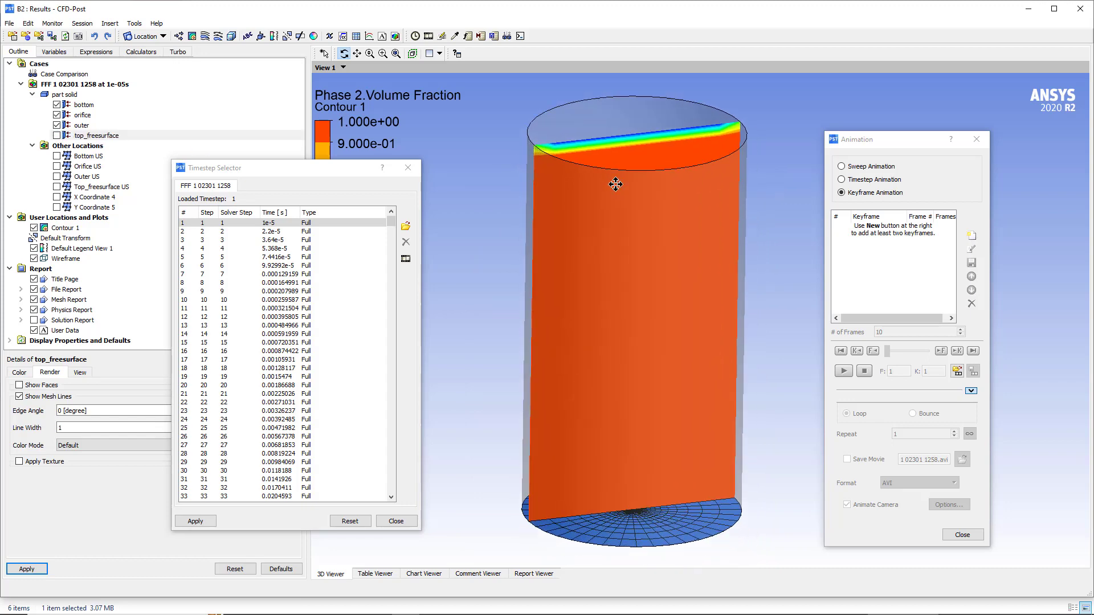
# Add the first keyframe at timestep 1 and set its number of frames to 1248
pyautogui.click(972, 237)
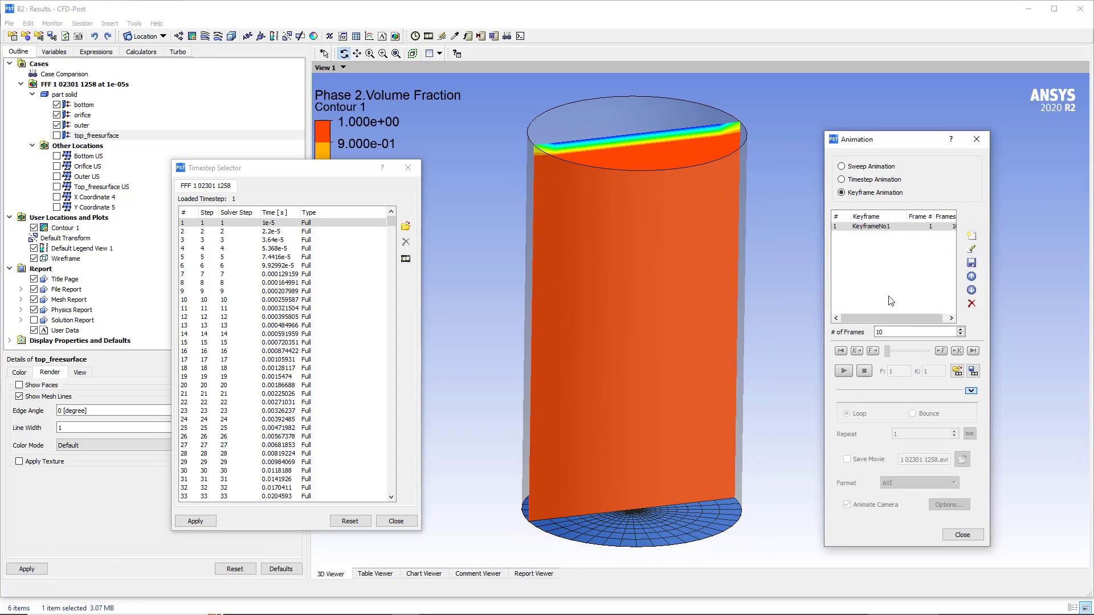
pyautogui.moveTo(391, 225); pyautogui.dragTo(388, 499)
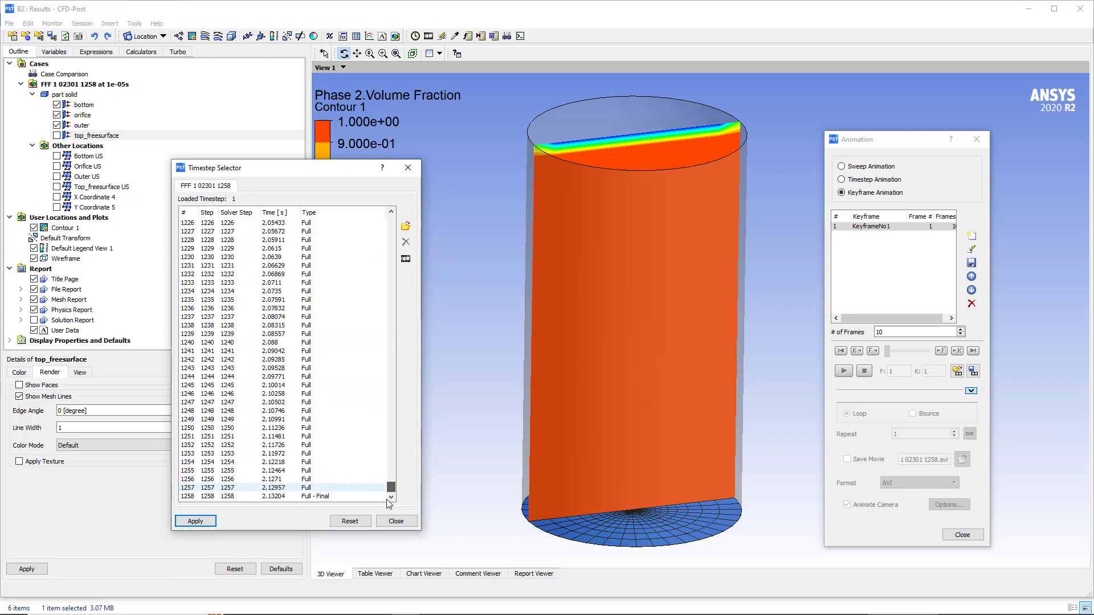
pyautogui.moveTo(386, 499); pyautogui.dragTo(392, 222)
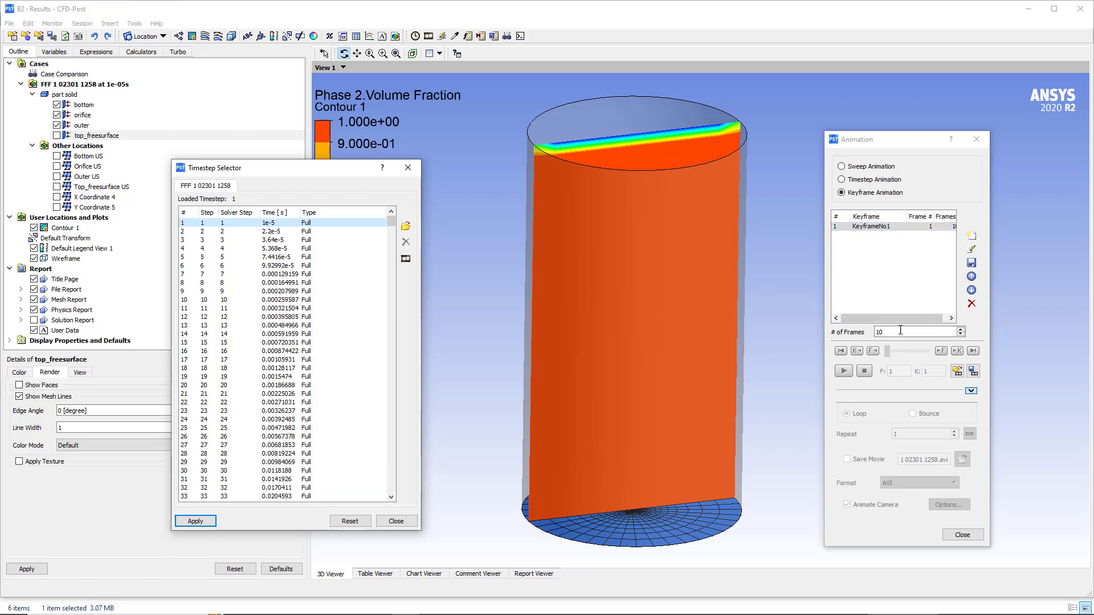
pyautogui.moveTo(892, 332); pyautogui.dragTo(859, 333)
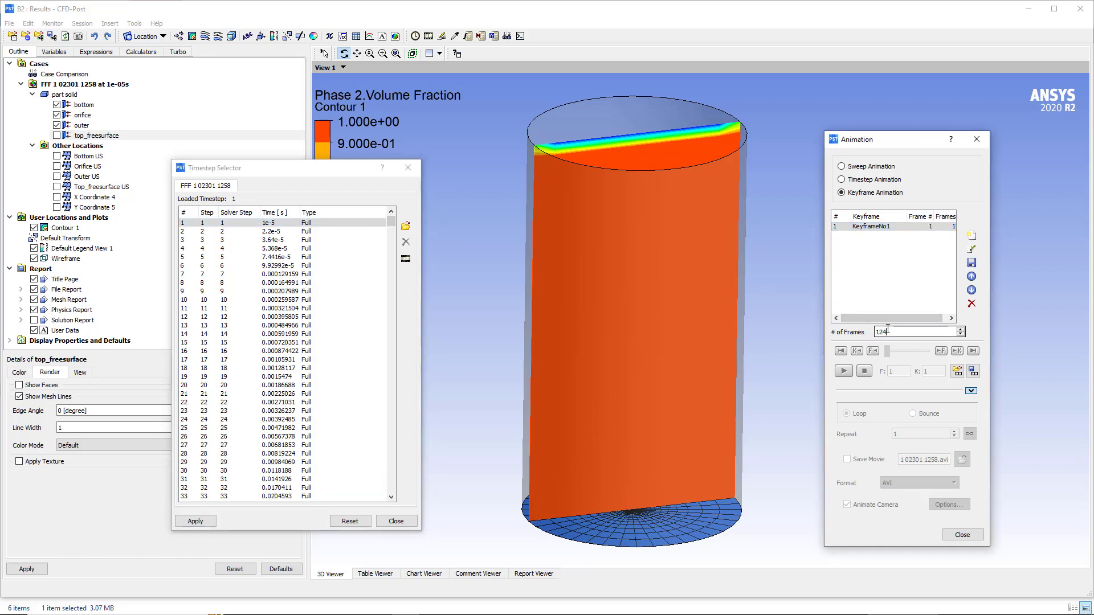
pyautogui.write('1248')
# Load the final timestep, 1258, from the Timestep Selector
pyautogui.moveTo(390, 222); pyautogui.dragTo(385, 502)
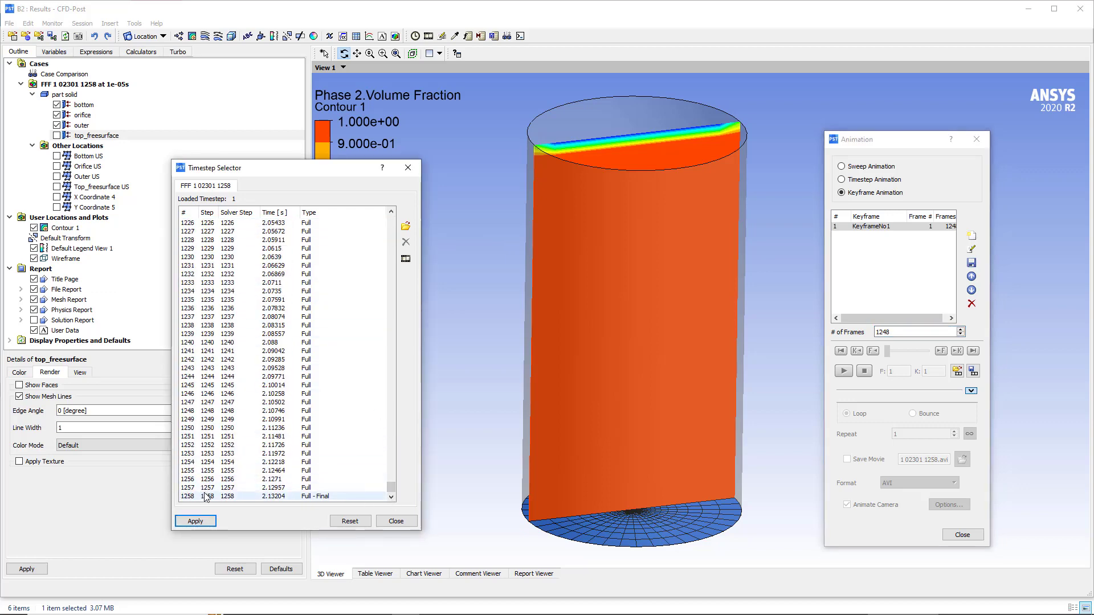
pyautogui.click(206, 496)
pyautogui.doubleClick(204, 498)
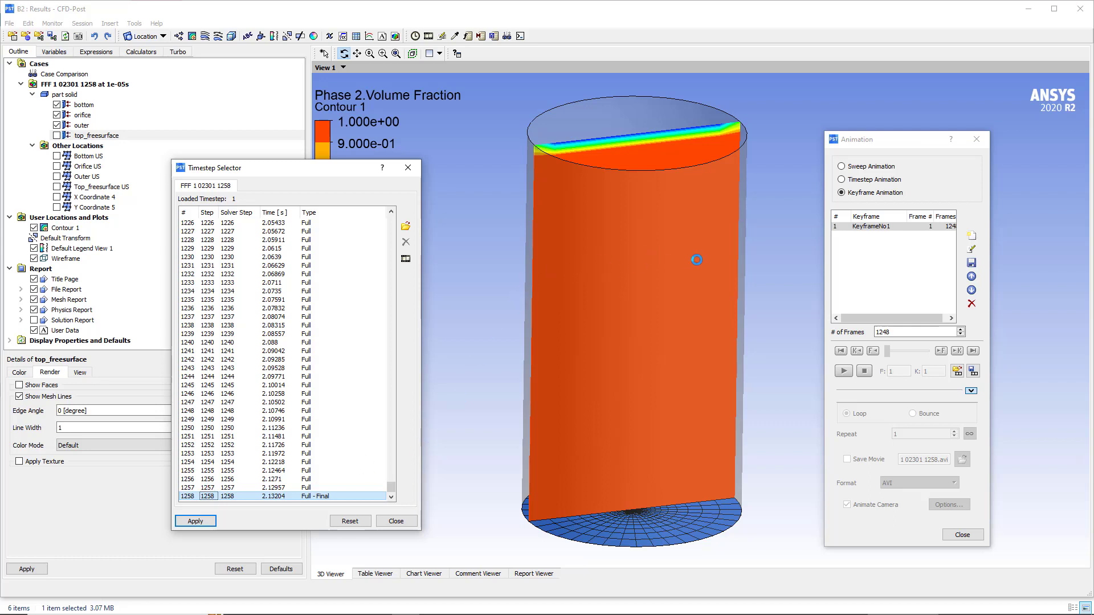
# Add a second keyframe at the final timestep, 1258, and reposition the Animation dialog clear of the tank
pyautogui.moveTo(568, 381); pyautogui.dragTo(566, 354)
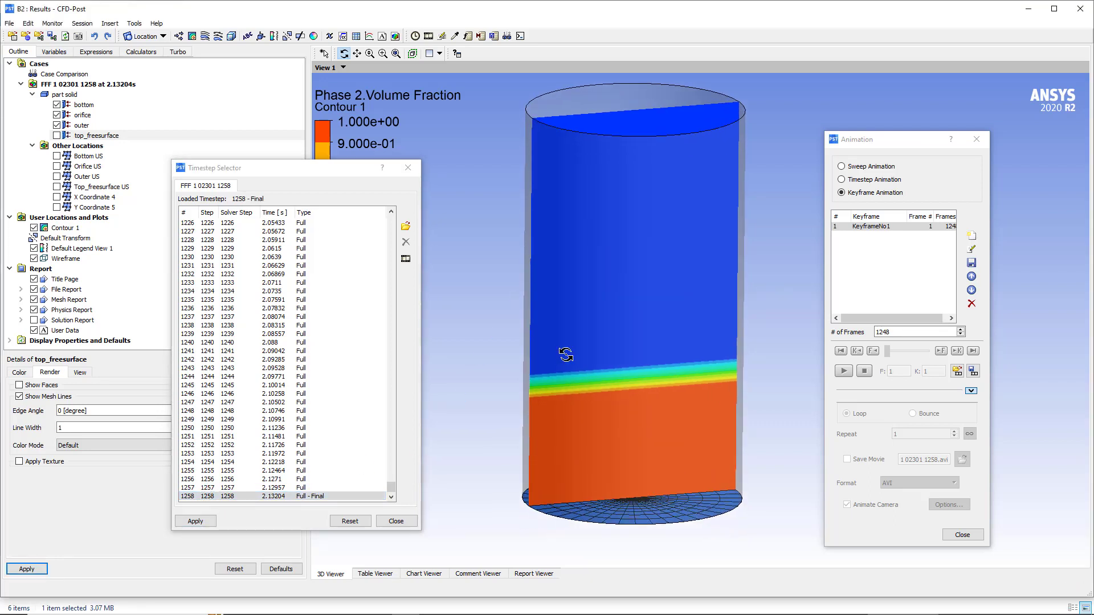
pyautogui.click(972, 236)
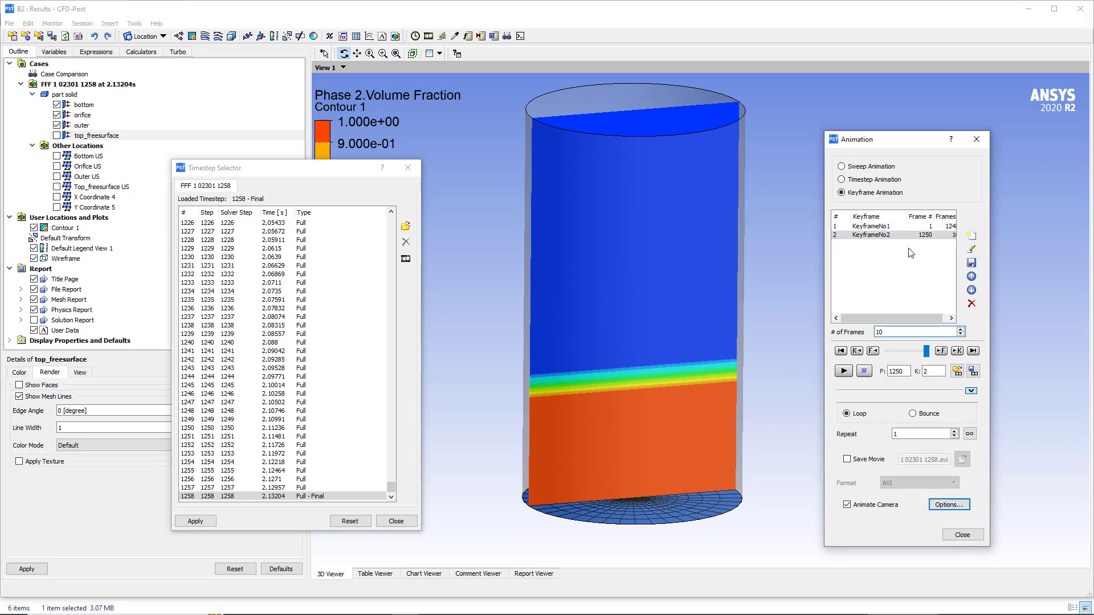
pyautogui.moveTo(881, 315); pyautogui.dragTo(887, 315)
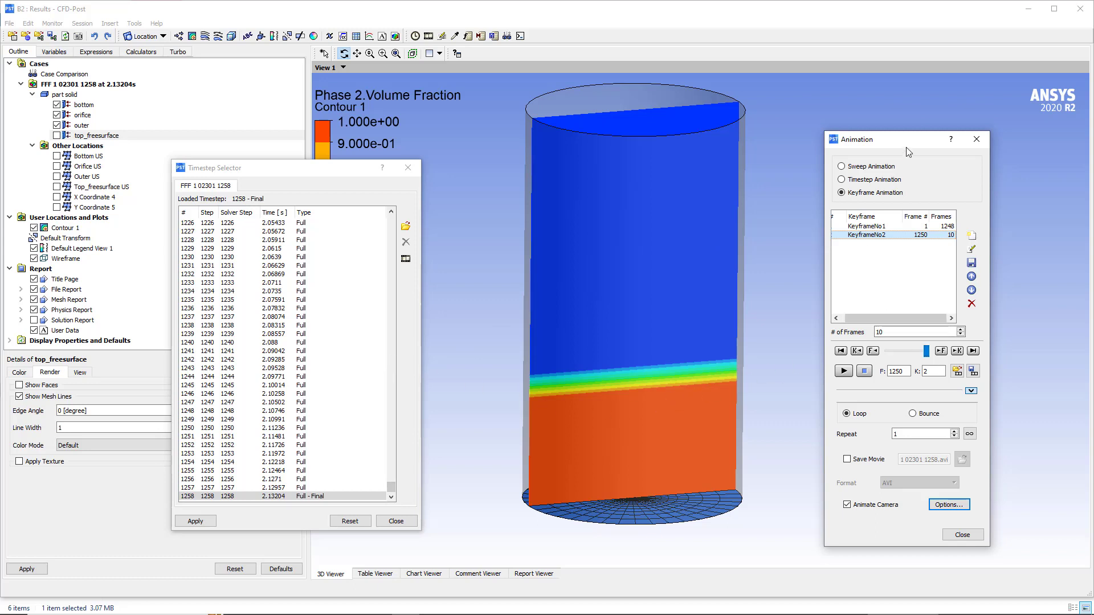
pyautogui.moveTo(908, 141); pyautogui.dragTo(722, 126)
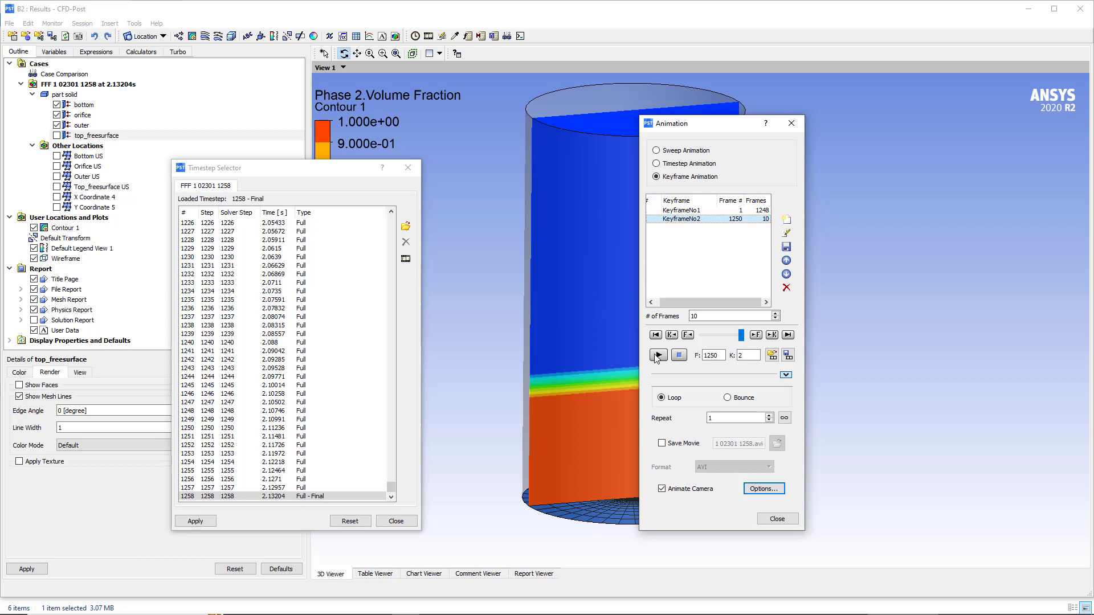
pyautogui.moveTo(707, 124); pyautogui.dragTo(871, 130)
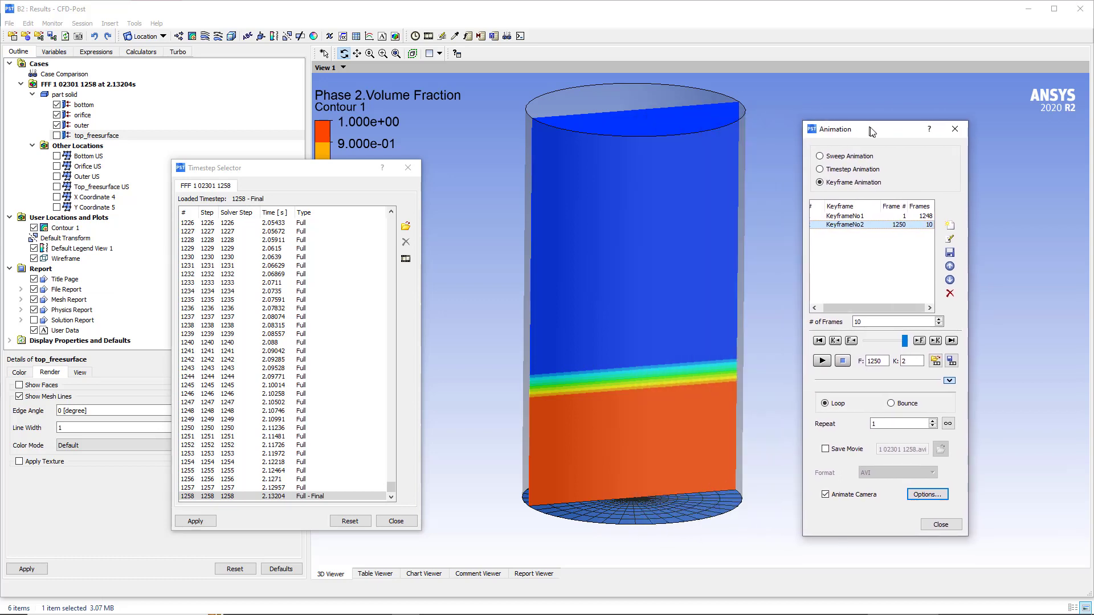
# Enable saving the keyframe animation as a movie and name its AVI file a in the user_files folder
pyautogui.click(840, 452)
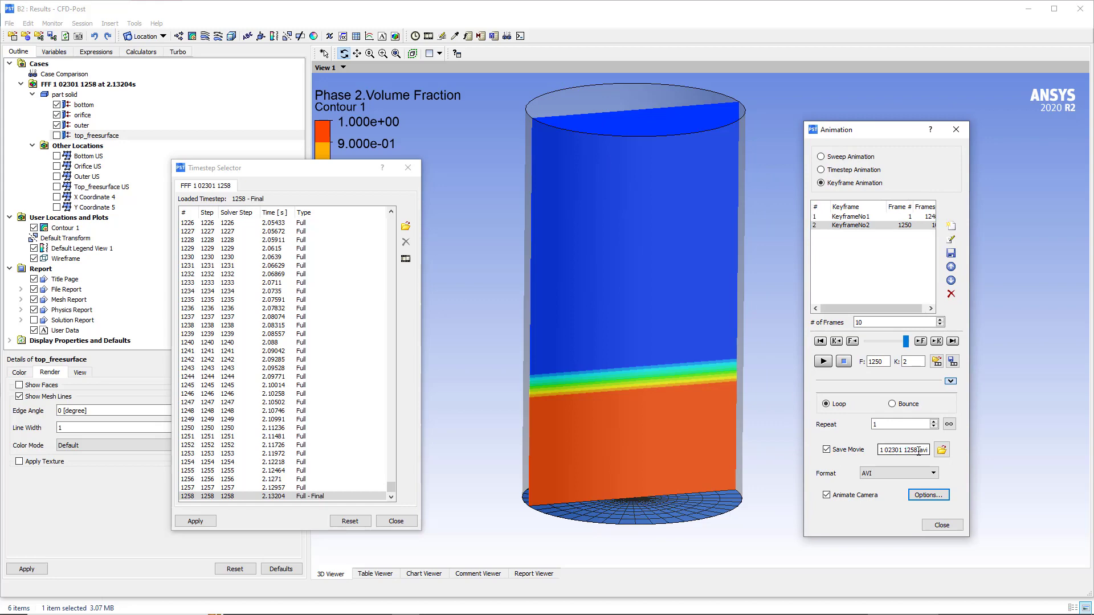
pyautogui.moveTo(918, 451); pyautogui.dragTo(855, 450)
pyautogui.click(940, 452)
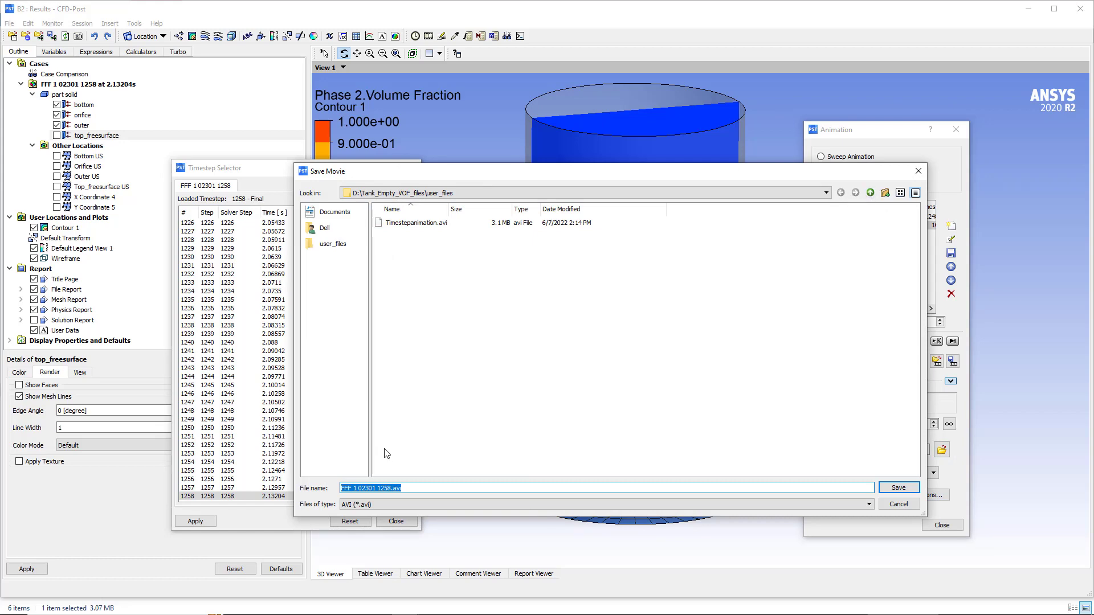
pyautogui.write('a')
pyautogui.click(889, 490)
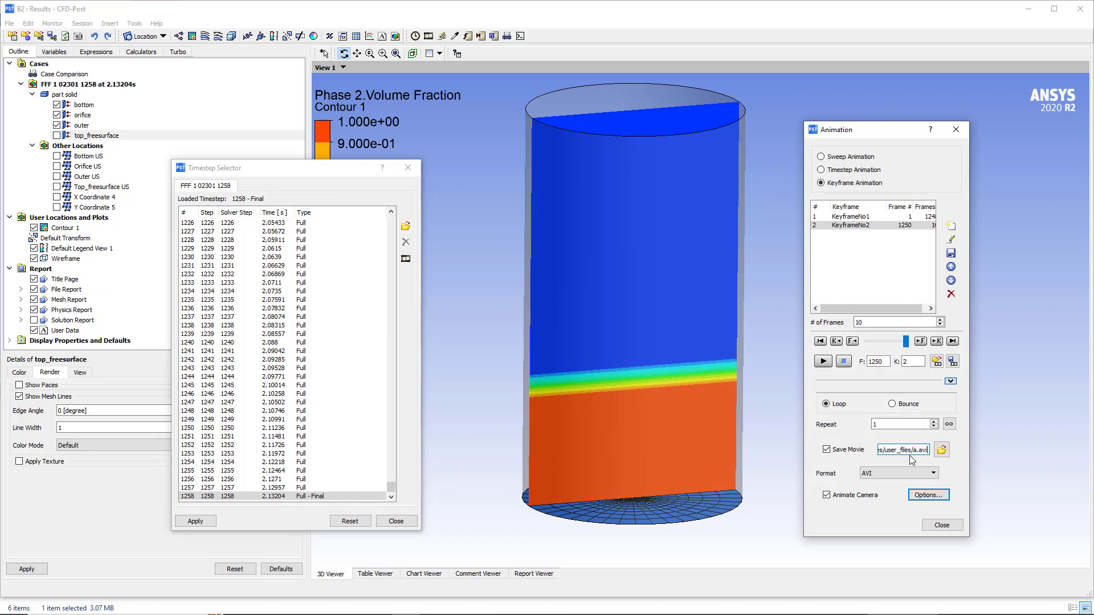
# Review the movie's print options and its advanced MPEG frame rate and quality settings
pyautogui.click(923, 494)
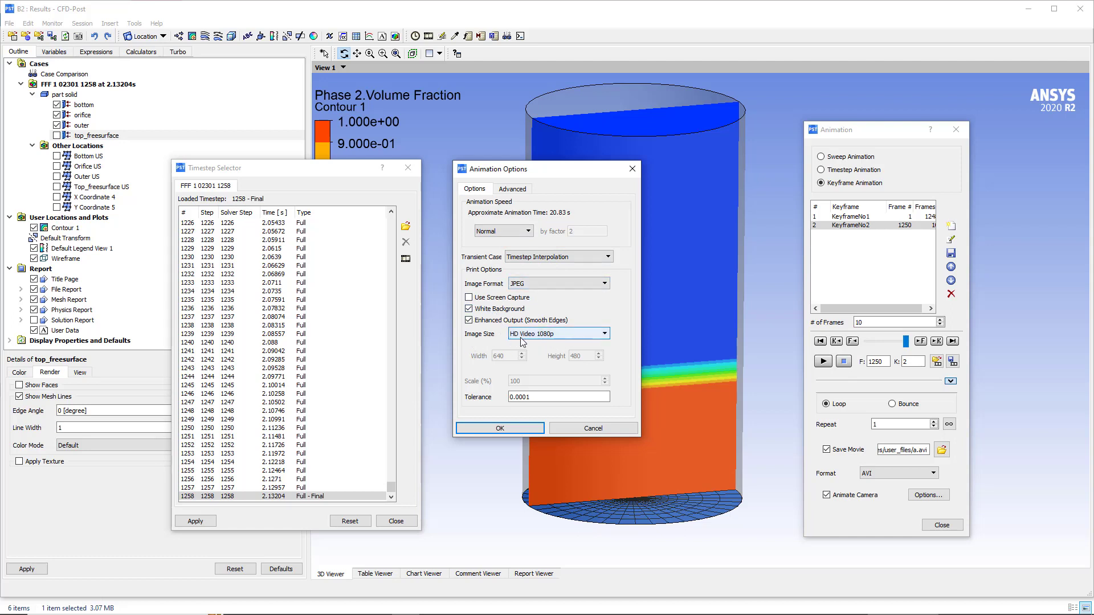
pyautogui.click(514, 191)
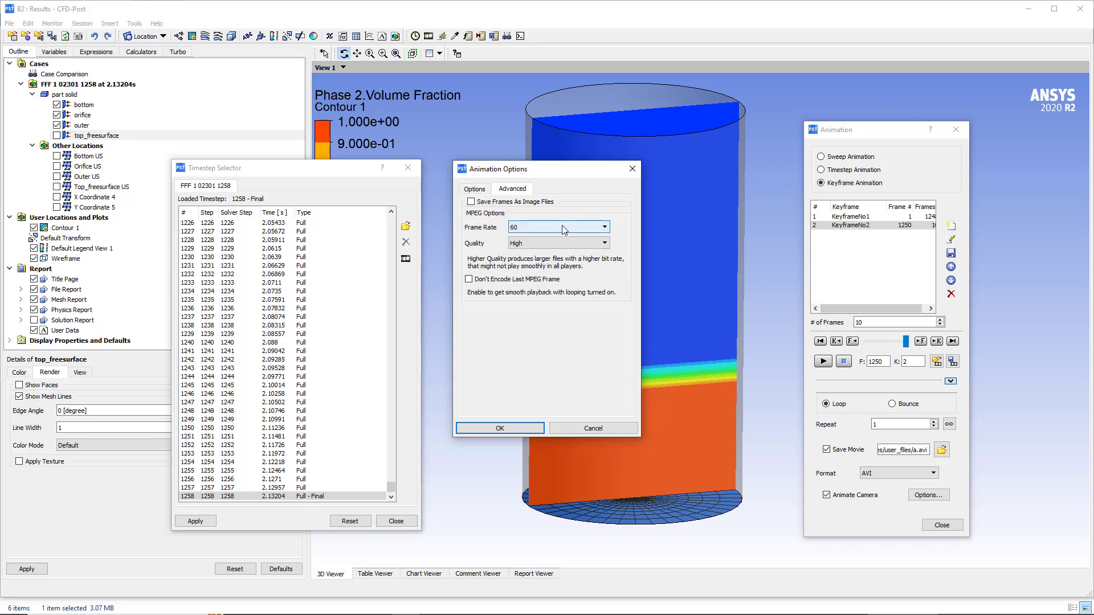
pyautogui.click(540, 229)
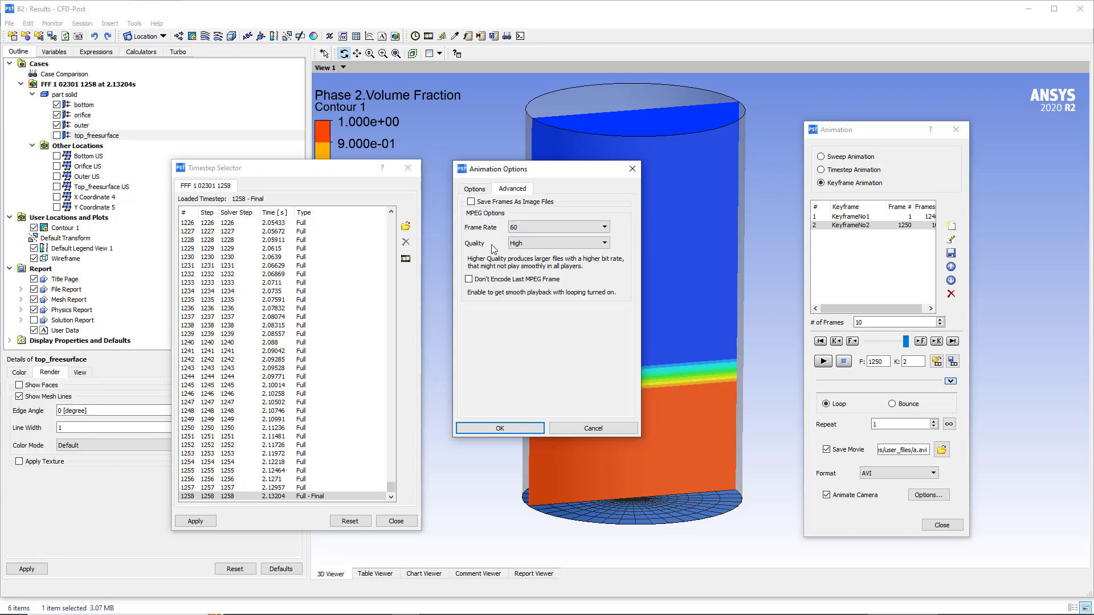
pyautogui.click(508, 429)
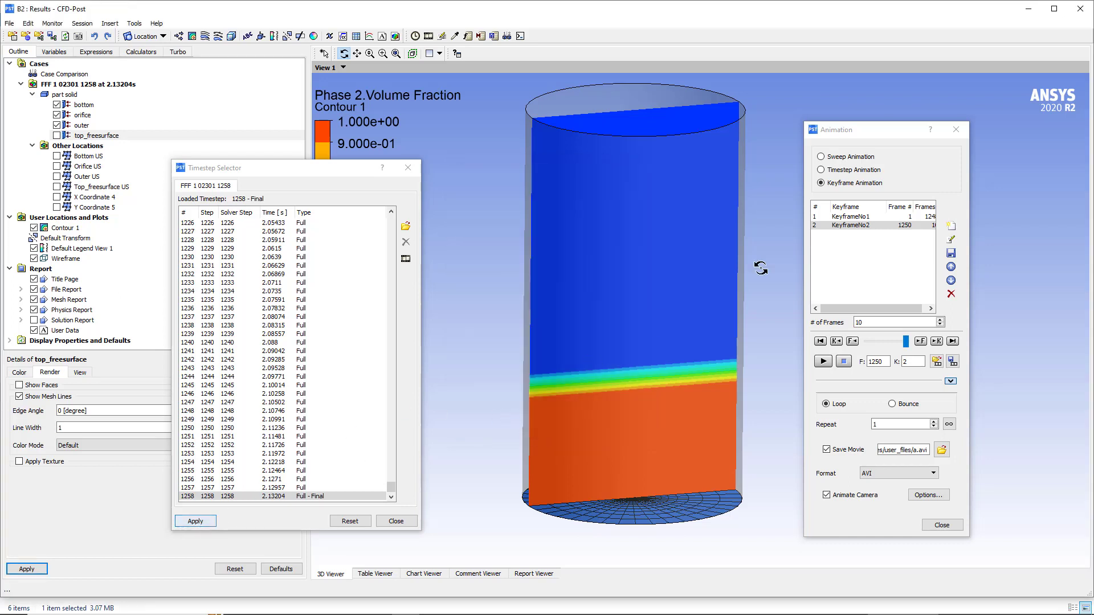
# Play the keyframe animation to record the movie, keep the dialog off the tank, and stop the recording early
pyautogui.moveTo(892, 142); pyautogui.dragTo(731, 138)
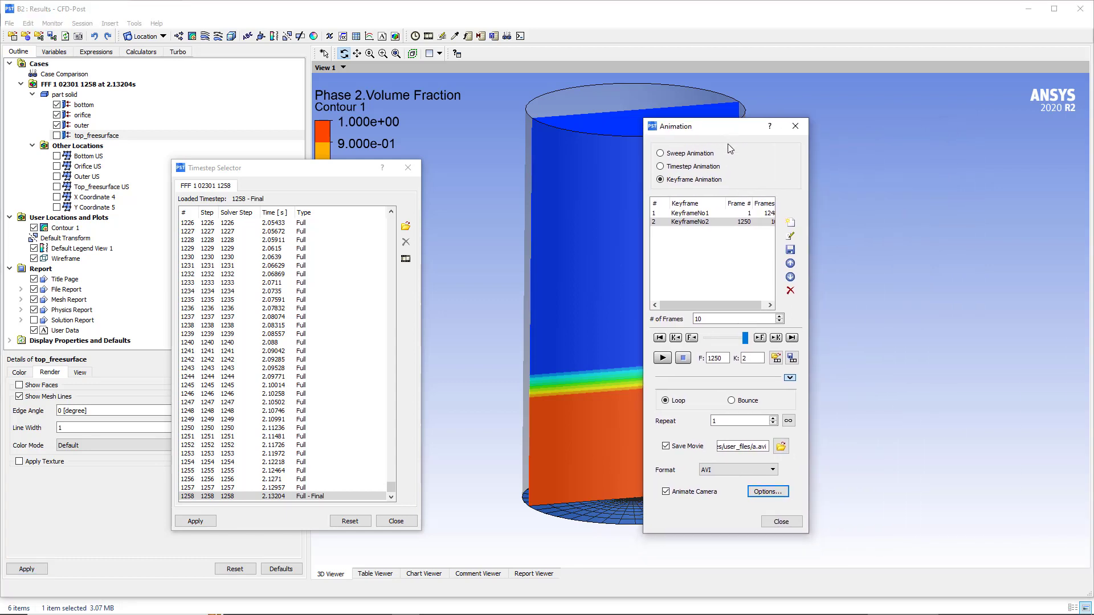
pyautogui.click(665, 447)
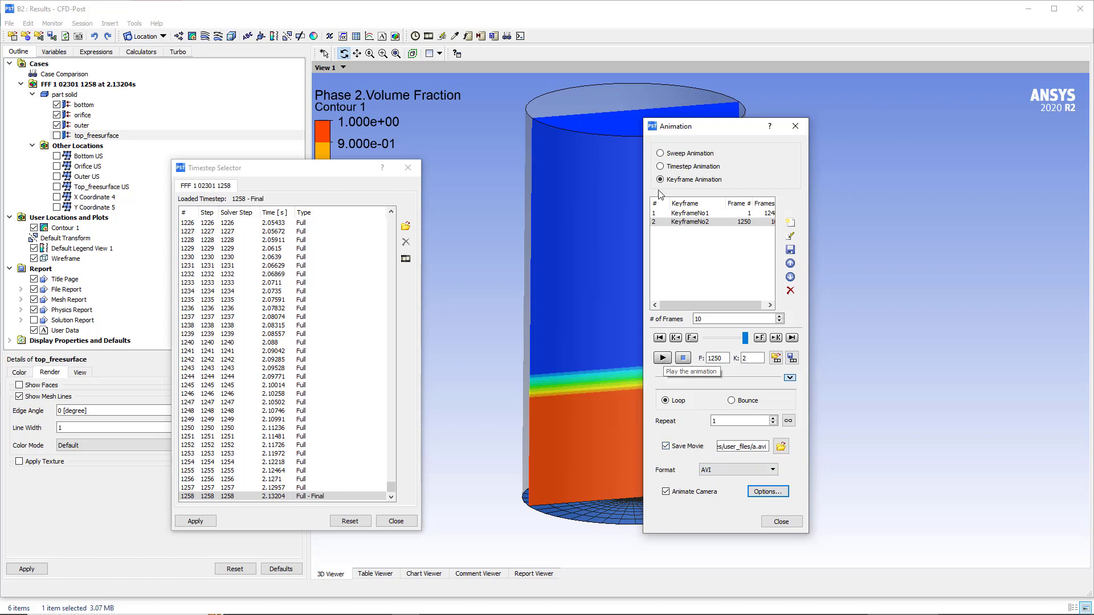
pyautogui.click(662, 359)
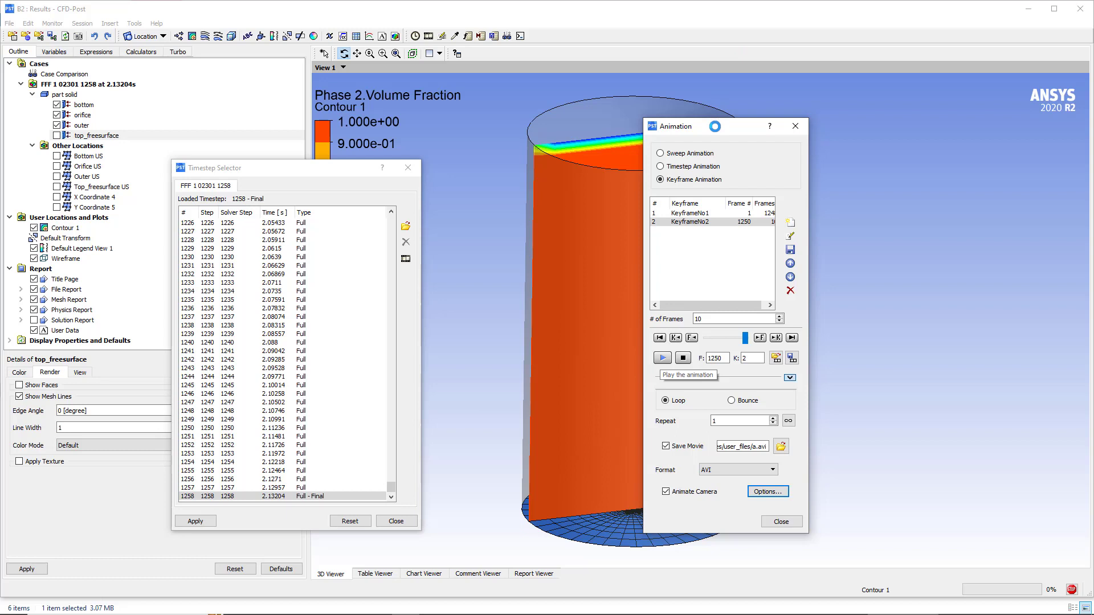
pyautogui.moveTo(715, 127); pyautogui.dragTo(845, 133)
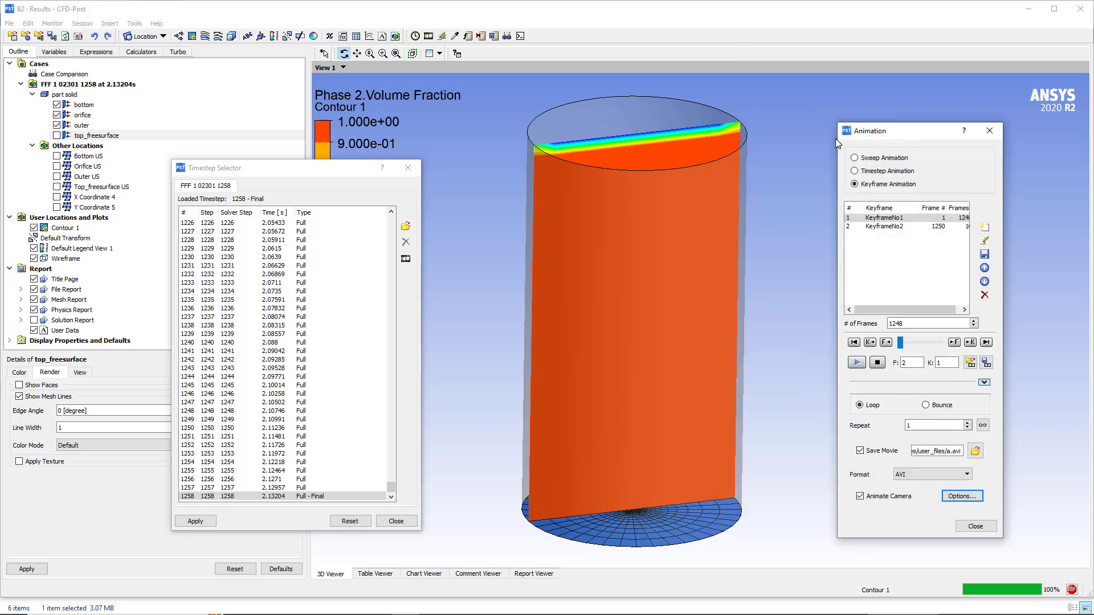
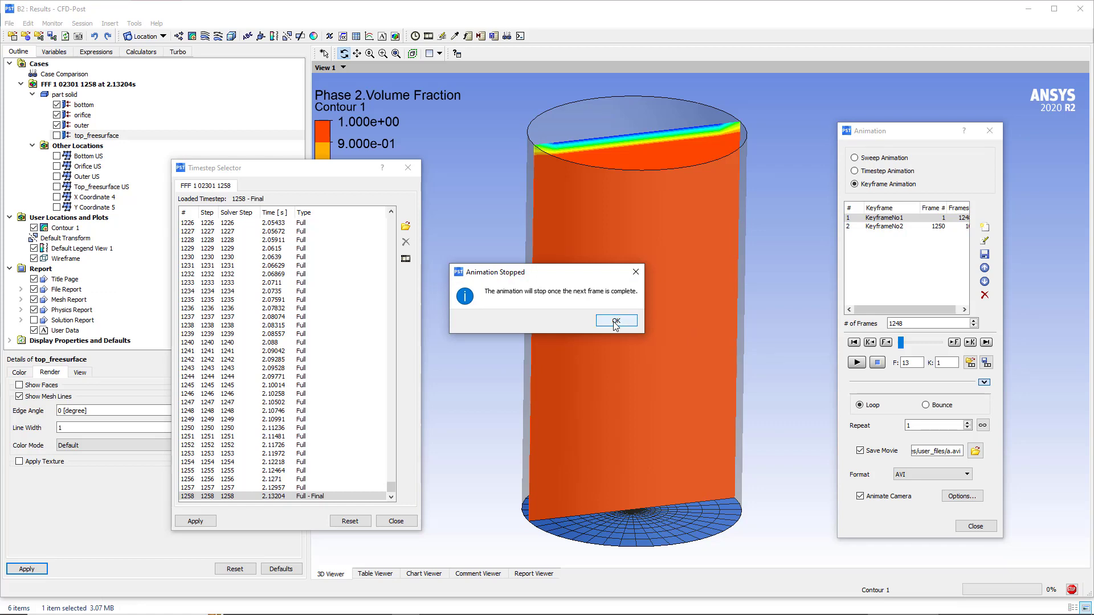
pyautogui.click(615, 321)
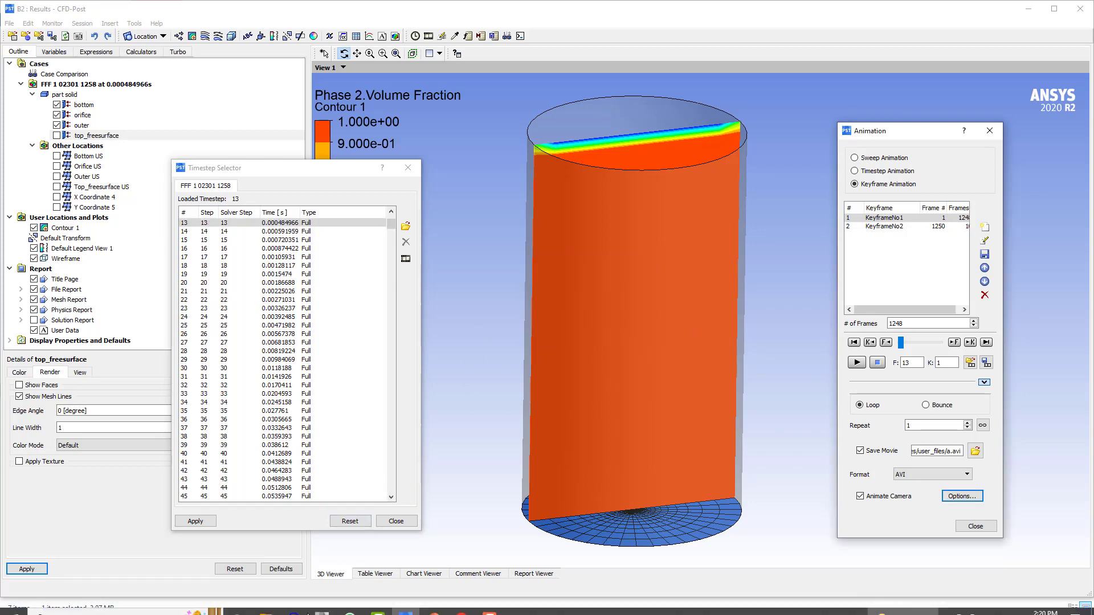
# Switch to File Explorer, play the recorded a.avi from the user_files folder and close the player
pyautogui.click(266, 605)
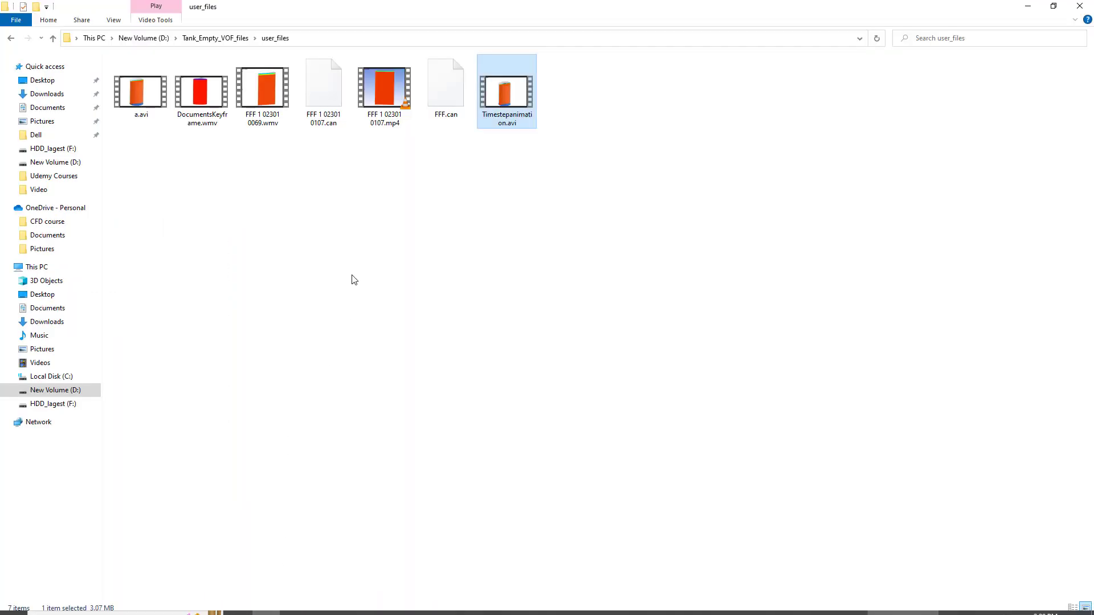
pyautogui.click(139, 89)
pyautogui.doubleClick(140, 91)
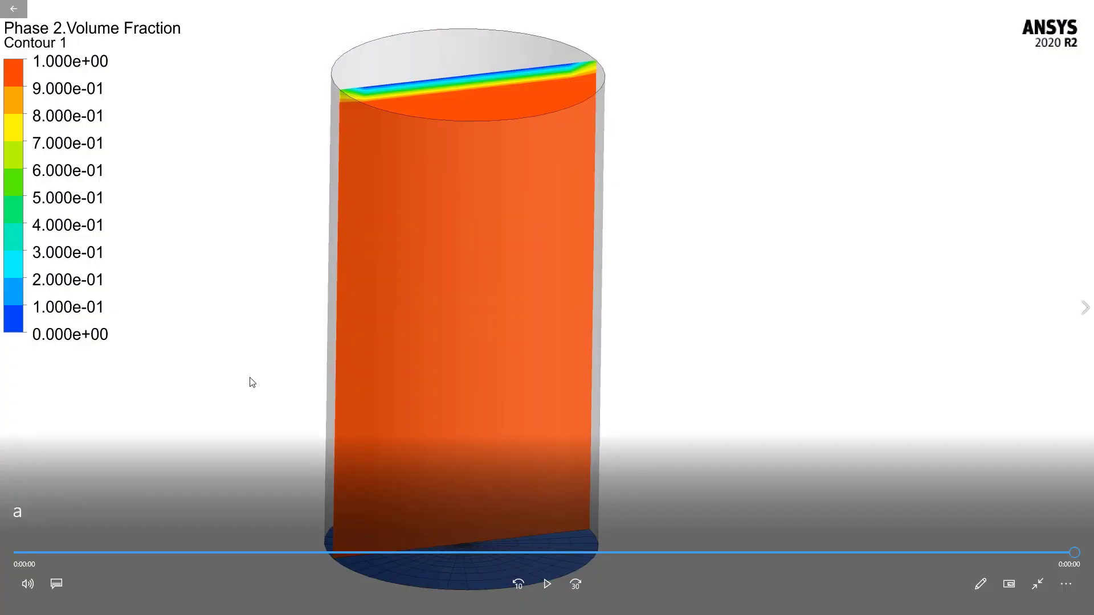
pyautogui.click(553, 588)
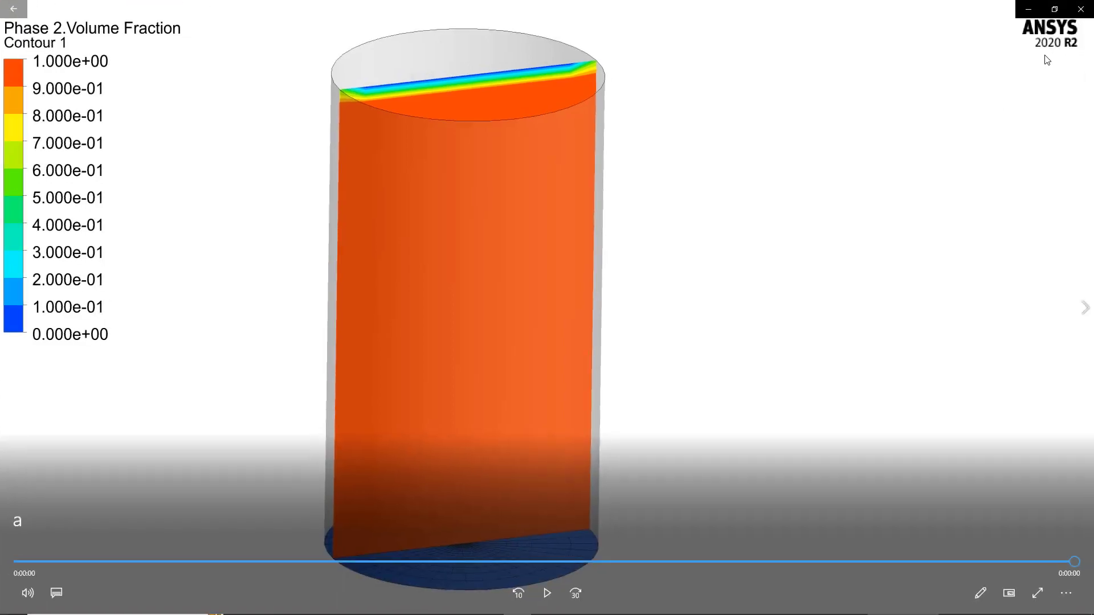
pyautogui.click(1081, 9)
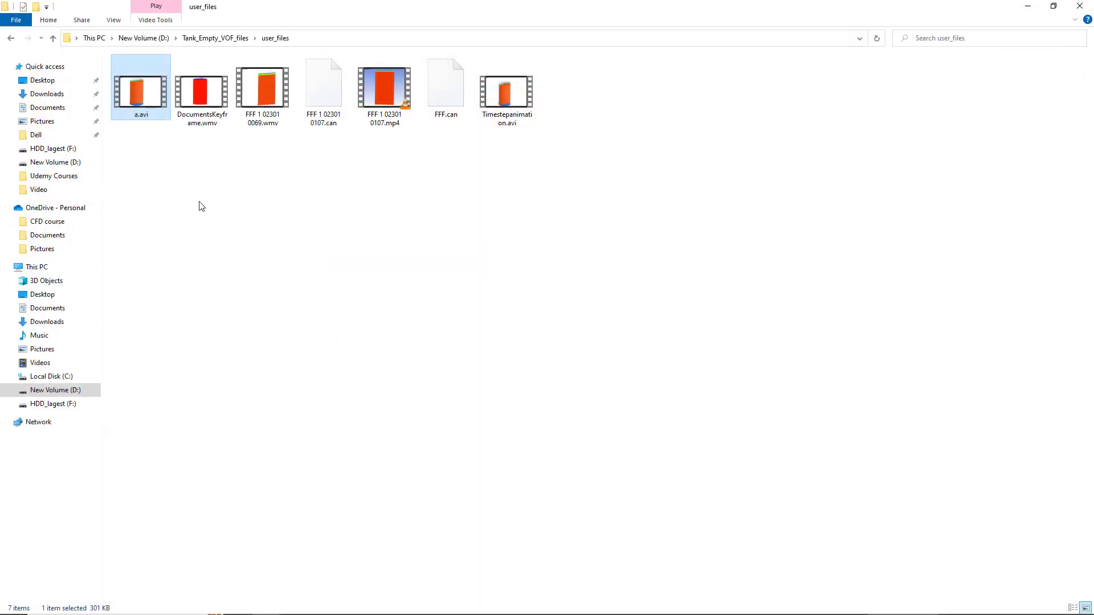
# Play the existing videos DocumentsKeyframe.wmv, FFF 1 02301 0069.wmv and FFF 1 02301 0107.mp4, closing each one after viewing
pyautogui.doubleClick(199, 96)
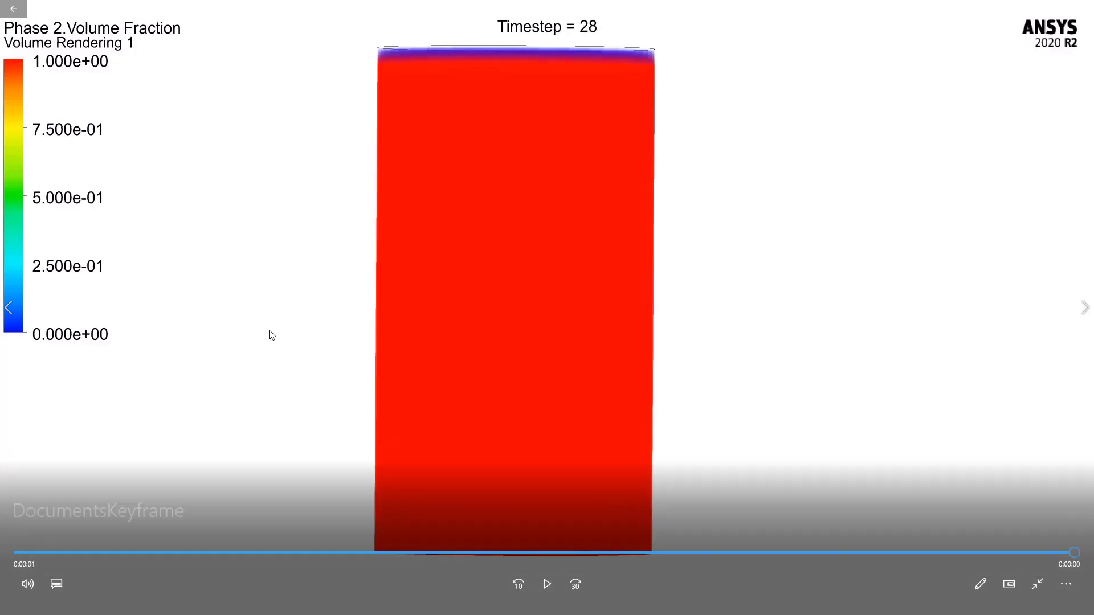
pyautogui.click(1081, 8)
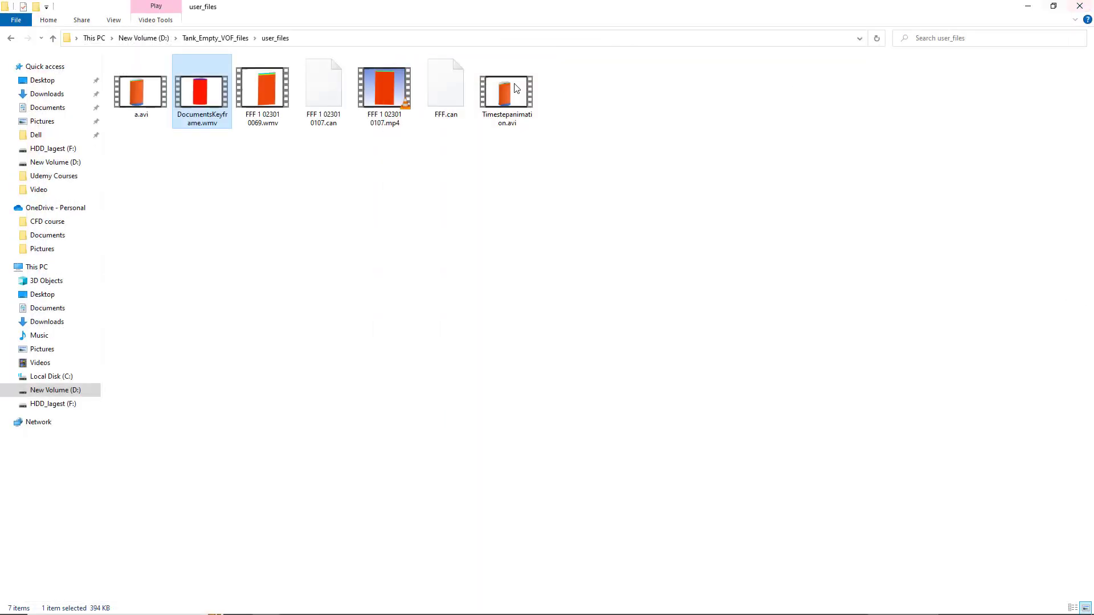
pyautogui.doubleClick(268, 97)
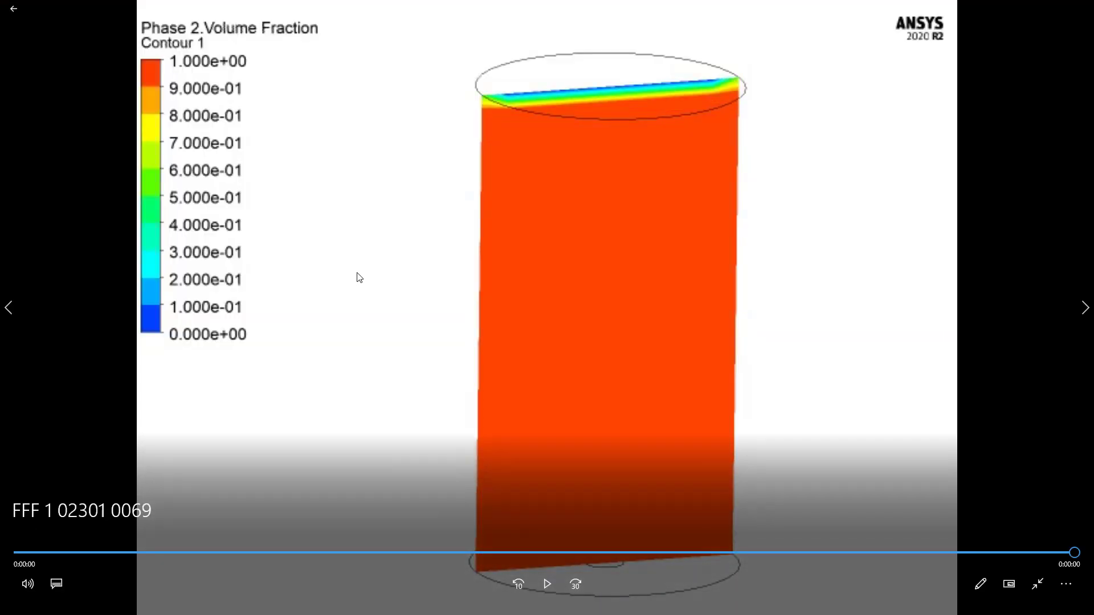
pyautogui.click(1081, 8)
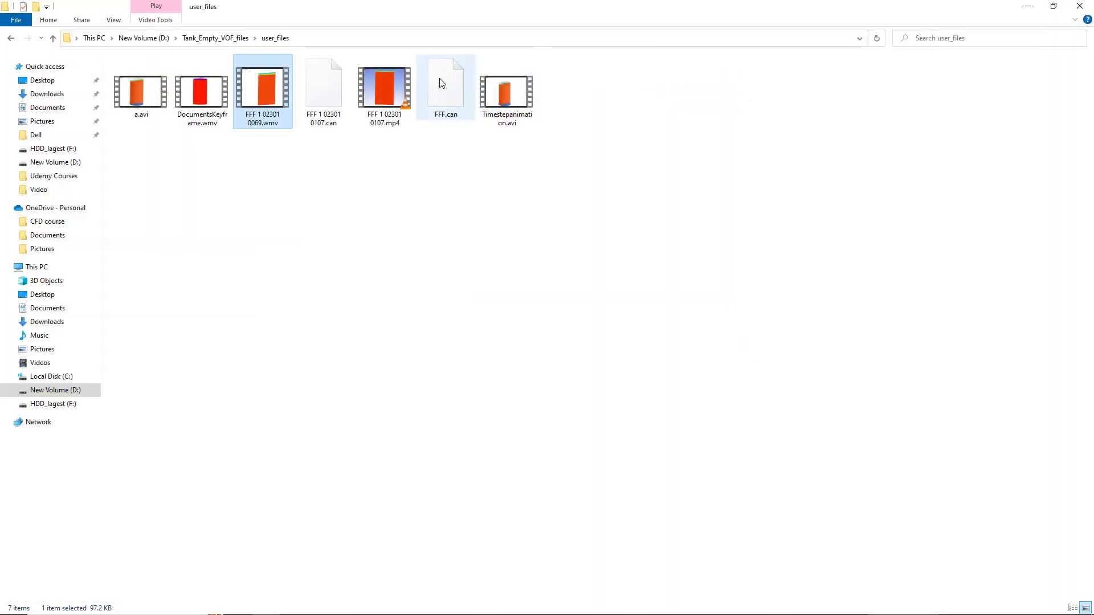
pyautogui.click(395, 91)
pyautogui.doubleClick(394, 91)
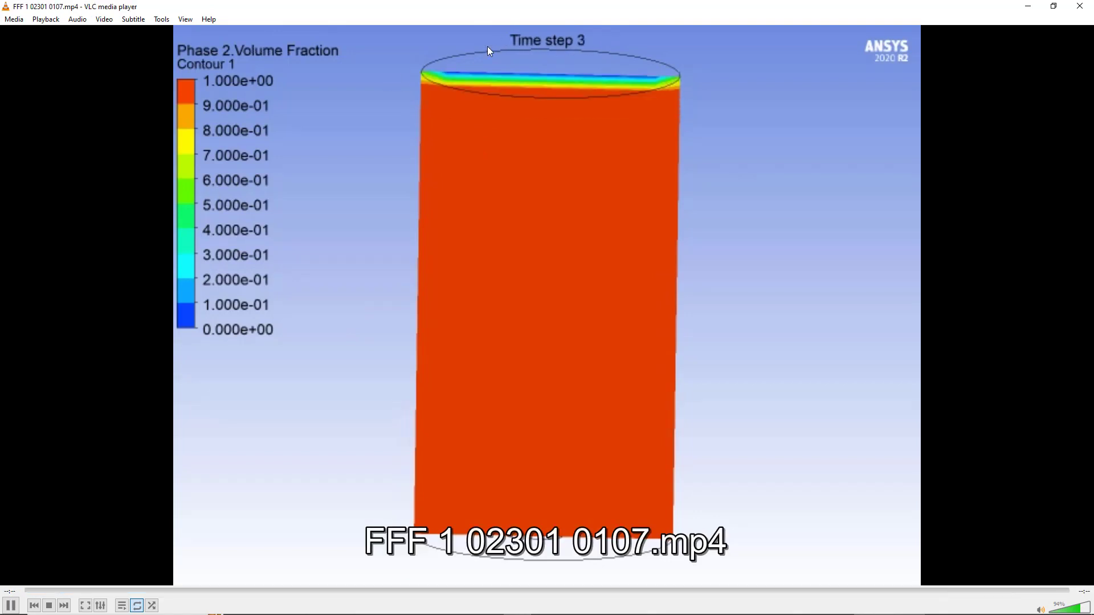
pyautogui.click(1084, 7)
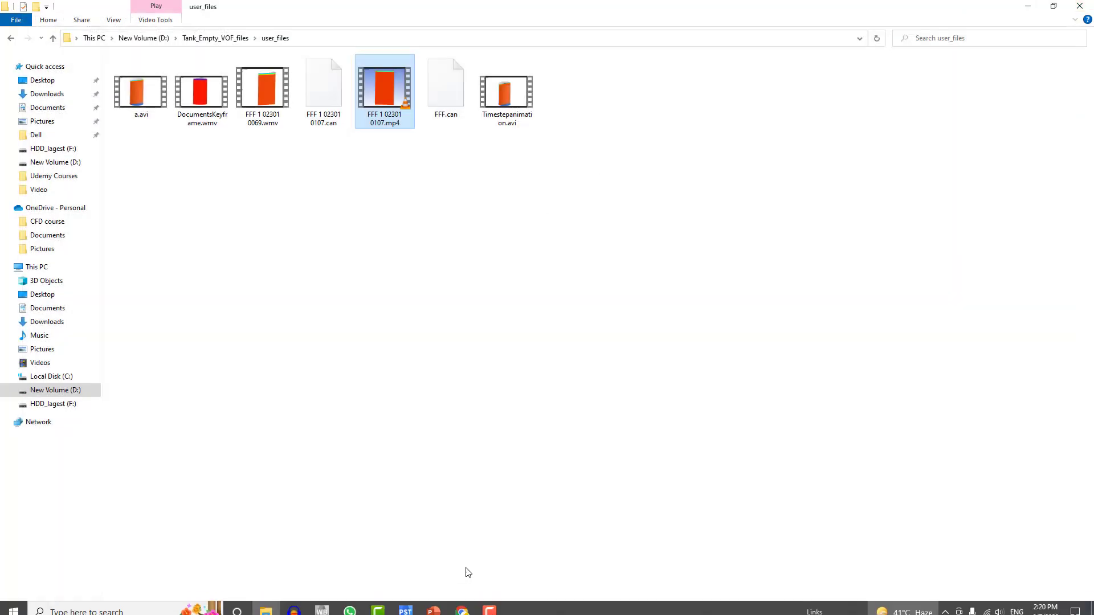
# Switch back to CFD-Post and arrange the Animation and Timestep Selector dialogs on either side of the tank
pyautogui.click(402, 607)
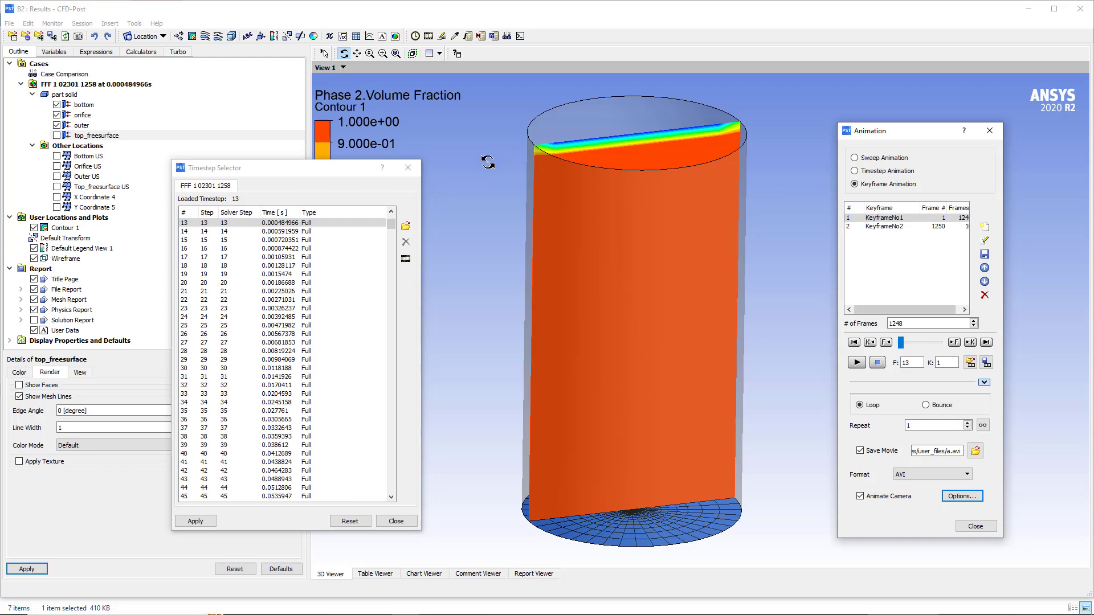
pyautogui.moveTo(595, 178); pyautogui.dragTo(585, 161)
pyautogui.moveTo(900, 135); pyautogui.dragTo(930, 157)
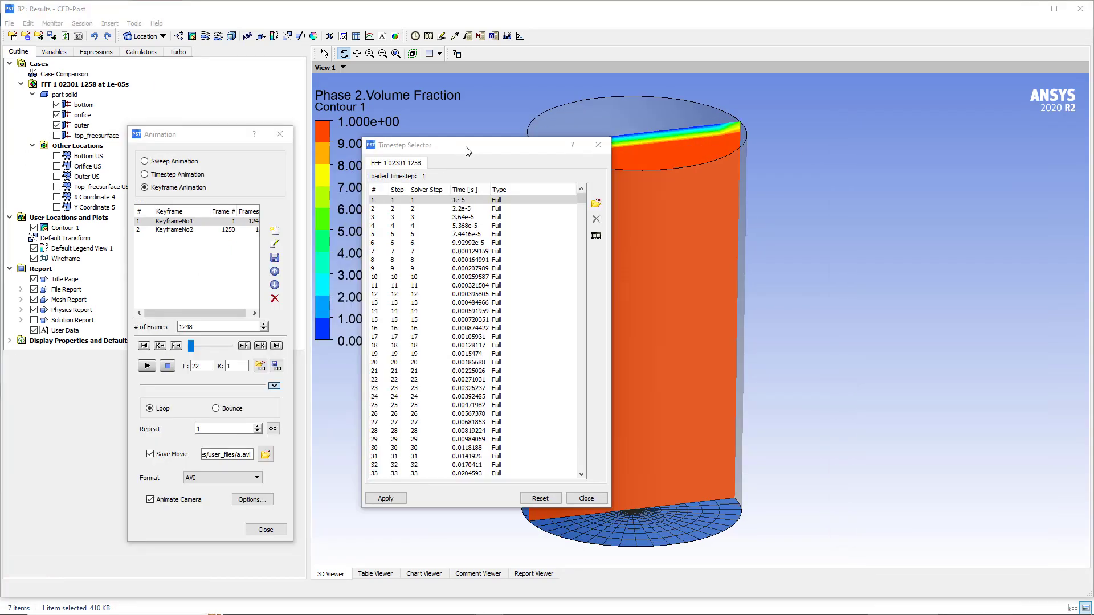
pyautogui.moveTo(466, 147); pyautogui.dragTo(833, 198)
pyautogui.moveTo(200, 138); pyautogui.dragTo(341, 144)
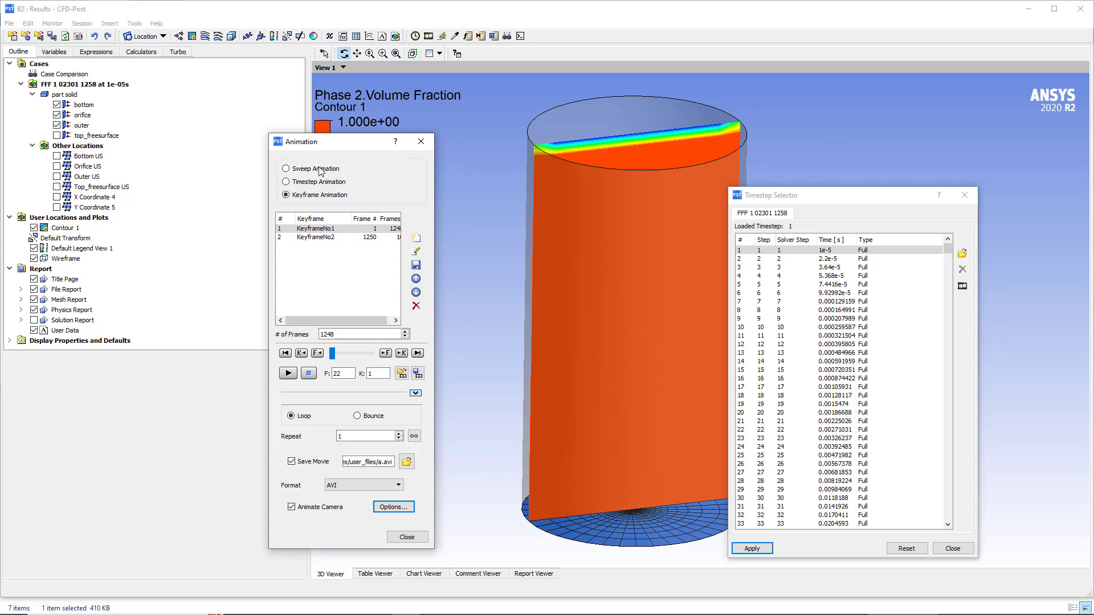
# Change the animation type to Timestep Animation and move both dialogs further clear of the tank
pyautogui.click(309, 185)
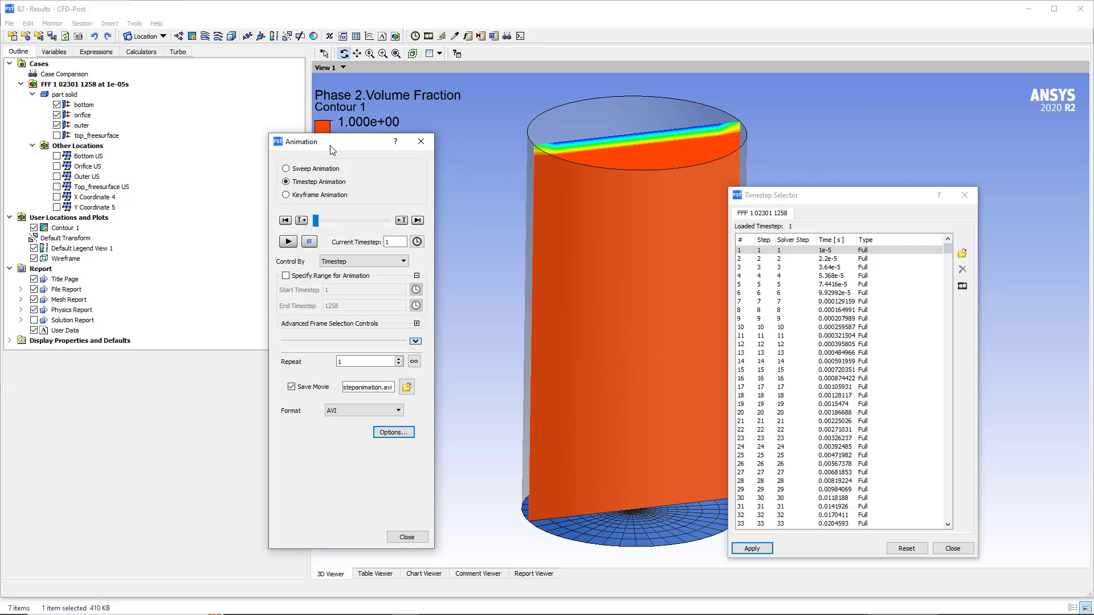
pyautogui.moveTo(334, 148); pyautogui.dragTo(376, 168)
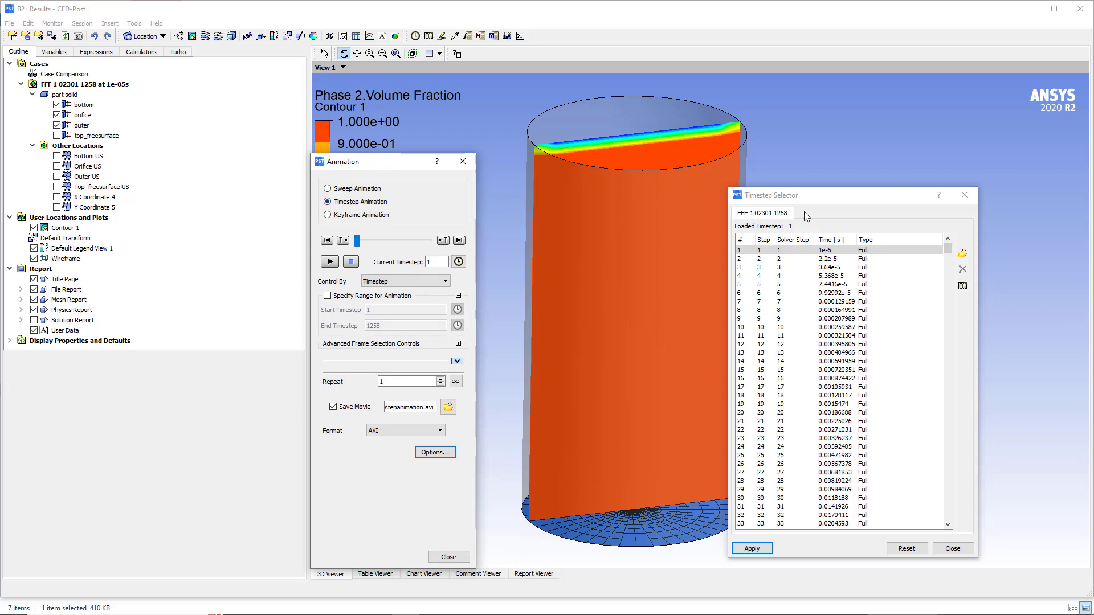
pyautogui.moveTo(846, 200); pyautogui.dragTo(910, 281)
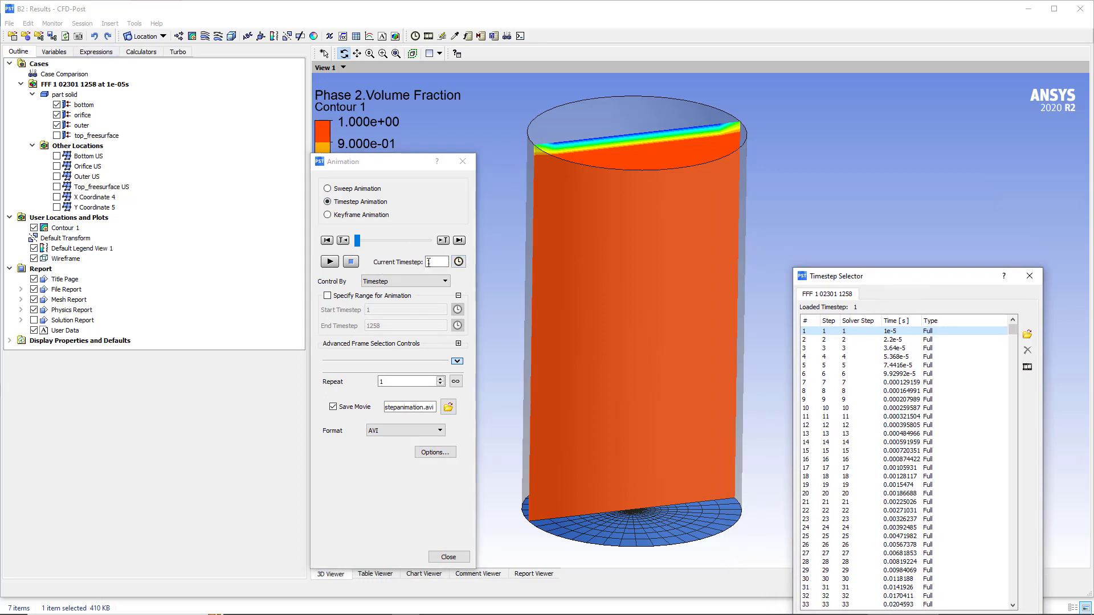
# Insert a text object named Text 1 with an embedded auto annotation of type Time Value and apply it
pyautogui.click(113, 26)
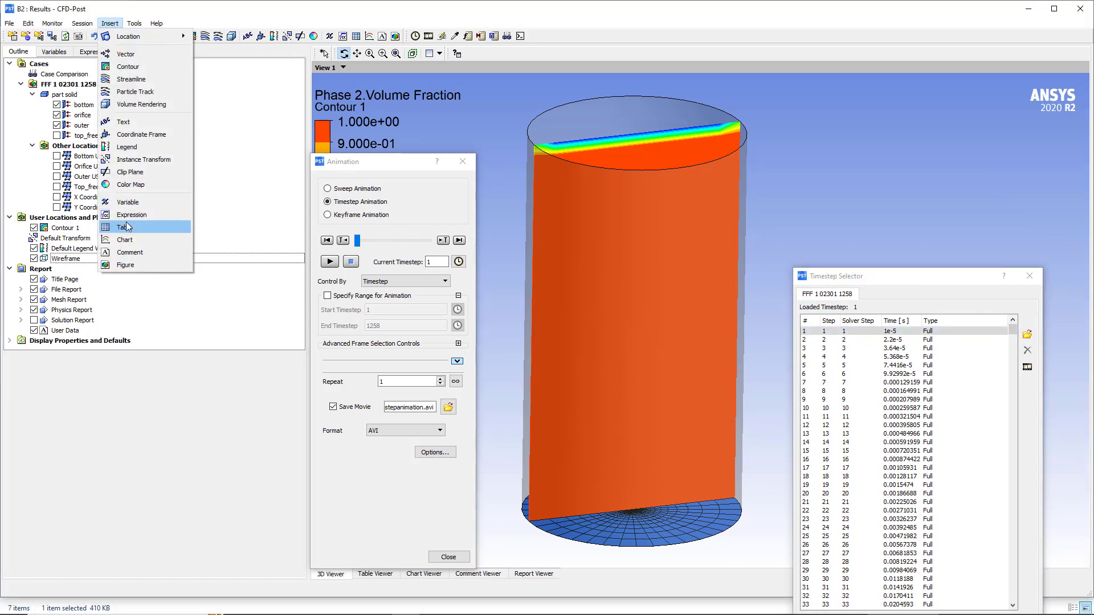
pyautogui.click(134, 122)
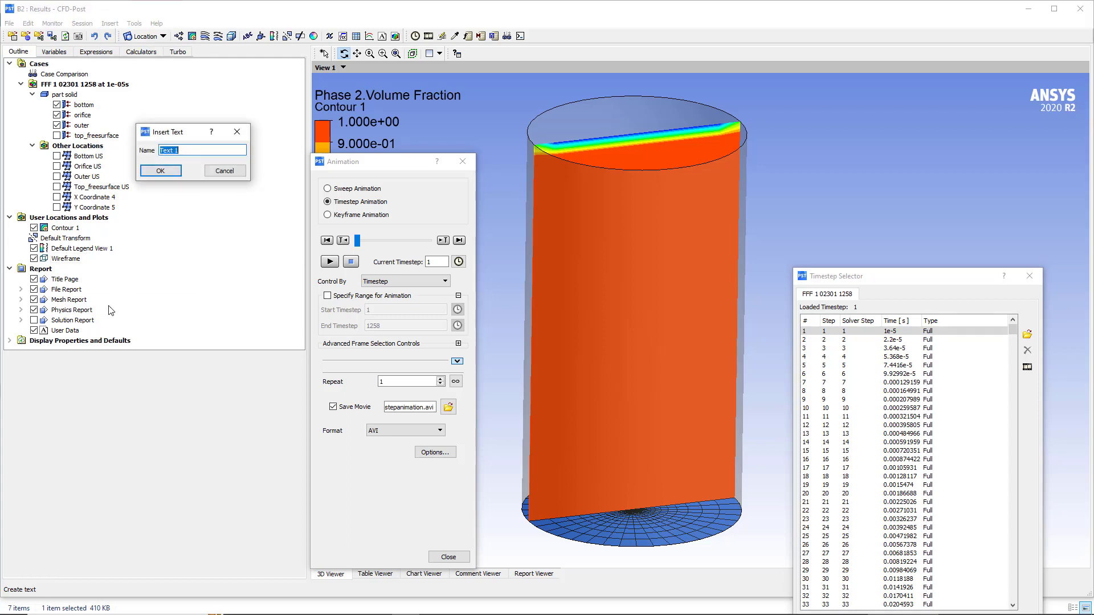
pyautogui.click(155, 167)
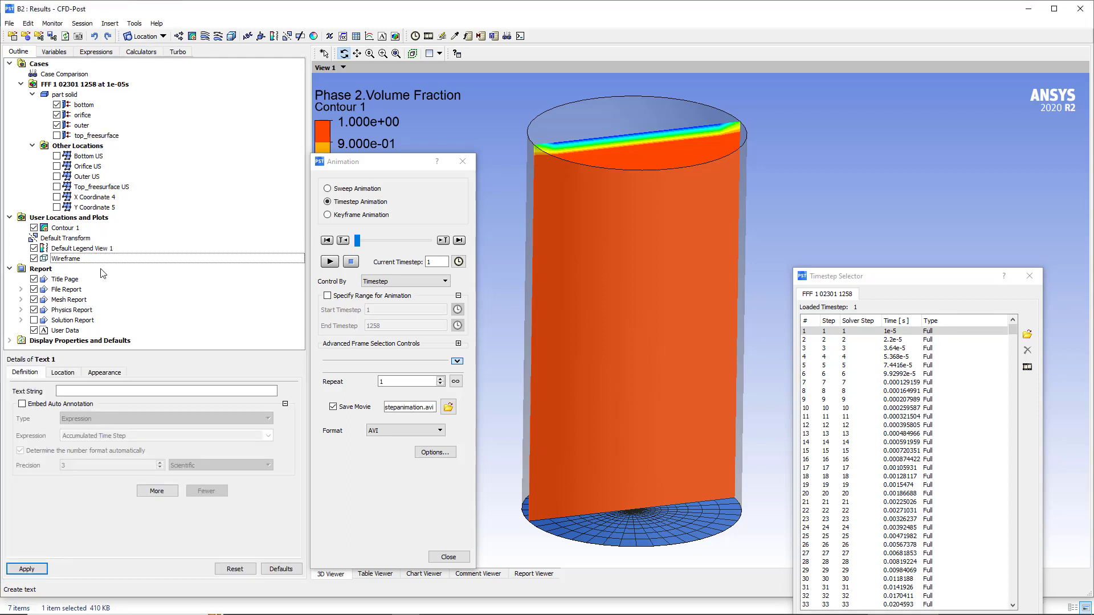
pyautogui.click(34, 404)
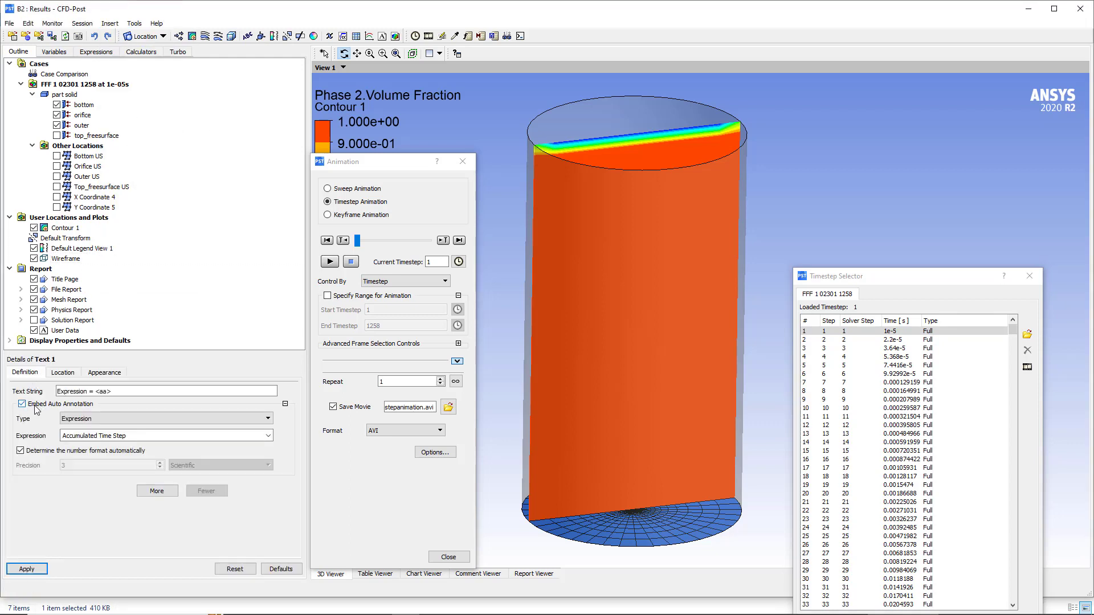
pyautogui.click(107, 419)
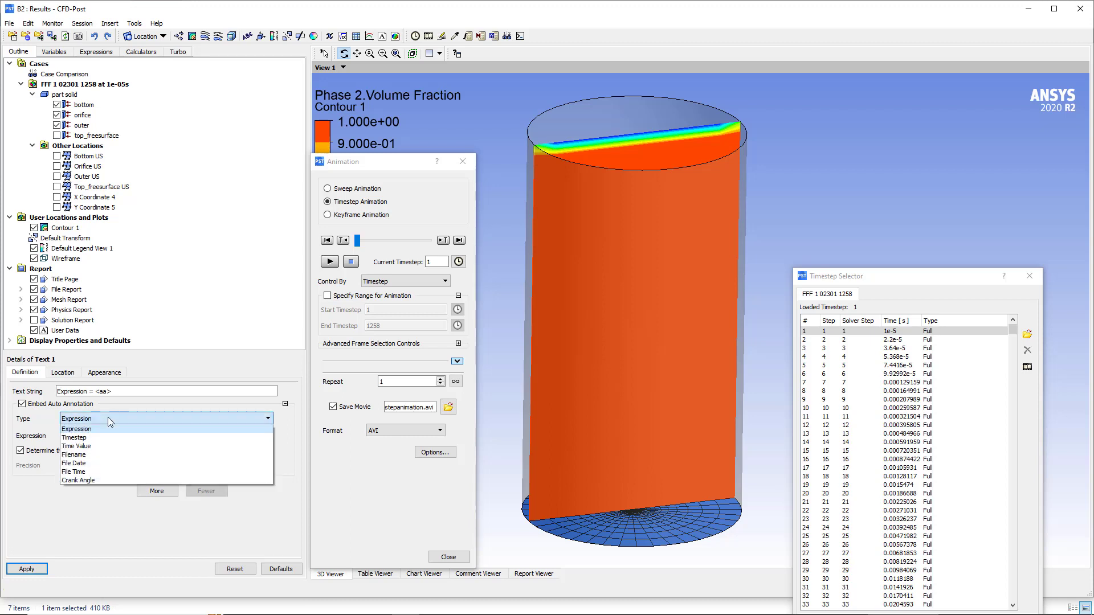
pyautogui.click(83, 447)
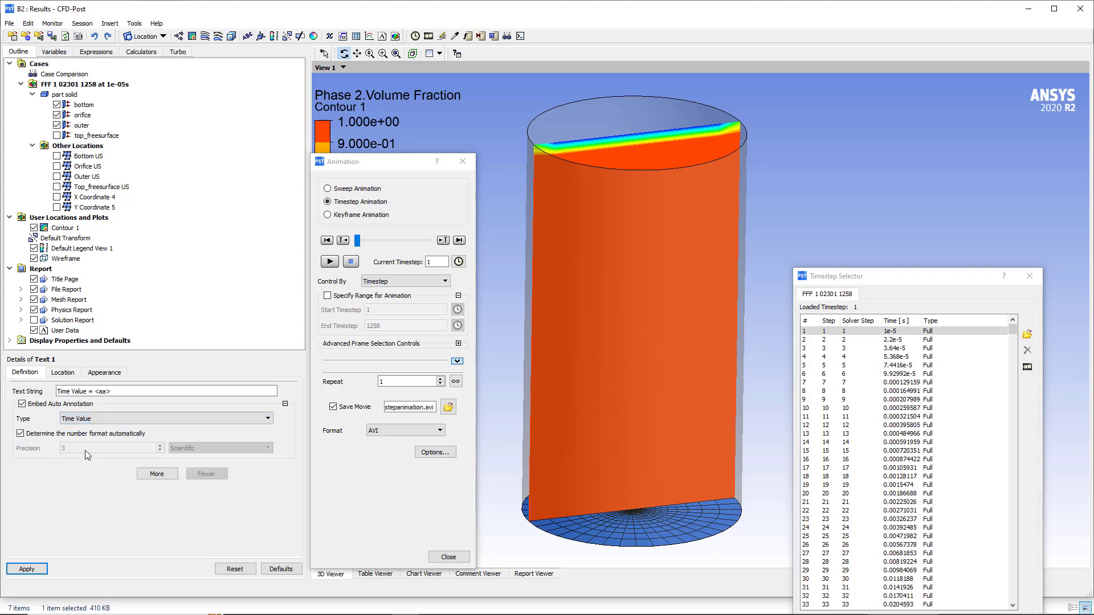
pyautogui.click(23, 569)
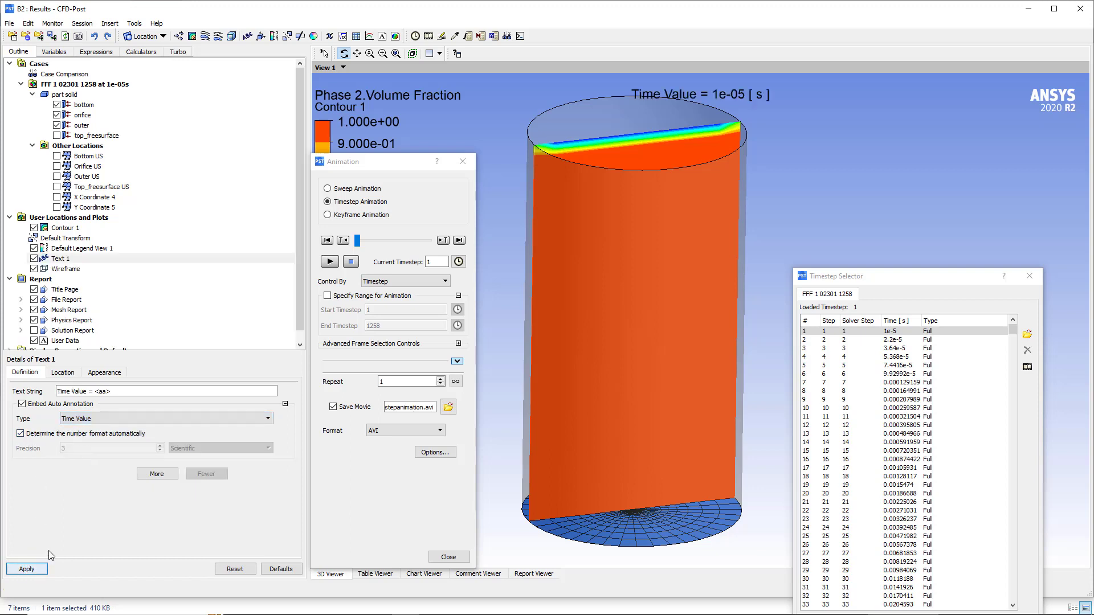
# Set the time text's X justification to None and its position to 0.65, 0.65, and apply the new location
pyautogui.click(66, 372)
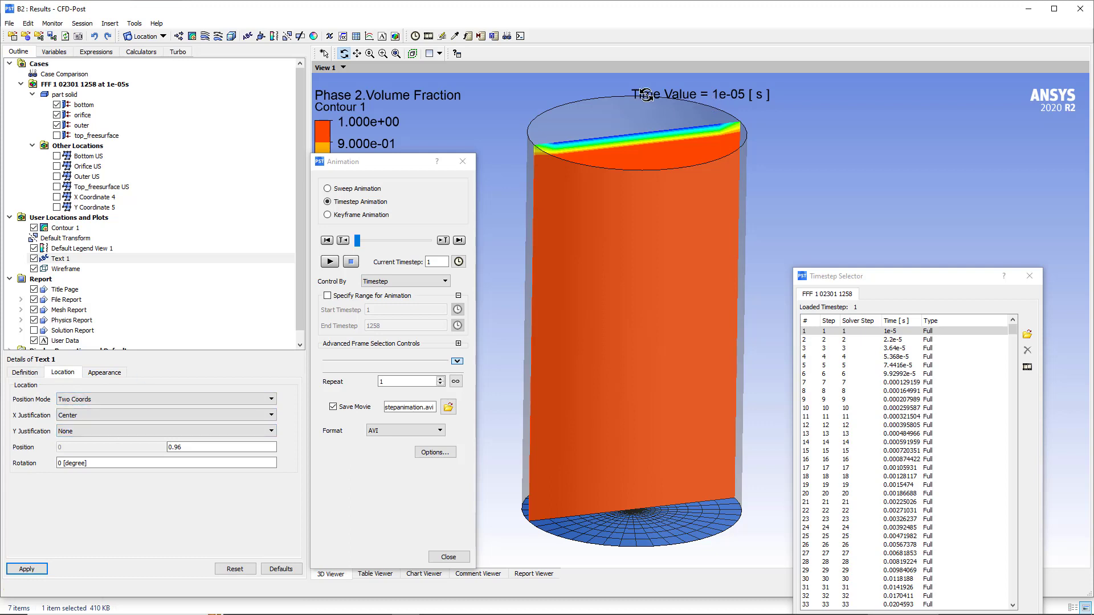
pyautogui.click(77, 415)
pyautogui.click(78, 424)
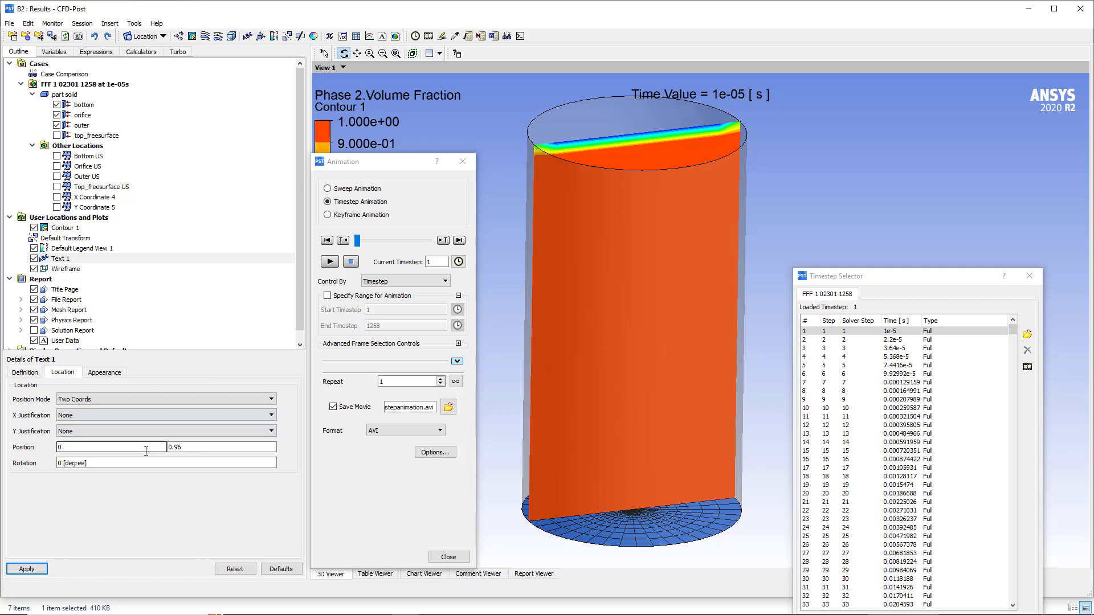
pyautogui.click(83, 444)
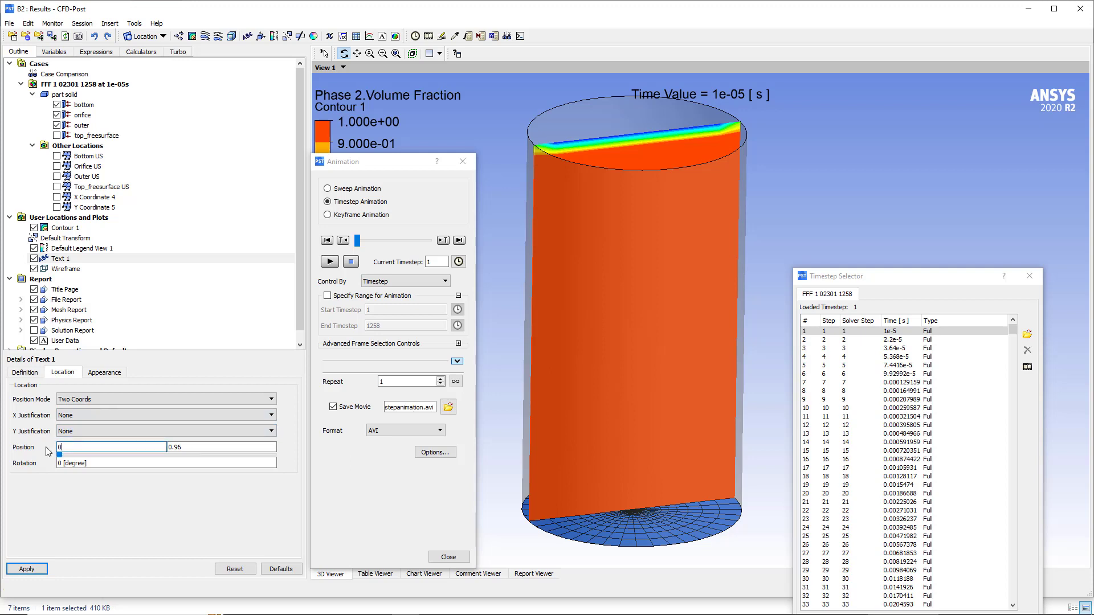
pyautogui.write('.65')
pyautogui.press('Tab')
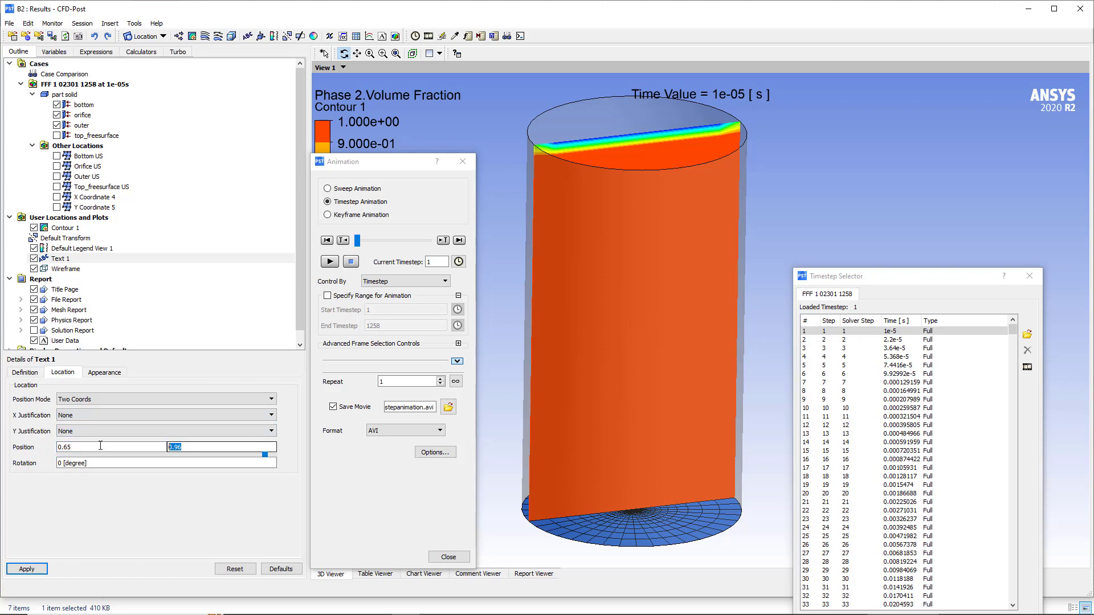
pyautogui.write('0')
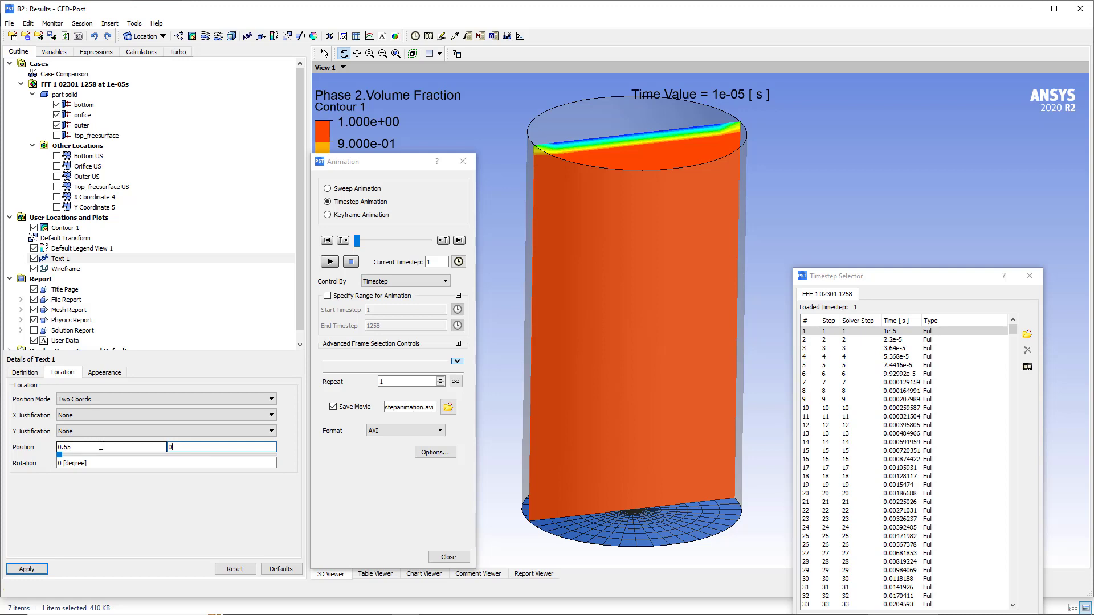
pyautogui.write('.65')
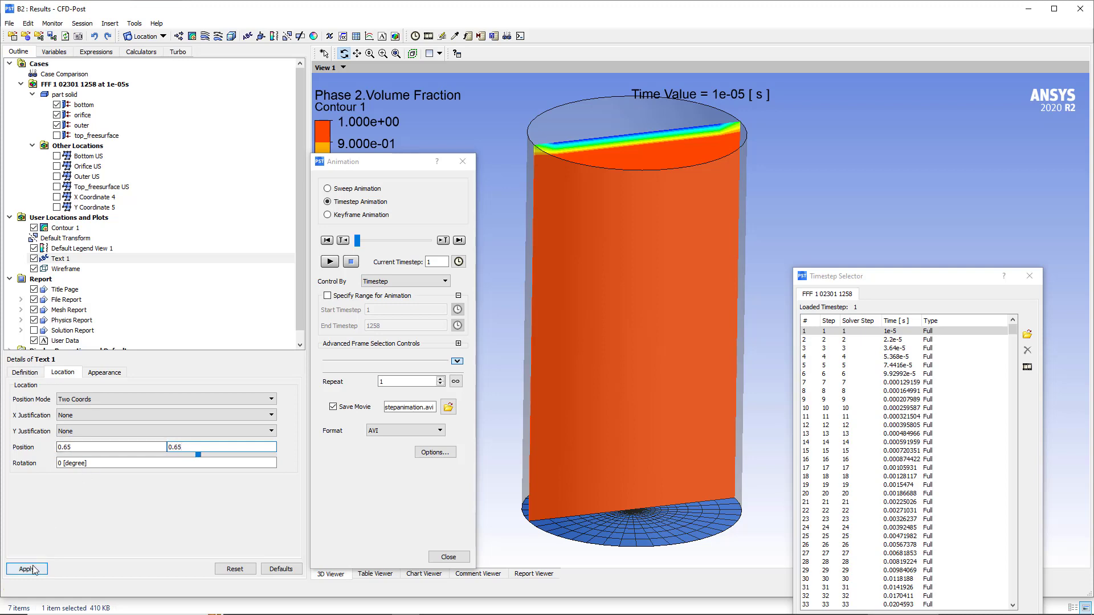
pyautogui.click(29, 567)
# Record the timestep animation with the time text, overwriting Timestepanimation.avi, and stop the recording at timestep 8
pyautogui.moveTo(899, 280); pyautogui.dragTo(689, 525)
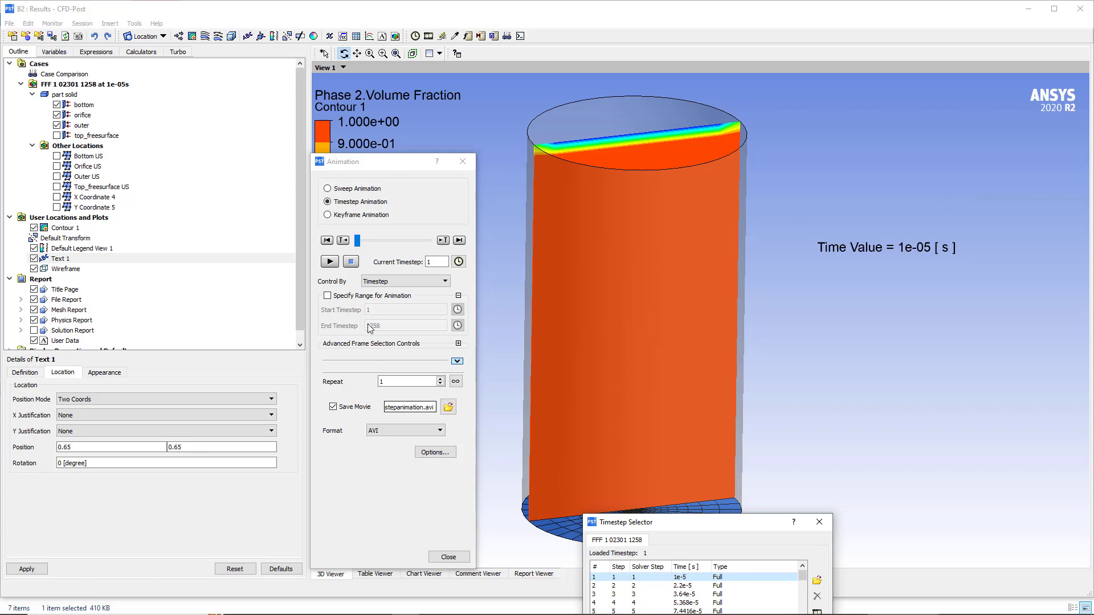
pyautogui.click(330, 261)
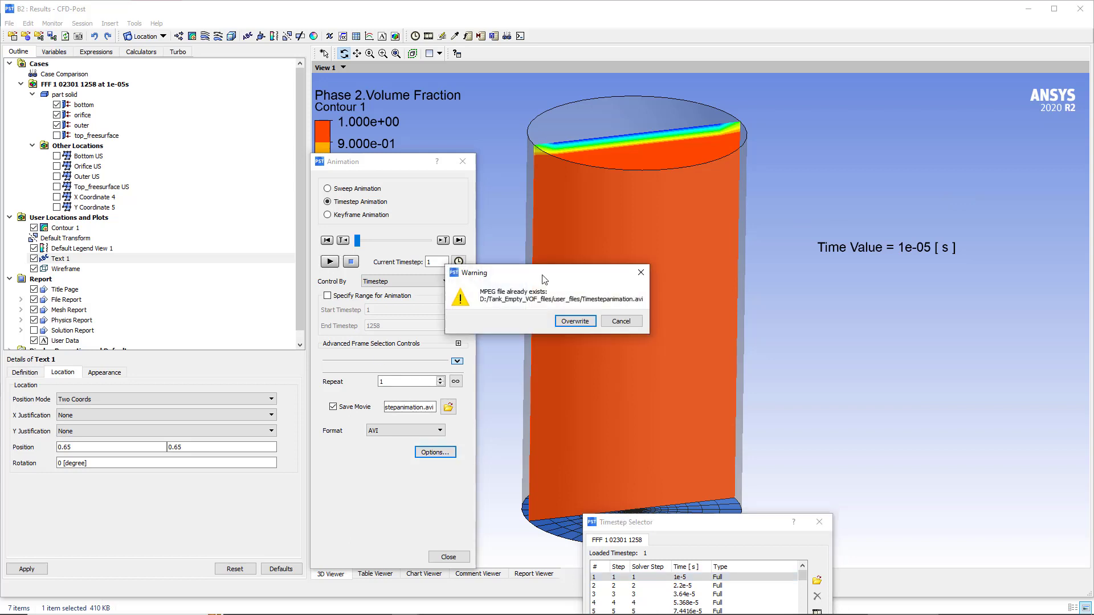
pyautogui.click(572, 322)
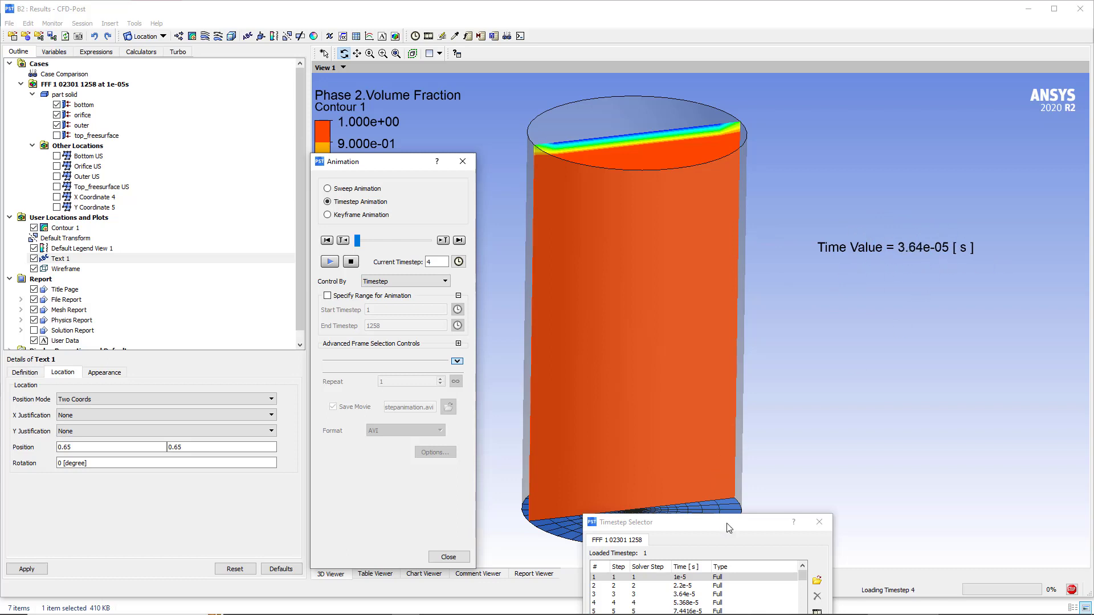
pyautogui.moveTo(731, 527); pyautogui.dragTo(177, 282)
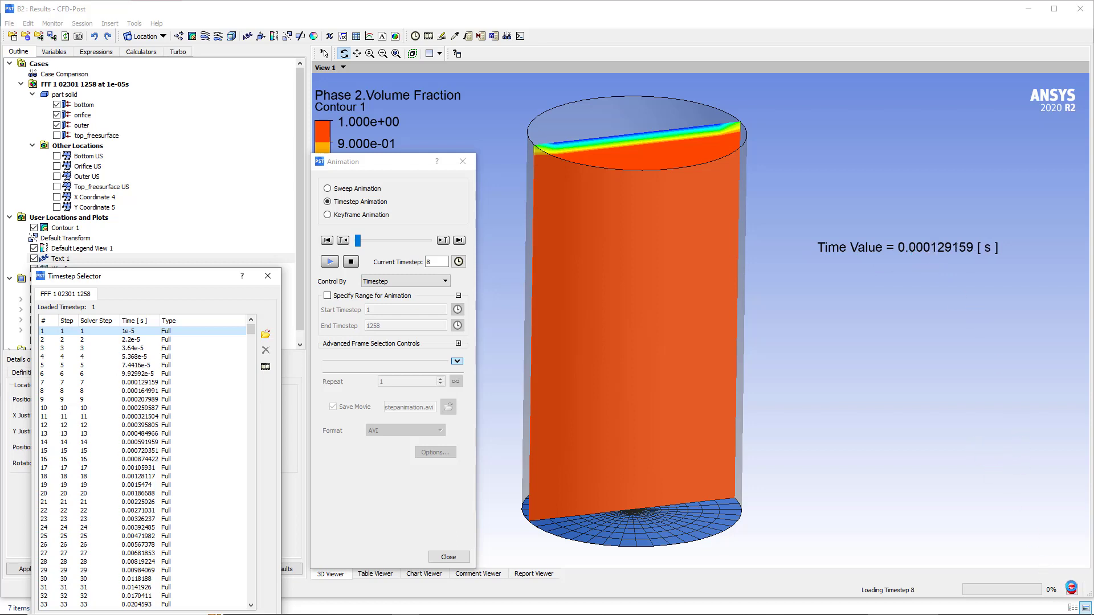
pyautogui.click(1071, 589)
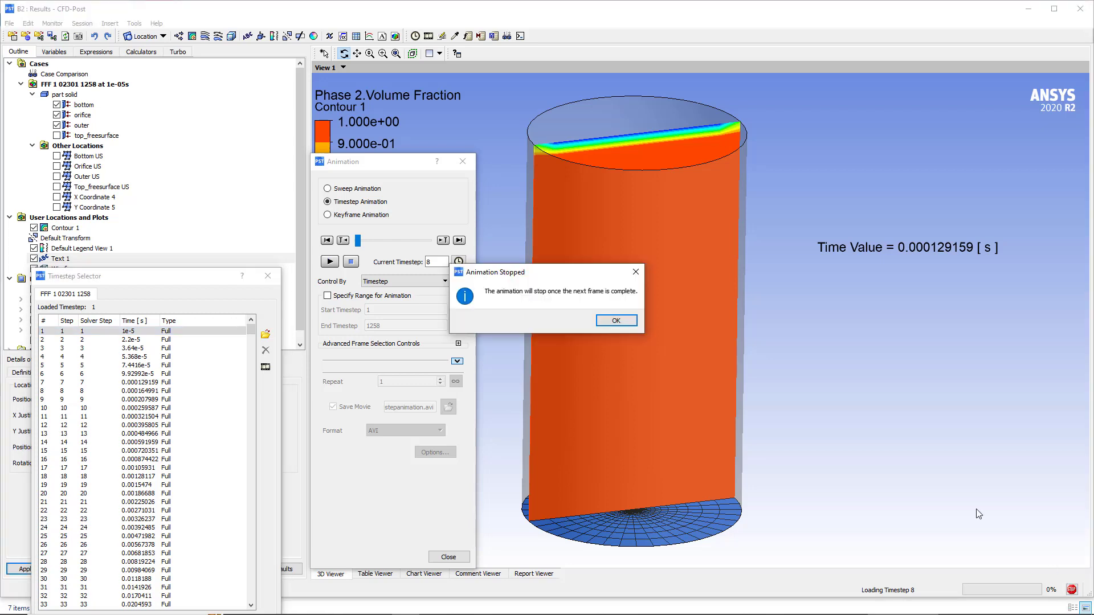
pyautogui.click(617, 322)
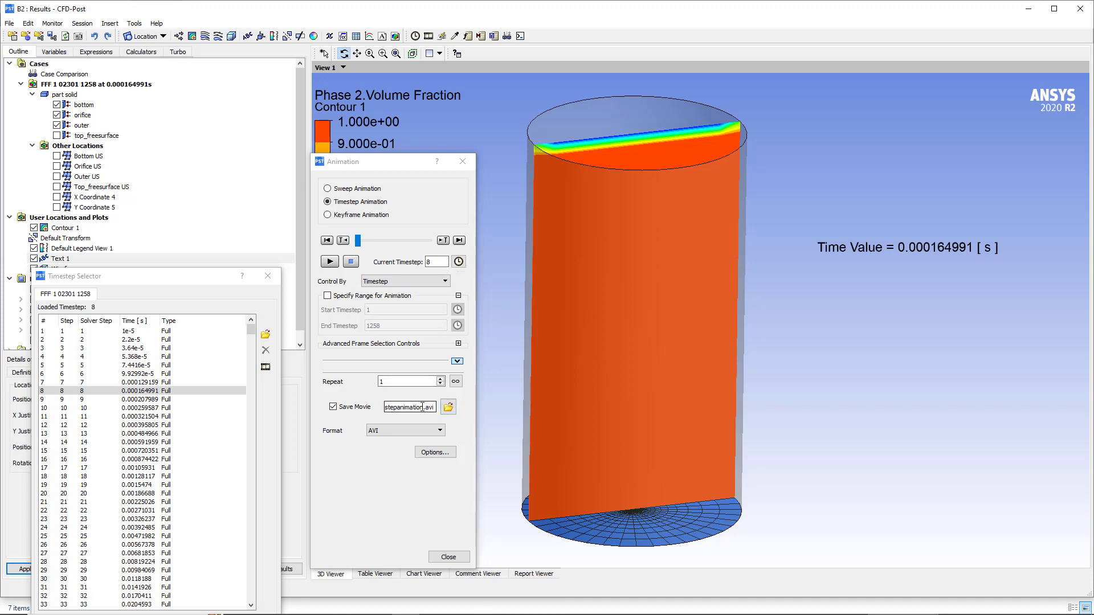
# Switch to File Explorer, play Timestepanimation.avi from the user_files folder with Repeat enabled and close the player
pyautogui.moveTo(423, 406); pyautogui.dragTo(410, 407)
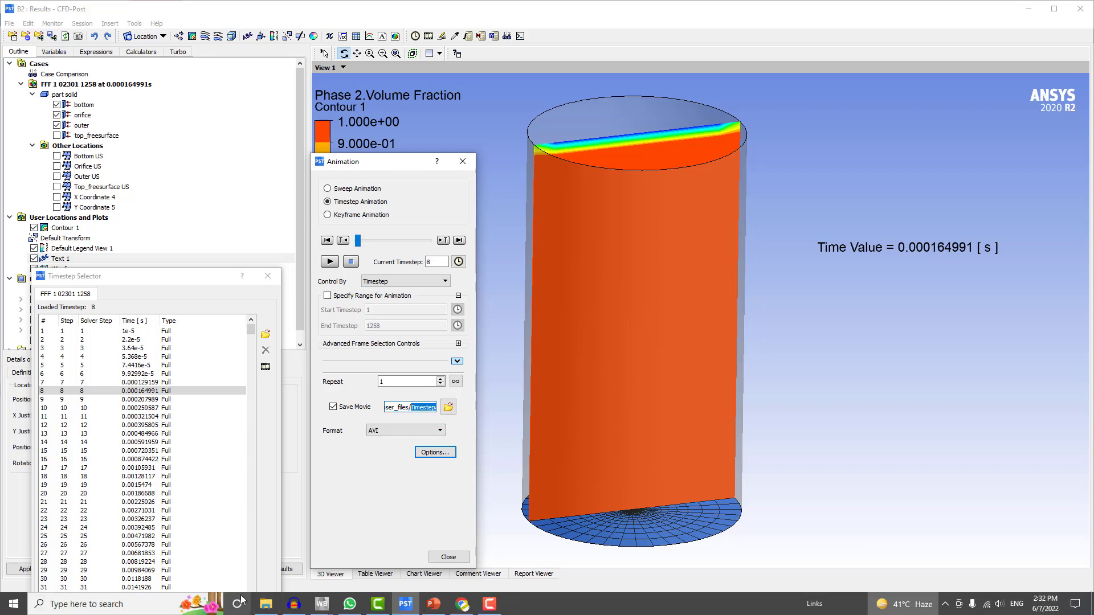
pyautogui.click(264, 601)
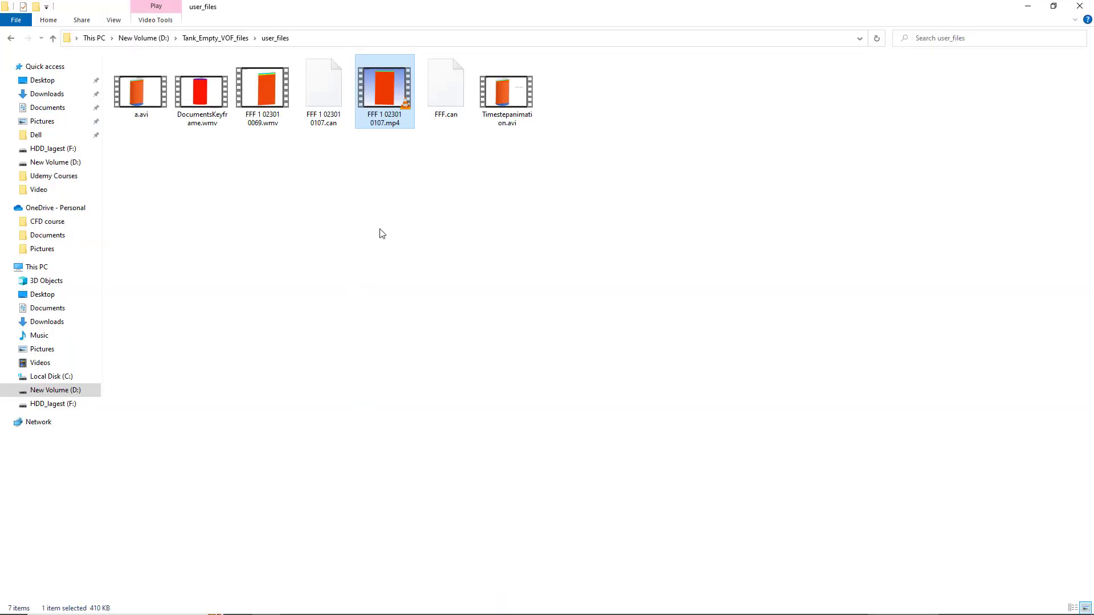
pyautogui.doubleClick(506, 98)
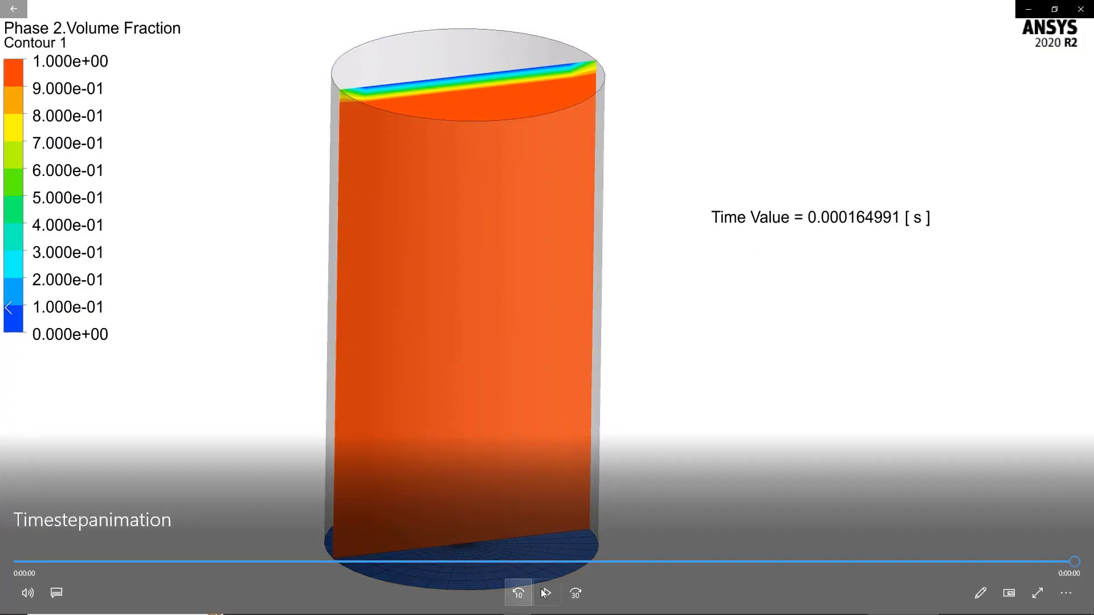
pyautogui.click(1066, 593)
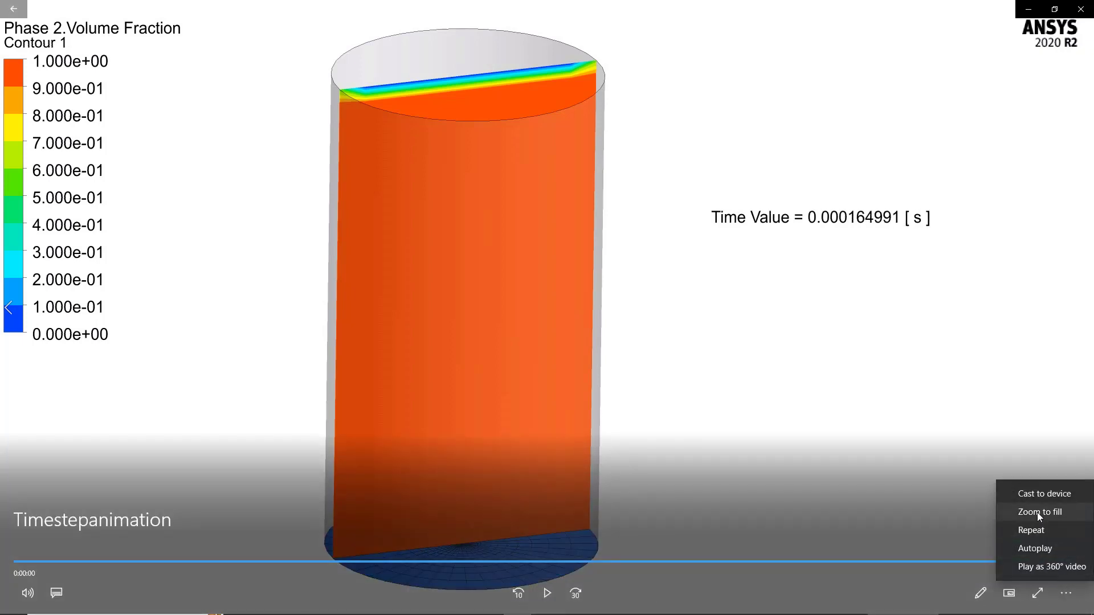
pyautogui.click(1038, 531)
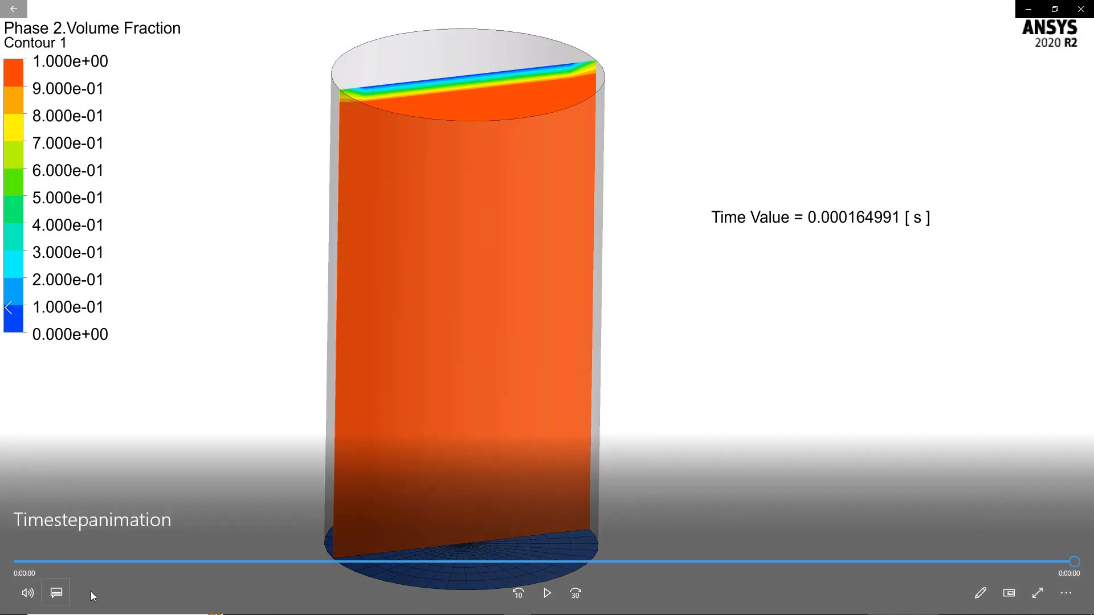
pyautogui.click(547, 593)
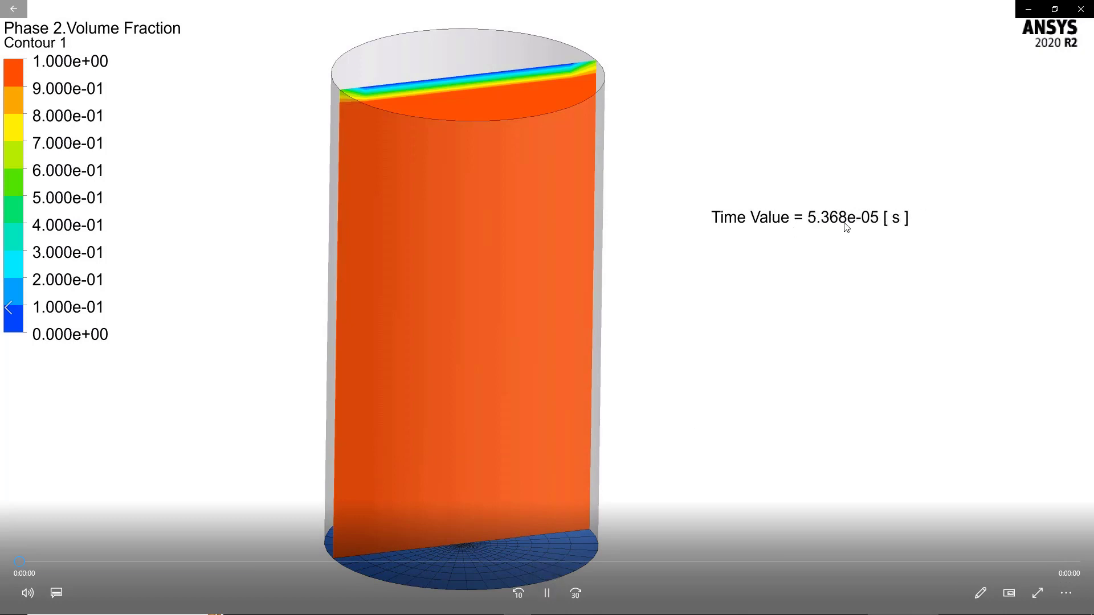
pyautogui.click(1066, 594)
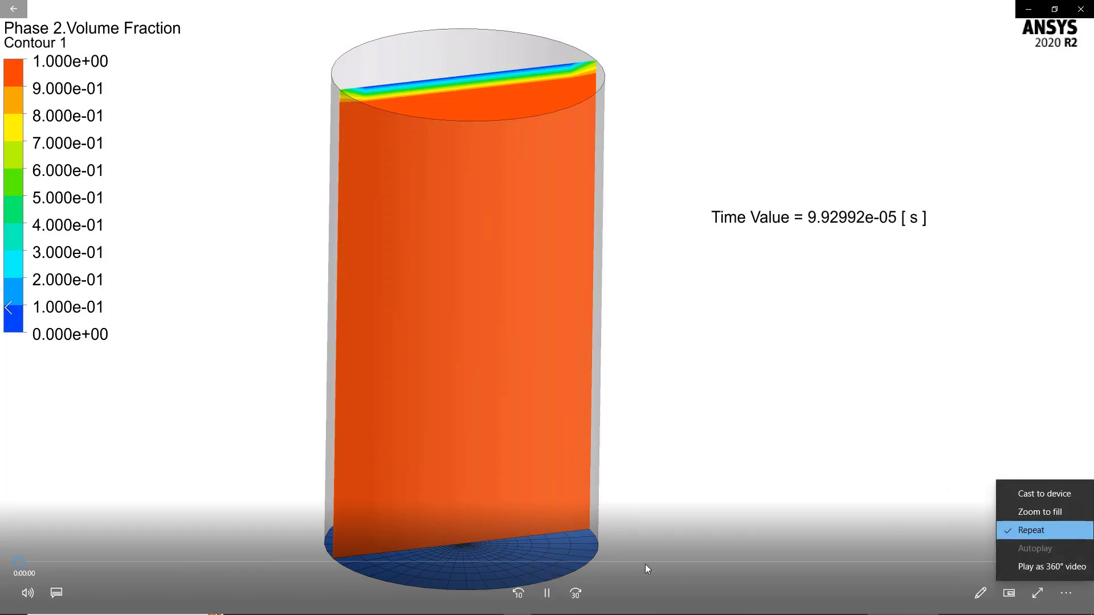
pyautogui.click(544, 594)
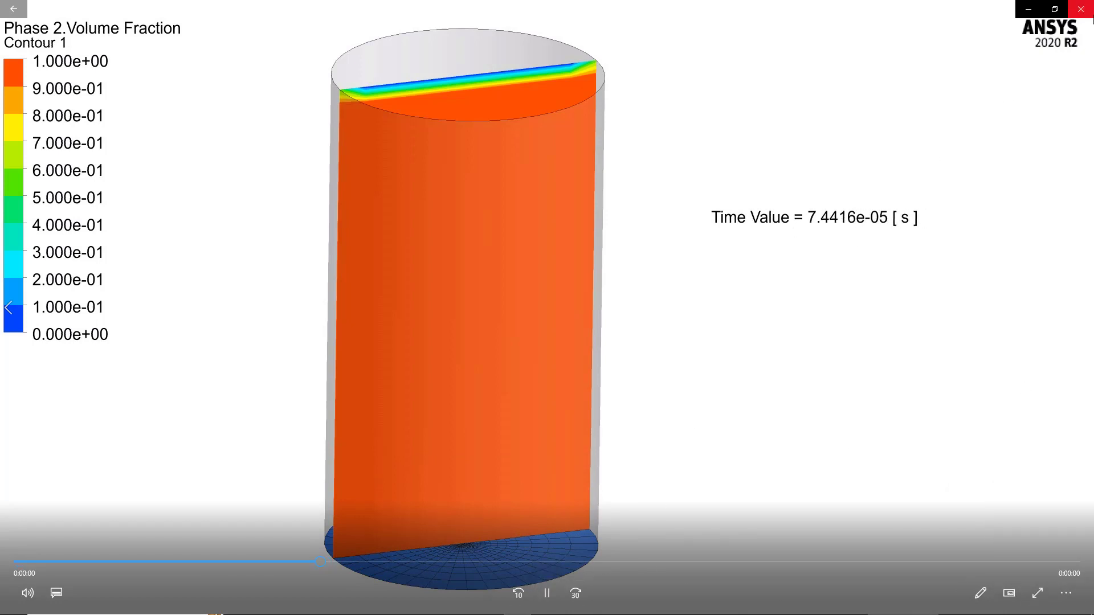
pyautogui.click(1081, 9)
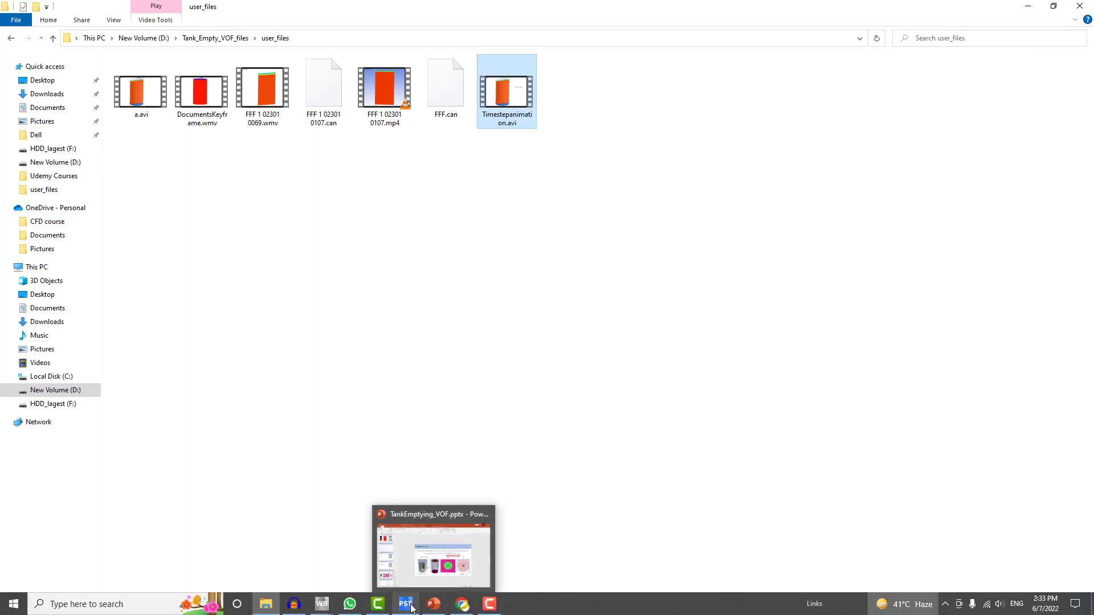
# Switch back to CFD-Post, bring up the Timestep Selector and go to the final timesteps in its list
pyautogui.click(405, 604)
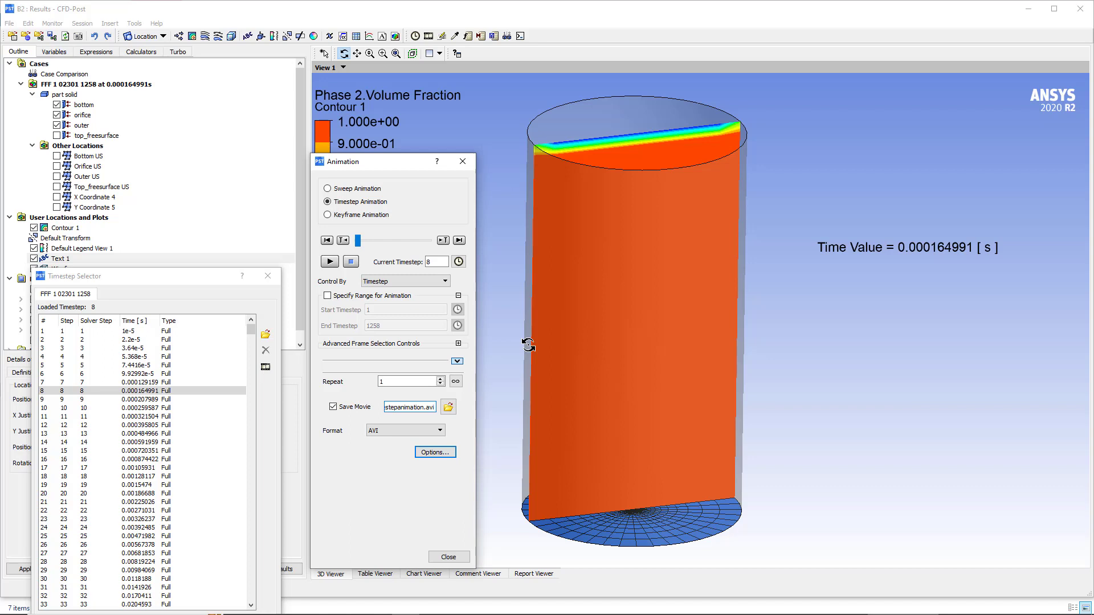
pyautogui.click(418, 36)
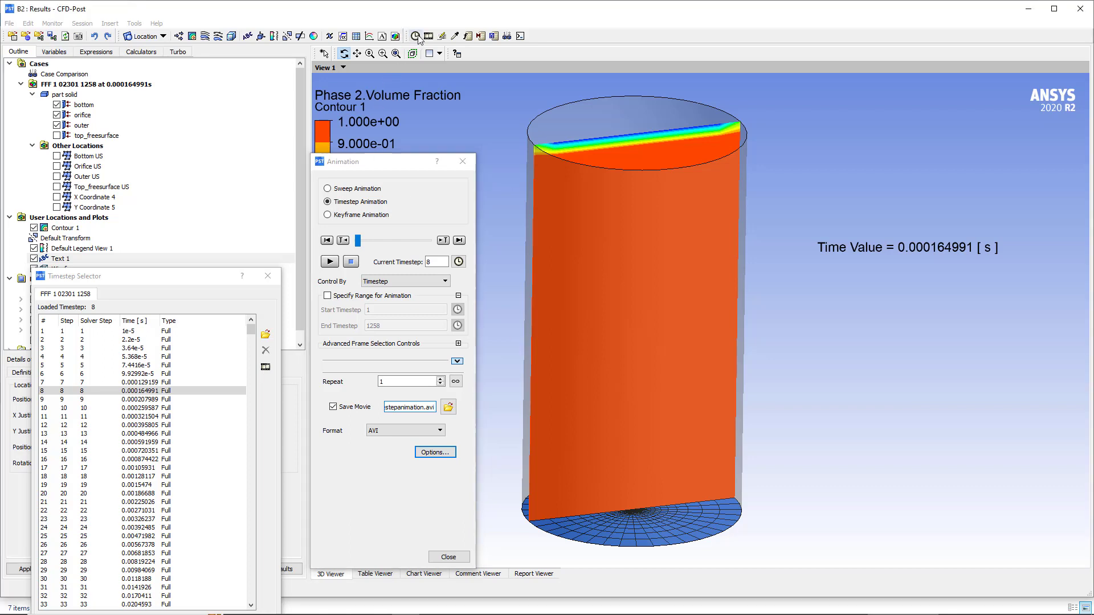
pyautogui.moveTo(139, 284); pyautogui.dragTo(118, 99)
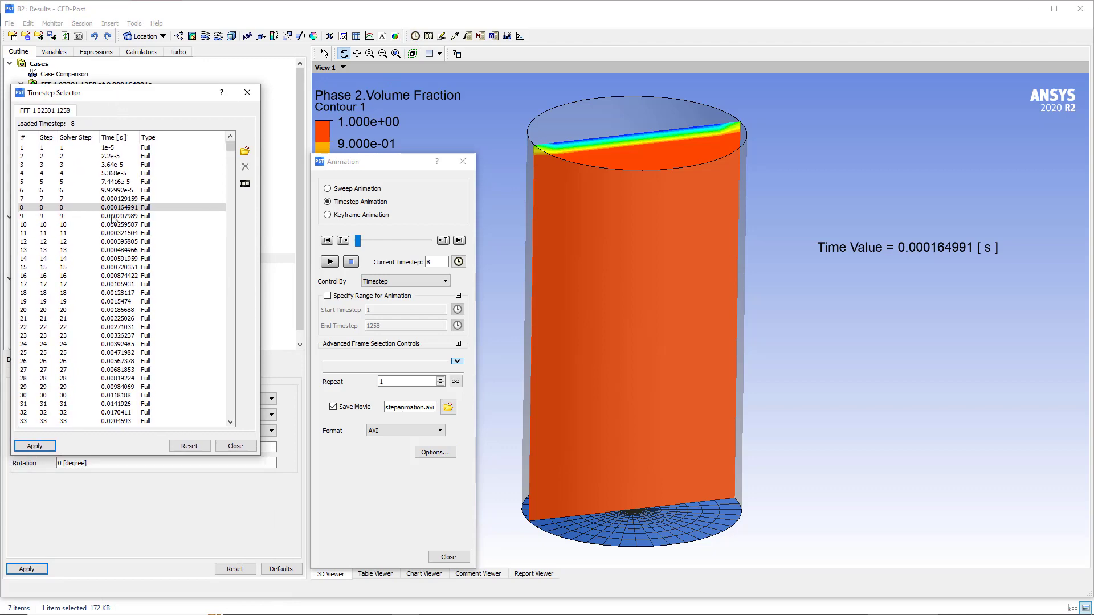
pyautogui.moveTo(230, 154); pyautogui.dragTo(230, 417)
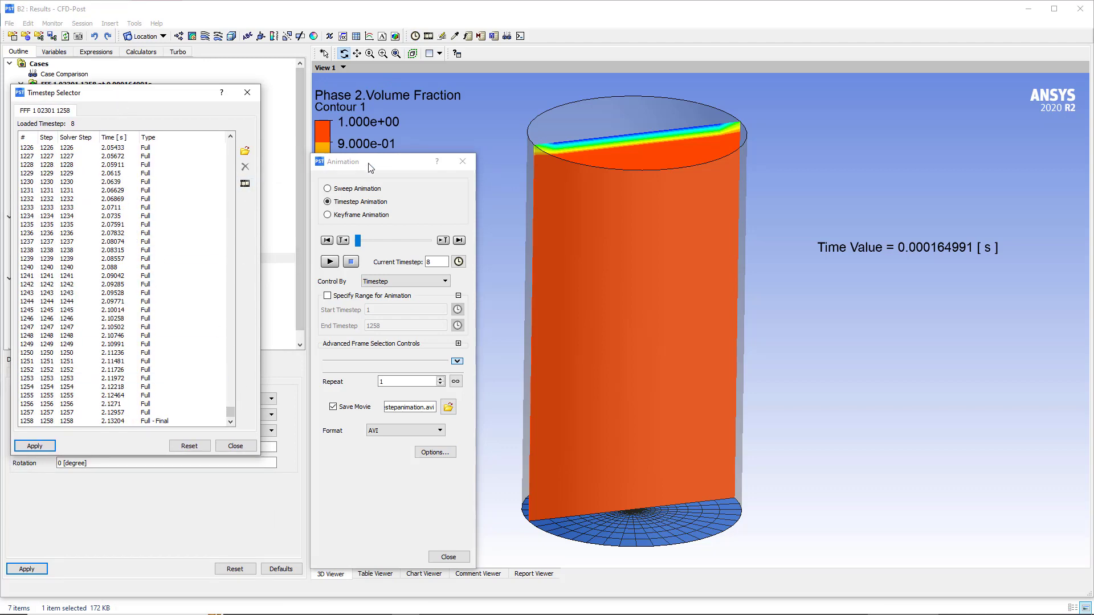
# Place the Timestep Selector and Animation dialogs side by side and change the animation type to Keyframe Animation
pyautogui.moveTo(371, 165); pyautogui.dragTo(388, 128)
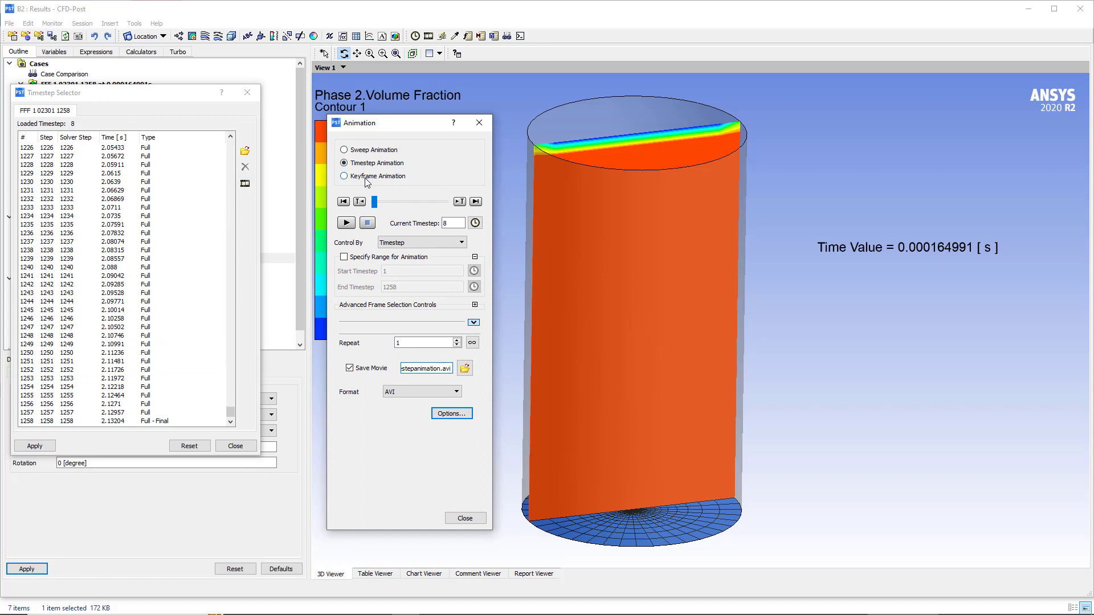
pyautogui.moveTo(171, 95); pyautogui.dragTo(226, 128)
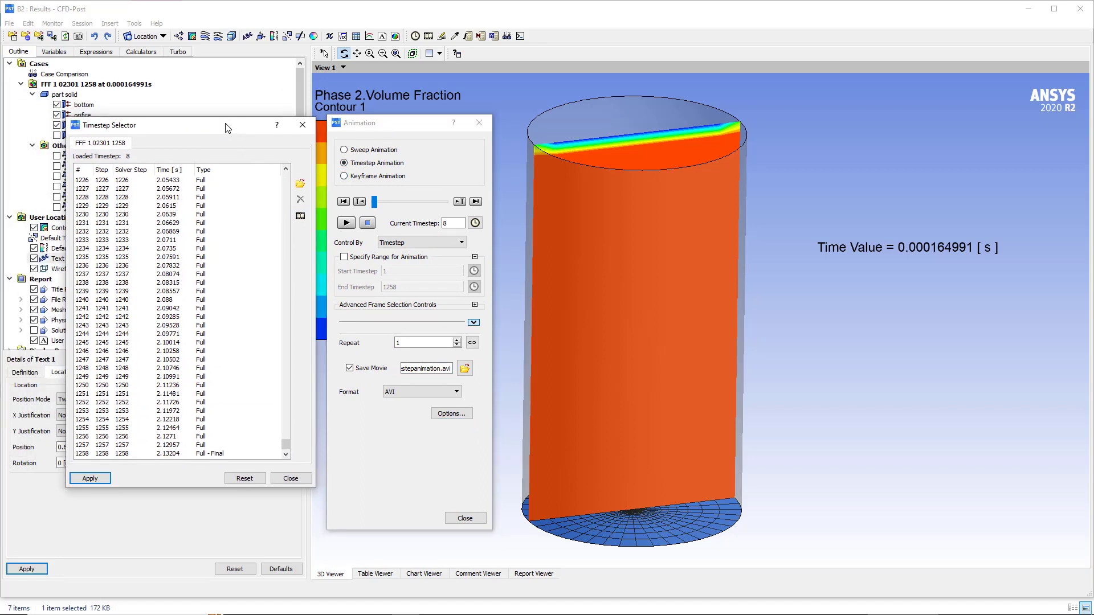
pyautogui.click(359, 178)
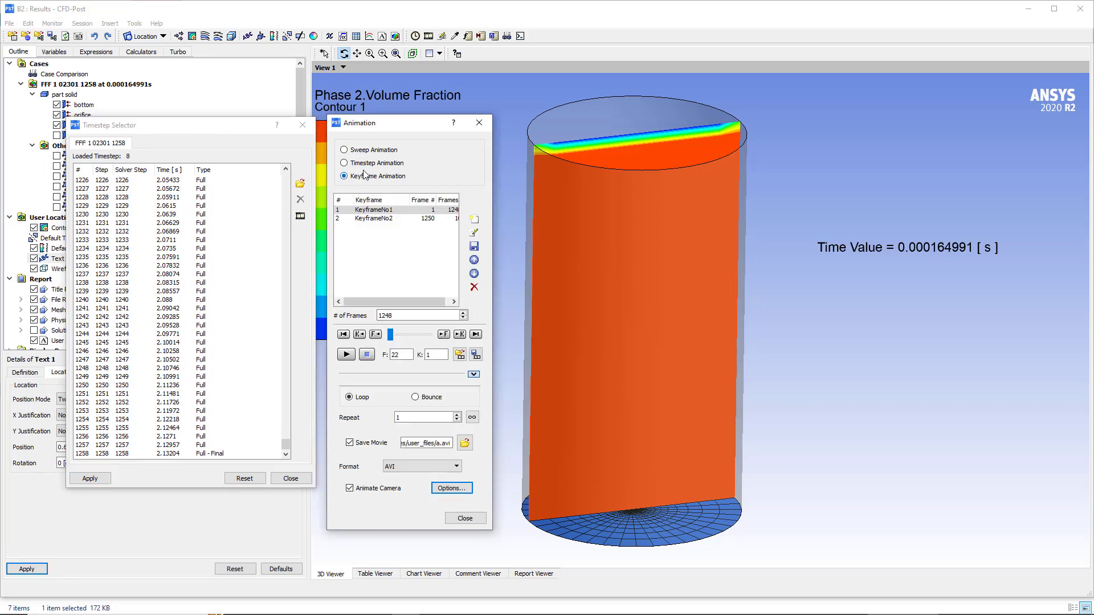
# Delete both existing keyframes from the animation, close the Timestep Selector and move the Animation dialog aside
pyautogui.click(474, 288)
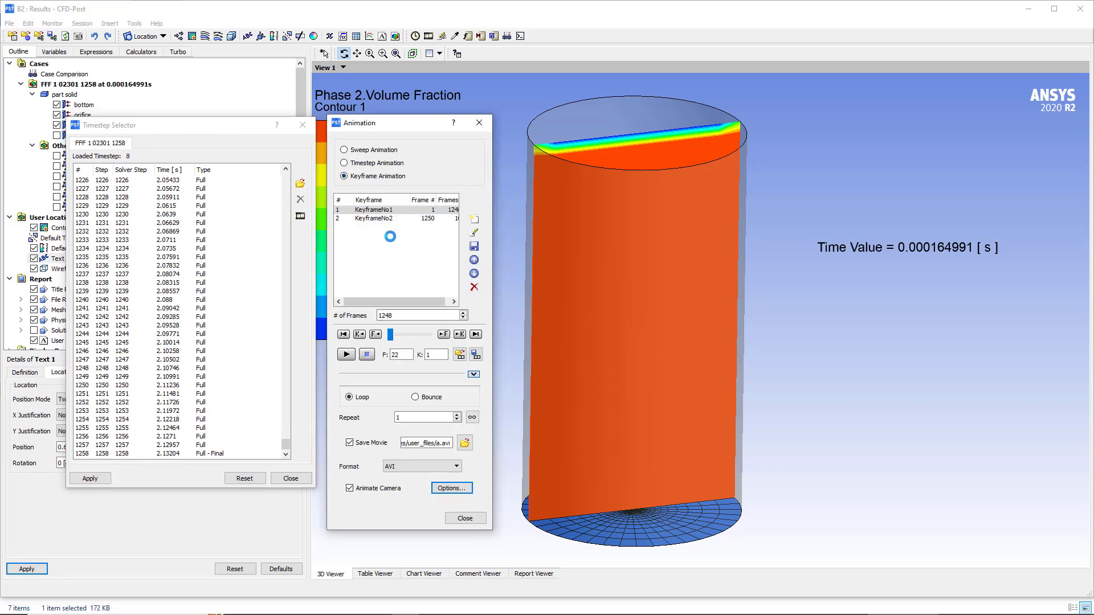
pyautogui.click(475, 289)
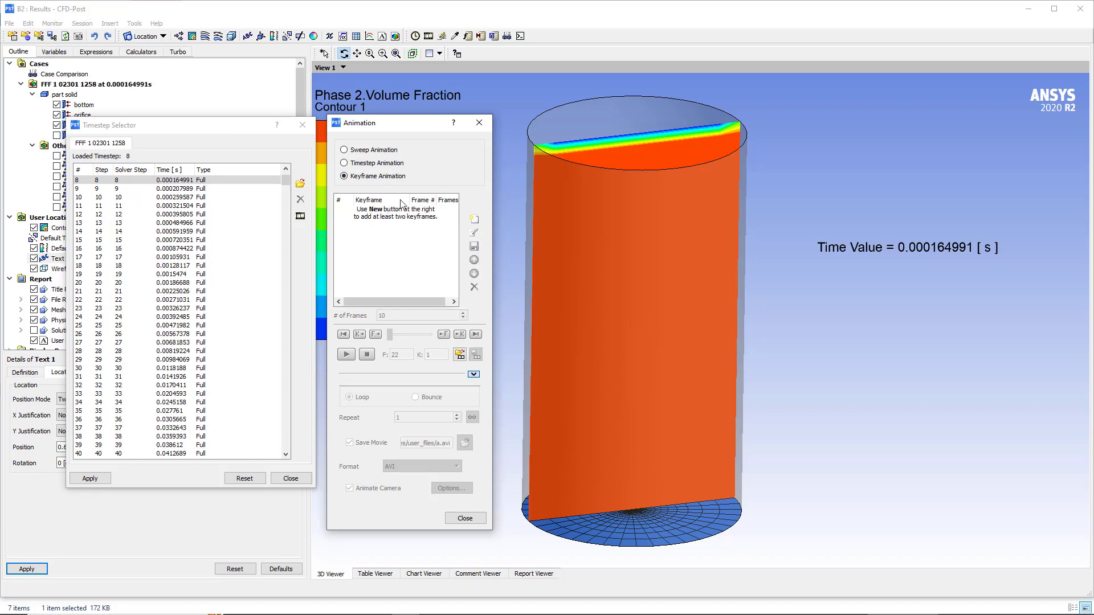
pyautogui.keyDown('ctrl'); pyautogui.moveTo(643, 216); pyautogui.dragTo(686, 217, button='middle'); pyautogui.keyUp('ctrl')
pyautogui.click(305, 129)
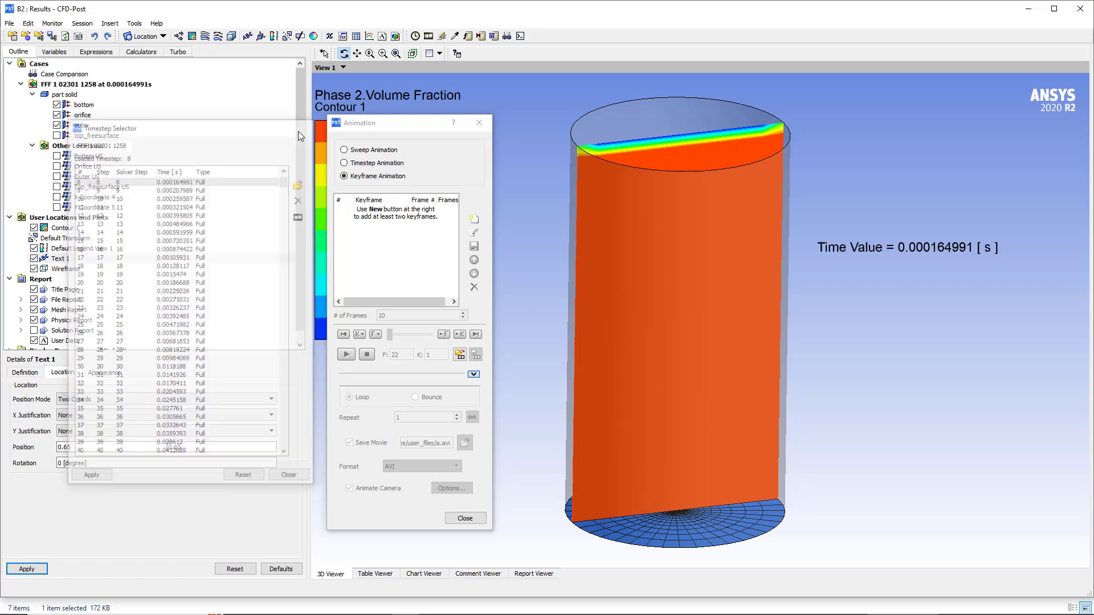
pyautogui.moveTo(414, 131); pyautogui.dragTo(292, 133)
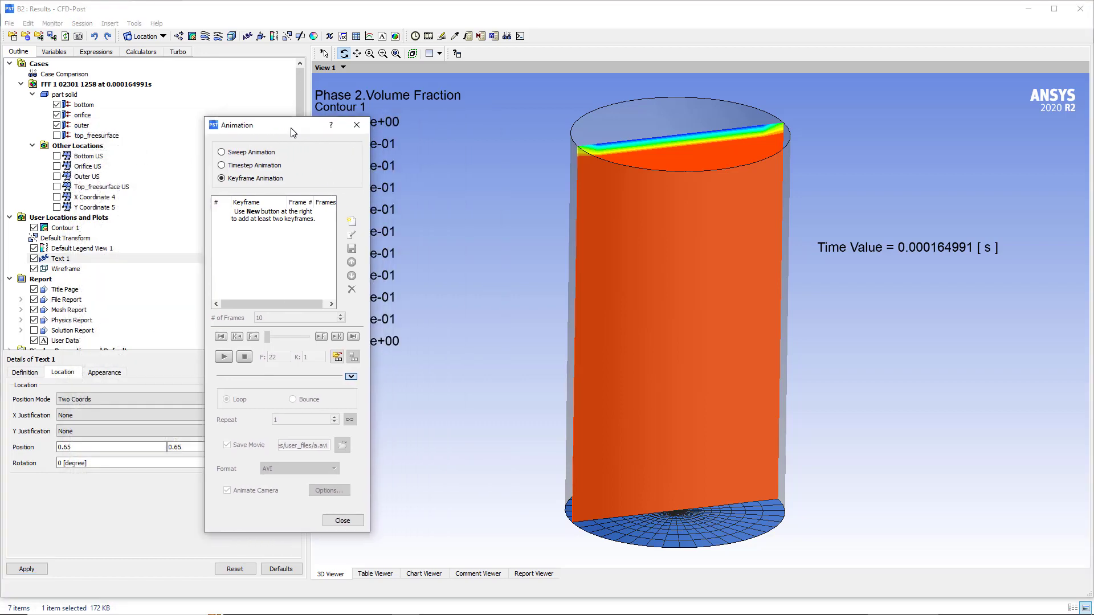
# Reopen the Timestep Selector beside the Animation dialog and add a first keyframe of the whole tank at timestep 8 with 50 frames
pyautogui.moveTo(621, 217); pyautogui.dragTo(669, 237)
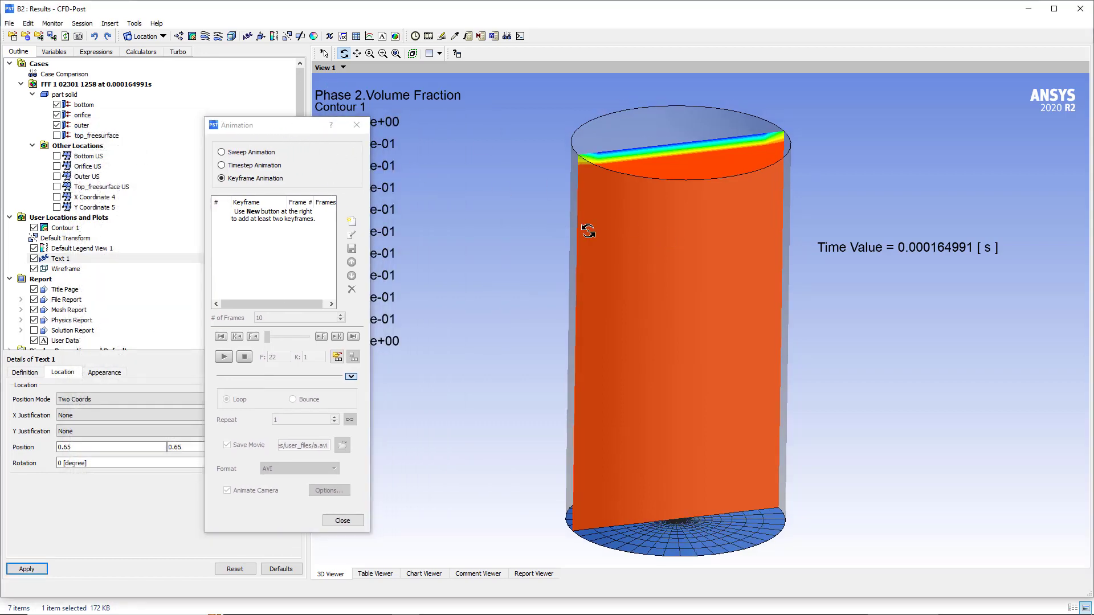
pyautogui.moveTo(588, 230); pyautogui.dragTo(581, 229)
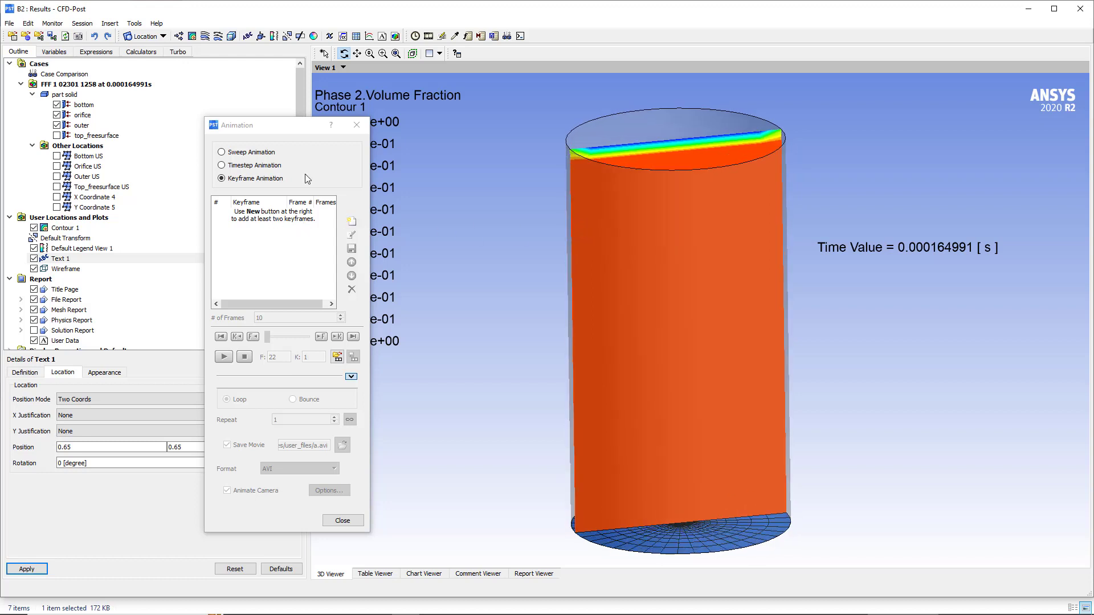
pyautogui.click(415, 36)
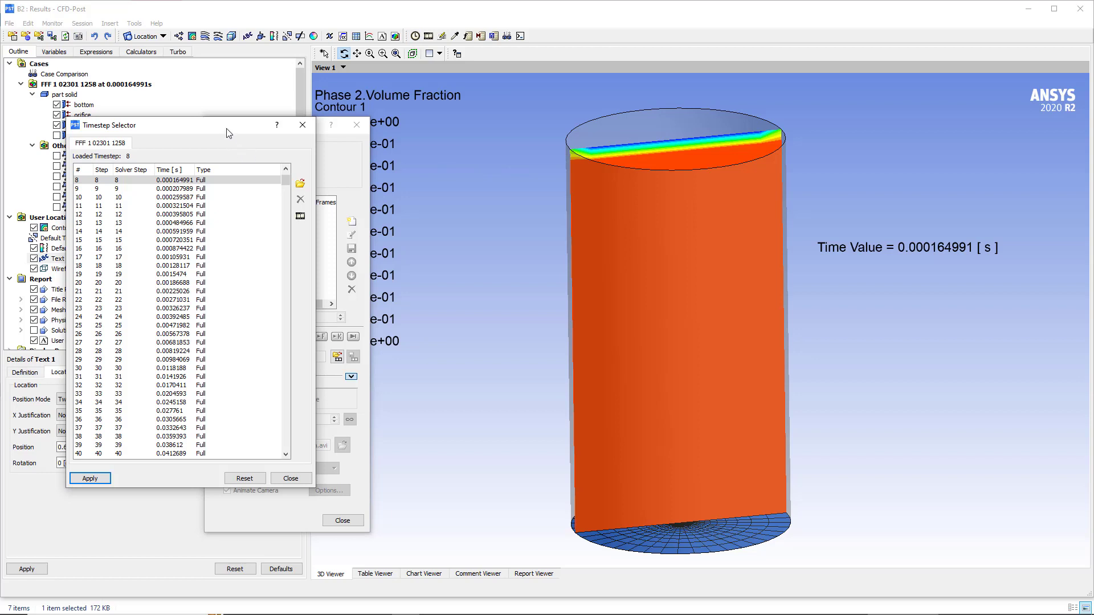
pyautogui.moveTo(228, 133); pyautogui.dragTo(174, 186)
pyautogui.moveTo(285, 135); pyautogui.dragTo(406, 119)
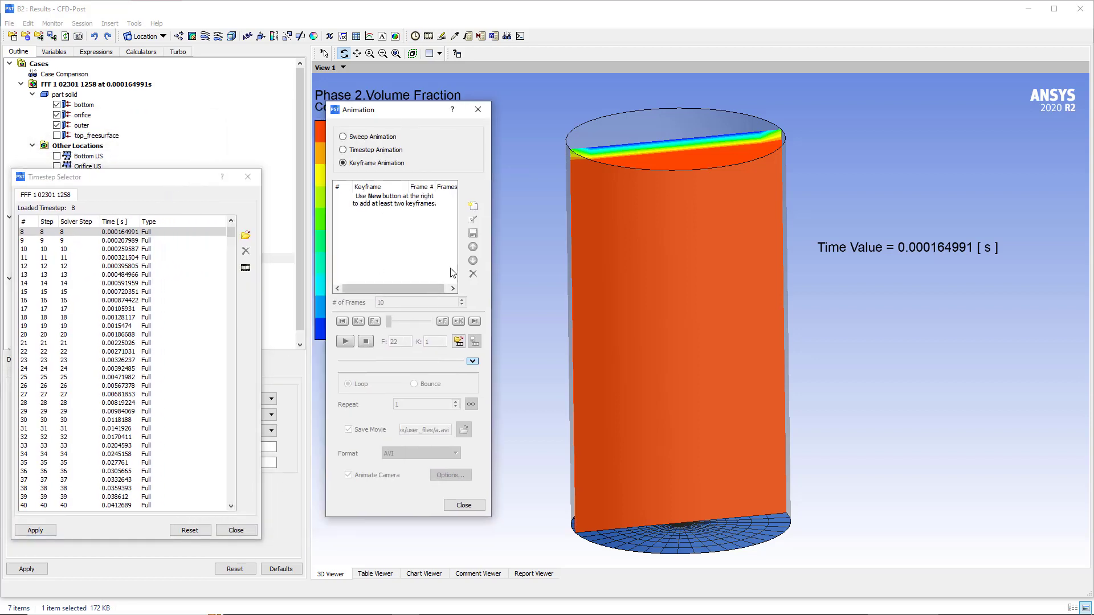
pyautogui.click(473, 206)
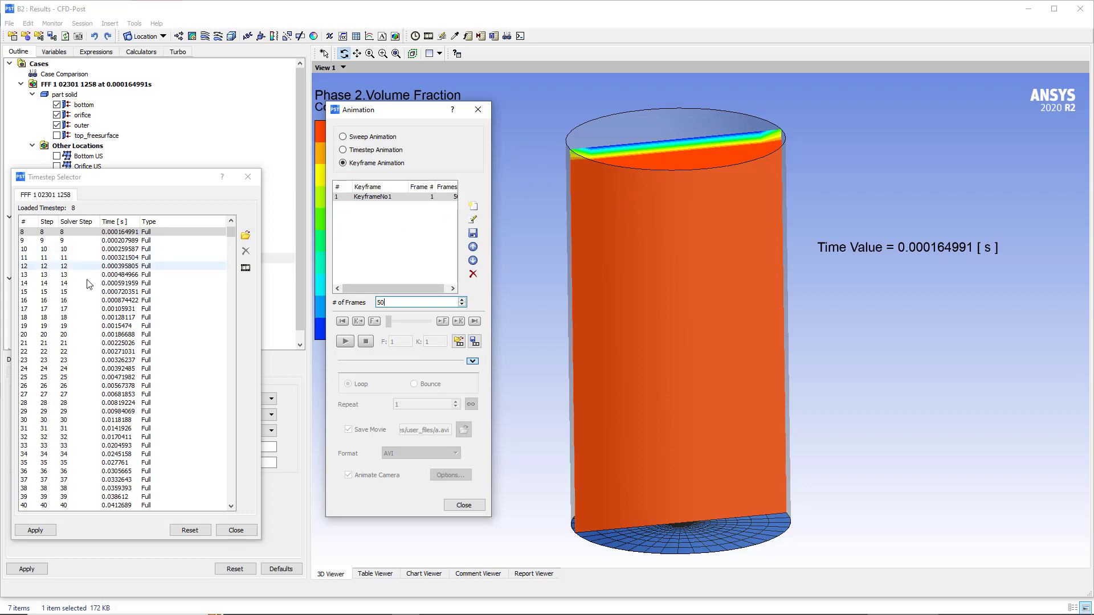
# Load the final timestep 1258 and add a second keyframe of the whole tank with 50 frames
pyautogui.moveTo(662, 239); pyautogui.dragTo(690, 233)
pyautogui.moveTo(231, 237); pyautogui.dragTo(230, 497)
pyautogui.click(68, 506)
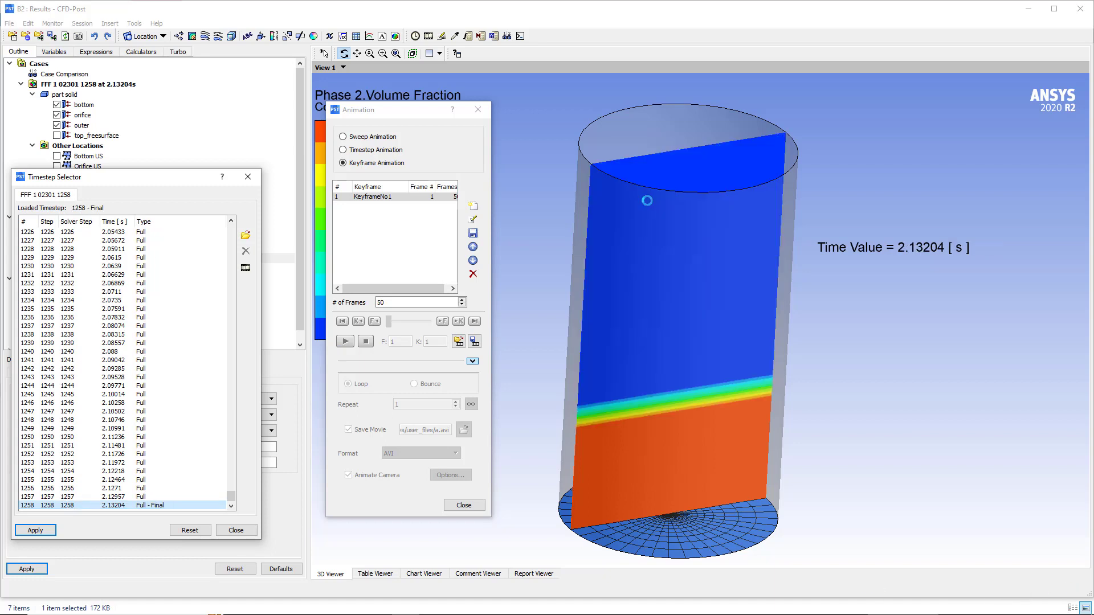
pyautogui.moveTo(631, 201)
pyautogui.mouseDown()
pyautogui.moveTo(615, 214)
pyautogui.moveTo(622, 207)
pyautogui.mouseUp()
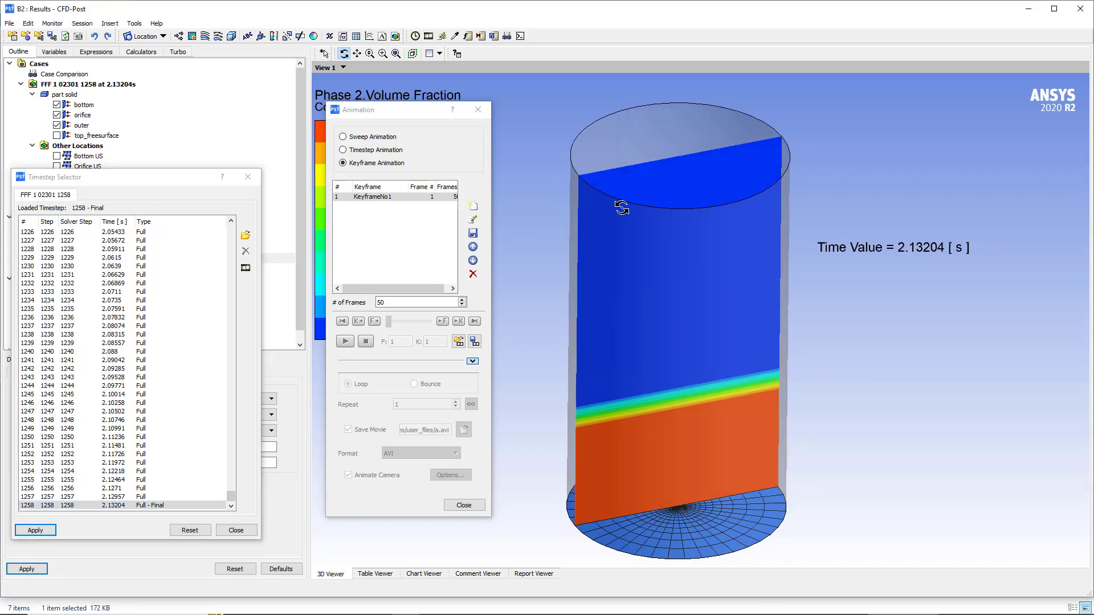
pyautogui.click(475, 204)
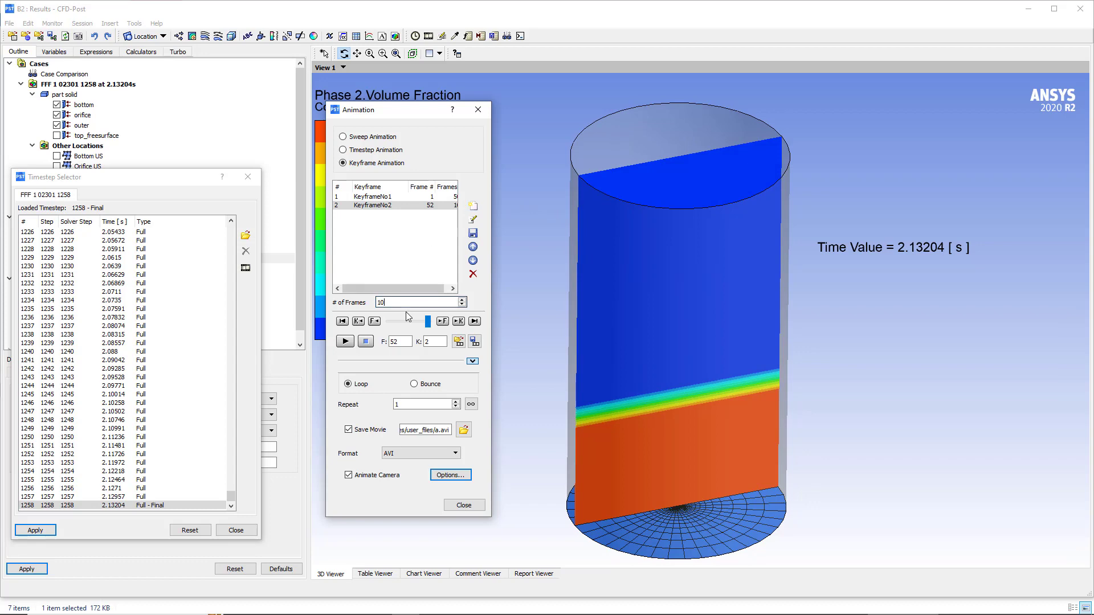
pyautogui.write('50')
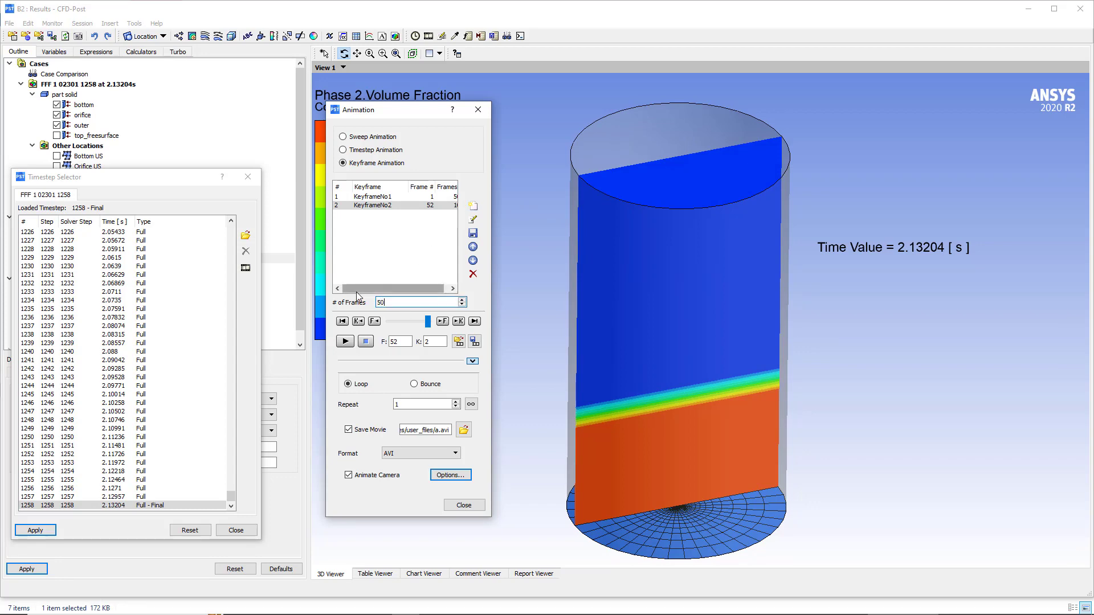
# Hide Text 1 and add a third keyframe with 50 frames from a close-up of the tank's lower part
pyautogui.click(721, 305)
pyautogui.keyDown('ctrl'); pyautogui.moveTo(681, 326); pyautogui.dragTo(735, 202, button='middle'); pyautogui.keyUp('ctrl')
pyautogui.scroll(5, 692, 288)
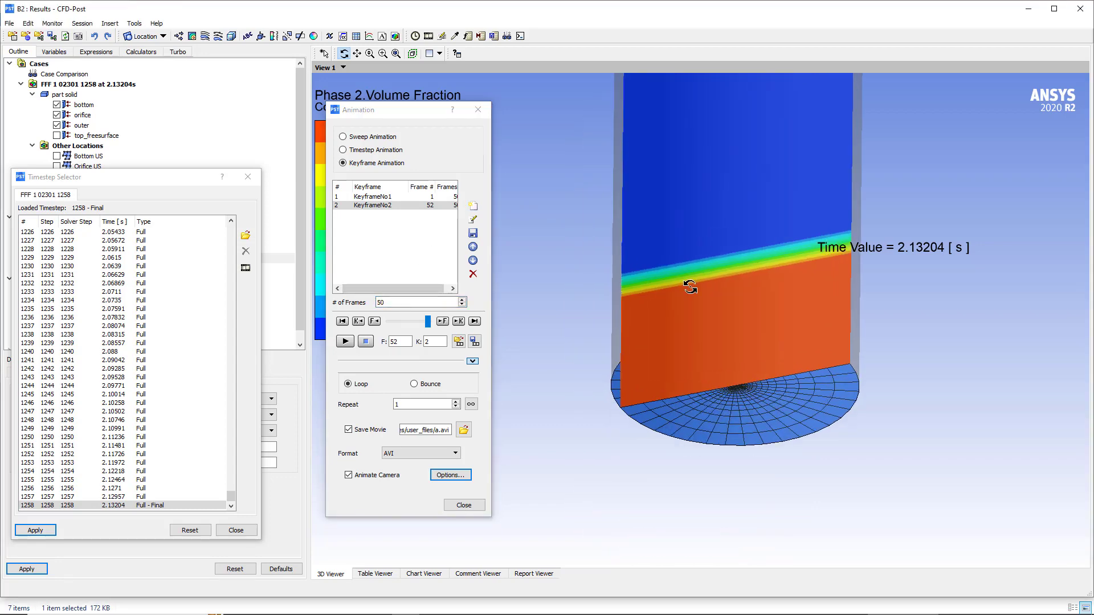
pyautogui.keyDown('ctrl'); pyautogui.moveTo(666, 300); pyautogui.dragTo(643, 354, button='middle'); pyautogui.keyUp('ctrl')
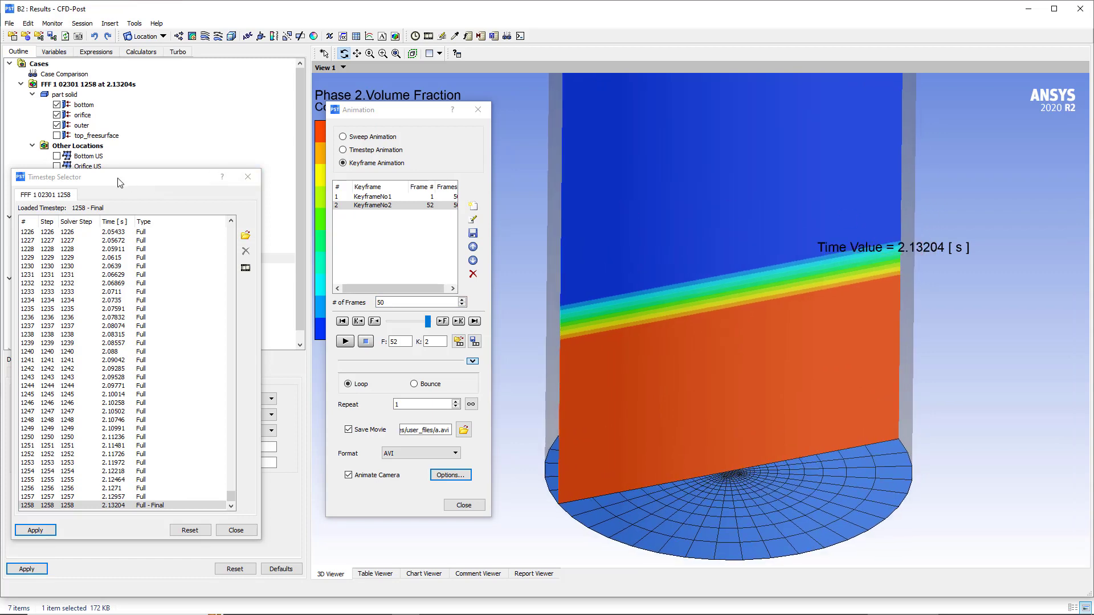
pyautogui.moveTo(120, 181); pyautogui.dragTo(182, 355)
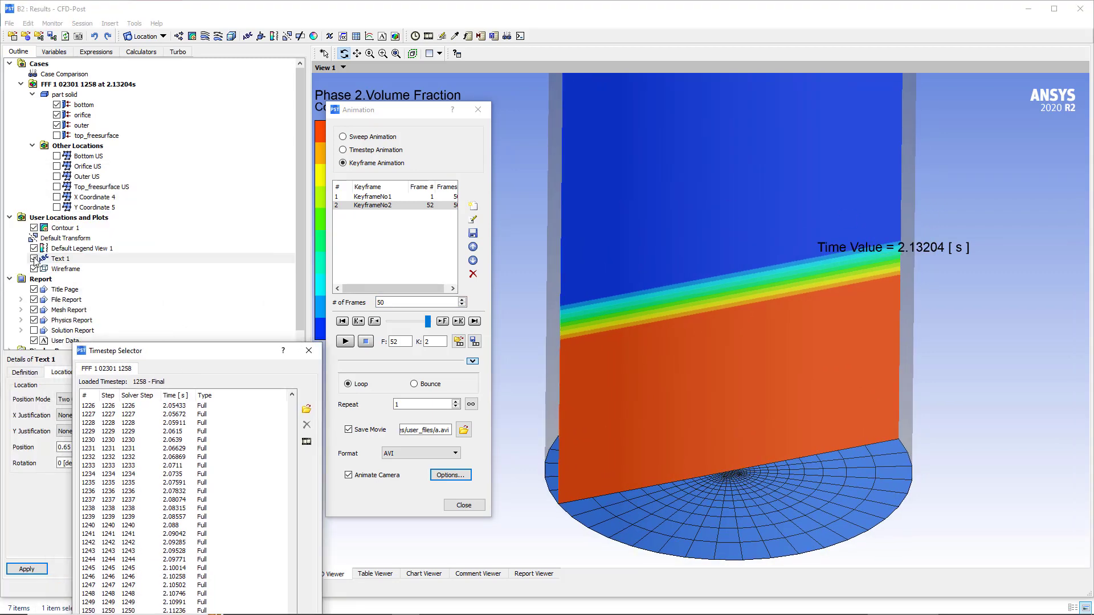
pyautogui.click(35, 258)
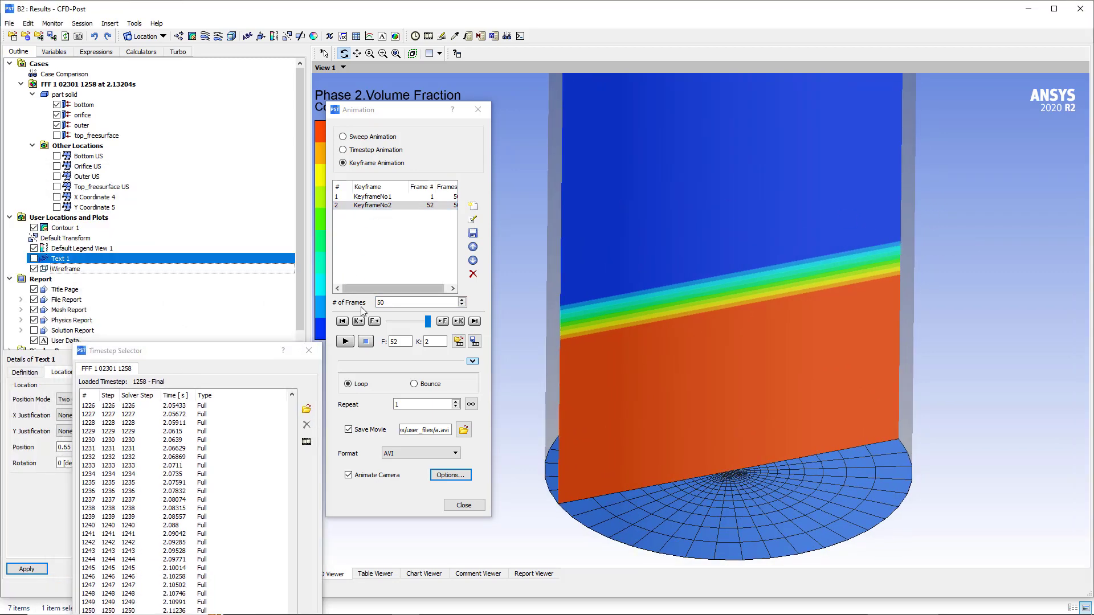
pyautogui.click(473, 206)
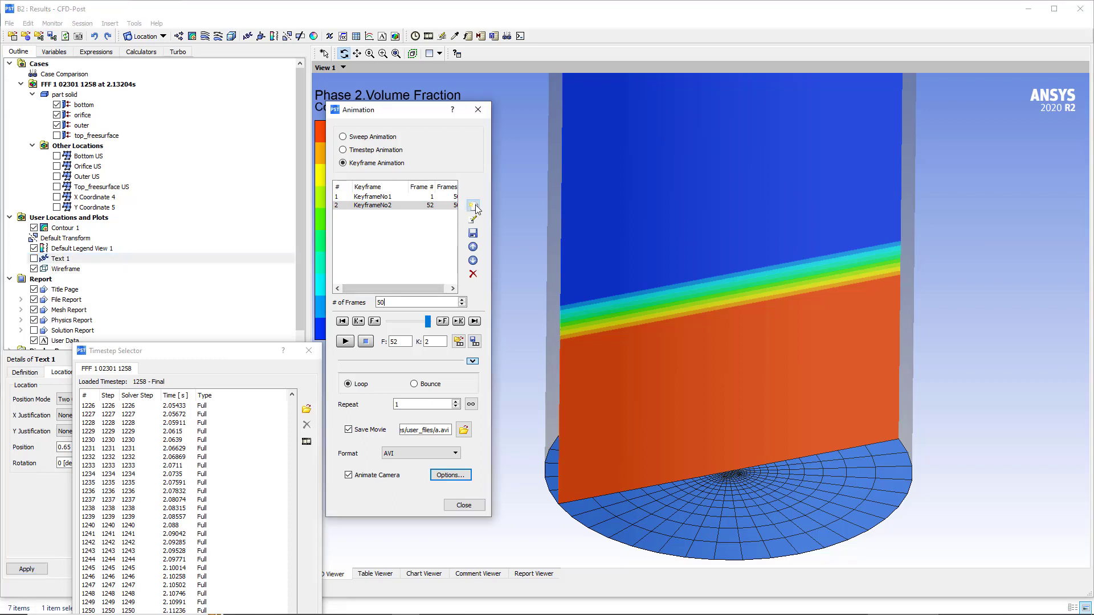
pyautogui.moveTo(402, 300); pyautogui.dragTo(367, 303)
pyautogui.write('50')
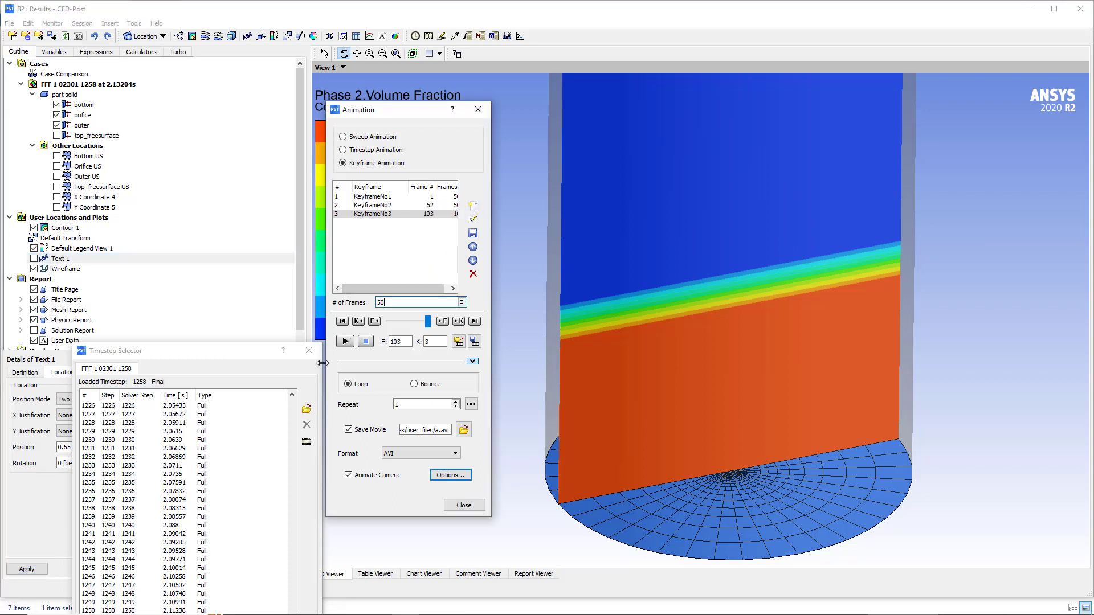
pyautogui.press('Return')
# Add a fourth keyframe with 50 frames from a rotated view showing the contour plane nearly edge-on
pyautogui.moveTo(587, 261); pyautogui.dragTo(732, 347)
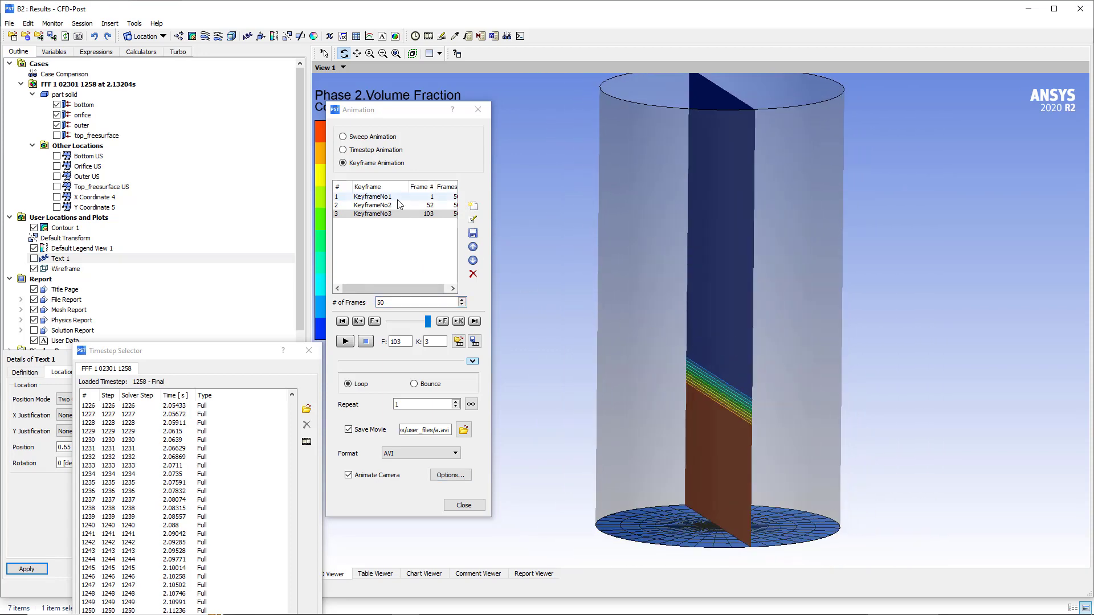
pyautogui.click(473, 206)
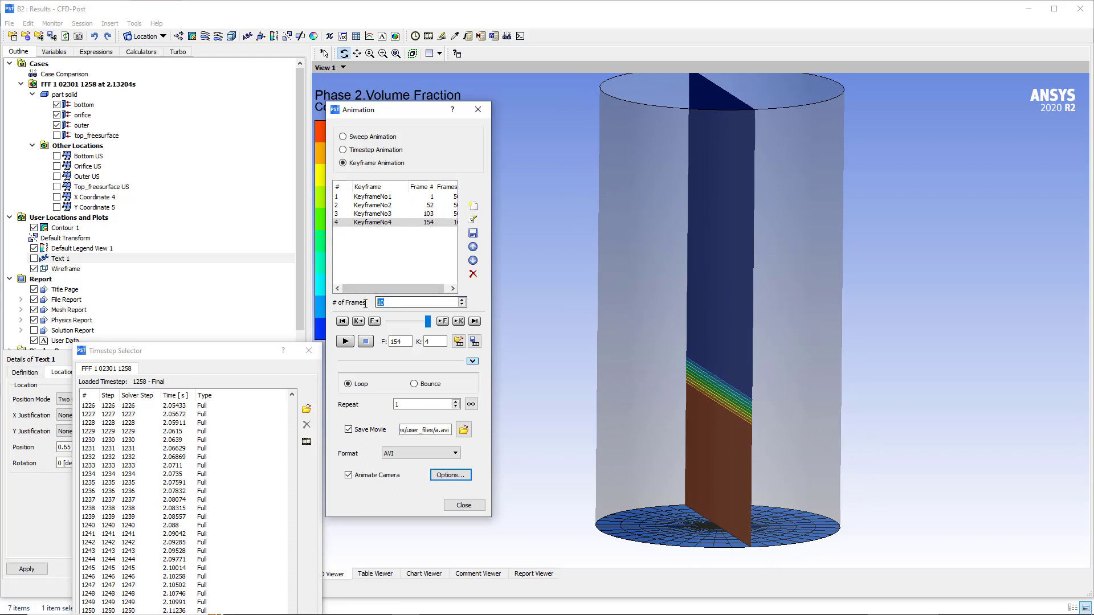
pyautogui.write('50')
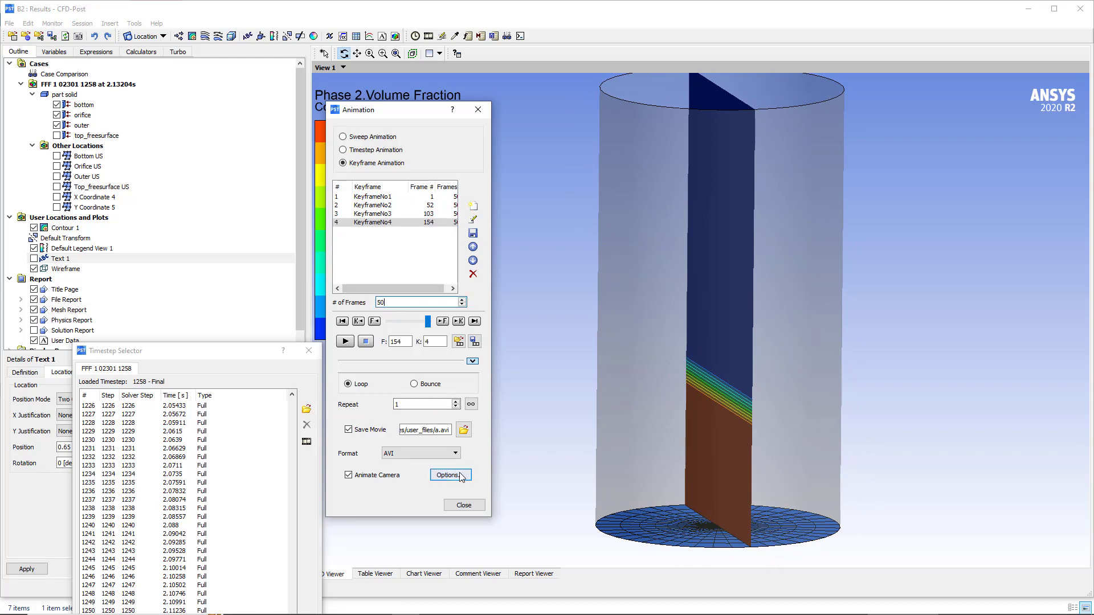
# Set the animation speed to Slower by factor 2 and record the keyframe animation, overwriting a.avi
pyautogui.click(461, 477)
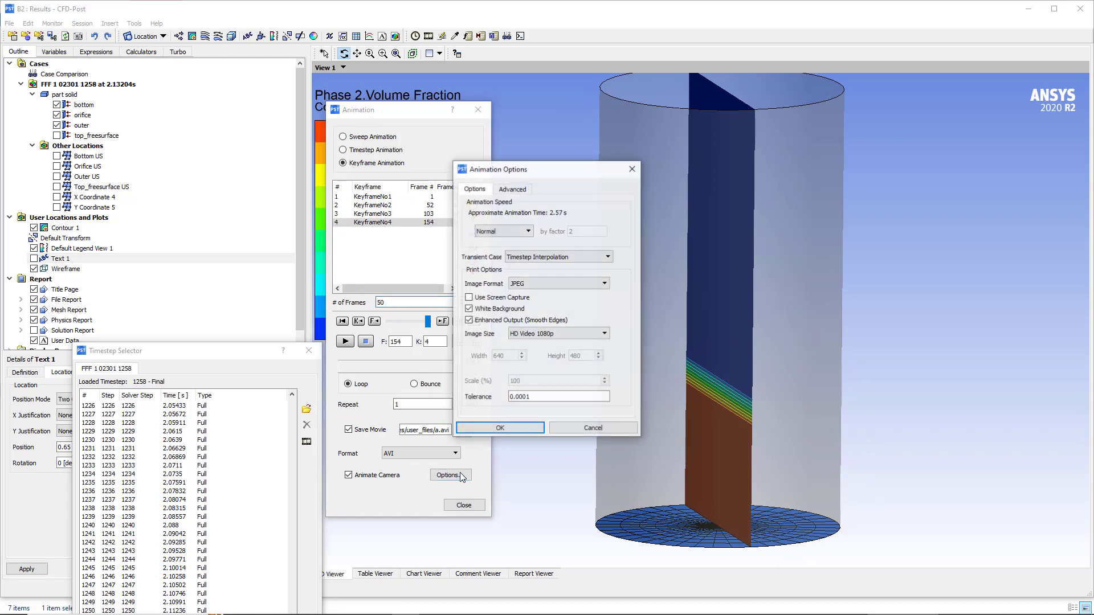
pyautogui.click(512, 232)
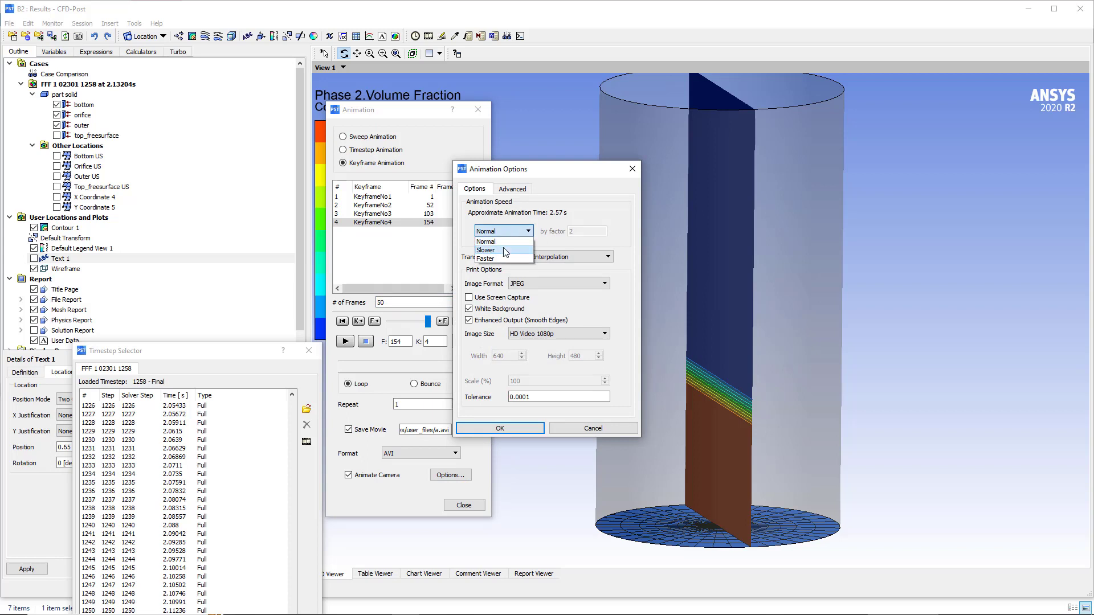
pyautogui.click(505, 251)
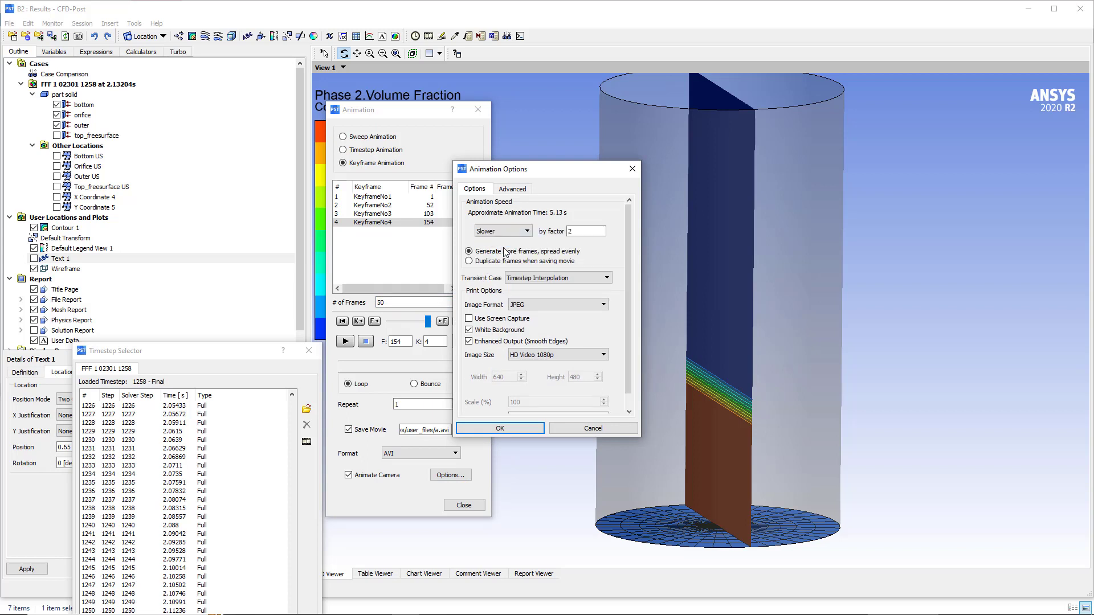
pyautogui.moveTo(564, 177); pyautogui.dragTo(680, 177)
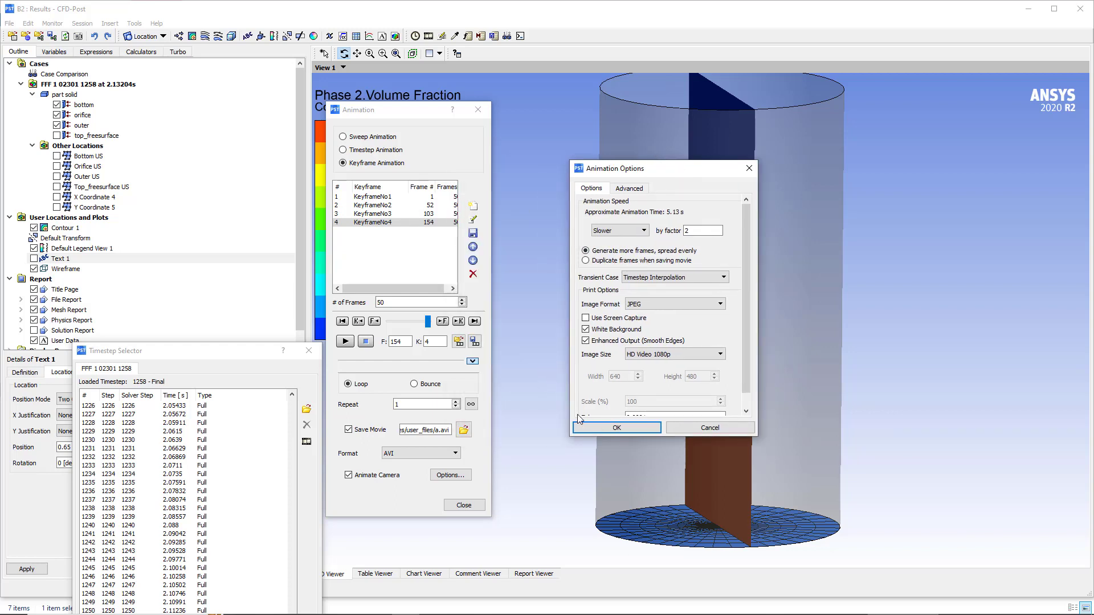
pyautogui.click(604, 428)
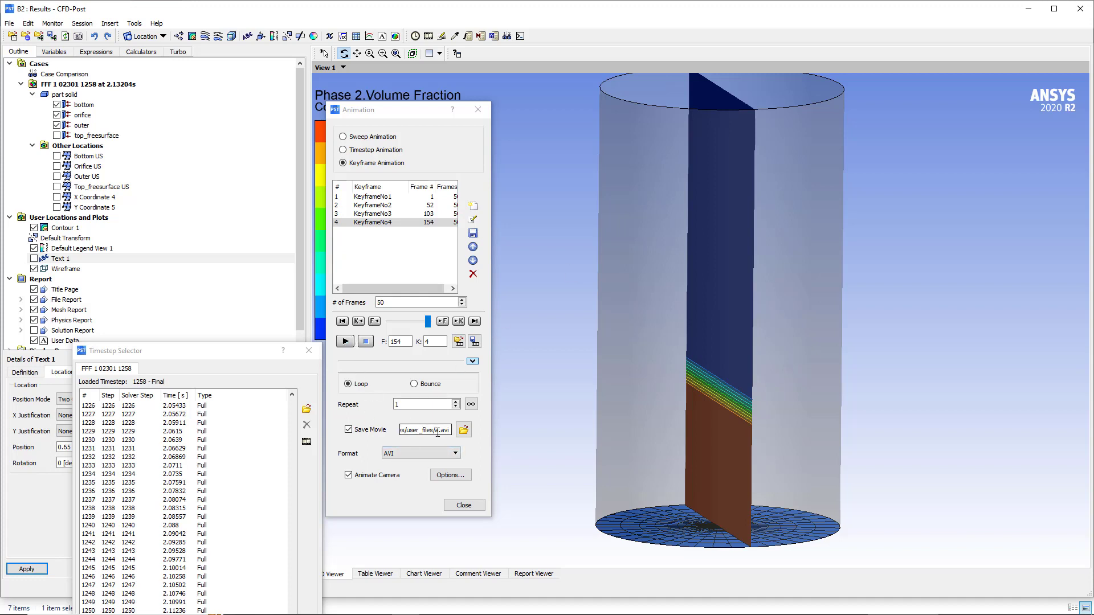
pyautogui.click(345, 341)
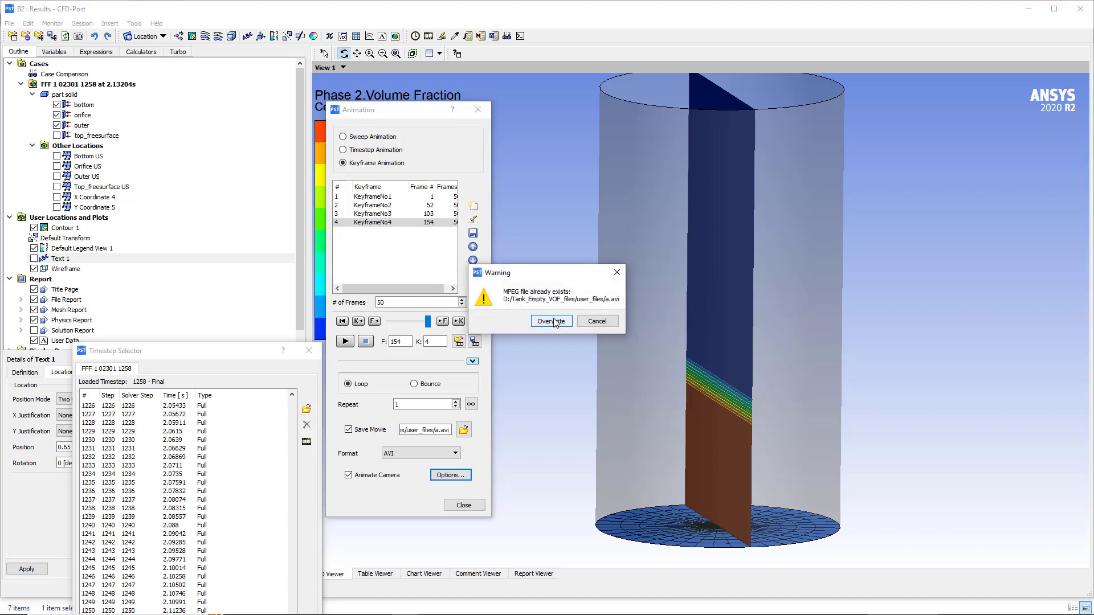
pyautogui.click(551, 321)
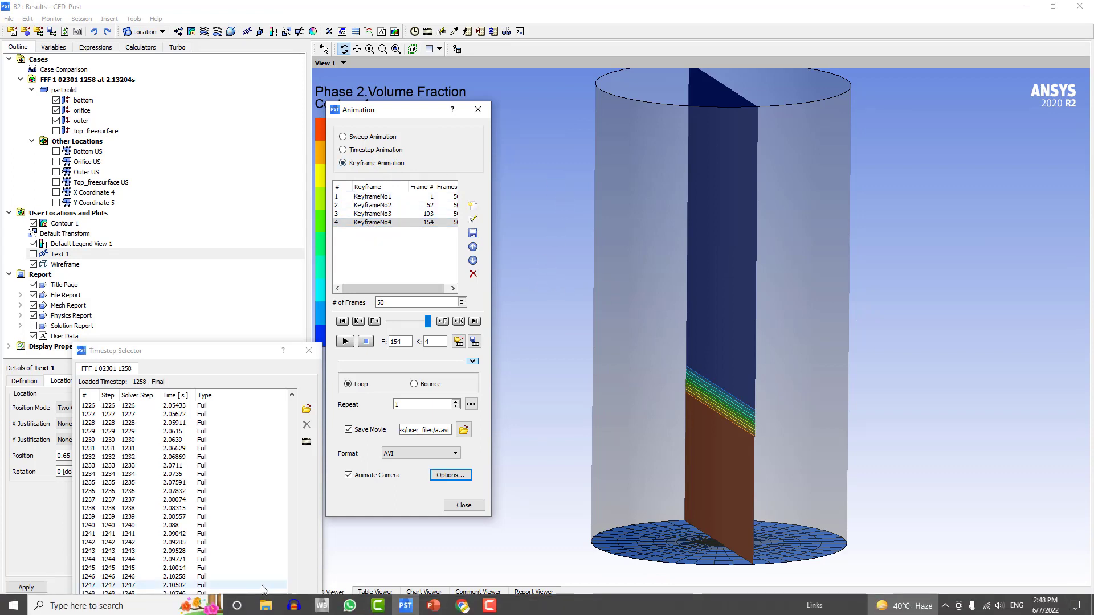
# Switch to File Explorer, play a.avi from the user_files folder and replay it repeatedly from near the start
pyautogui.click(266, 604)
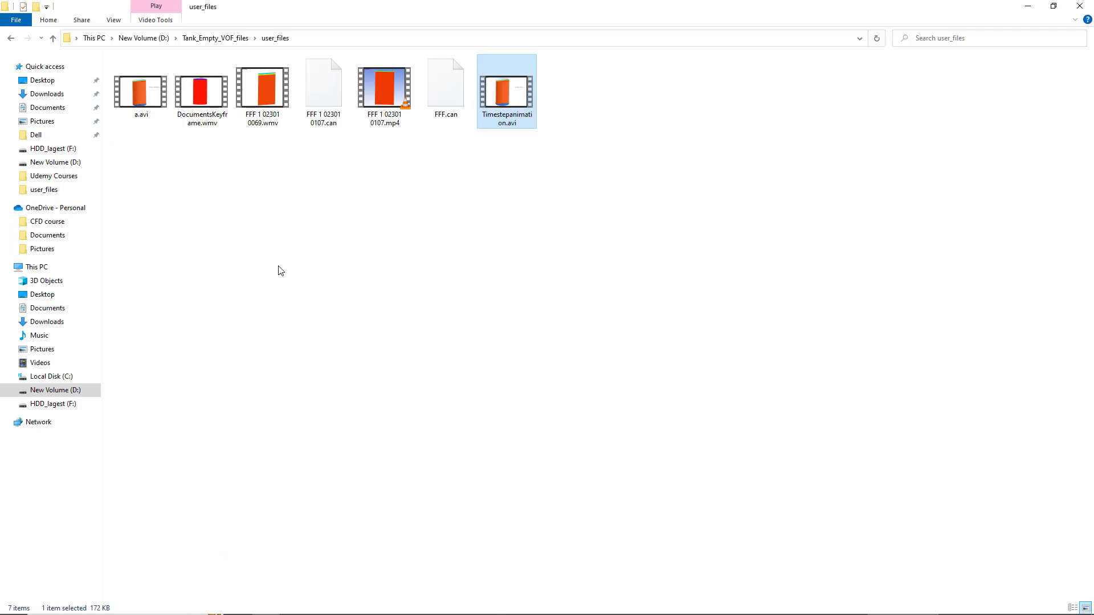
pyautogui.doubleClick(137, 98)
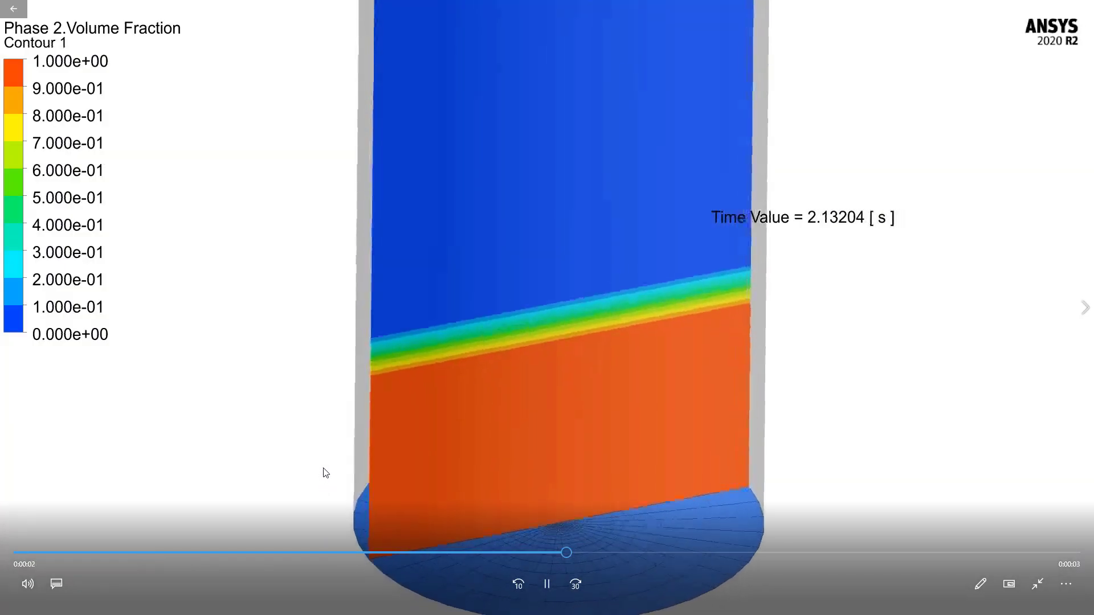
pyautogui.click(19, 553)
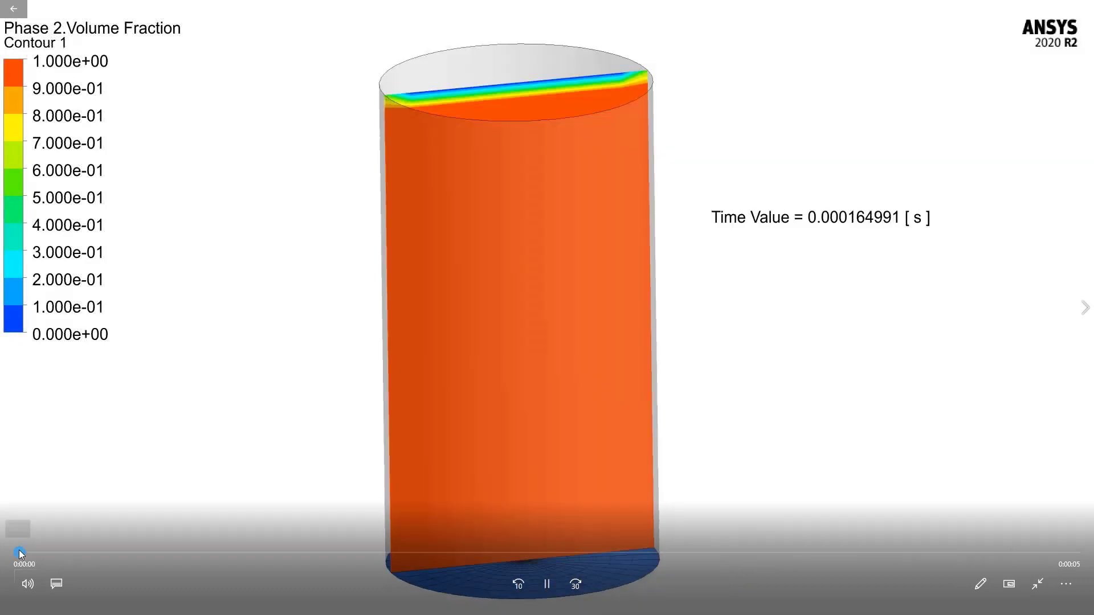
pyautogui.click(16, 553)
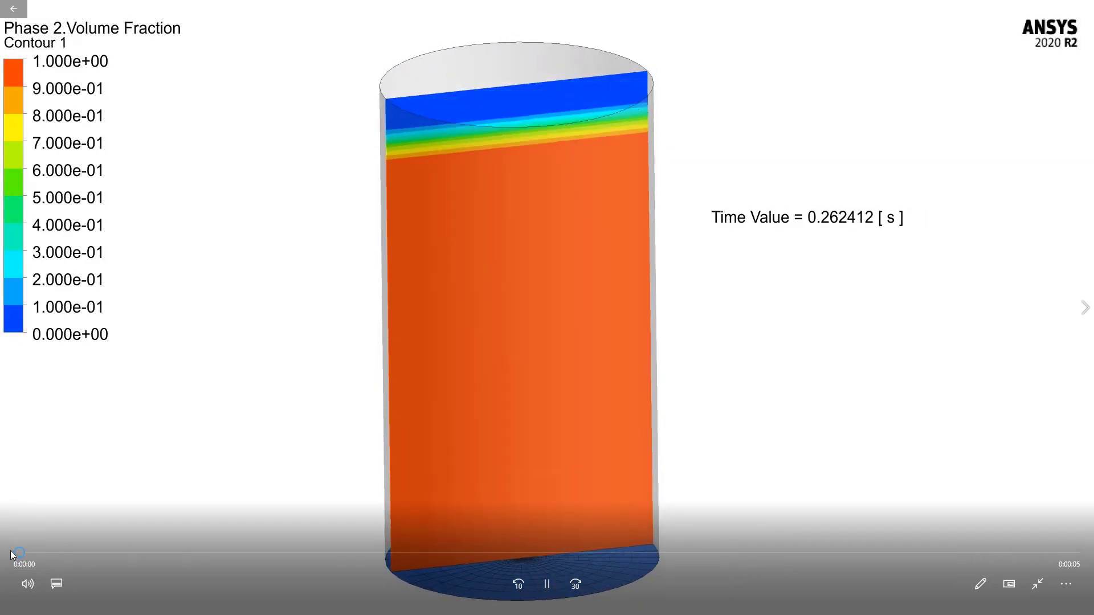
pyautogui.click(20, 553)
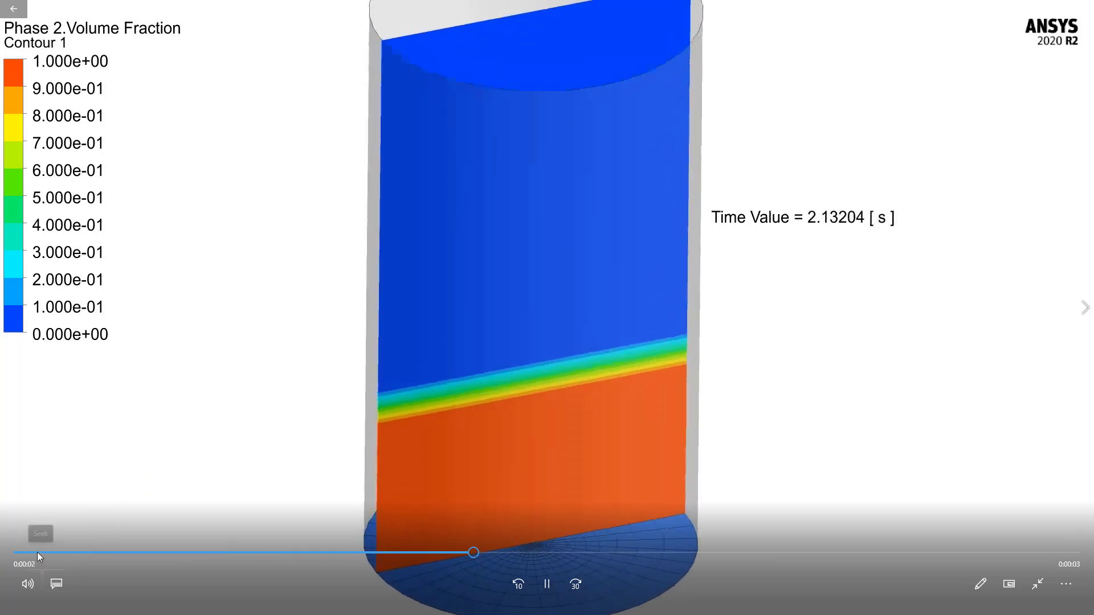
pyautogui.click(17, 553)
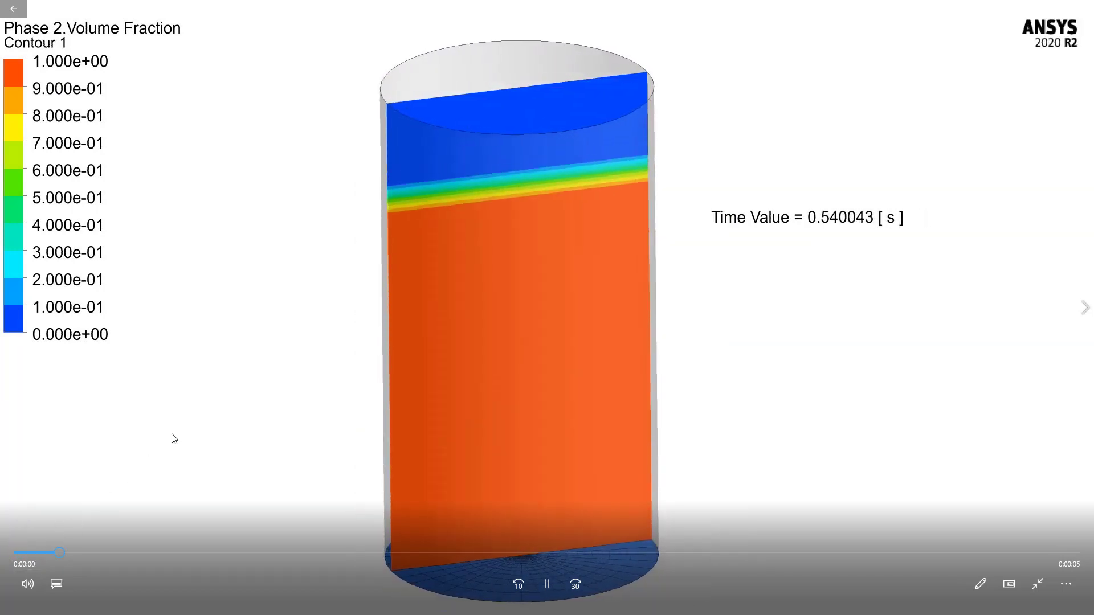